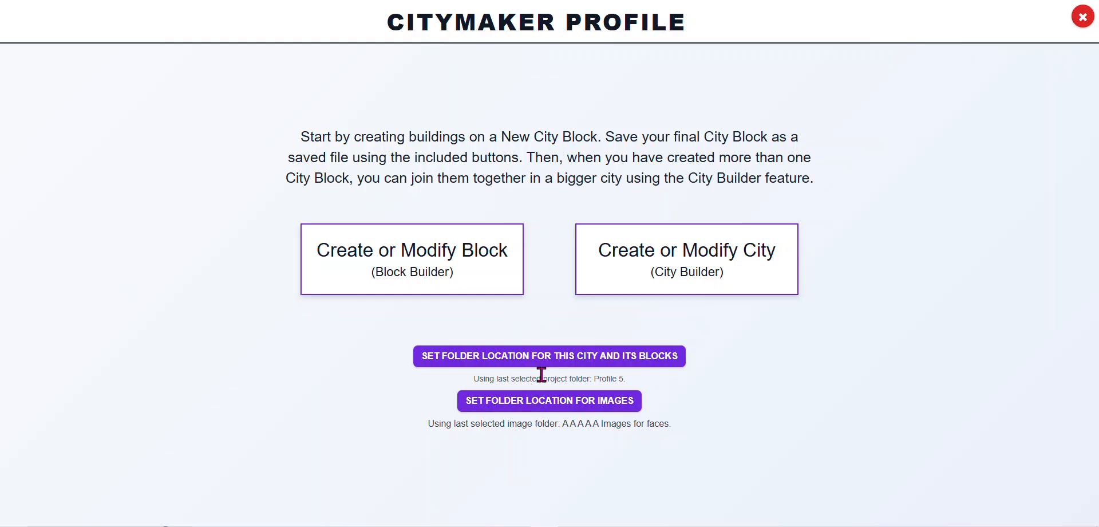
Open the Block Builder and draw a four-sided building footprint with point-to-point lines in the upper-left quarter, accepting the default name
click(433, 270)
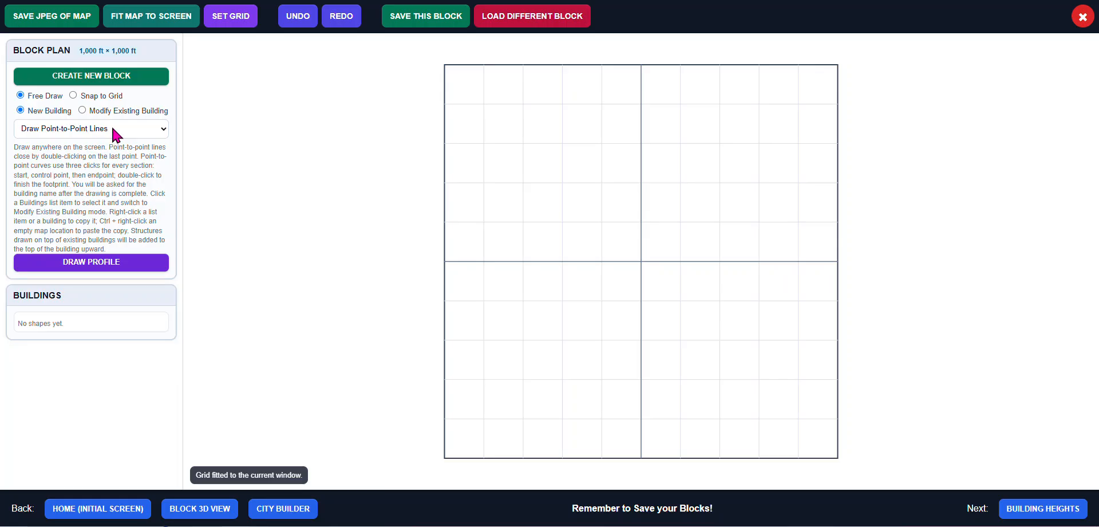
click(524, 105)
click(629, 159)
click(598, 198)
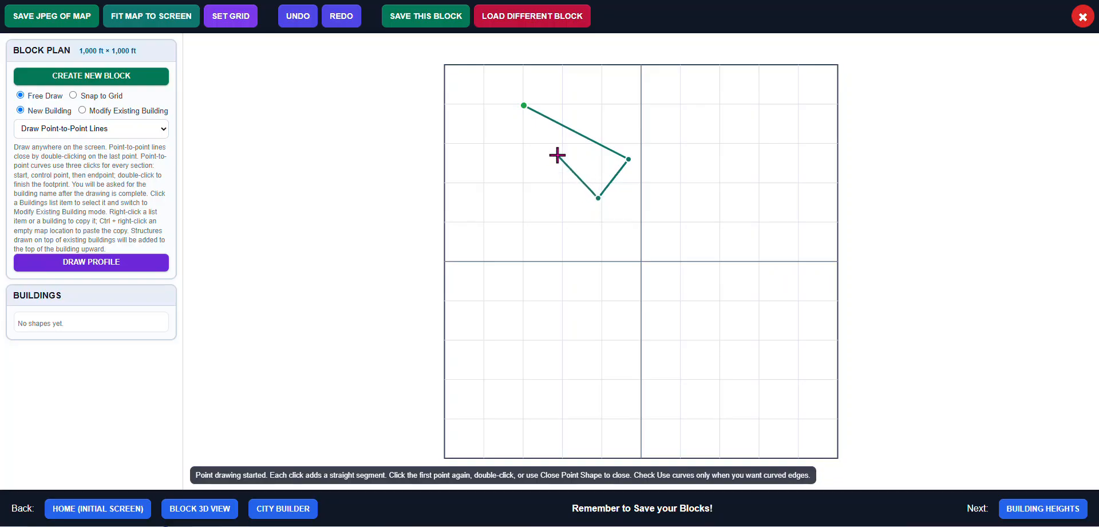
click(556, 155)
click(524, 106)
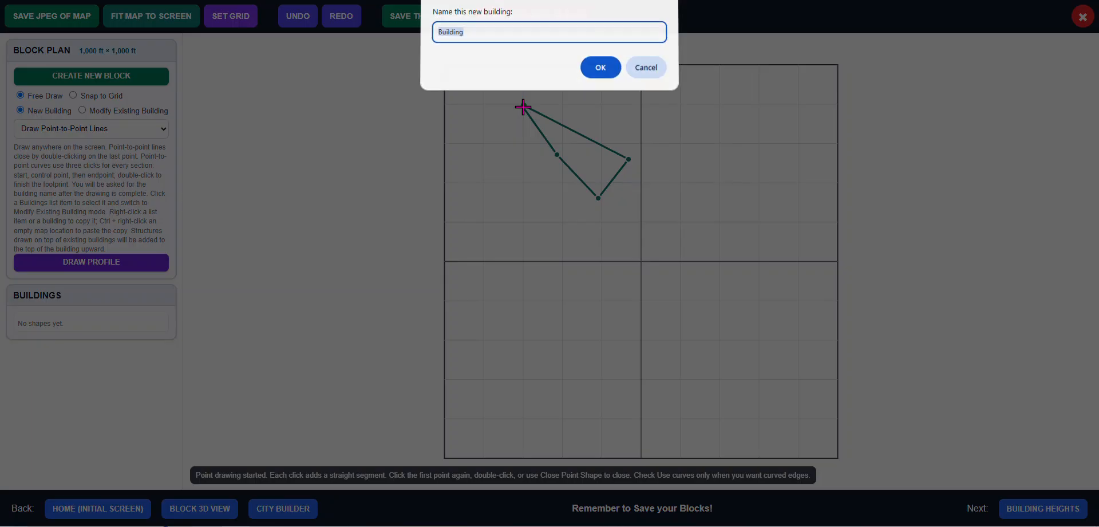
click(488, 33)
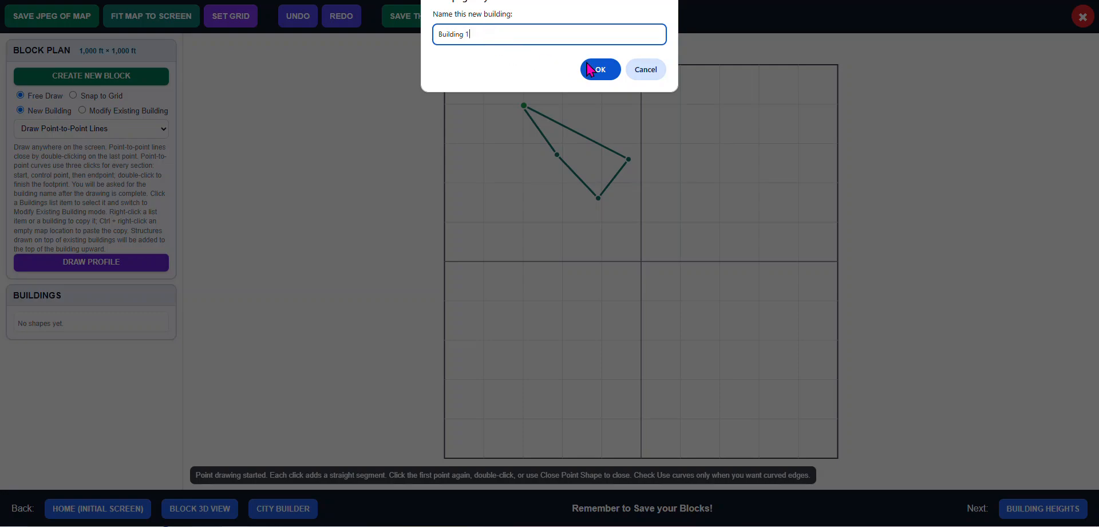
click(605, 69)
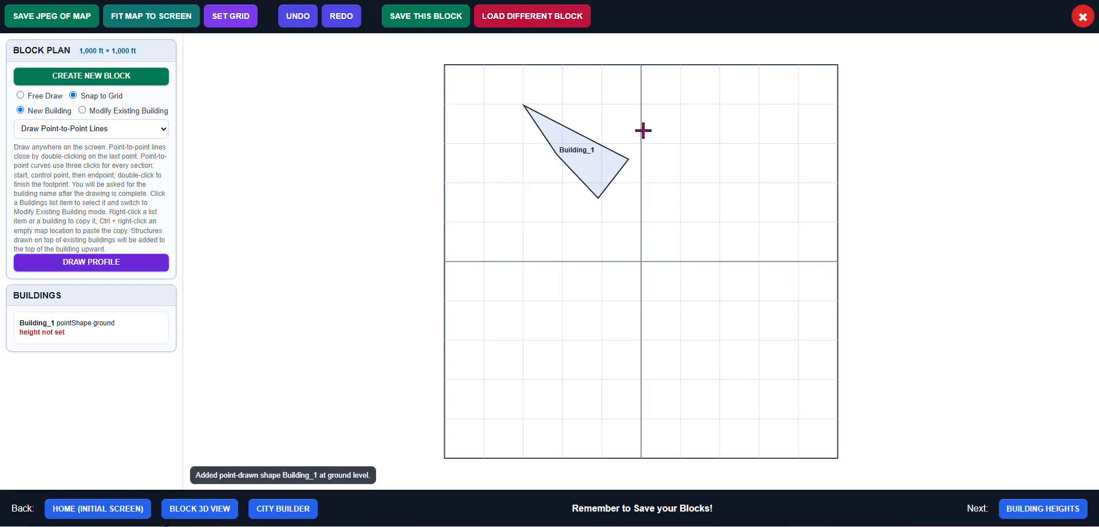
Draw a five-point notched footprint with point-to-point lines in the upper-right quarter, accepting the default name
click(676, 105)
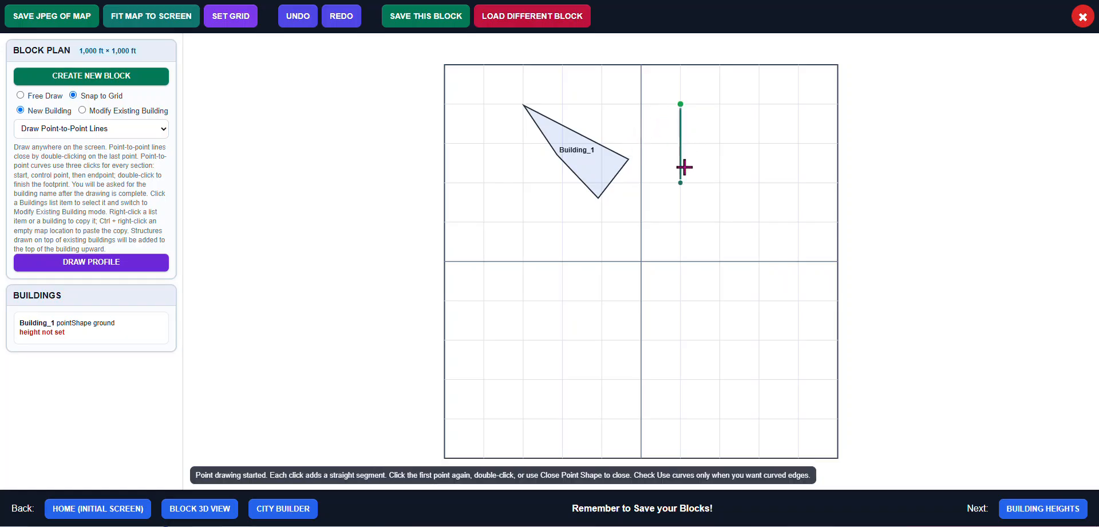
click(682, 175)
click(756, 181)
click(731, 140)
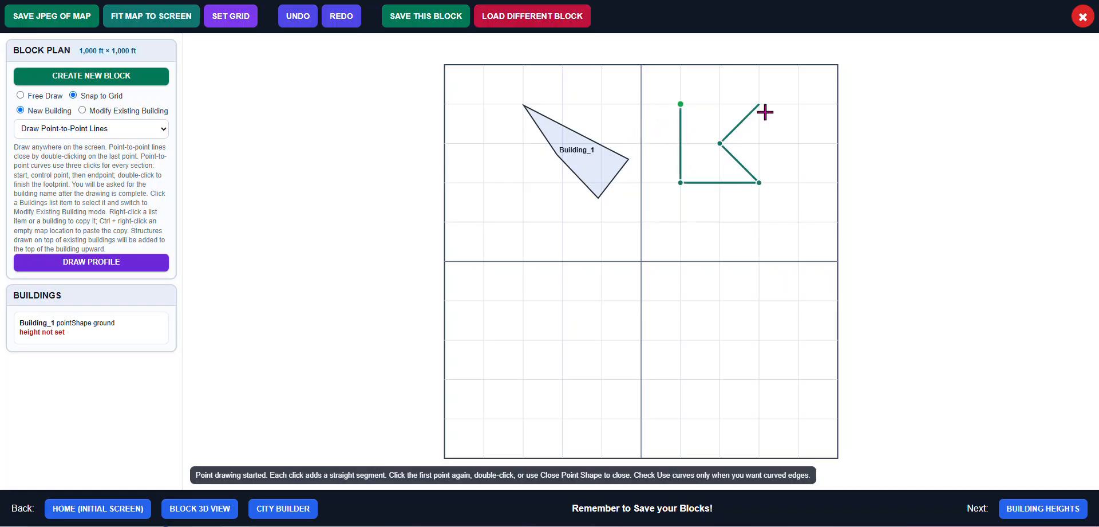
click(761, 107)
click(684, 107)
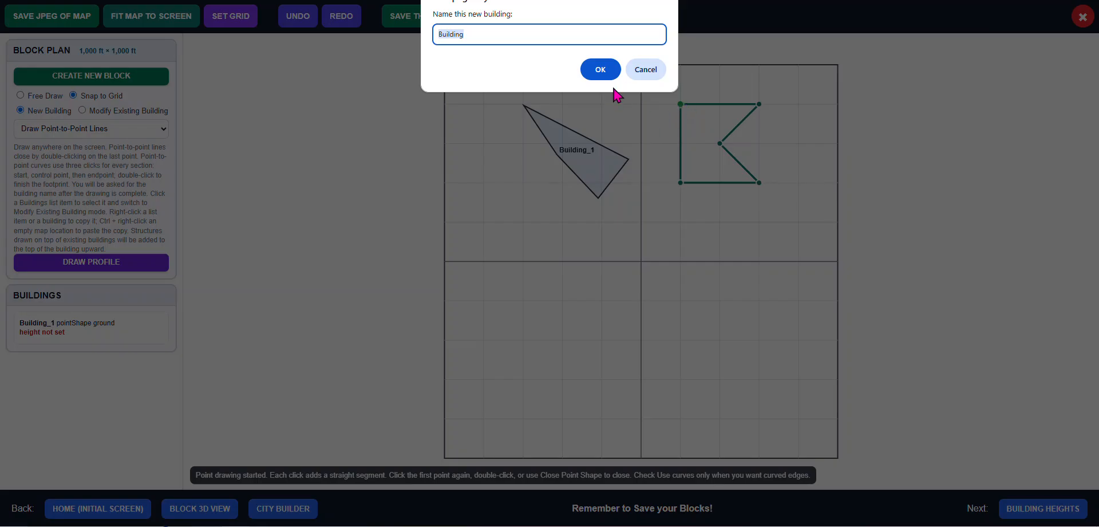
click(472, 32)
click(602, 70)
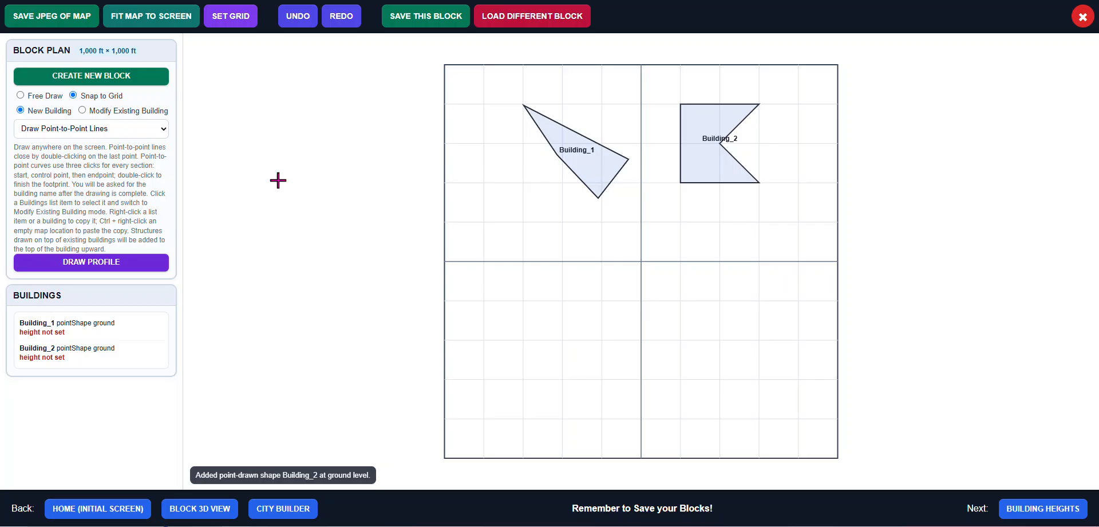
Switch to point-to-point curves and draw a curved footprint straddling the centre line on the left, naming it Building_3
click(161, 130)
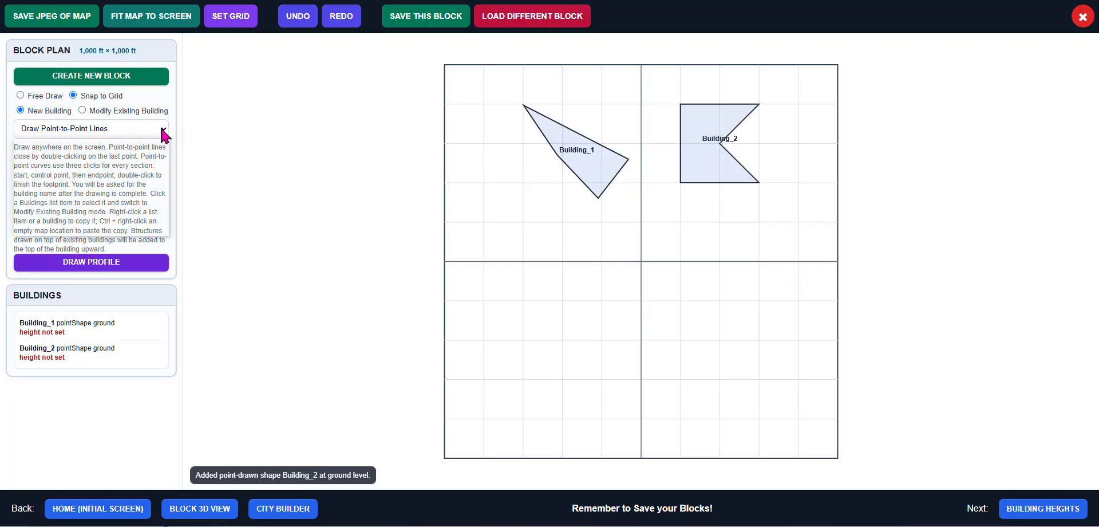
click(146, 162)
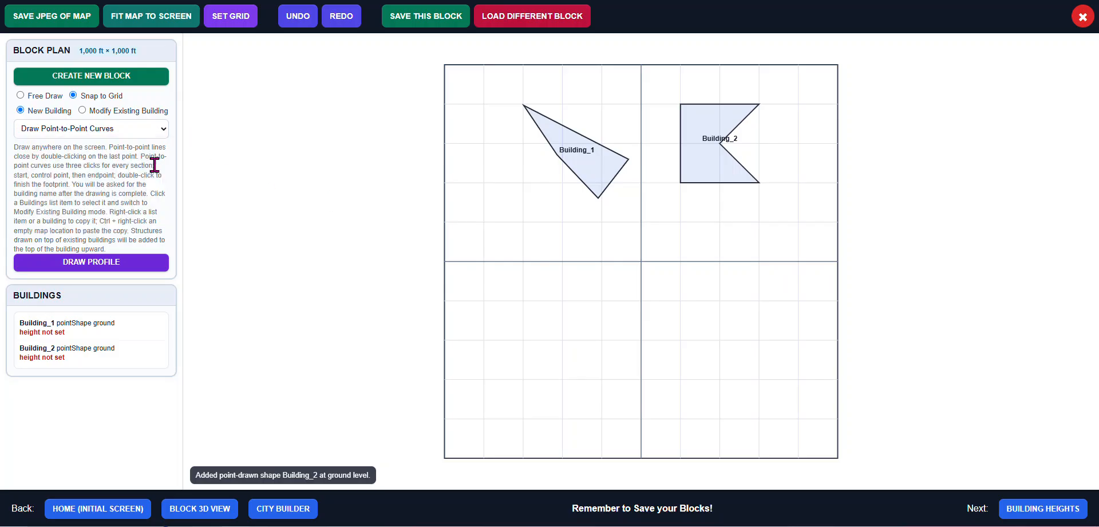
click(522, 298)
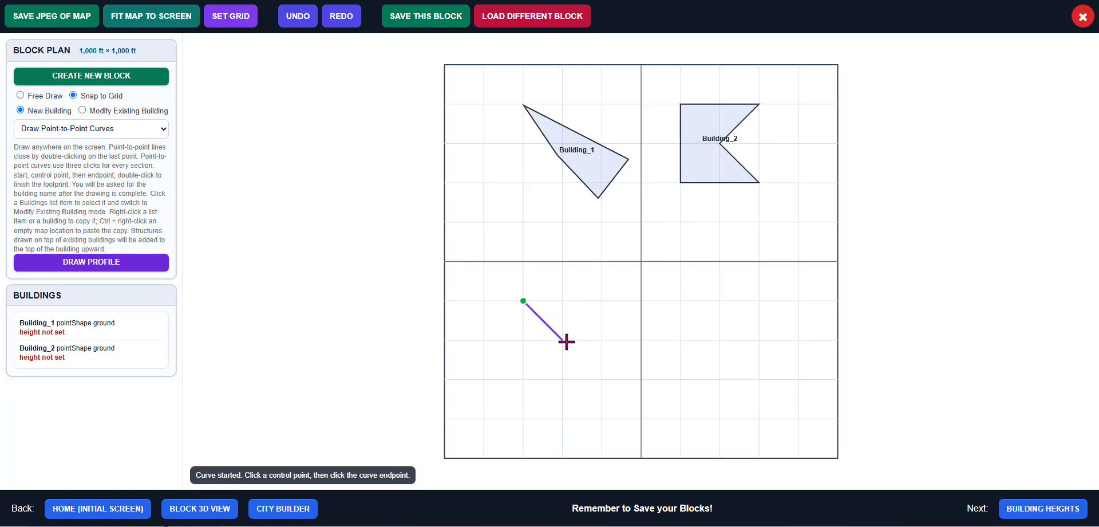
click(611, 344)
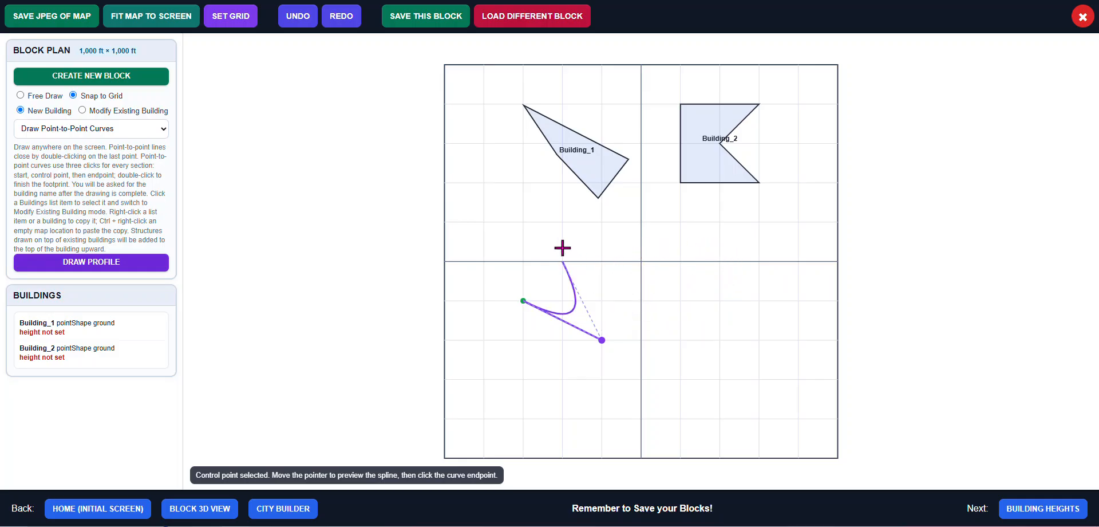
click(527, 223)
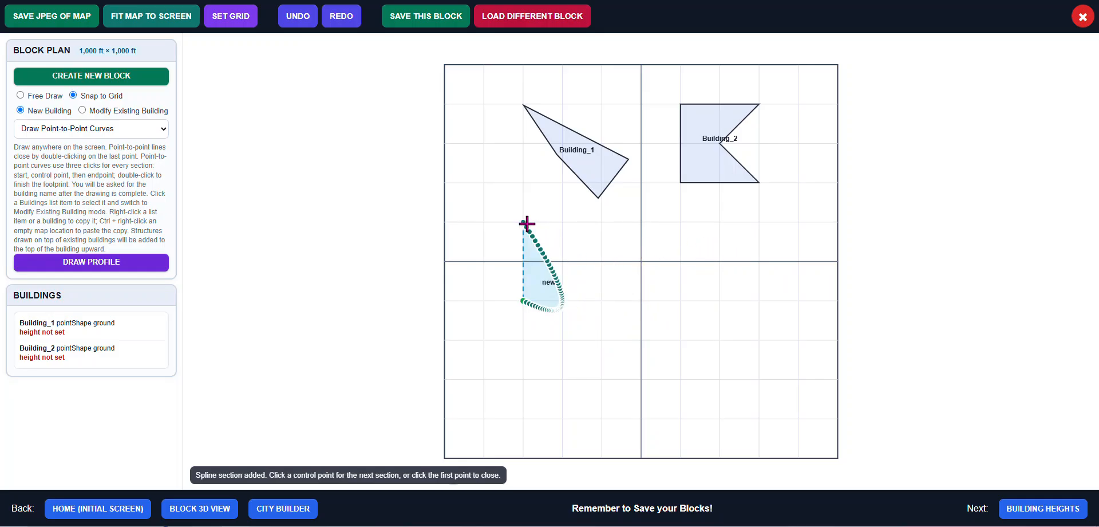
click(486, 255)
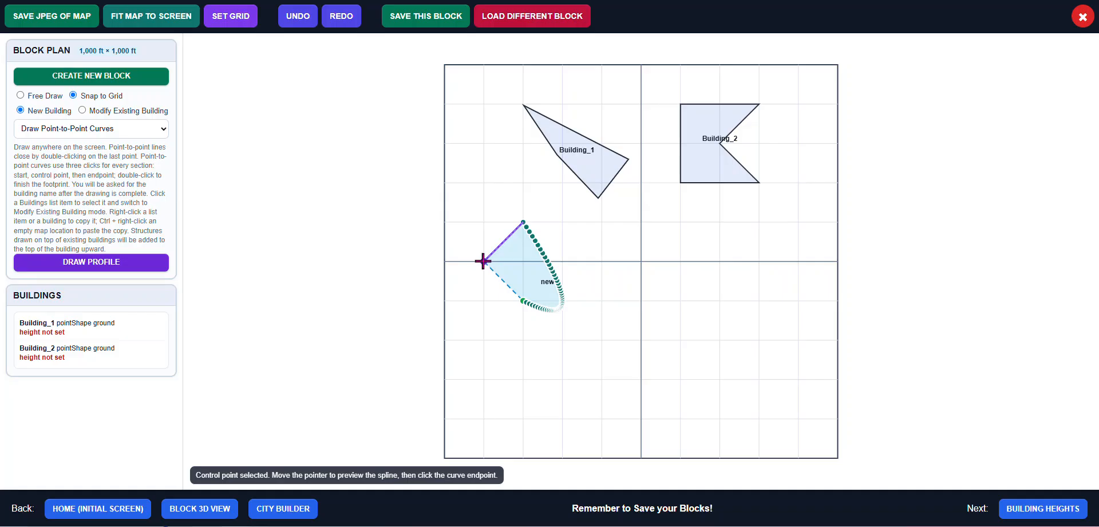
click(483, 261)
click(483, 261)
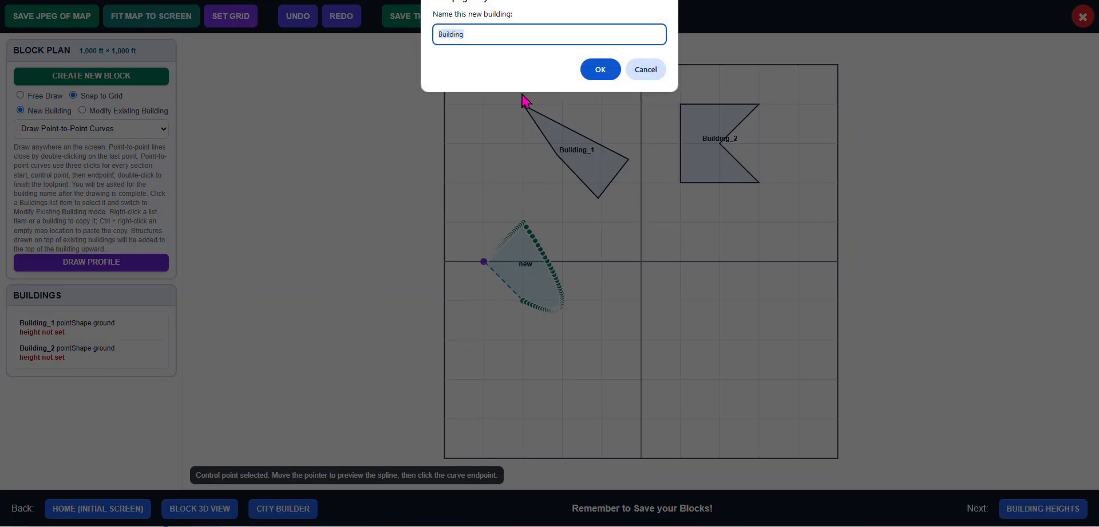
click(480, 31)
text(3)
click(600, 69)
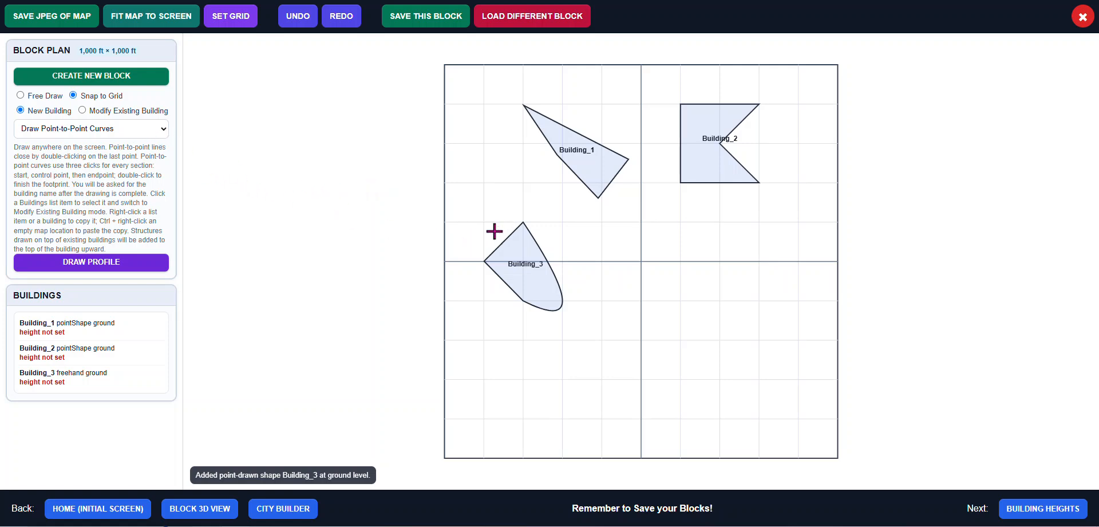
Draw a rectangular footprint in the lower-right quarter and name it Building_4
click(165, 134)
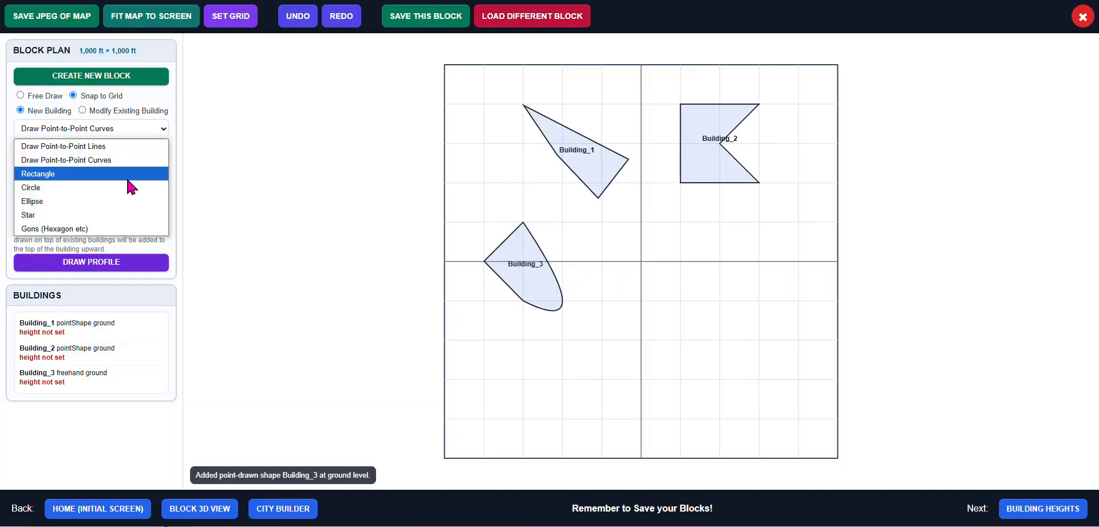
click(163, 172)
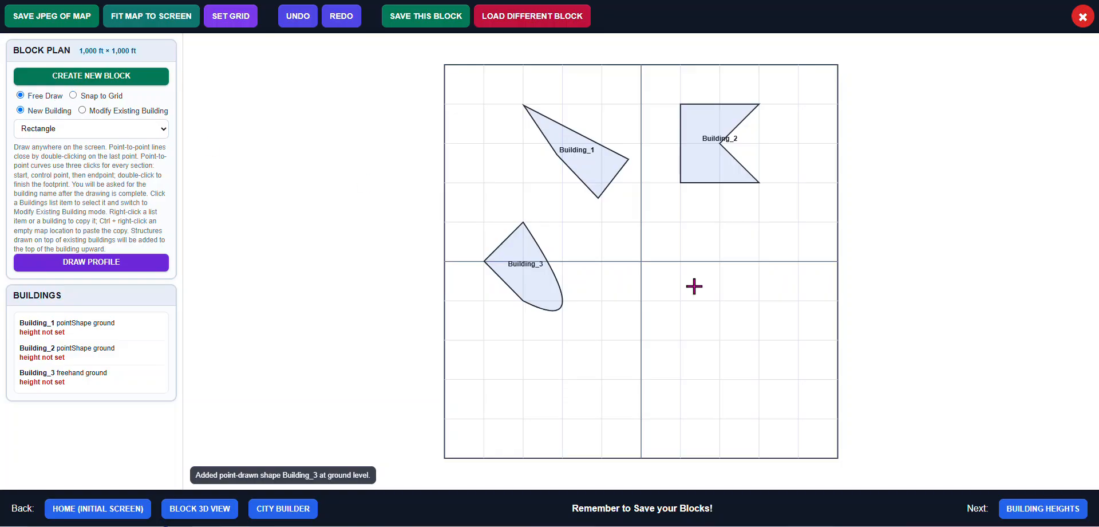
drag(693, 285, 780, 345)
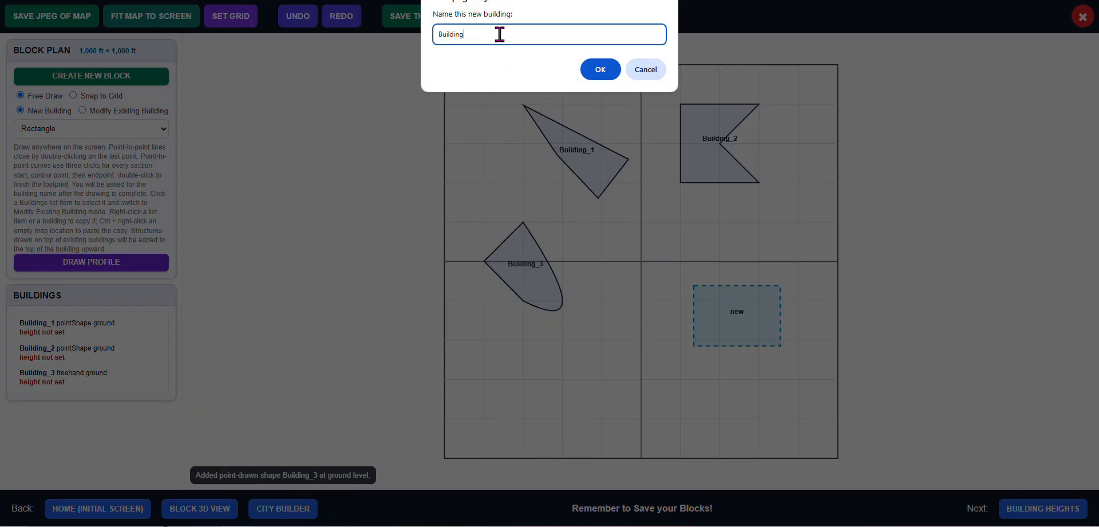
text(_4)
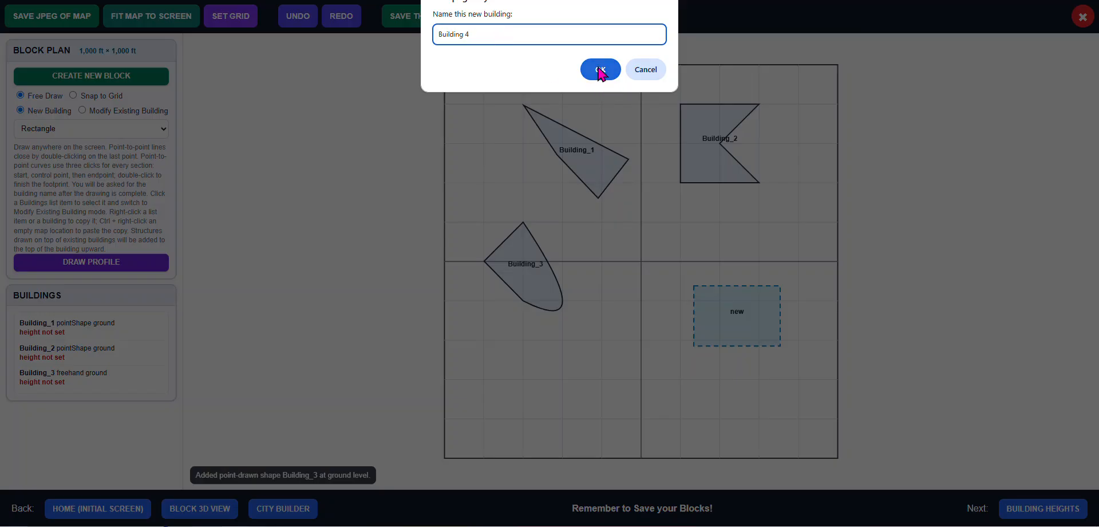
click(600, 69)
Draw an elliptical footprint near the bottom of the lower-left quarter and name it Building_6
click(165, 130)
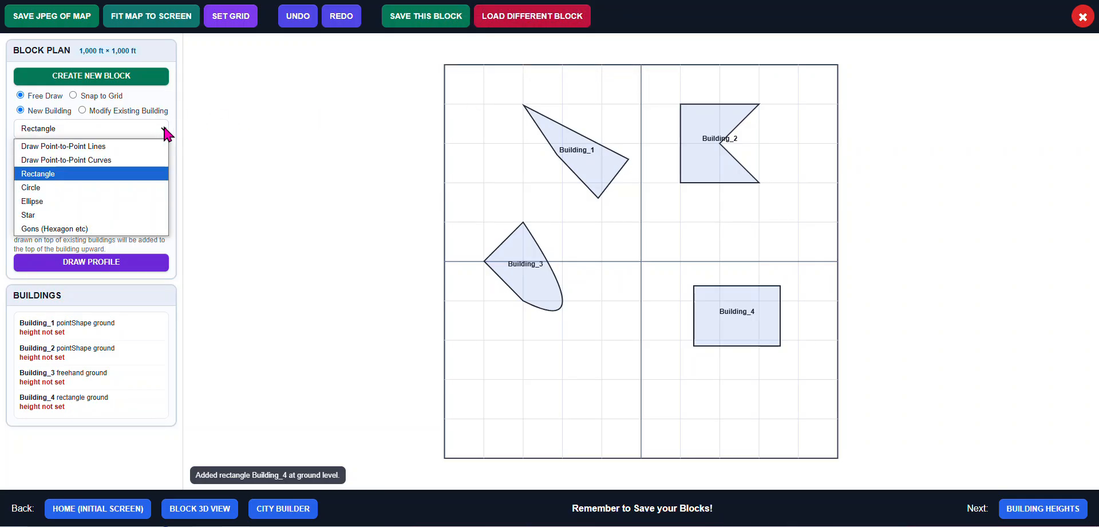
click(117, 202)
click(548, 370)
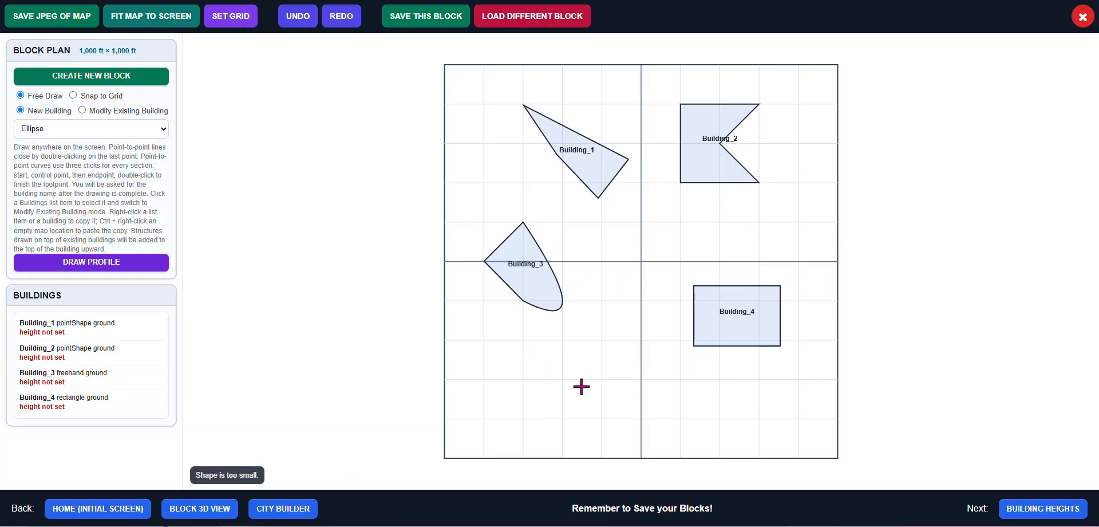
drag(524, 344, 641, 416)
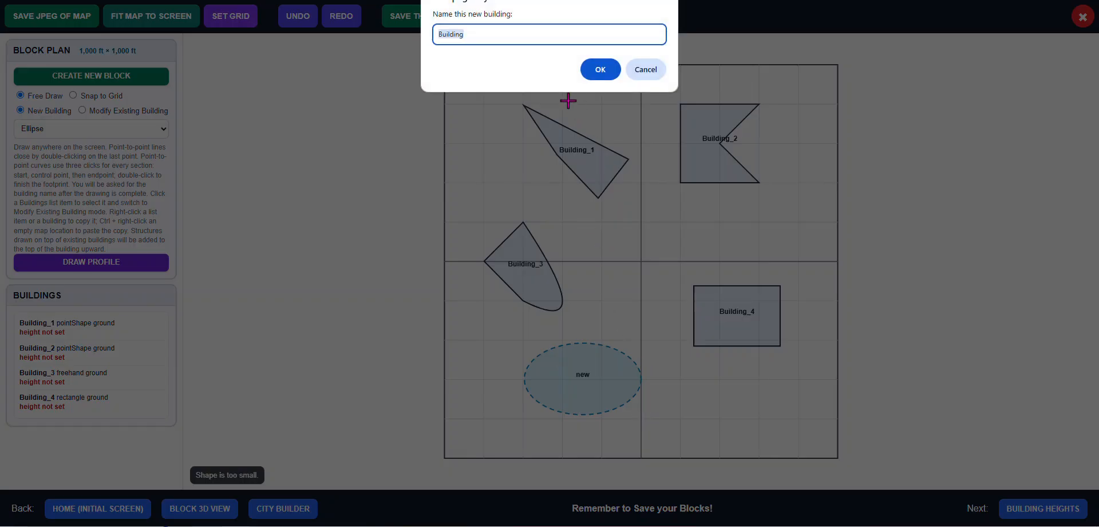
click(532, 32)
text(_6)
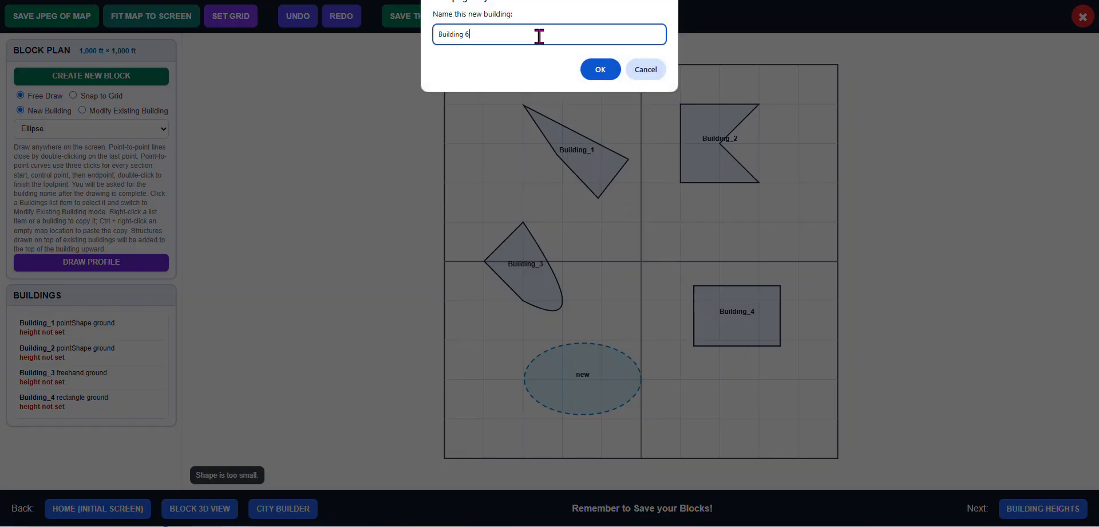
click(599, 70)
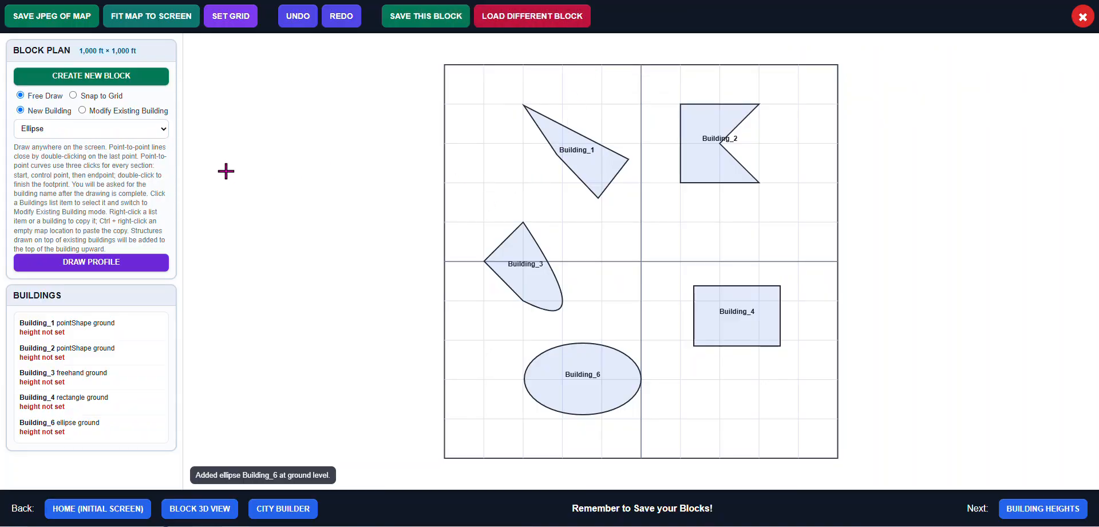
Draw a star-shaped footprint in the lower-right corner and name it star
click(162, 132)
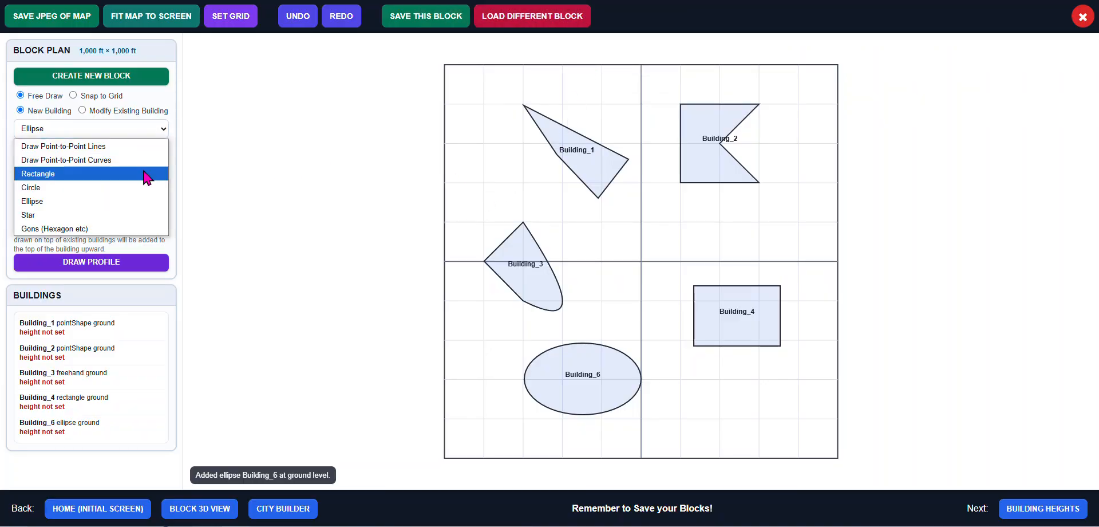
click(136, 218)
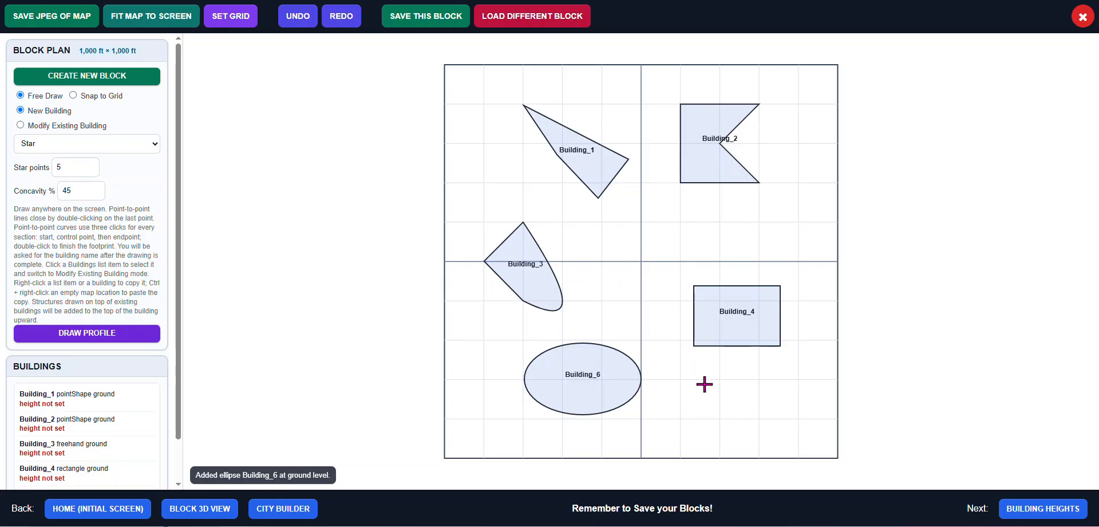
drag(704, 384, 795, 432)
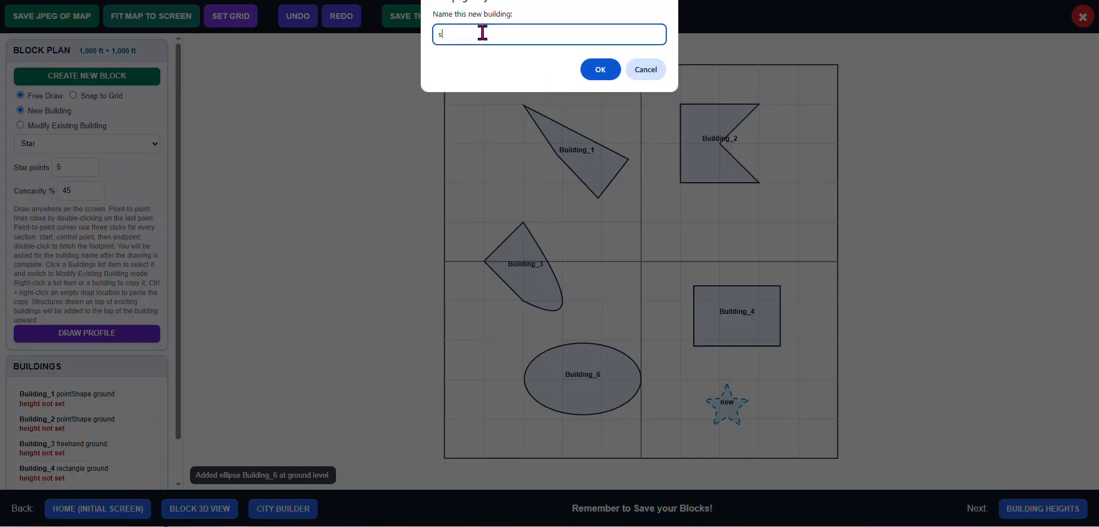
text(star)
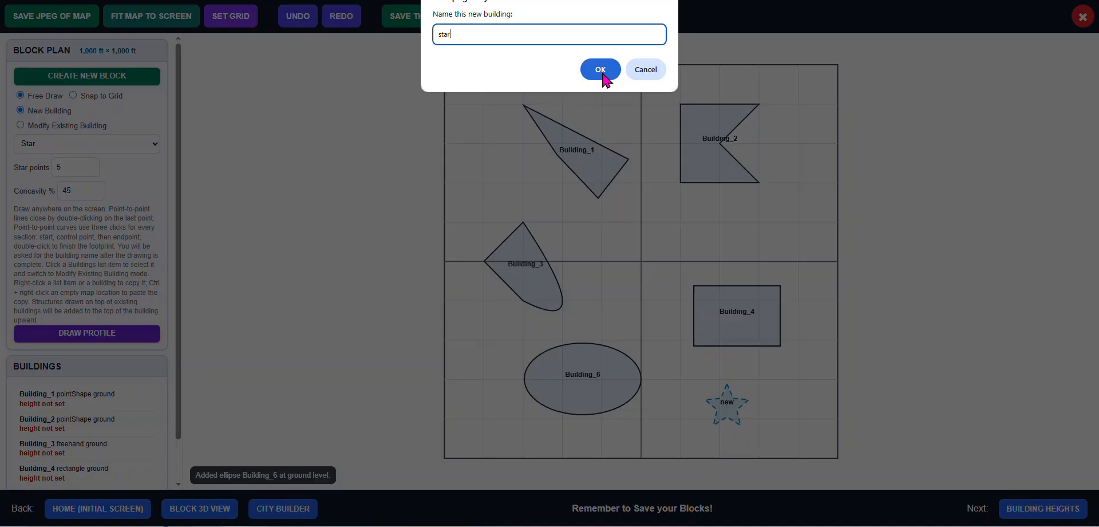
click(602, 71)
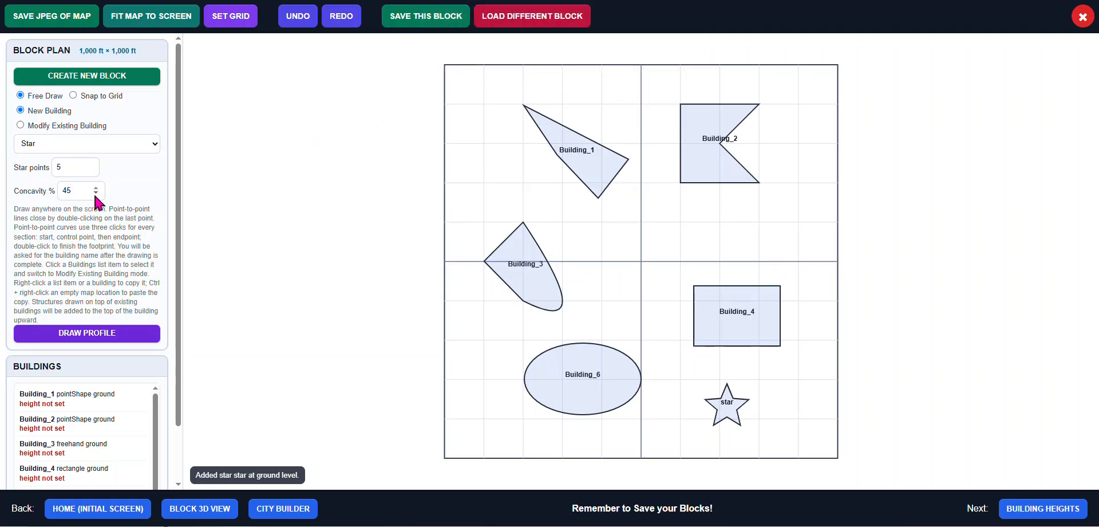
Set the star concavity to 70% and draw a second star footprint in the upper-left quarter named star_2
drag(83, 190, 57, 199)
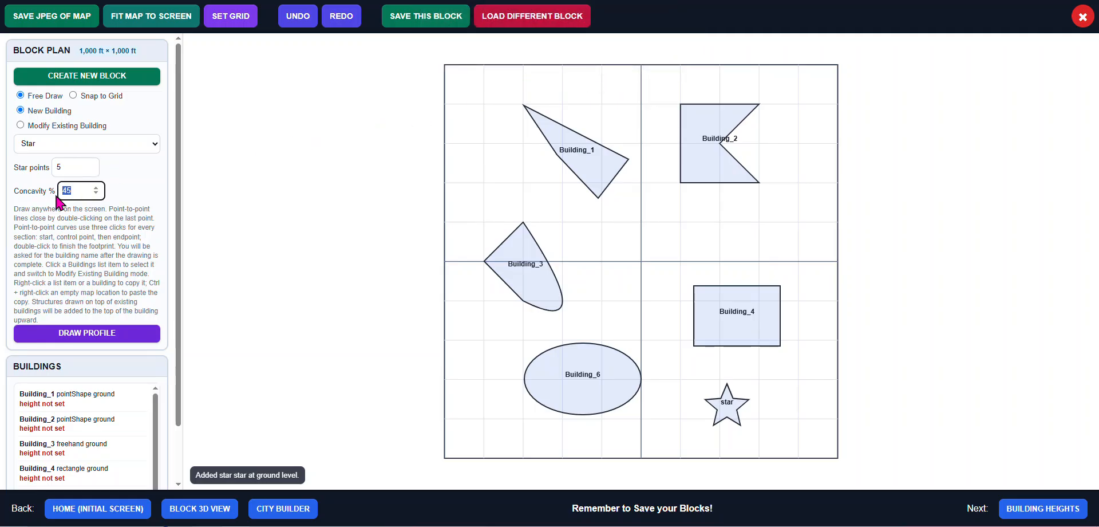
text(70)
click(136, 182)
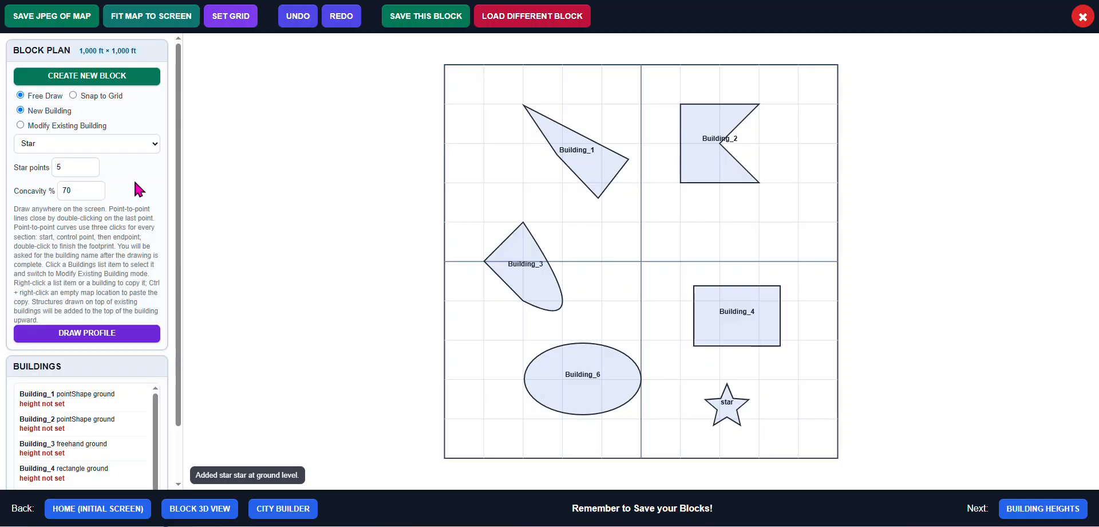
drag(466, 138, 532, 206)
click(475, 32)
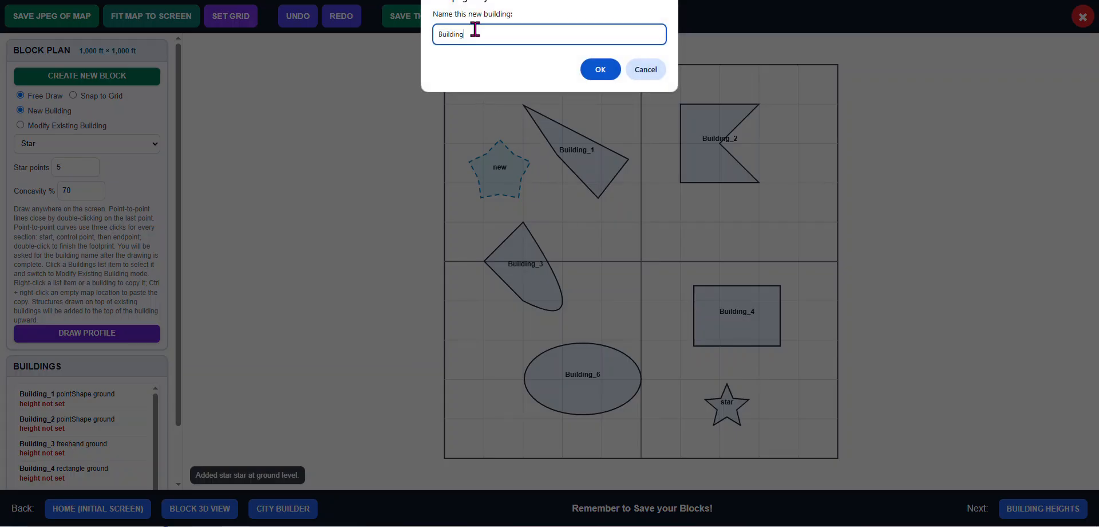
drag(475, 32, 430, 34)
text(star 2)
click(596, 69)
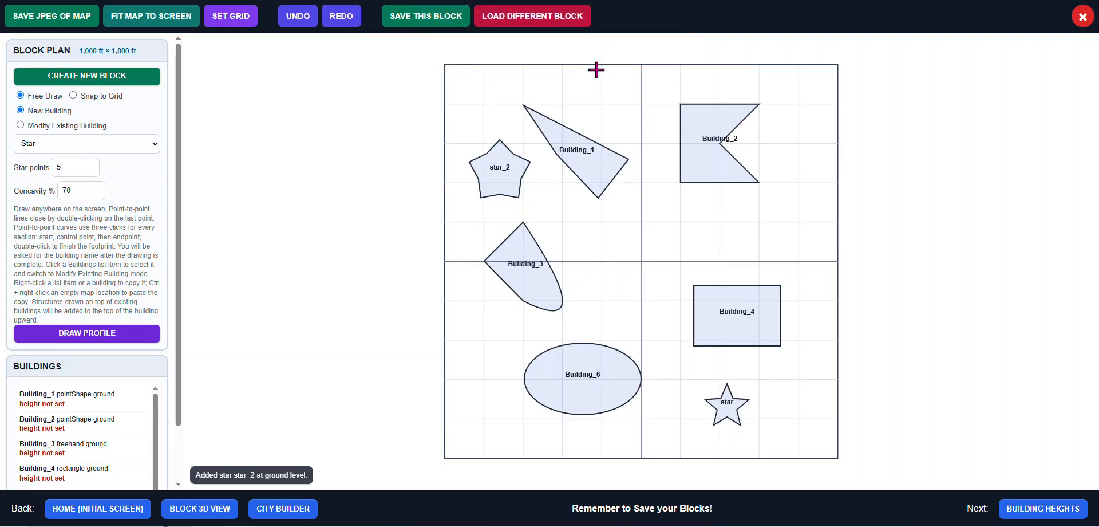
Draw a hexagonal footprint in the upper-right quarter, keeping the default name Building
click(153, 143)
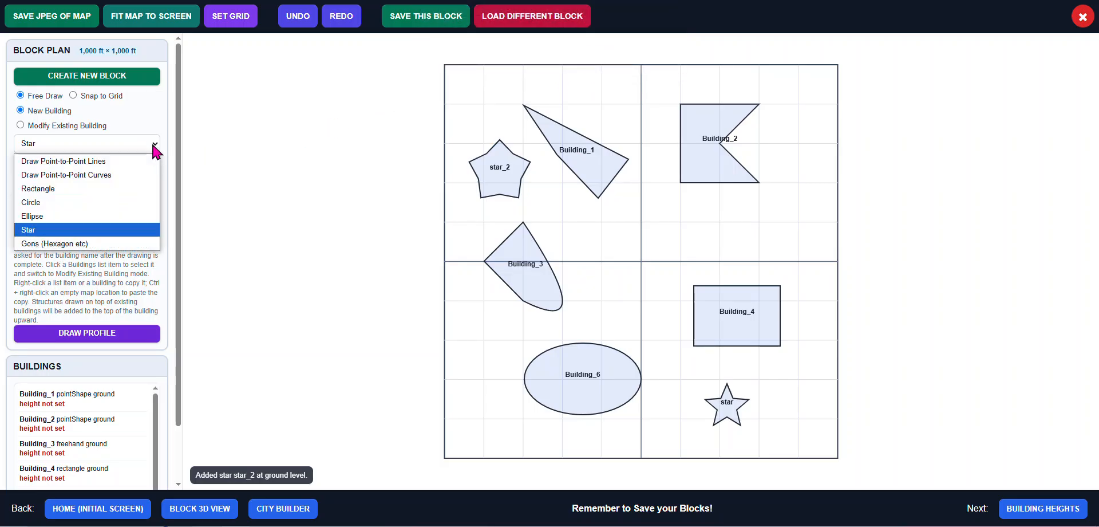
click(119, 243)
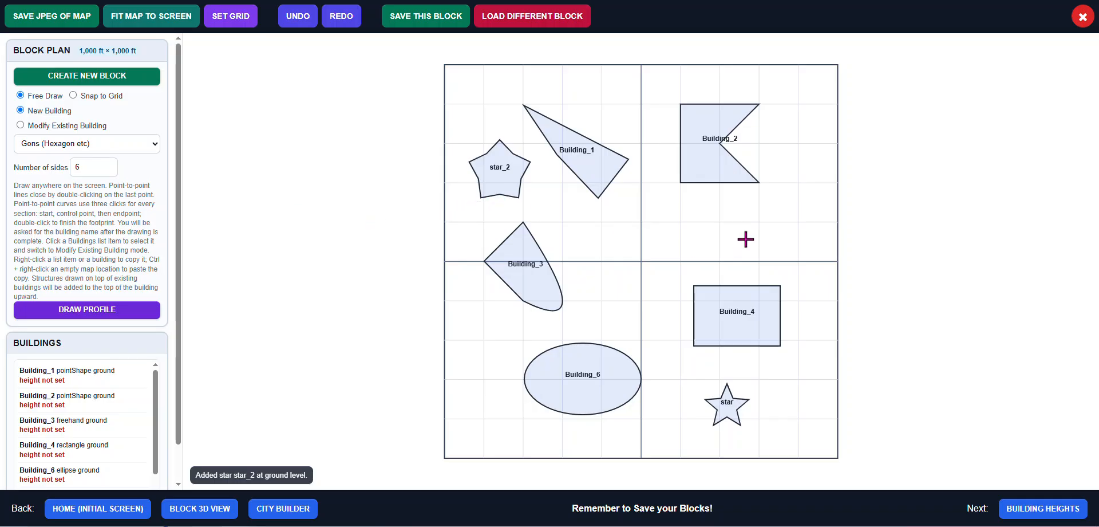
drag(730, 213, 803, 259)
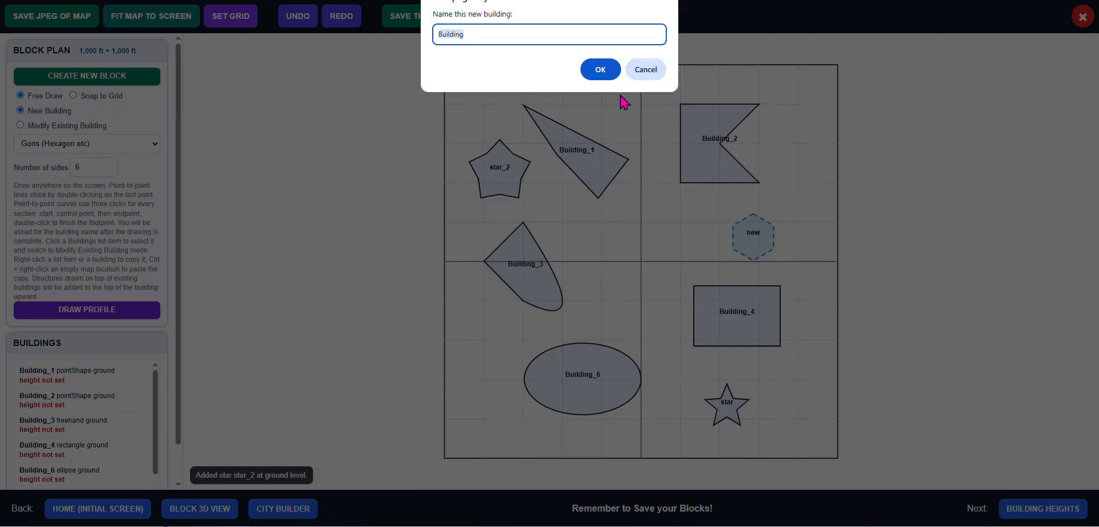
click(601, 69)
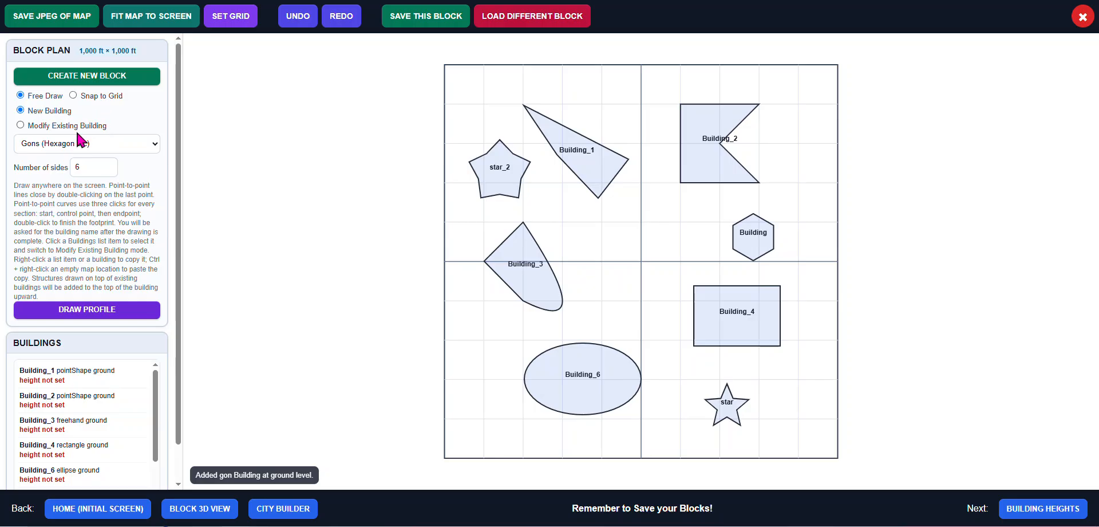
Switch to modifying existing buildings and move Building_1 slightly right and down
click(59, 125)
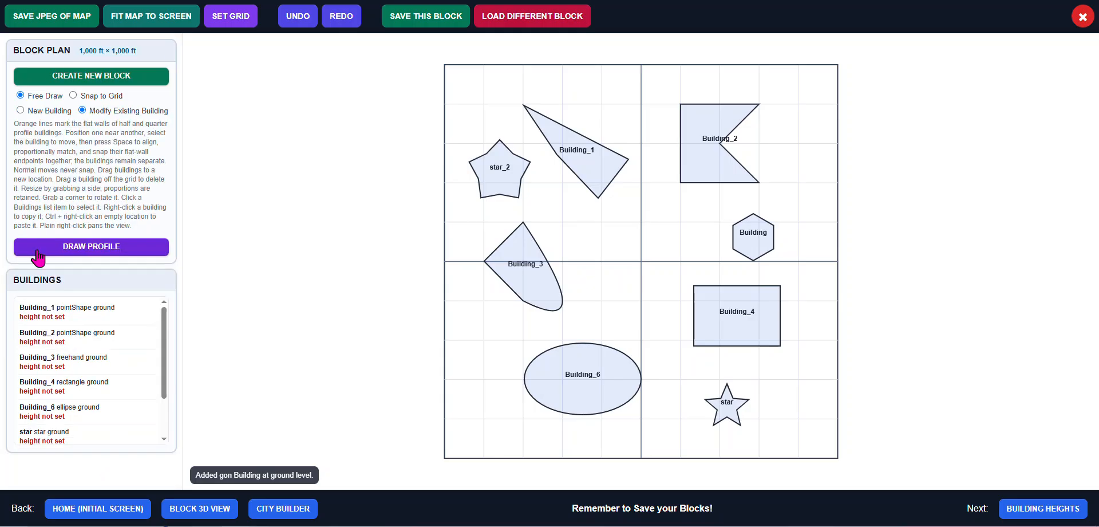
click(82, 322)
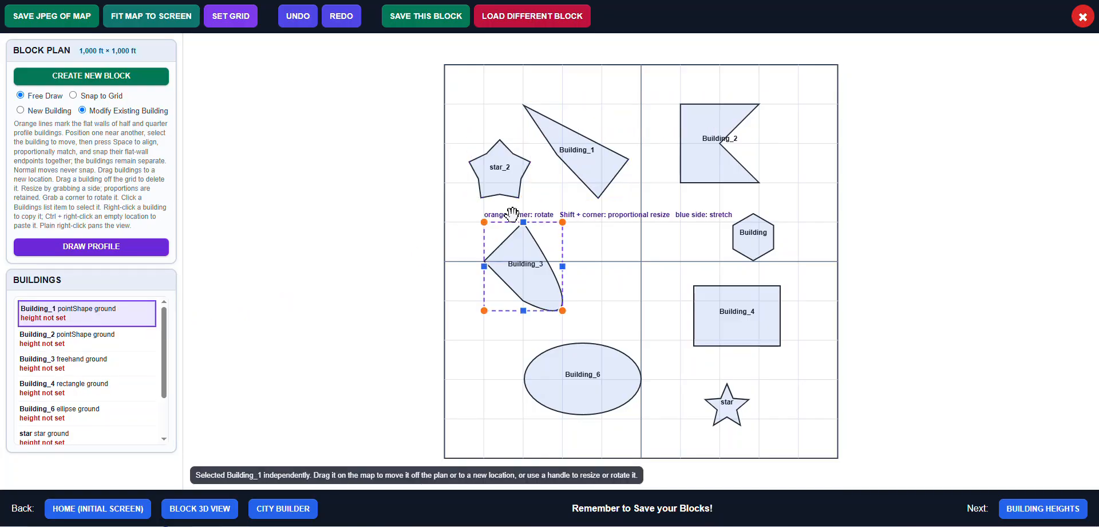
click(575, 162)
drag(576, 162, 604, 184)
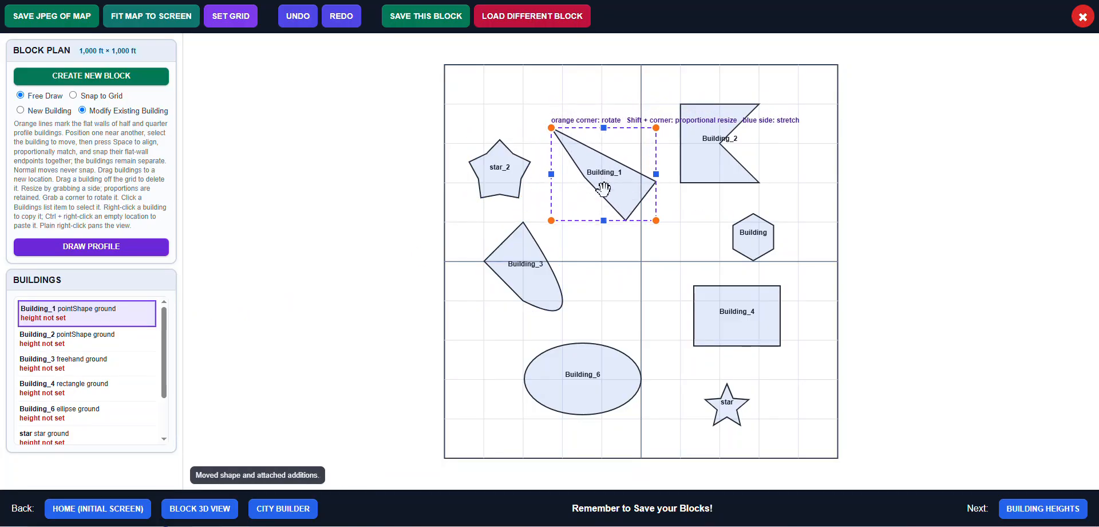
Rotate Building_1 upright and stretch it wider so it straddles the quarter boundary
drag(658, 220, 620, 237)
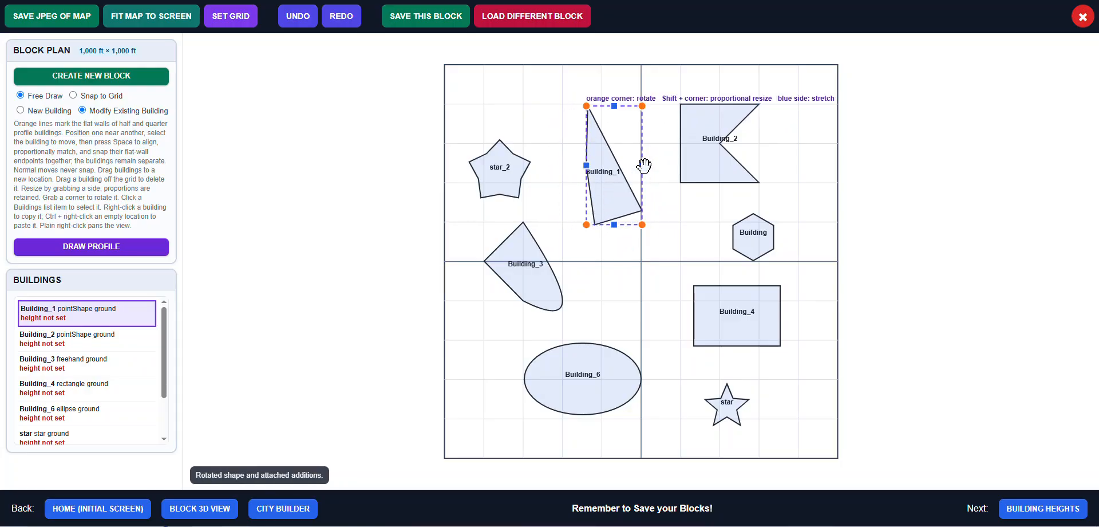
drag(642, 166, 667, 165)
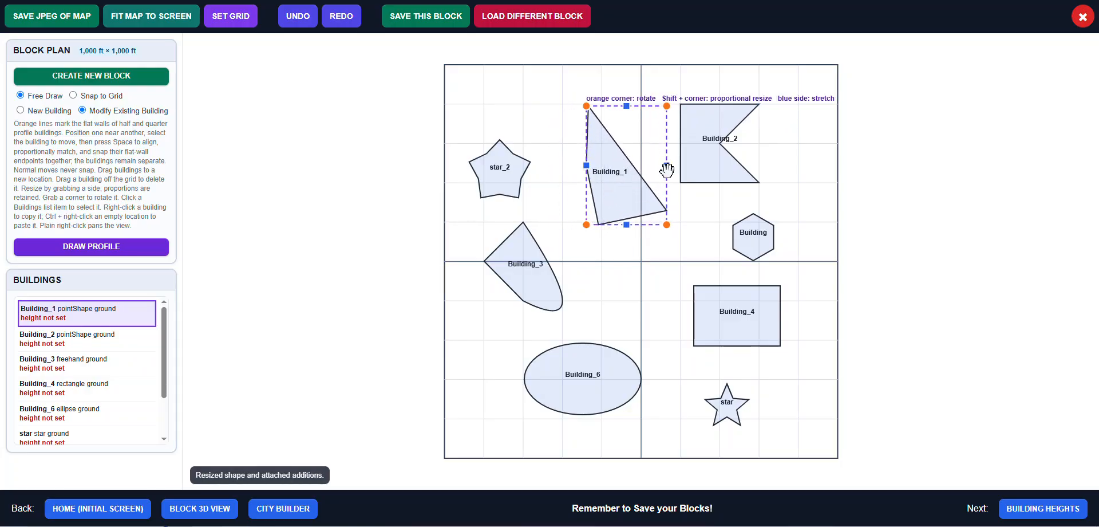
drag(628, 225, 657, 219)
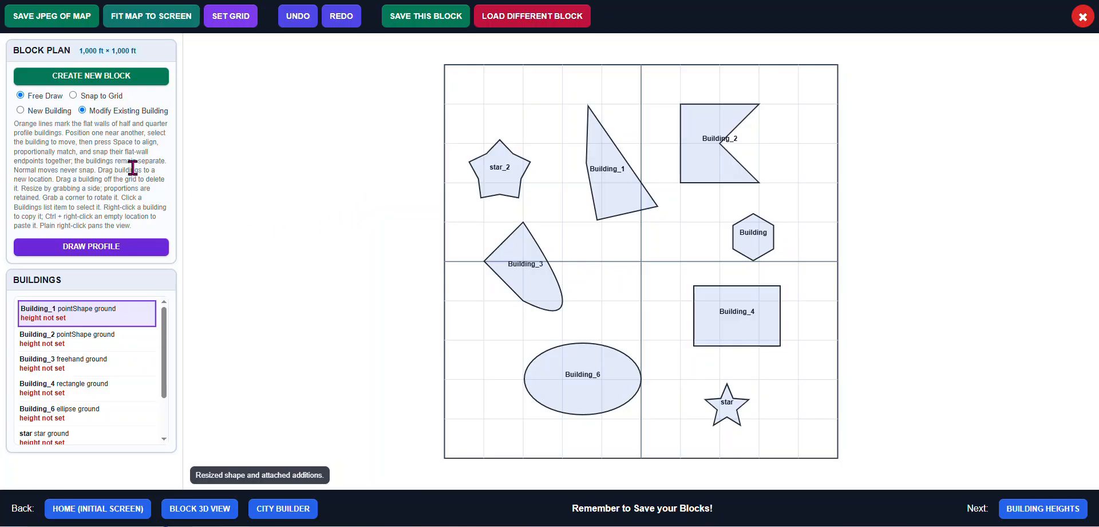
Draw a small triangular footprint on top of Building_1 with point-to-point lines and name it top
click(46, 111)
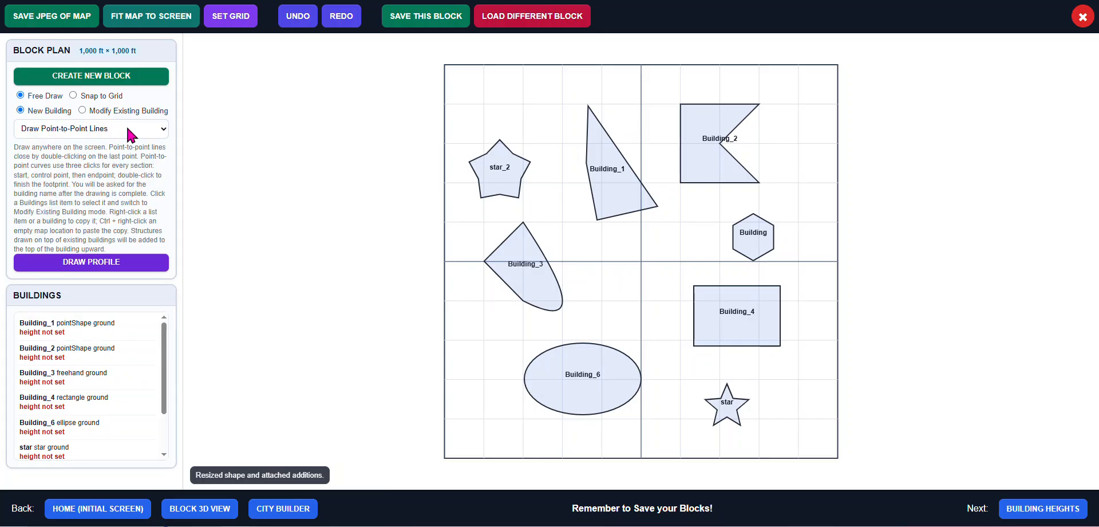
click(601, 144)
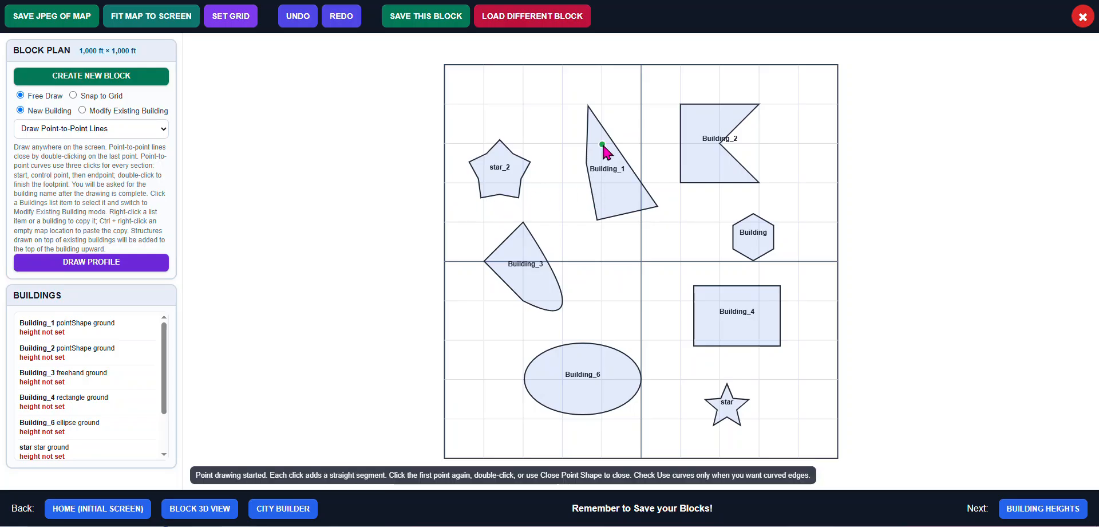
click(630, 180)
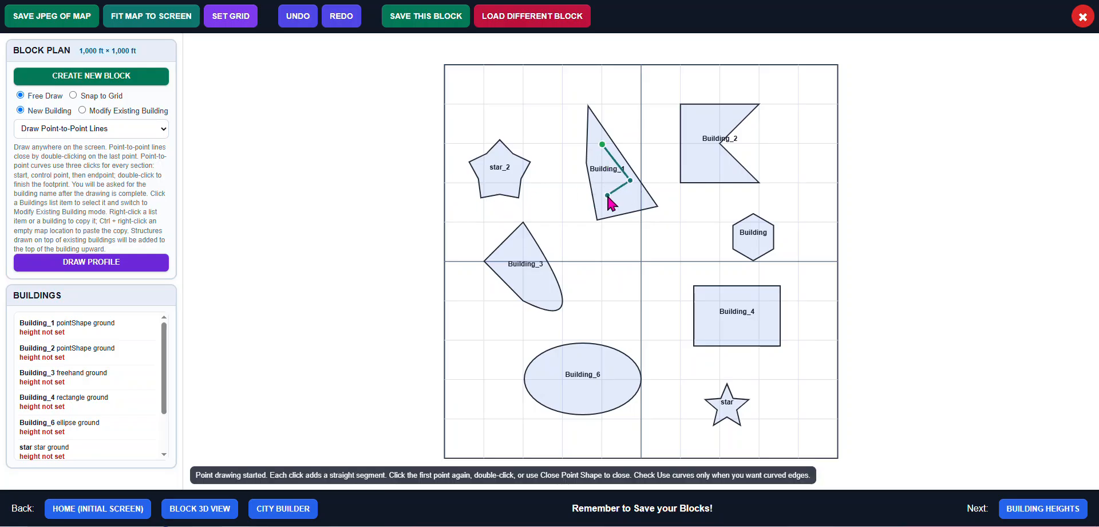
double_click(608, 196)
click(482, 34)
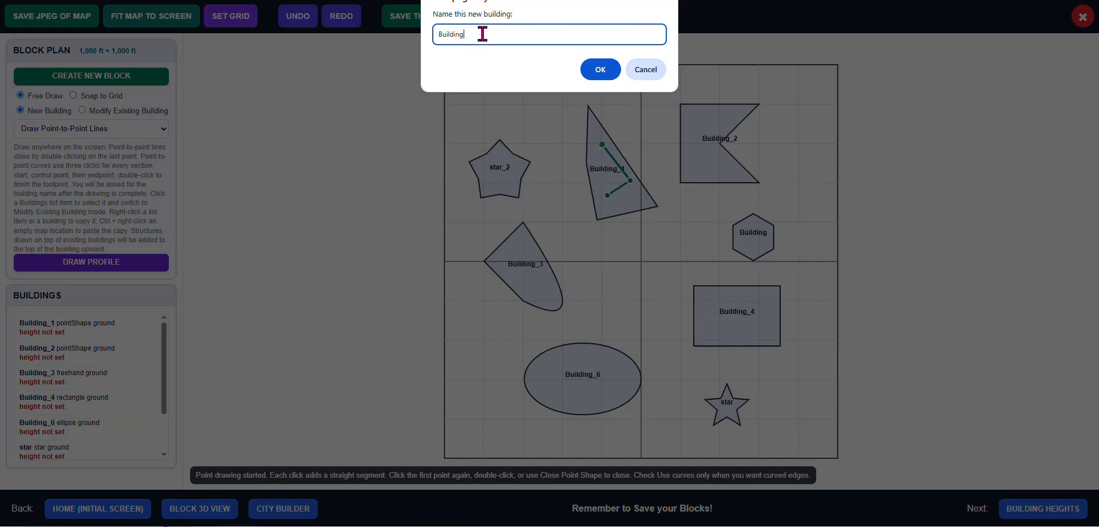
drag(482, 34, 433, 38)
text(top)
click(607, 73)
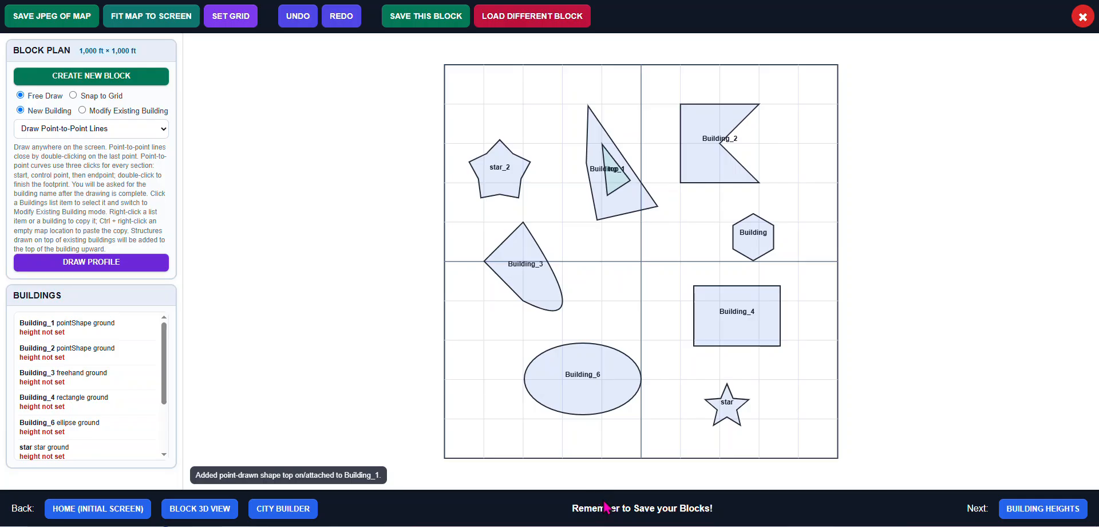
Save the block and move on to the building heights stage
click(434, 22)
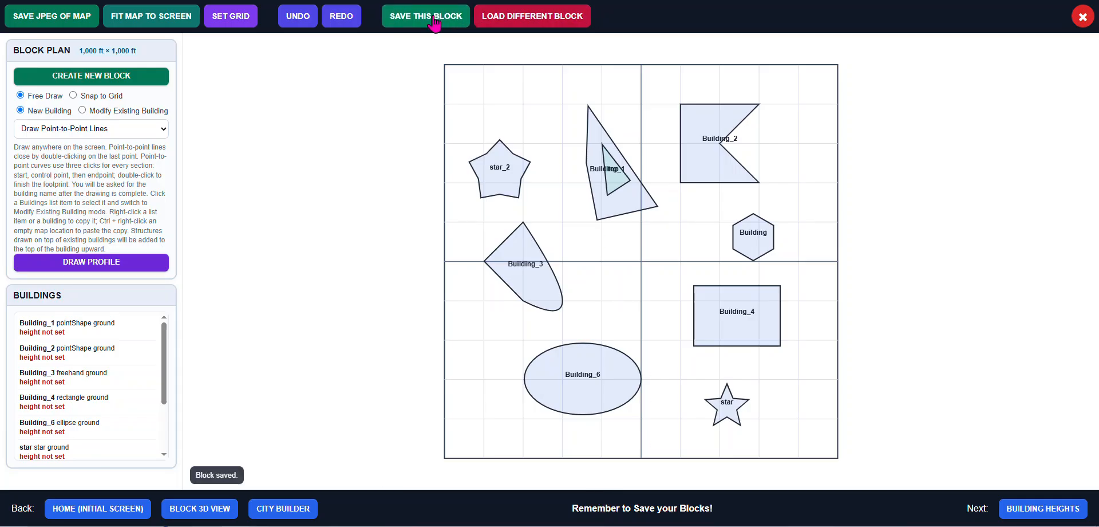
click(1048, 510)
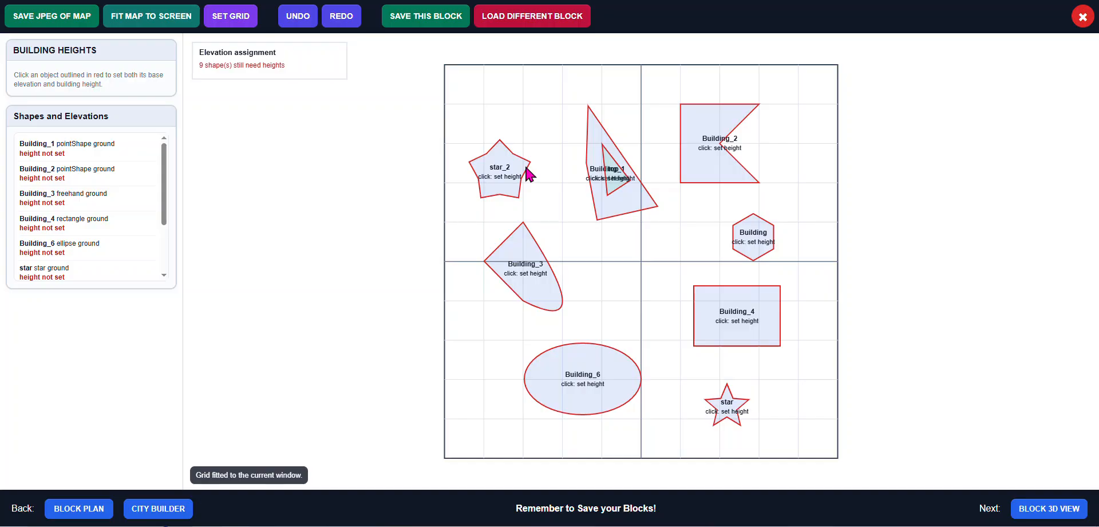
Give star_2 a base elevation of 0 ft and a building height of 100 ft
click(528, 174)
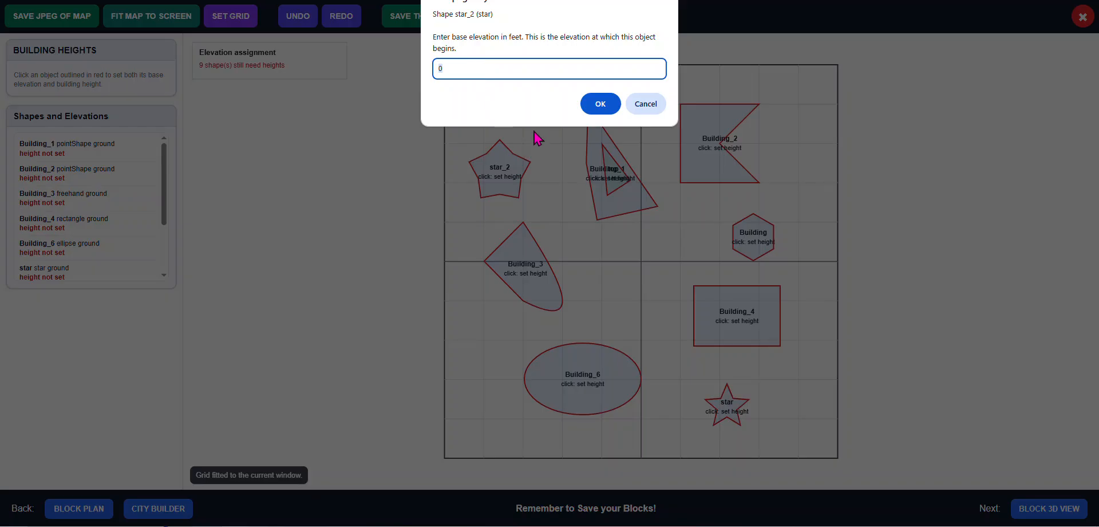
click(601, 104)
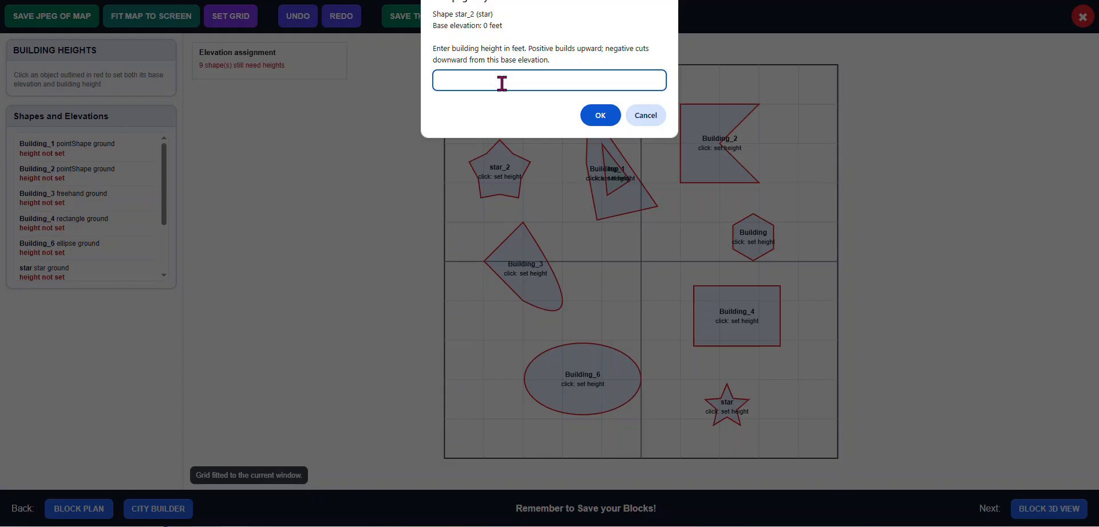
click(599, 115)
Give Building_1 a base elevation of 0 ft and a building height of 100 ft
click(638, 207)
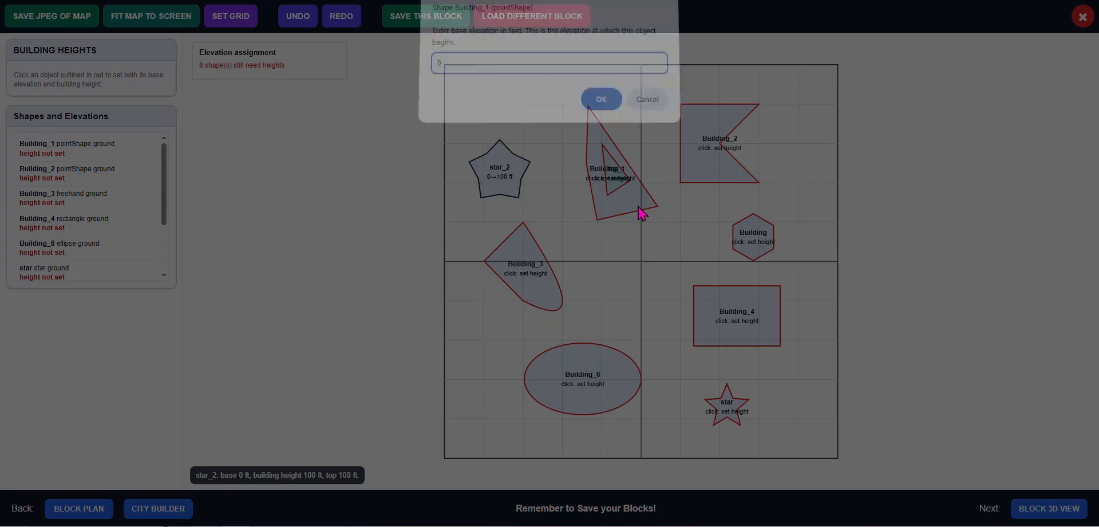
click(599, 107)
text(100)
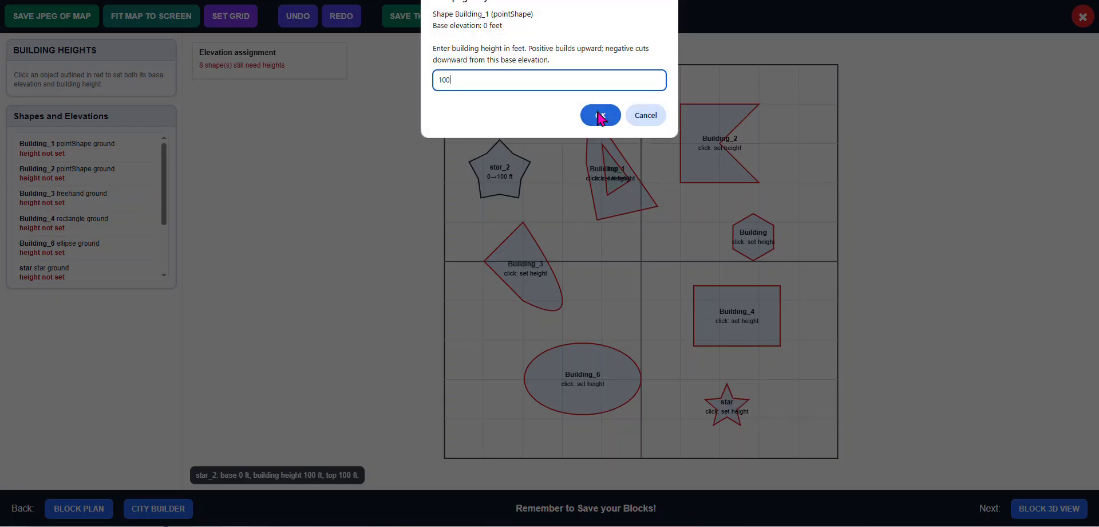
click(600, 115)
Give Building_2 a base elevation of 0 ft and a building height of 100 ft
click(714, 169)
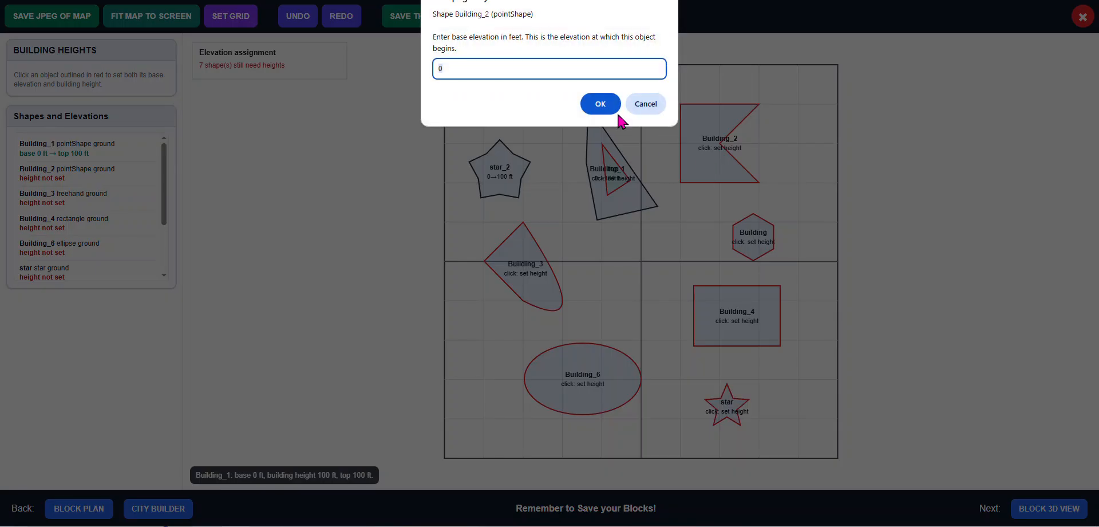
click(610, 104)
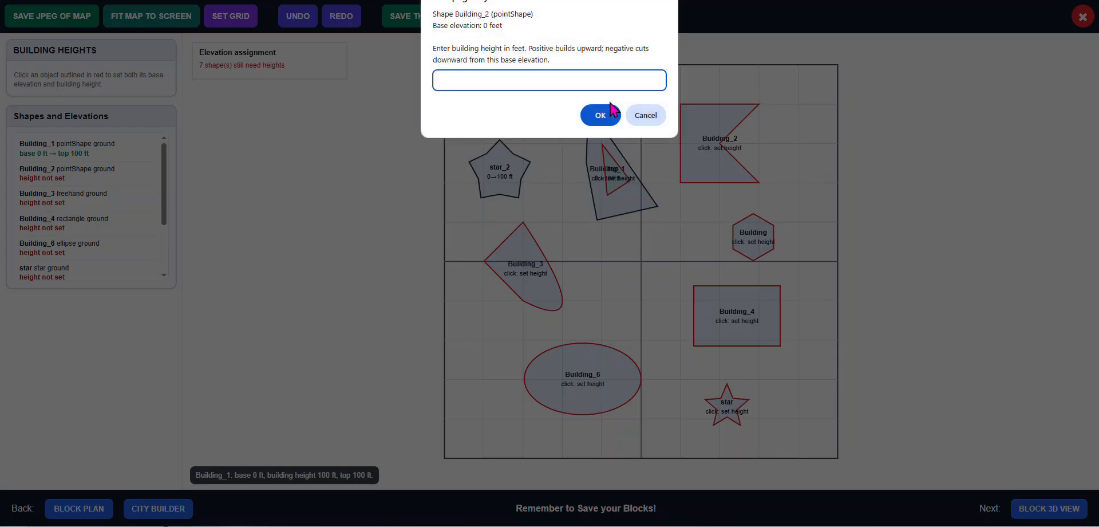
text(100)
click(600, 115)
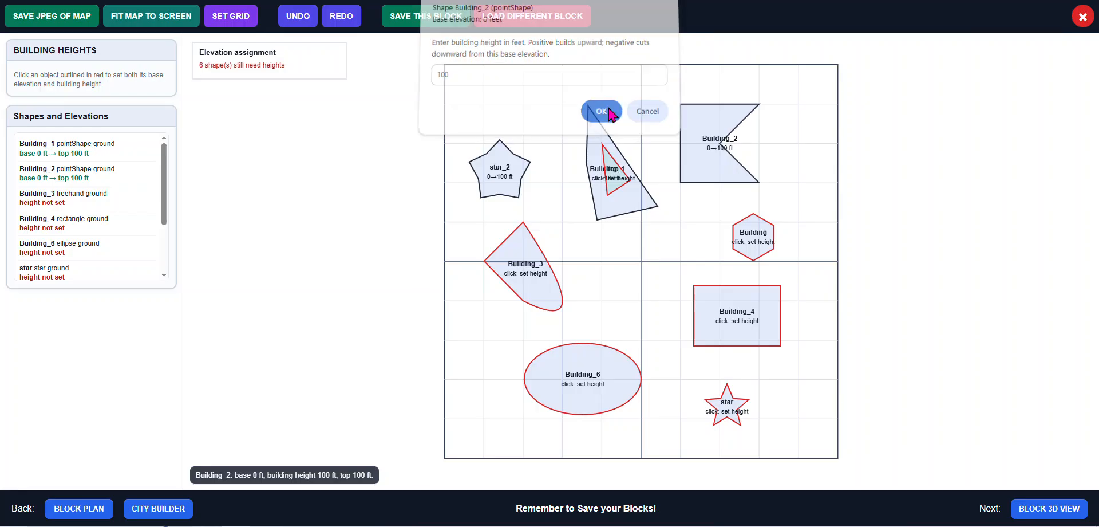
Give Building_3 a base elevation of 0 ft and a building height of 100 ft
click(541, 278)
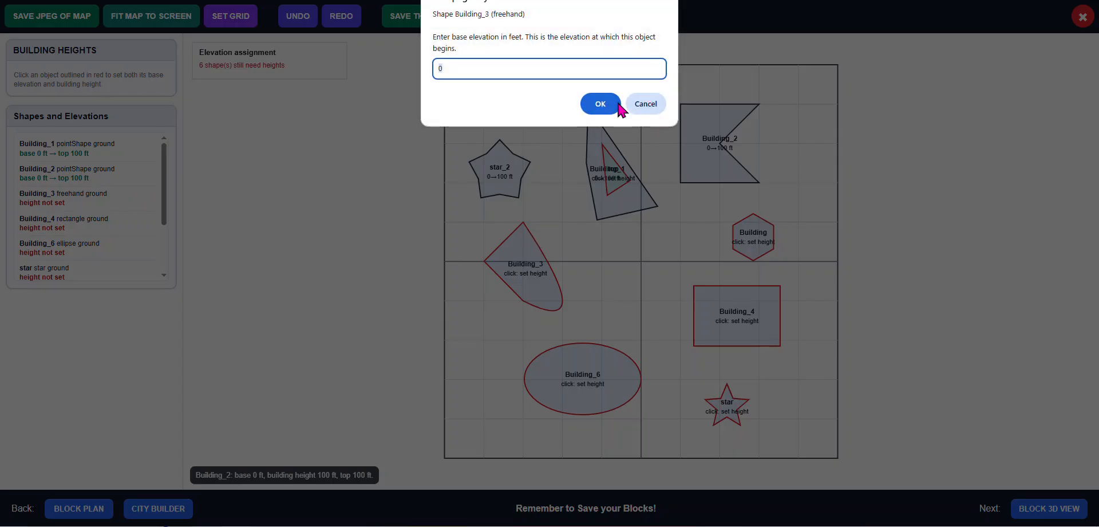
click(612, 105)
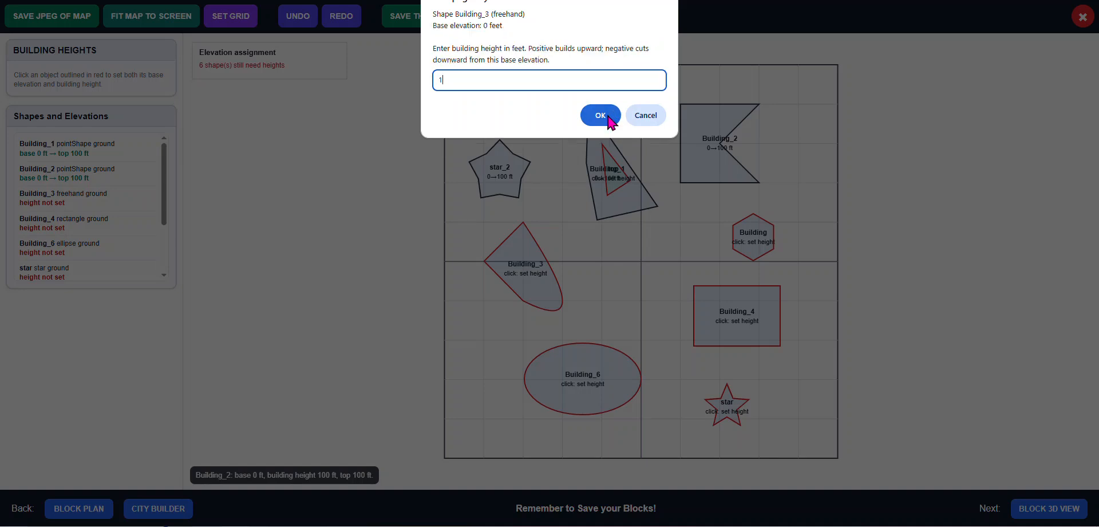
text(100)
click(600, 115)
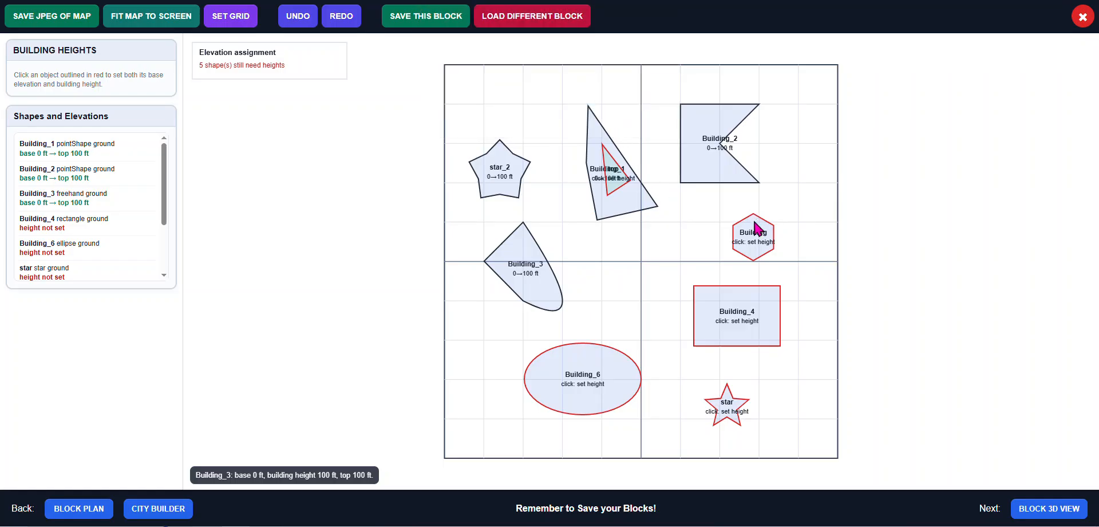
Give the hexagonal Building a base elevation of 0 ft and a height of 50 ft
click(757, 232)
click(601, 103)
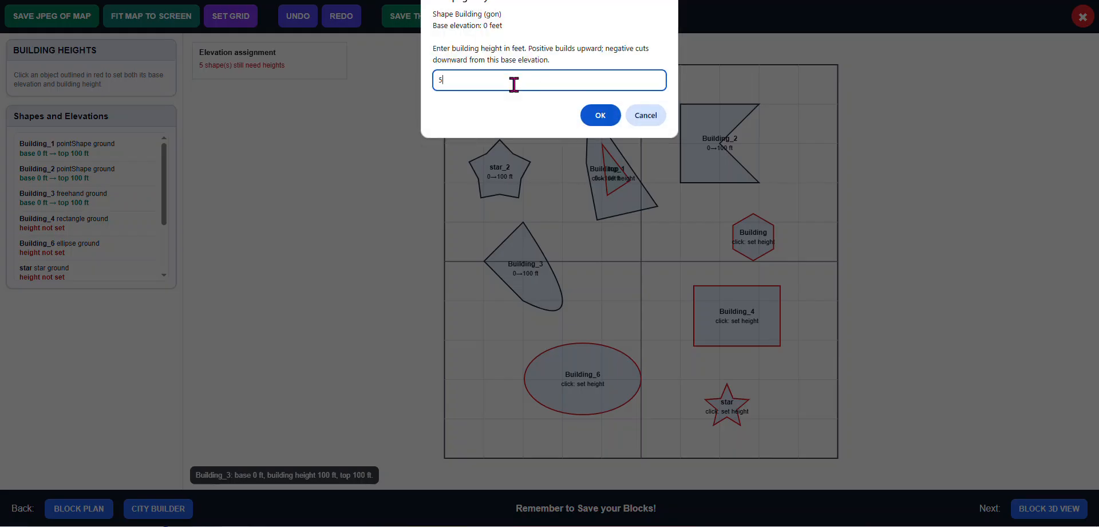
click(599, 115)
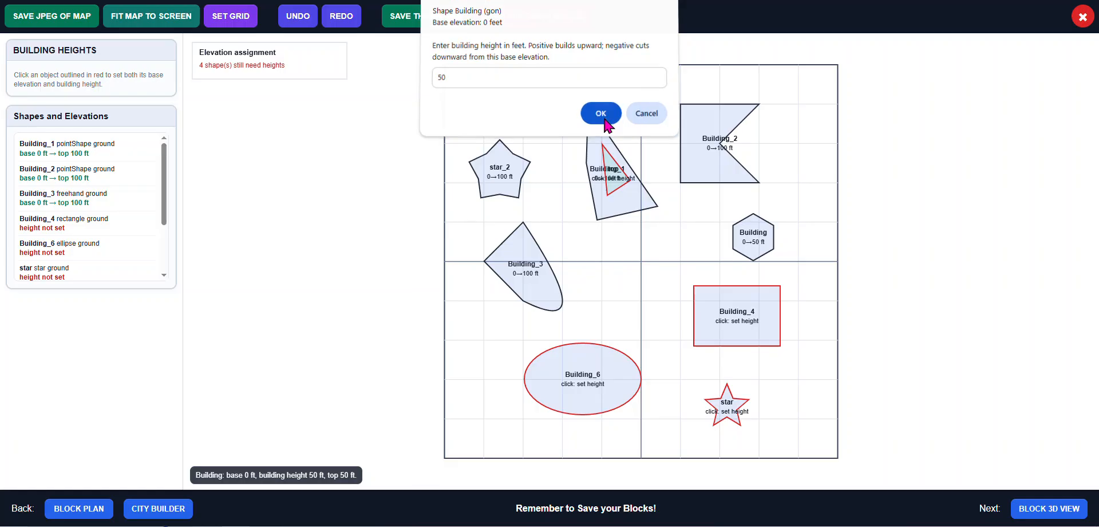
Give Building_4 a base elevation of 0 ft and a building height of 200 ft
click(758, 320)
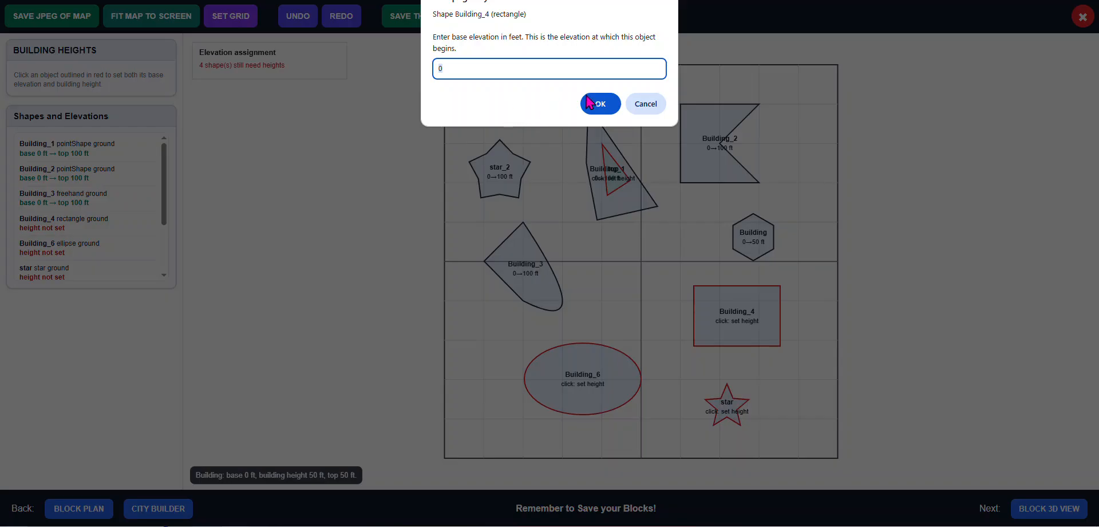
click(601, 104)
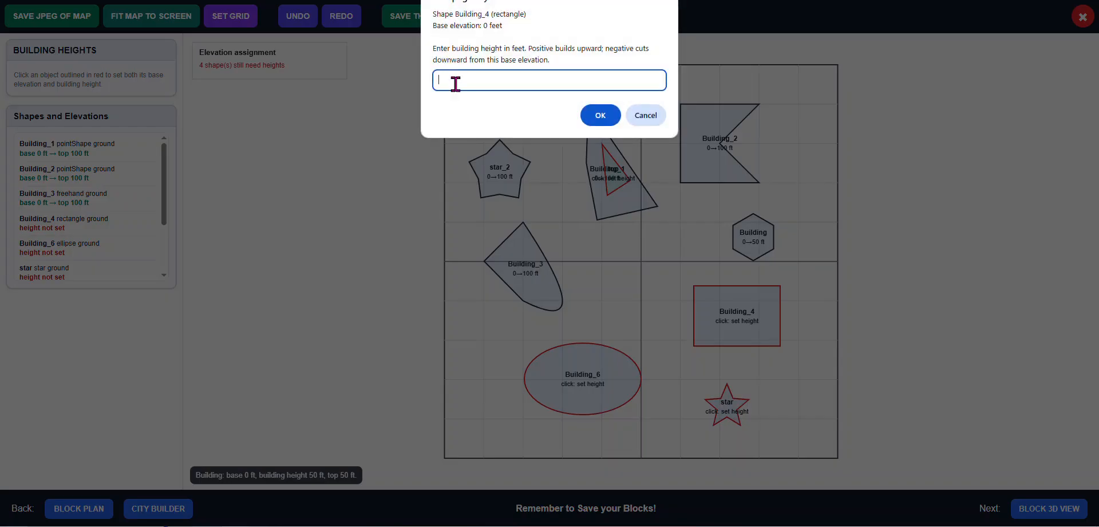
text(200)
click(599, 117)
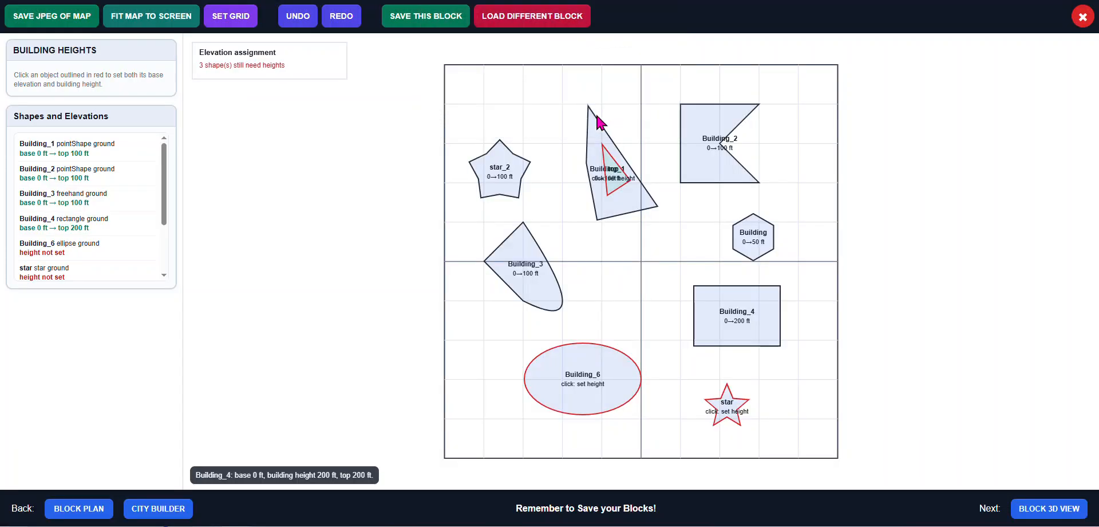
Give Building_6 a base elevation of 0 ft and a building height of 100 ft
click(610, 374)
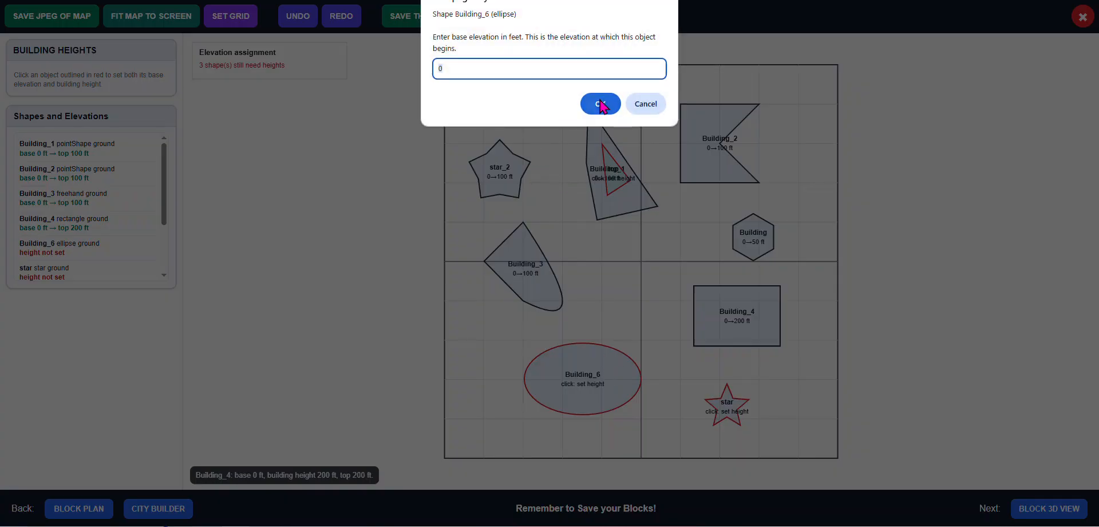
click(595, 105)
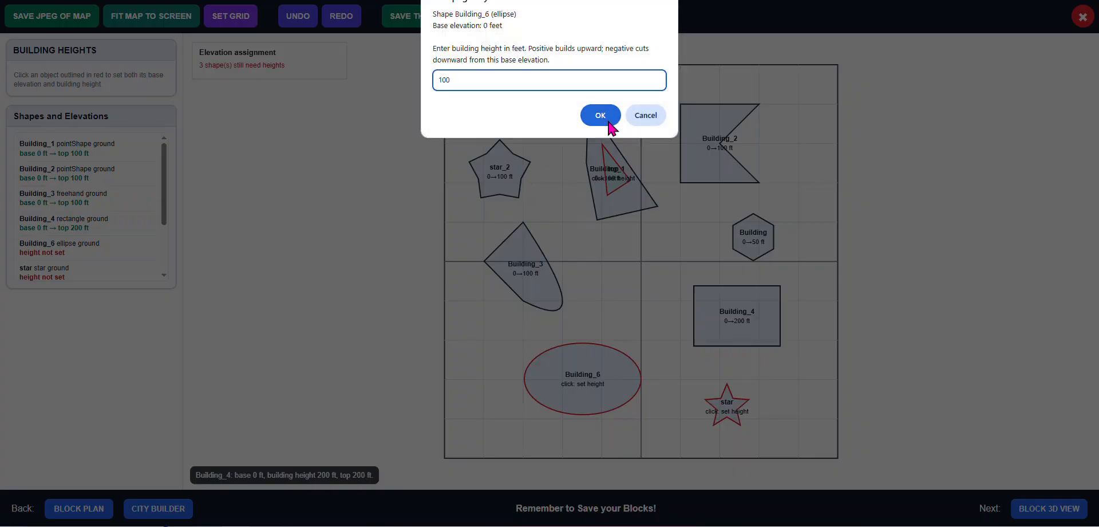
click(609, 116)
Give the star a base elevation of 0 ft and a building height of 350 ft
click(734, 409)
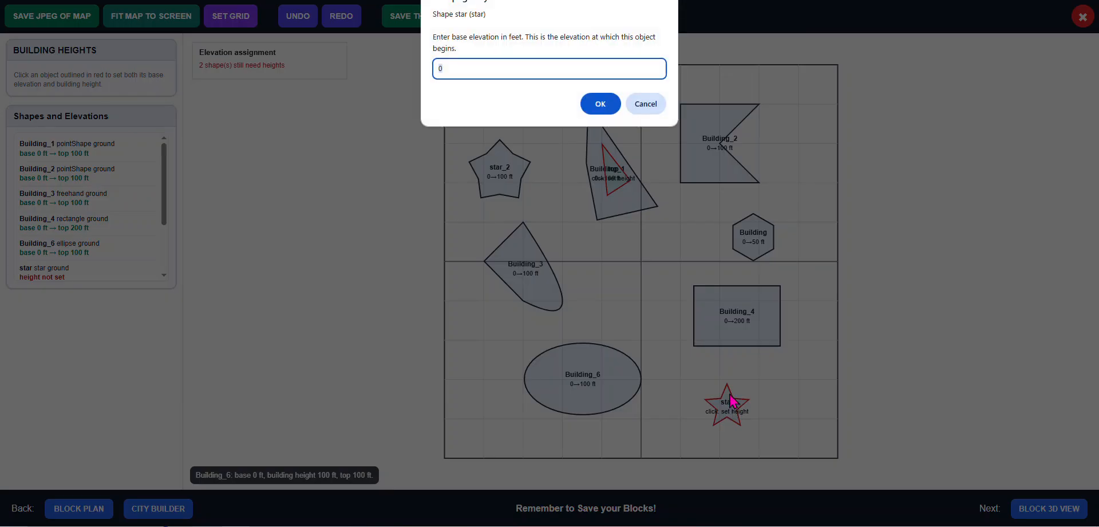
click(601, 104)
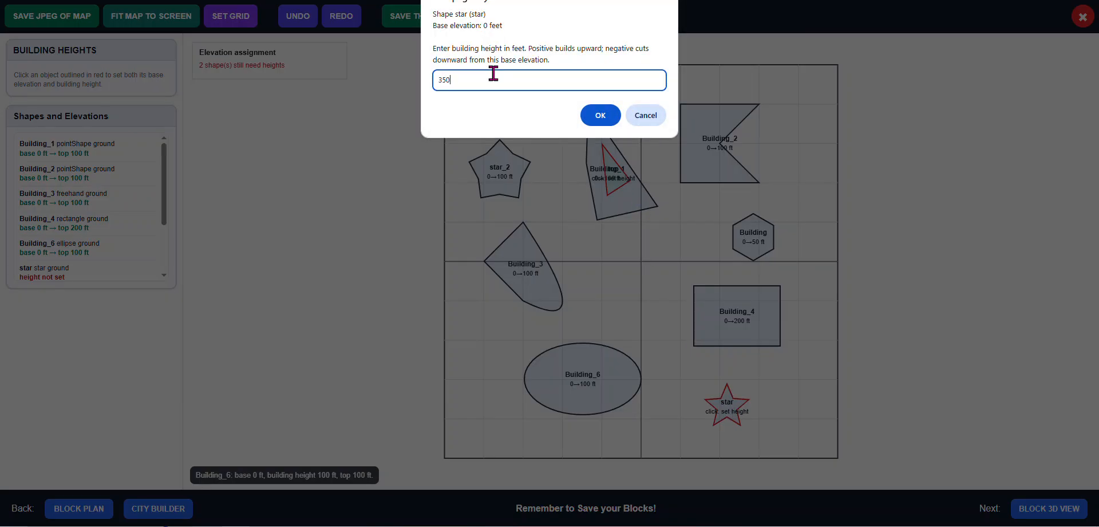
click(599, 115)
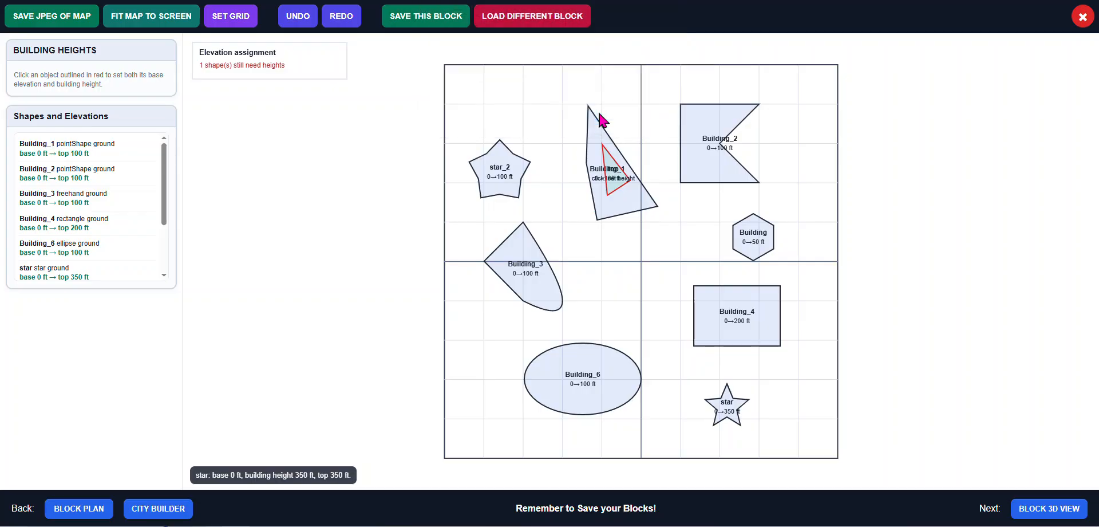
Give the small triangular top shape a base elevation of 100 ft and a building height of 100 ft
click(623, 185)
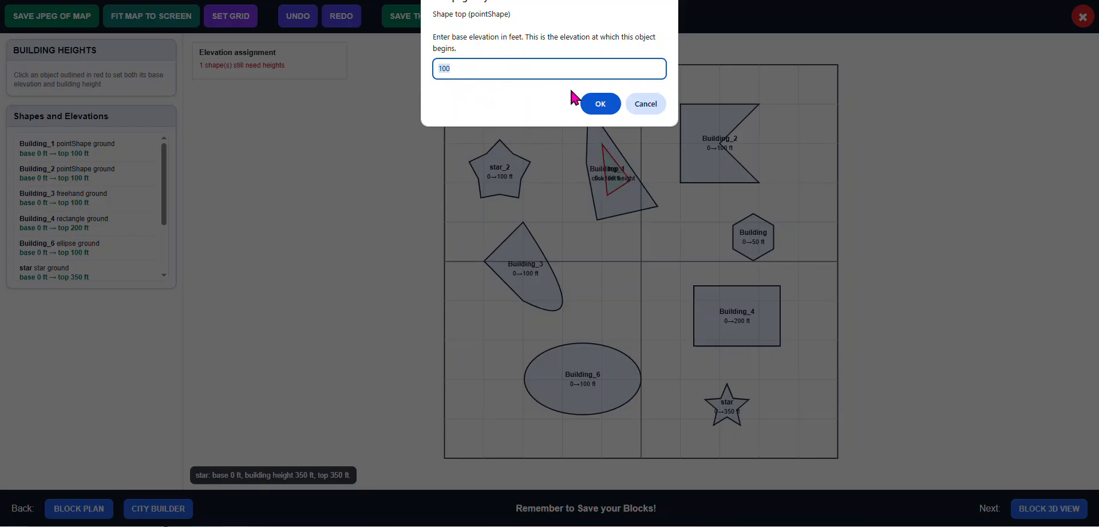
click(605, 106)
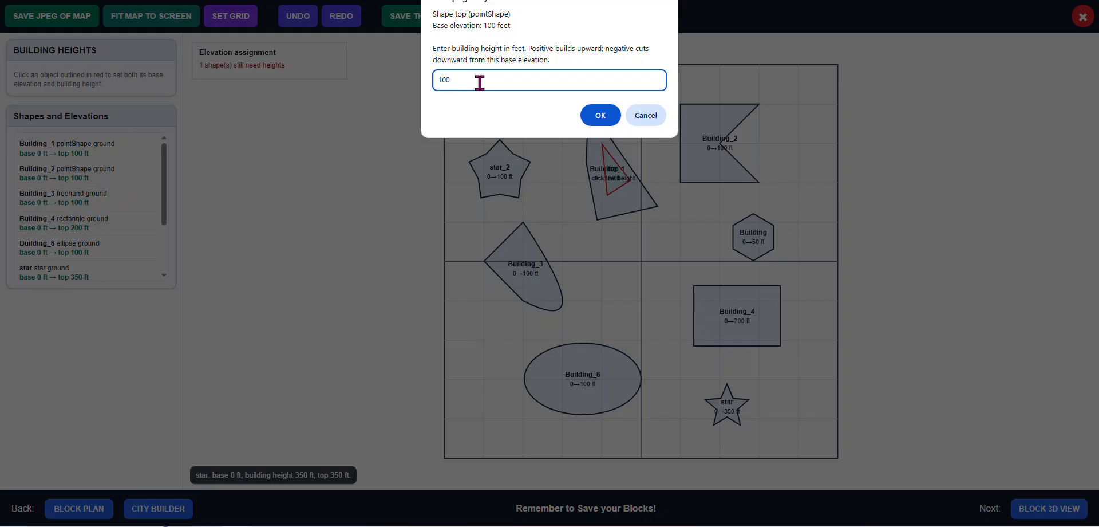
click(600, 115)
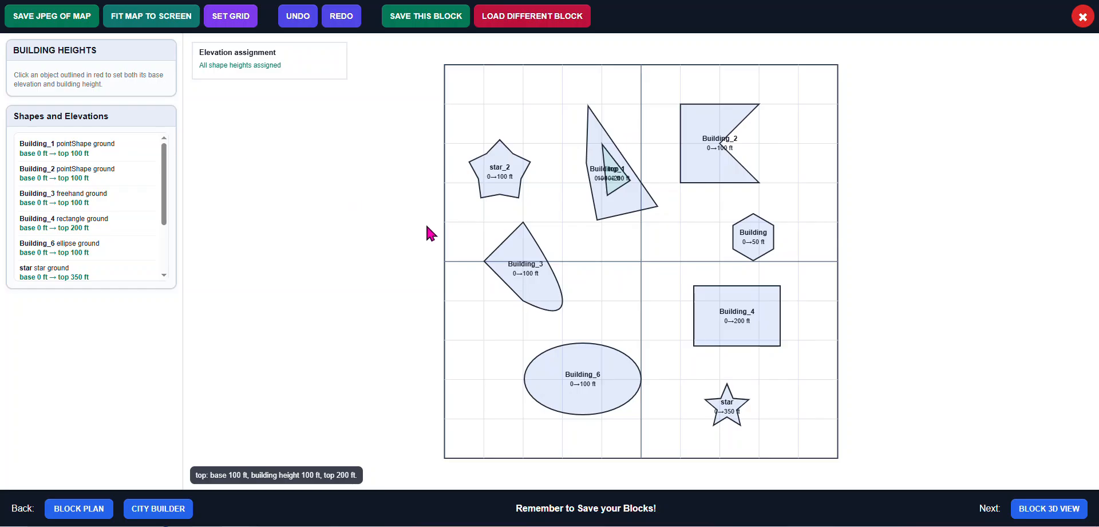
Open the block's 3D view and orbit and zoom around to examine the extruded buildings
click(1035, 514)
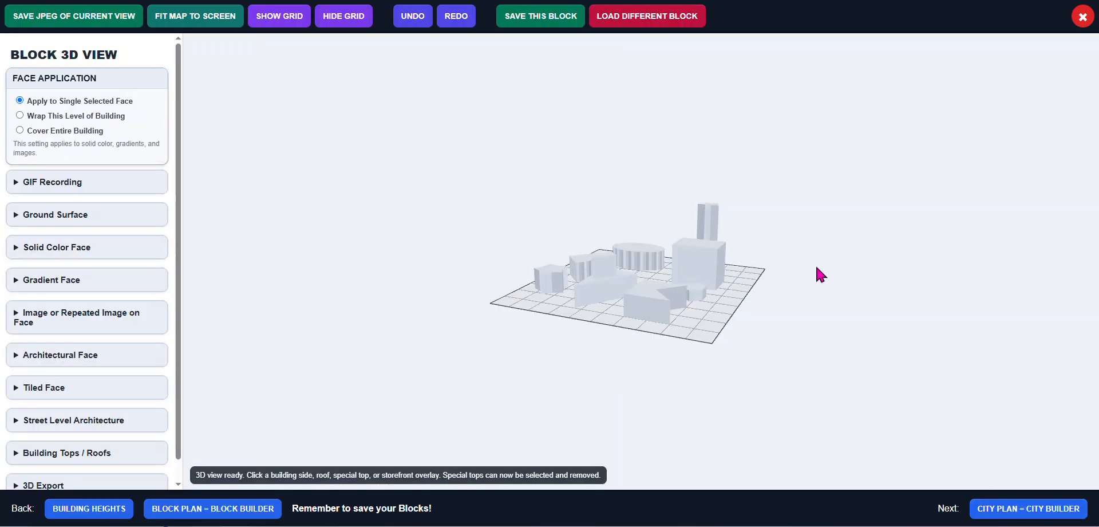
right_drag(836, 267, 813, 252)
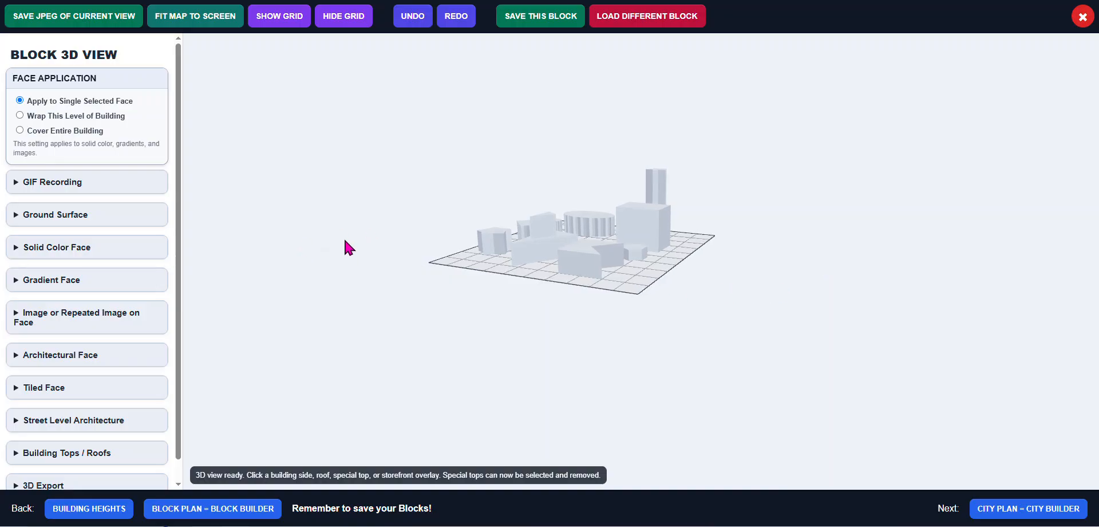
drag(345, 240, 507, 265)
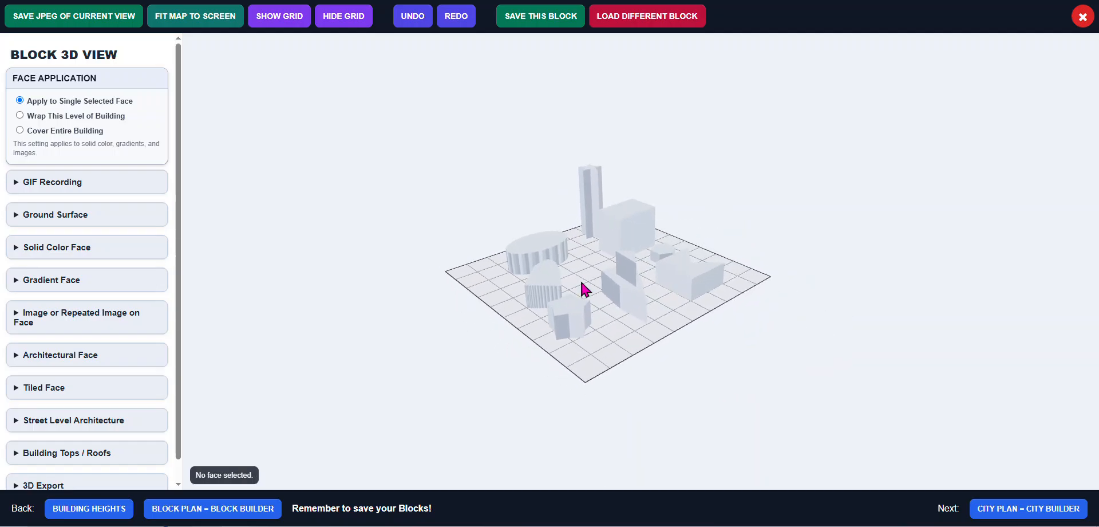
scroll(582, 283, up, 3)
scroll(582, 283, up, 2)
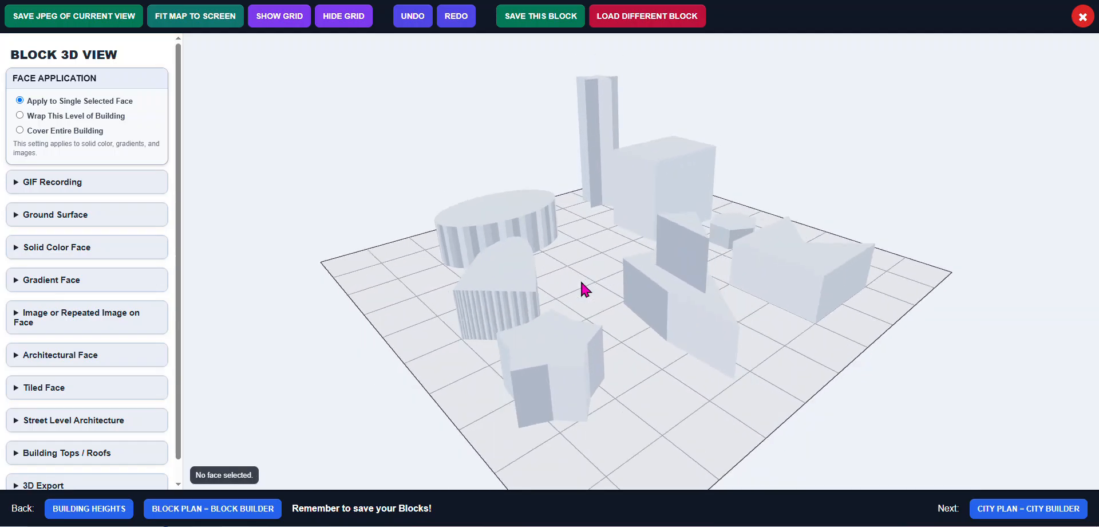
scroll(581, 283, down, 3)
scroll(581, 283, up, 2)
scroll(581, 283, up, 2)
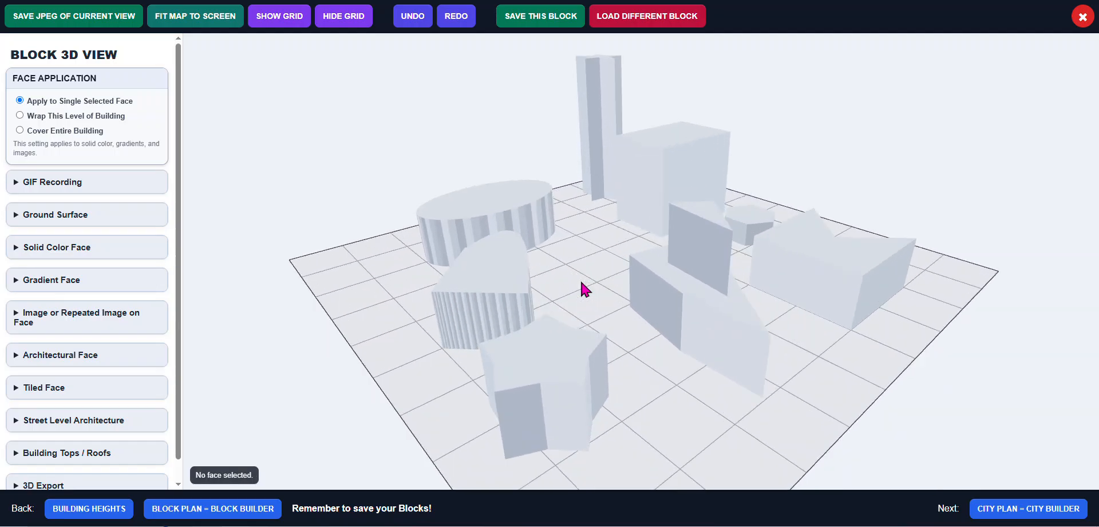
drag(581, 282, 637, 275)
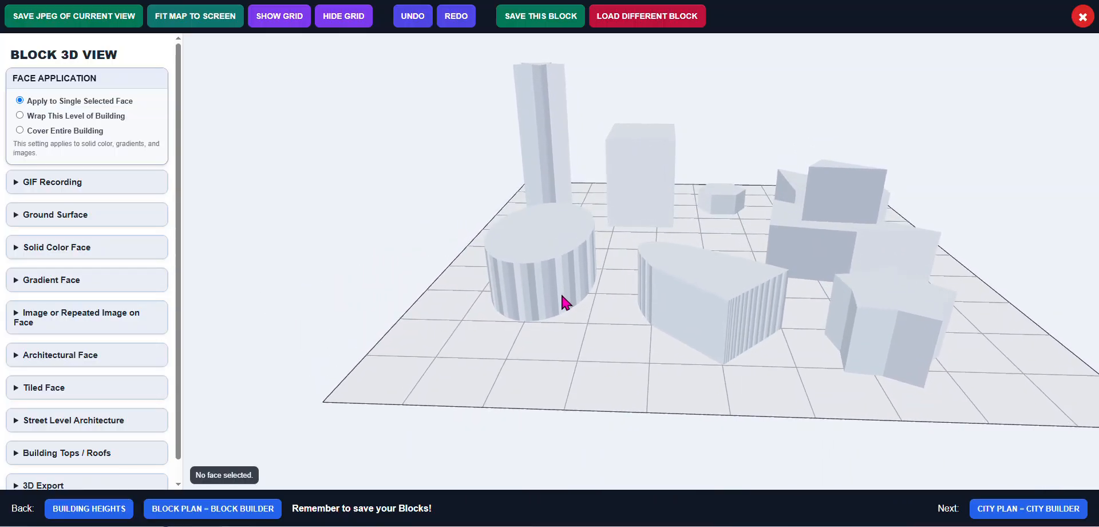
Select a side face of the elliptical Building_6 and set face application to Cover Entire Building
click(551, 249)
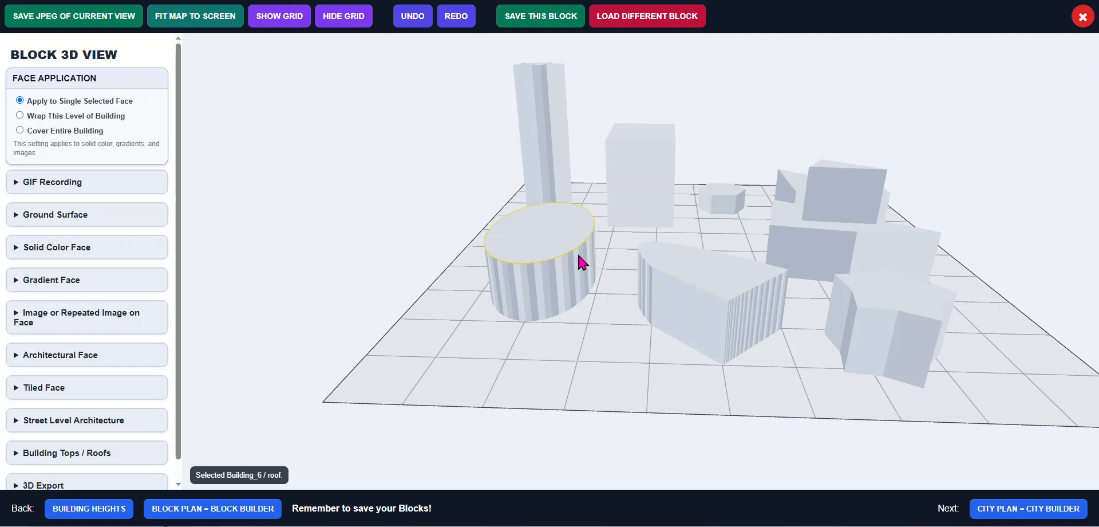
click(564, 292)
scroll(571, 280, up, 6)
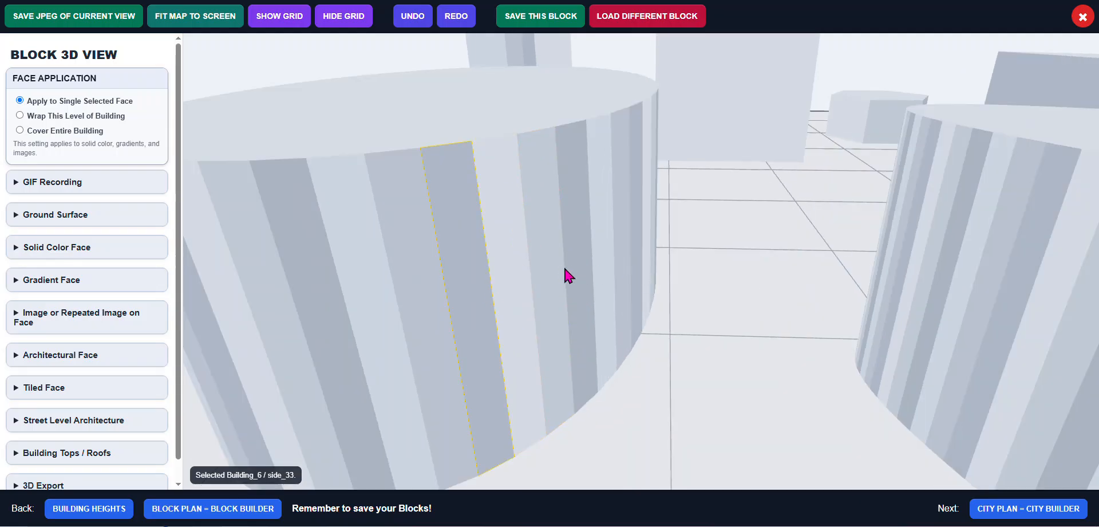
click(547, 270)
click(95, 115)
Apply the Grass landscape surface to the ground plane
click(37, 187)
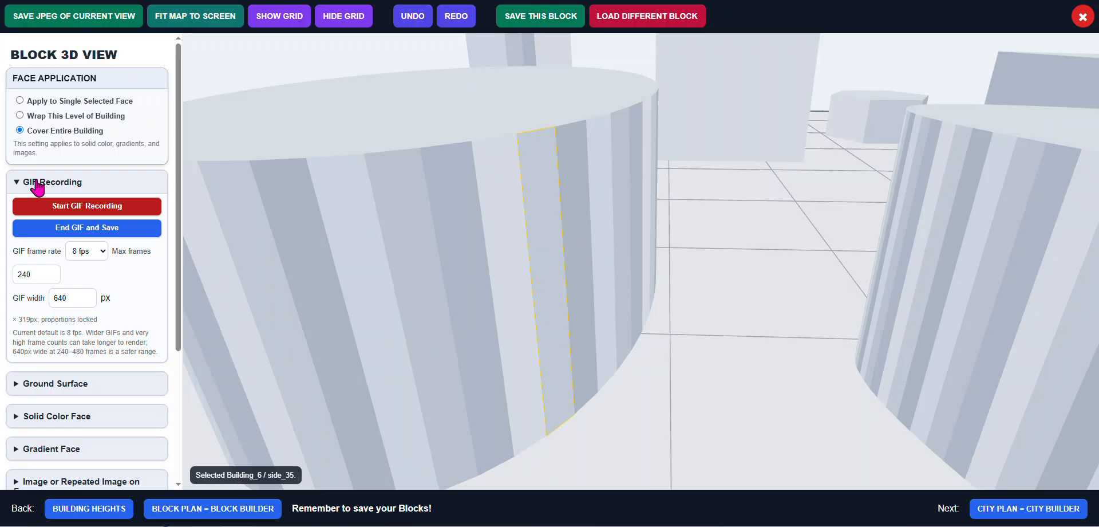
click(37, 184)
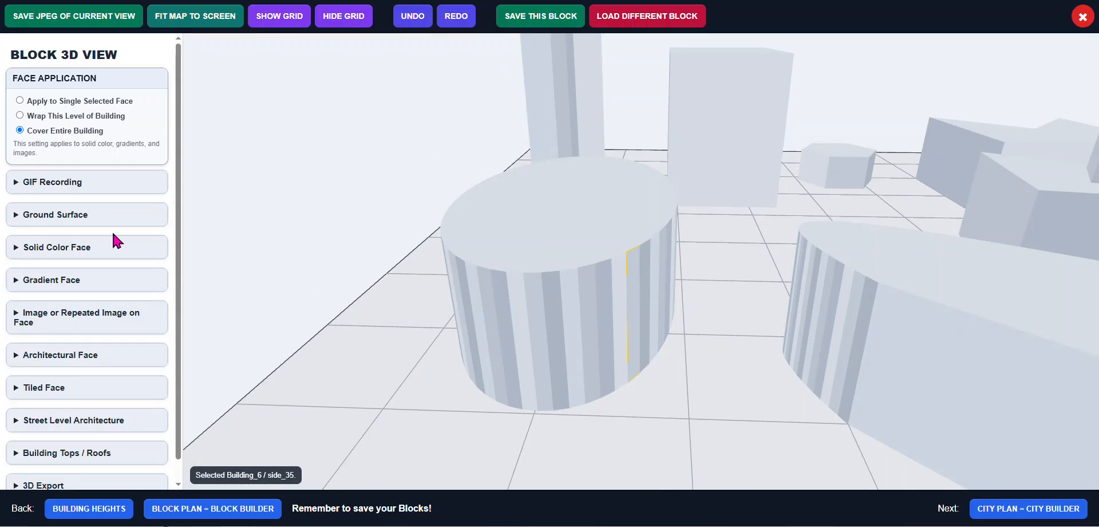
click(56, 219)
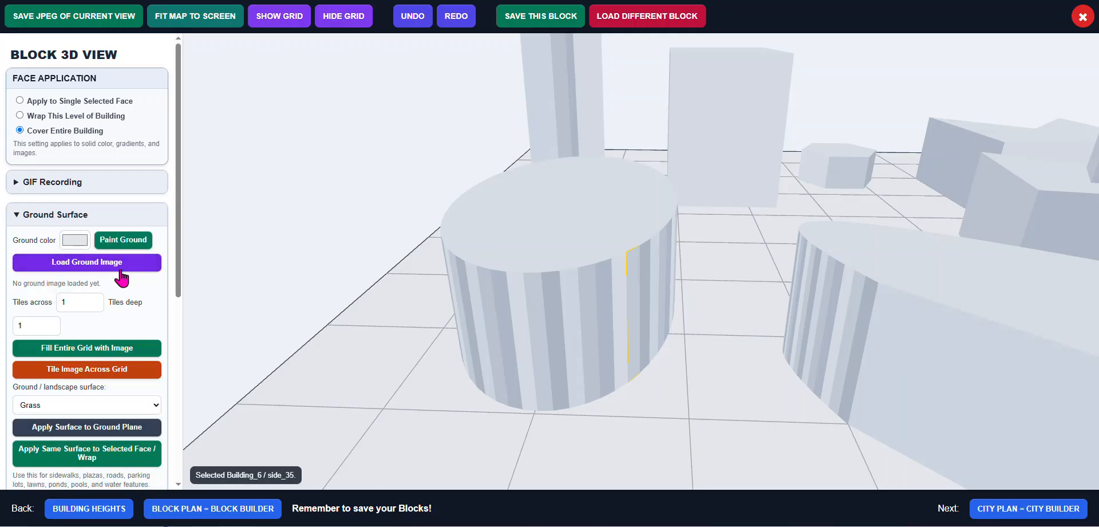
scroll(111, 281, down, 1)
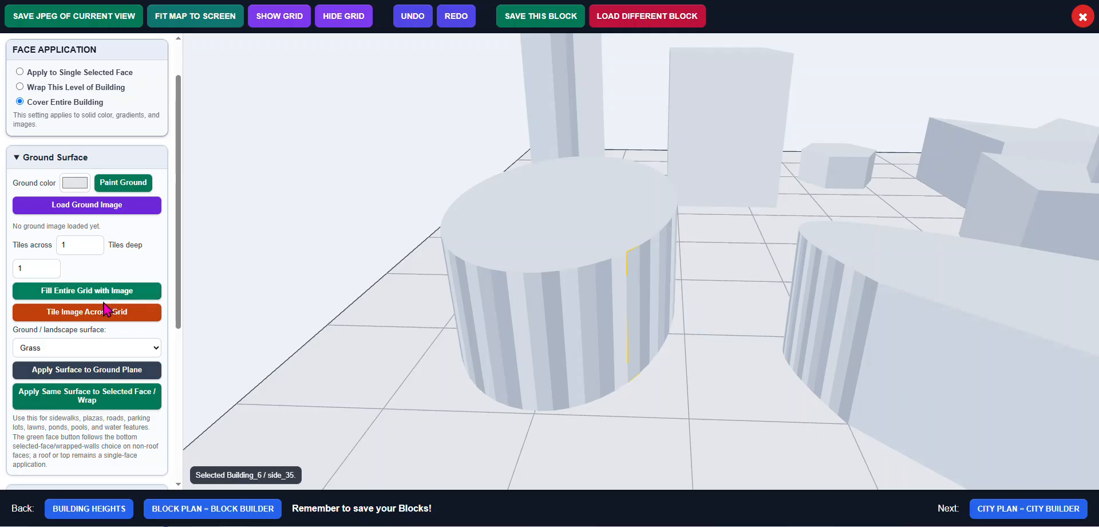
scroll(113, 337, down, 2)
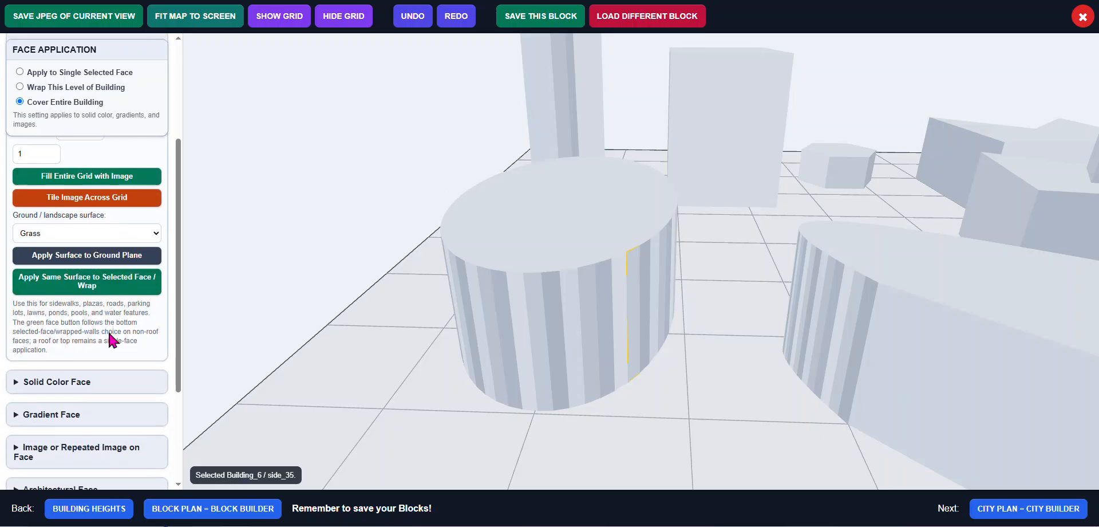
click(103, 261)
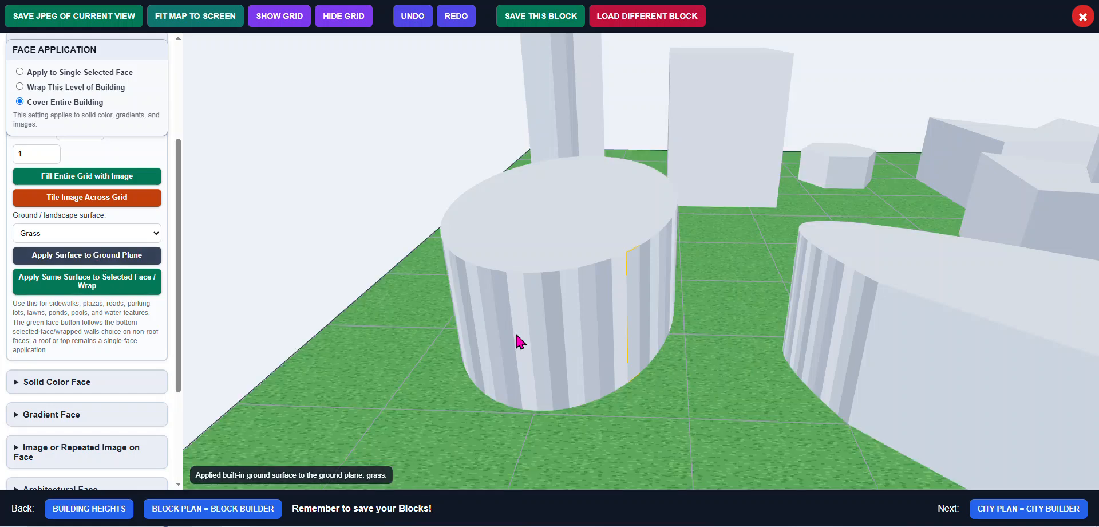
Color the roof of the elliptical Building_6 solid yellow
scroll(564, 331, down, 3)
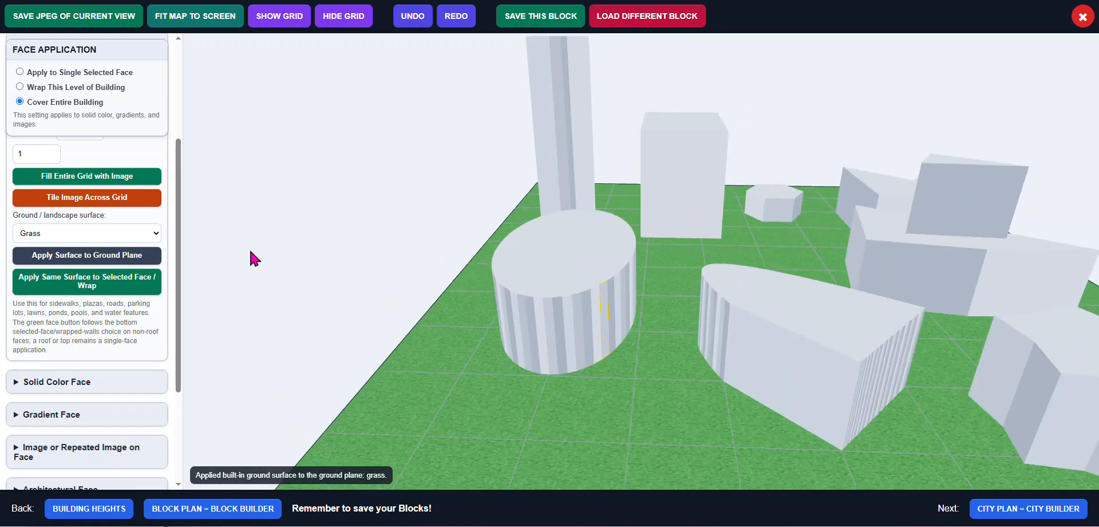
scroll(144, 265, down, 2)
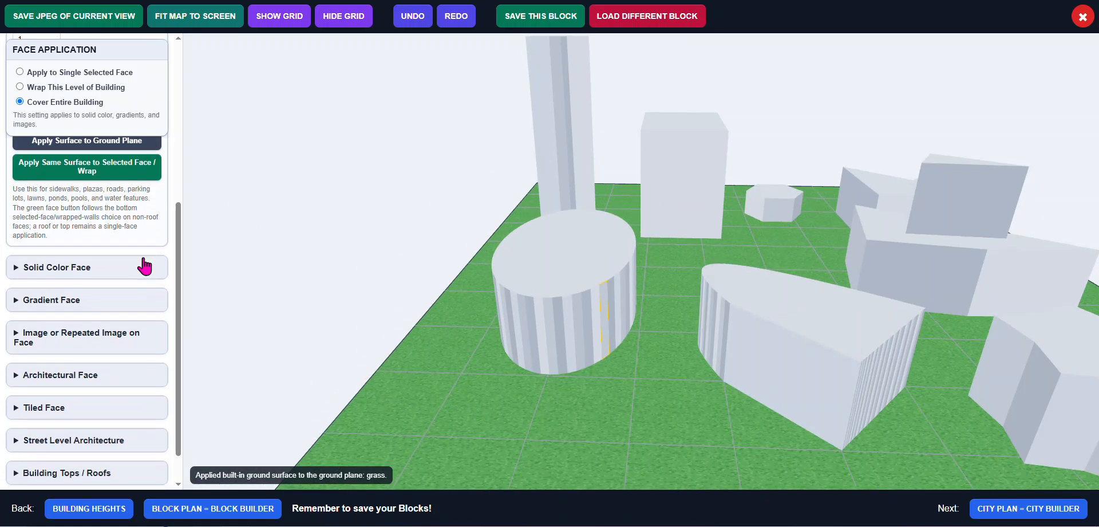
click(56, 267)
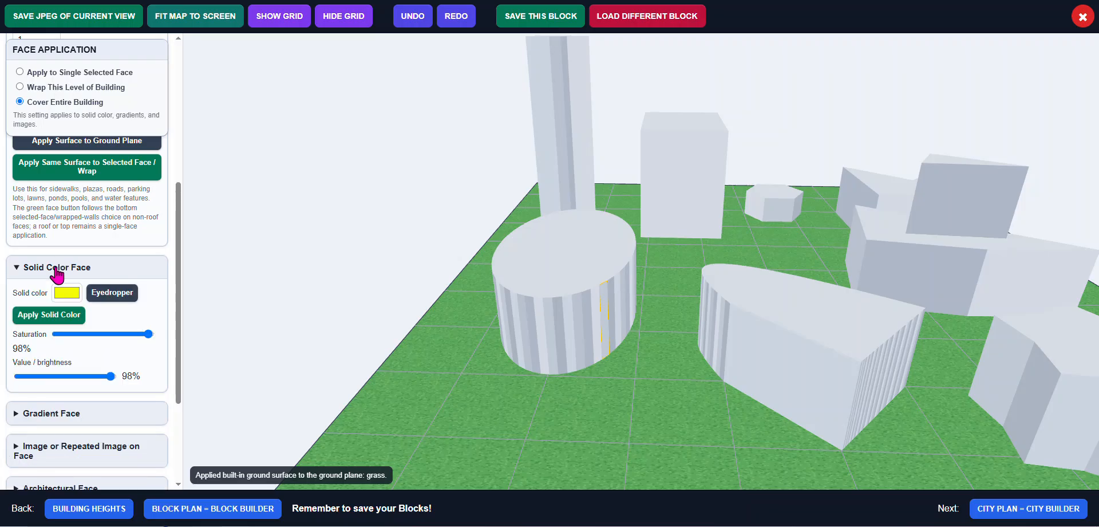
click(561, 257)
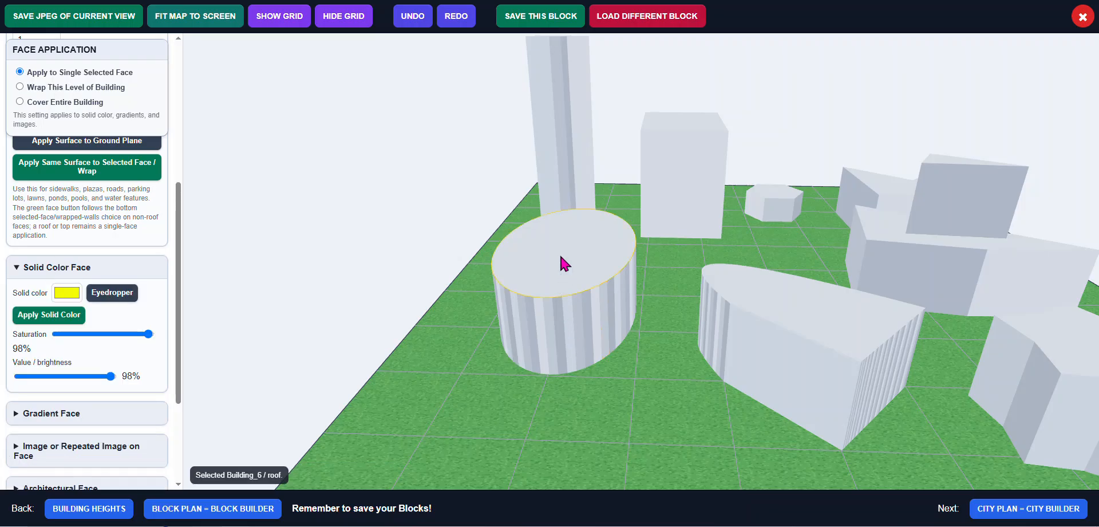
click(65, 315)
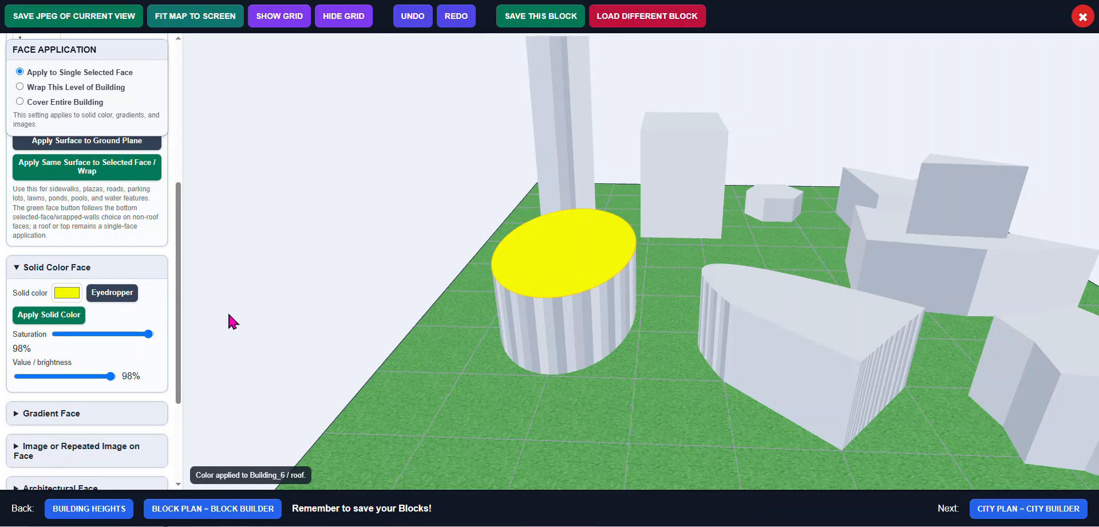
Color Building_3's roof bright green (RGB 5, 250, 79)
click(789, 302)
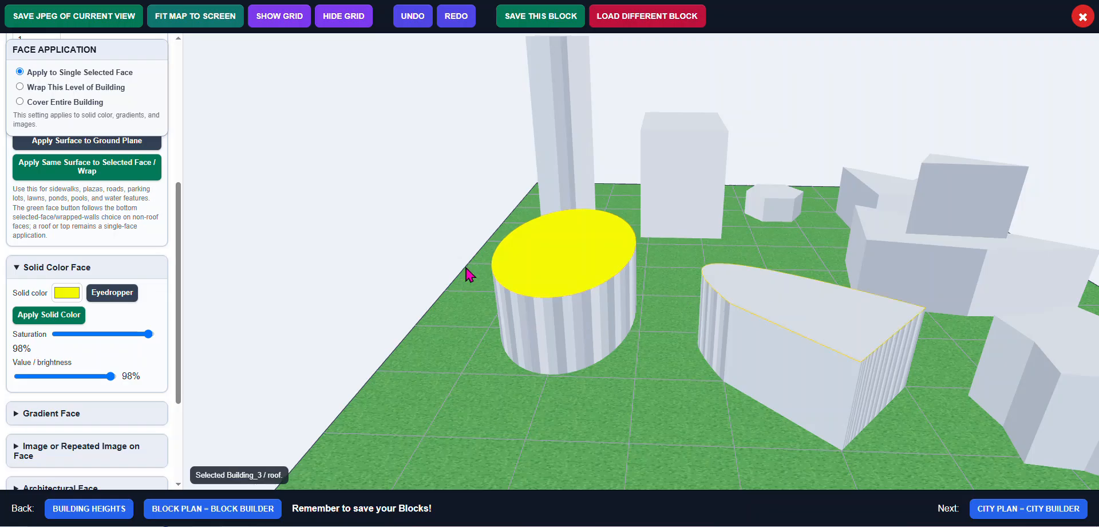
click(67, 293)
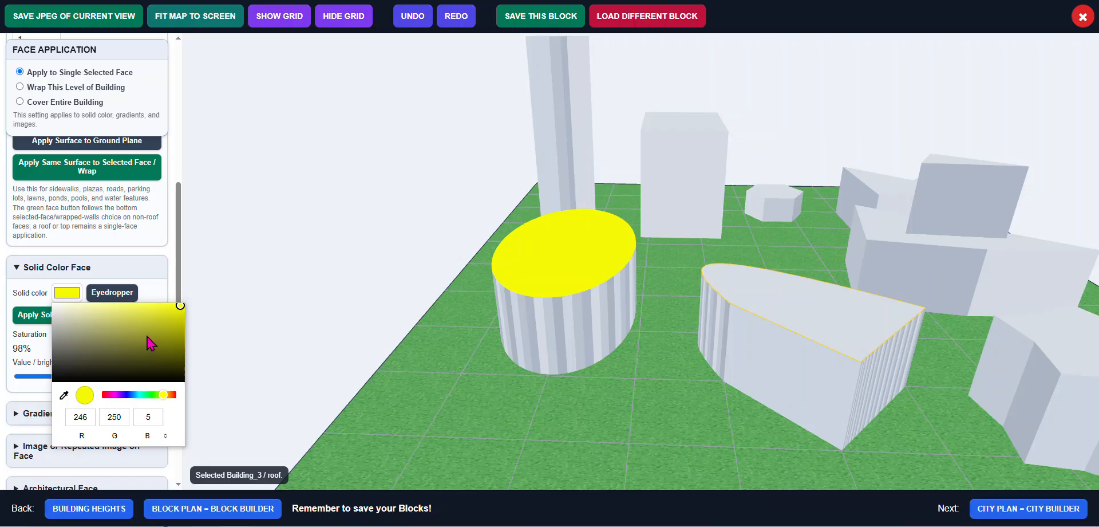
click(148, 395)
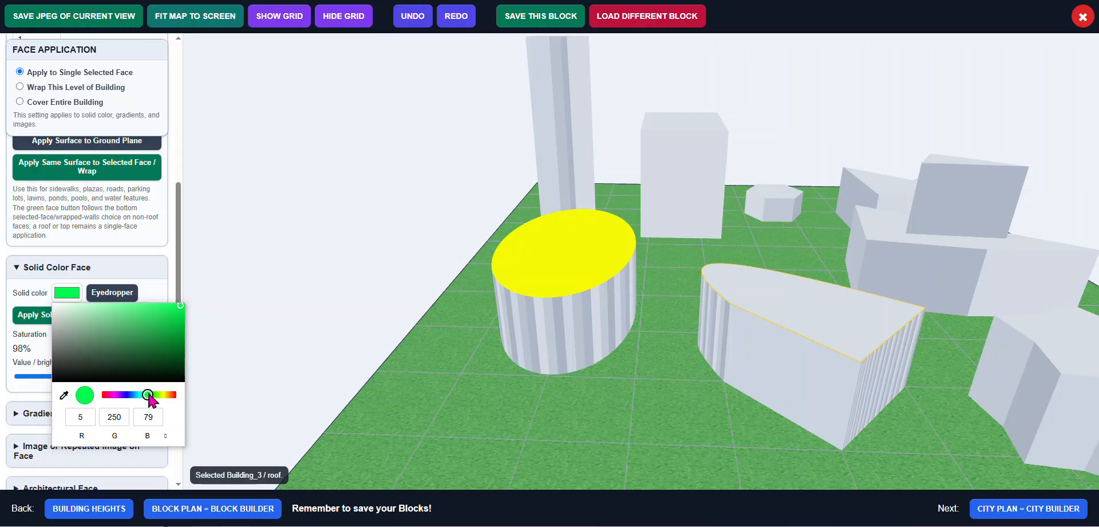
click(30, 319)
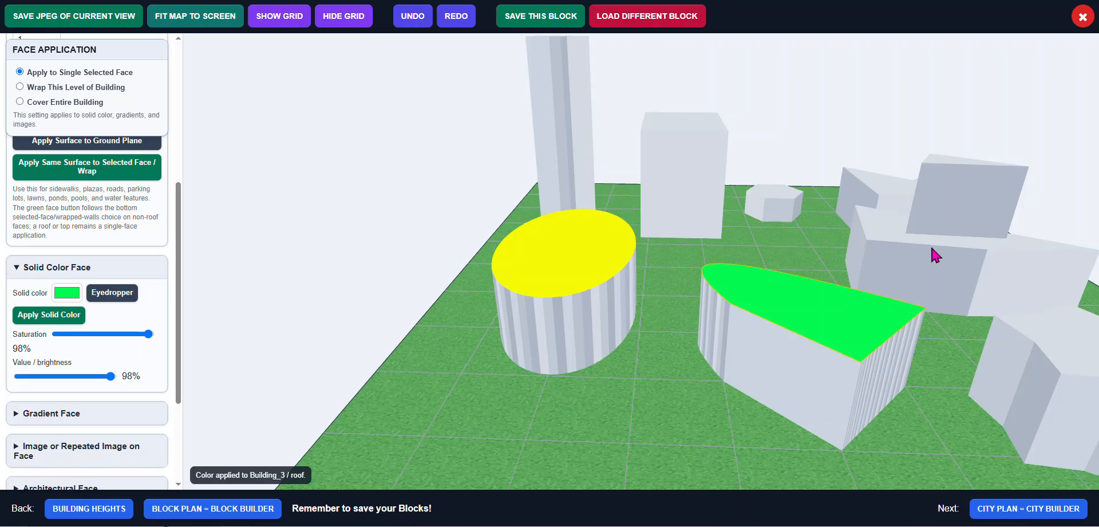
Sample the yellow of Building_6's roof with the eyedropper and apply it to the top face of the stacked top building
click(954, 217)
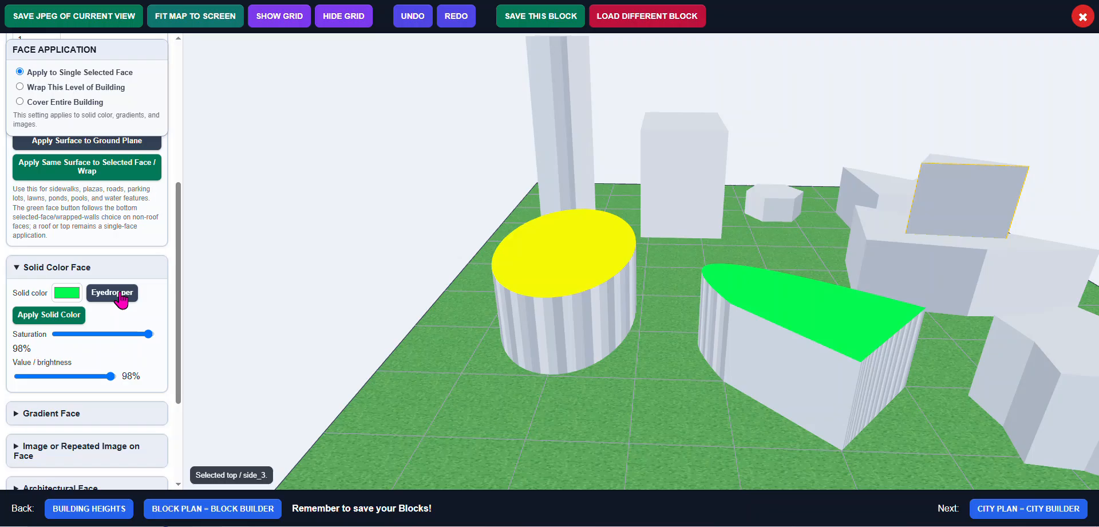
click(67, 294)
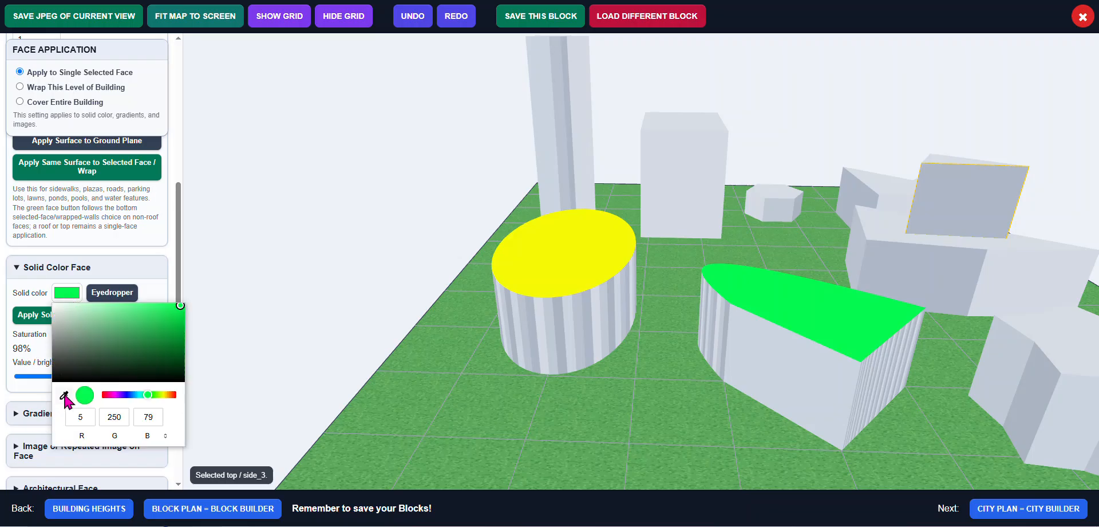
click(115, 292)
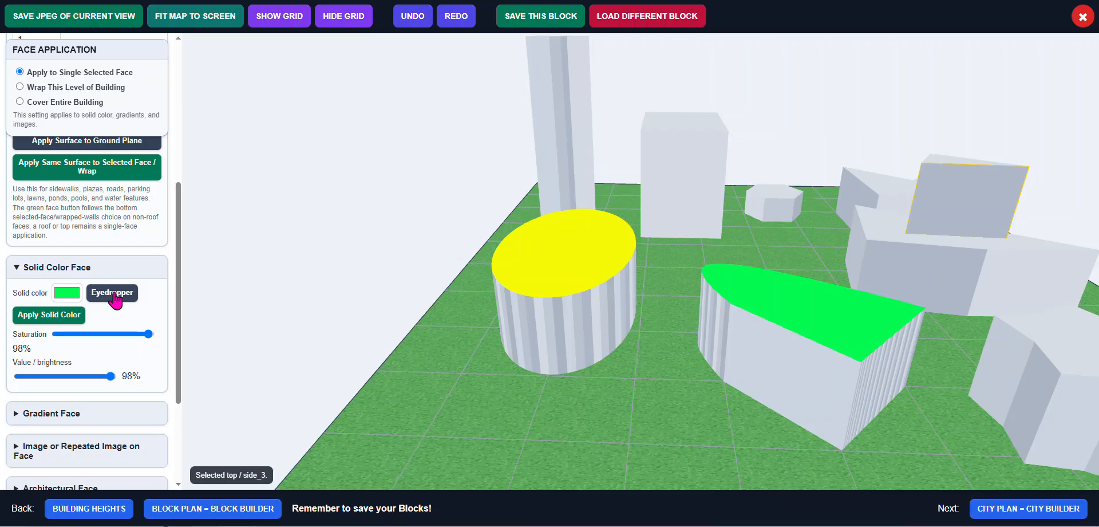
click(115, 293)
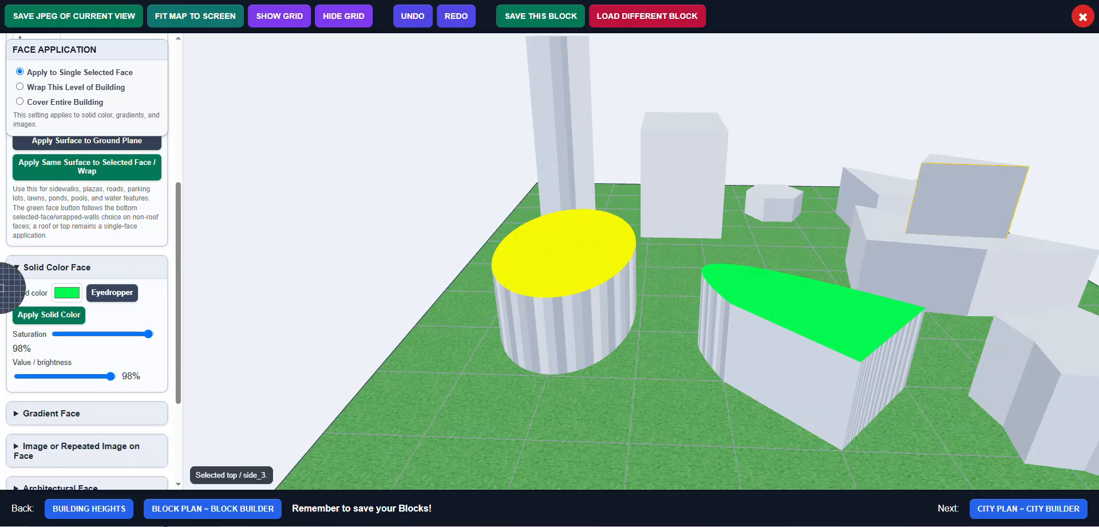
click(560, 252)
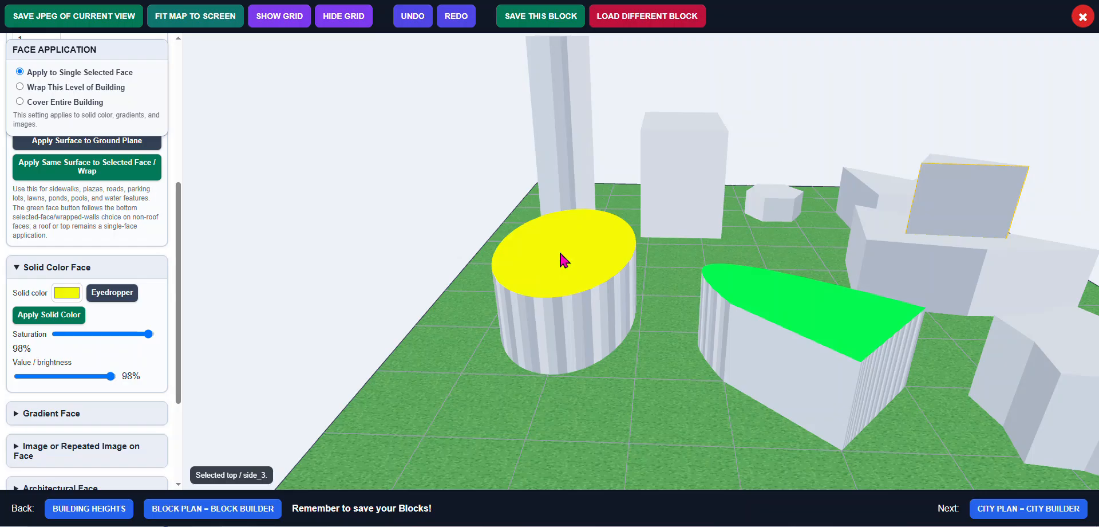
click(70, 314)
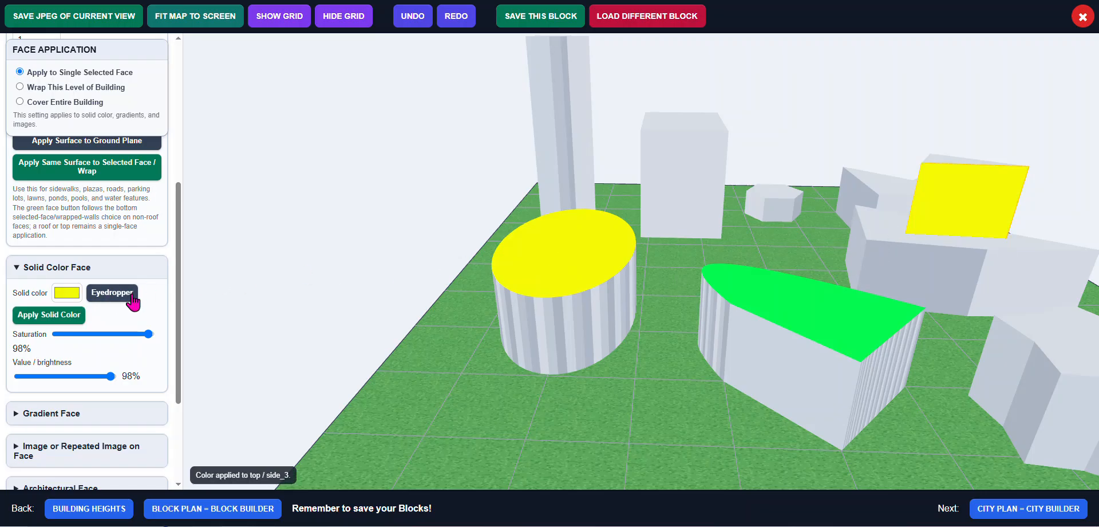
Color Building_4's side face solid cyan (RGB 5, 221, 250)
scroll(132, 293, down, 1)
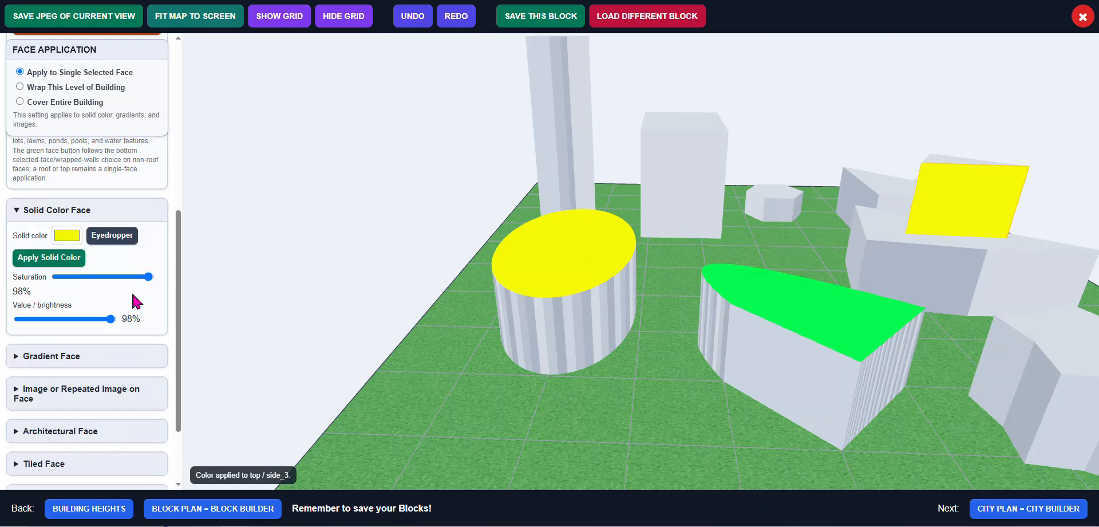
click(66, 236)
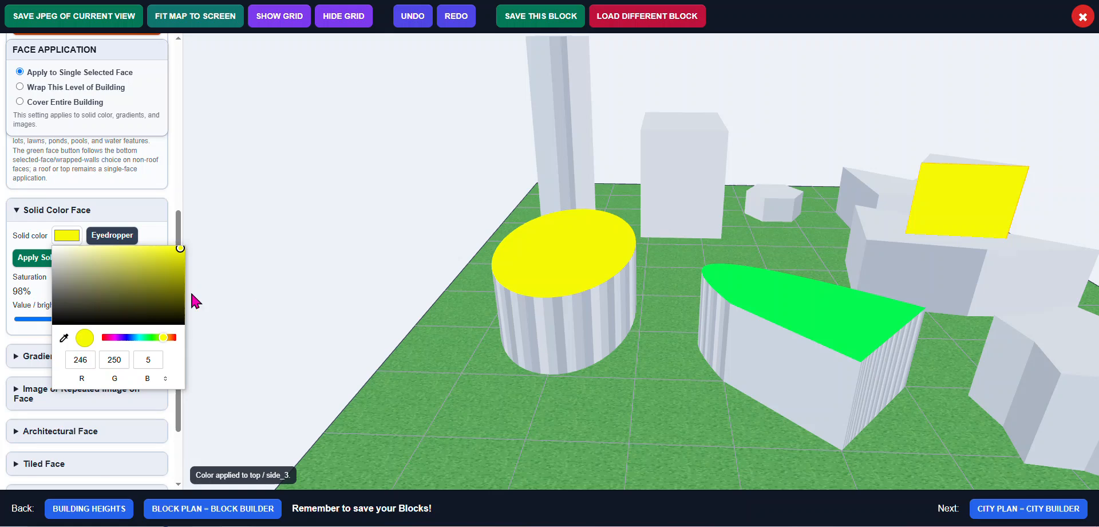
drag(162, 338, 137, 338)
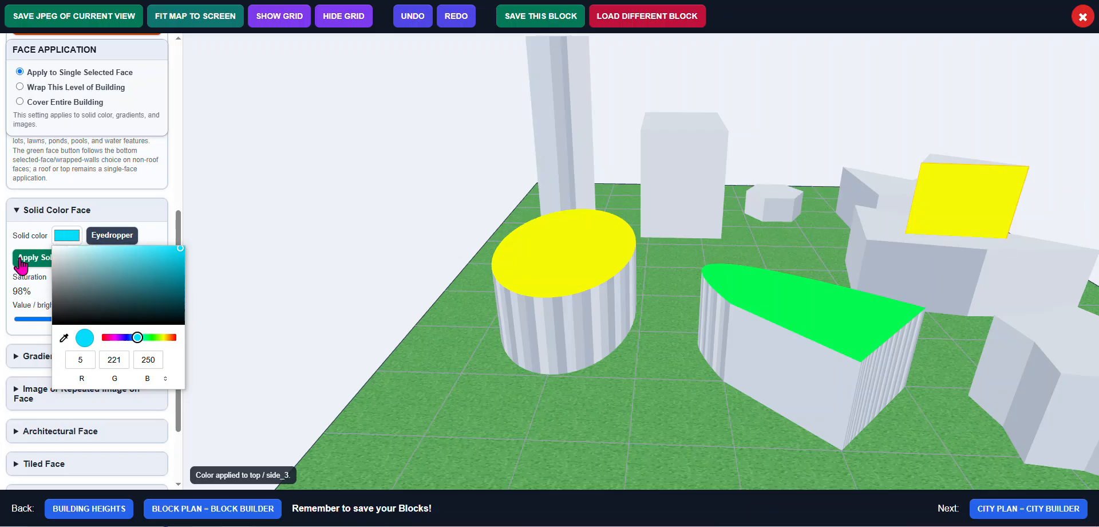
click(150, 232)
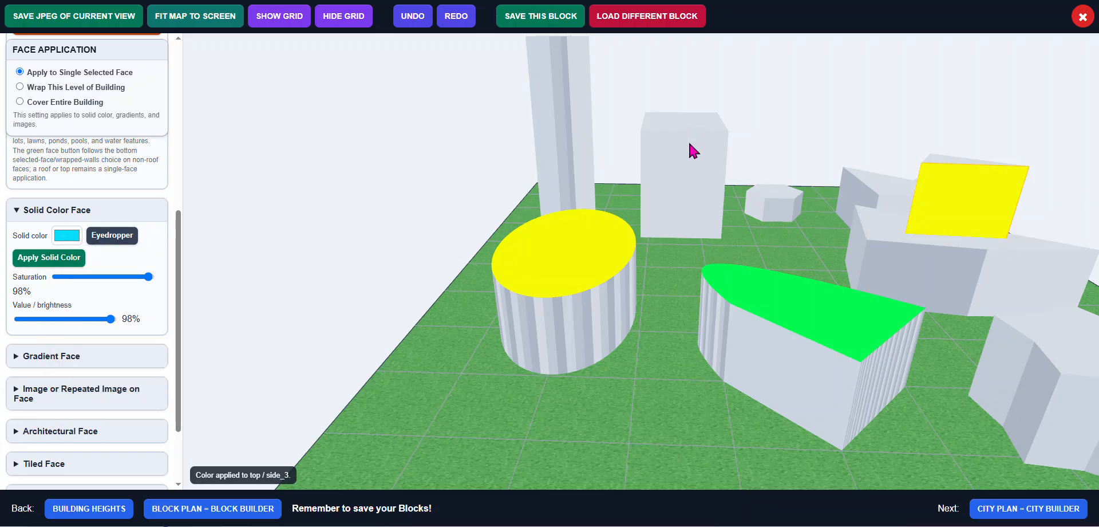
click(688, 180)
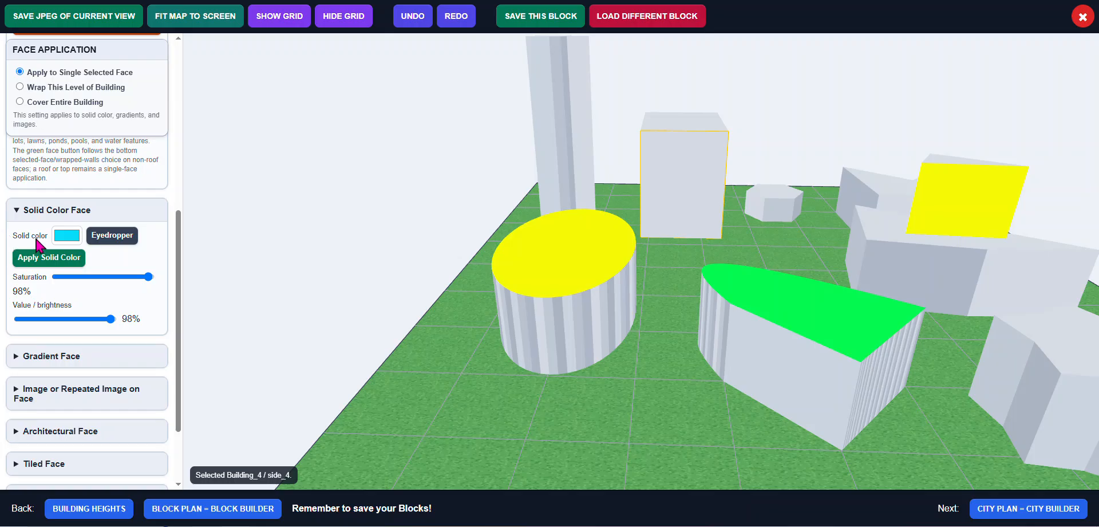
click(64, 259)
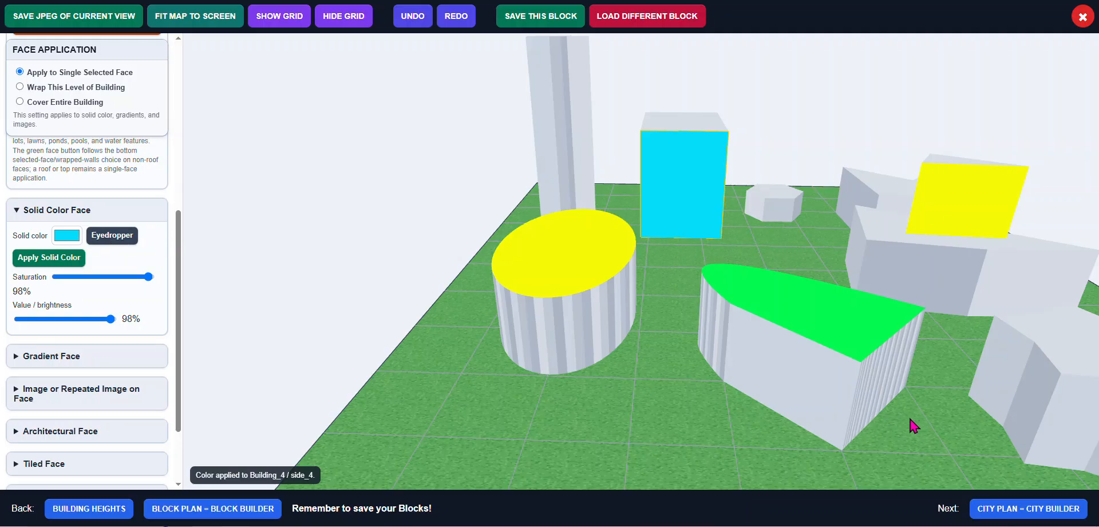
Color the star-shaped building's roof solid teal (RGB 15, 146, 163)
drag(910, 417, 693, 407)
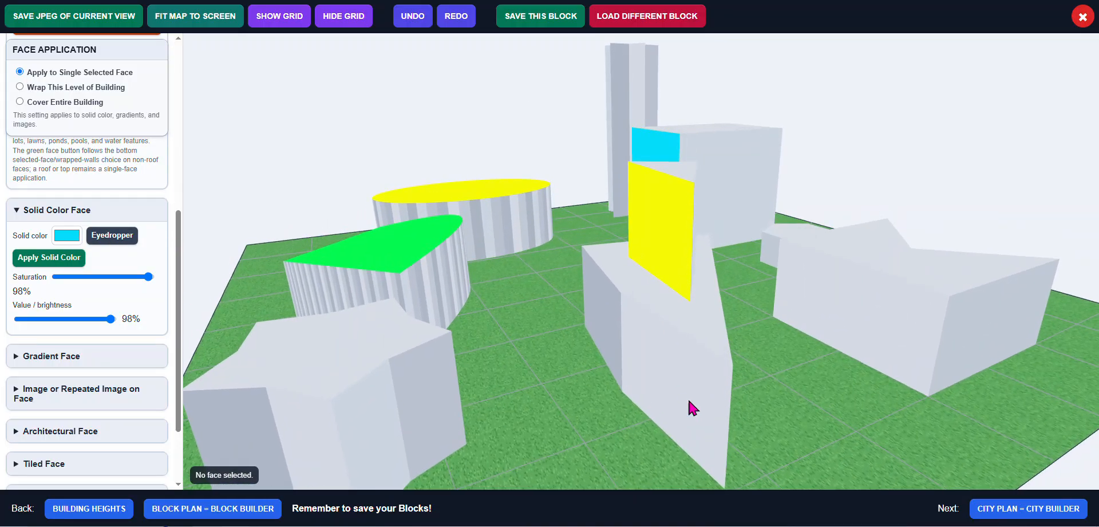
scroll(692, 407, down, 3)
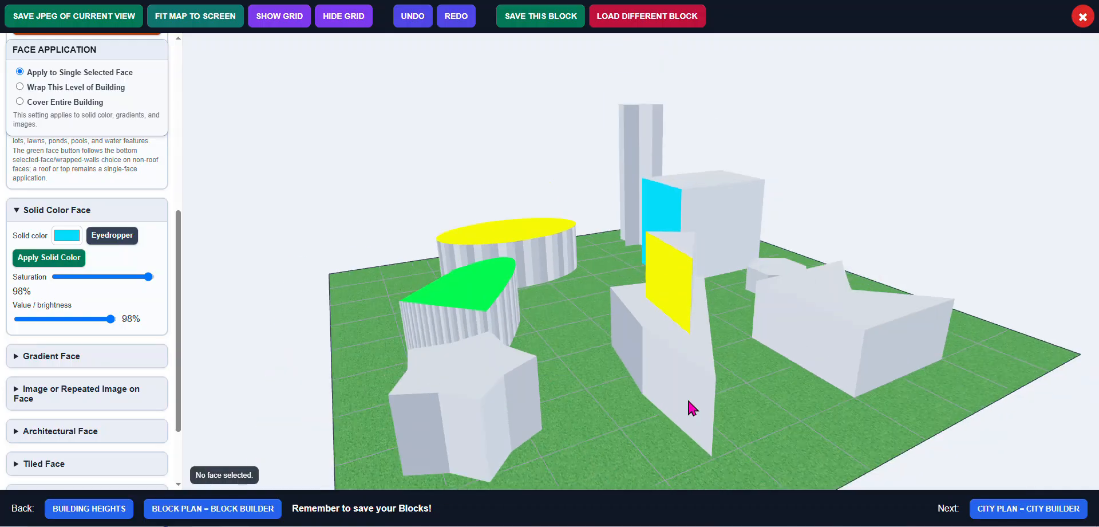
click(466, 362)
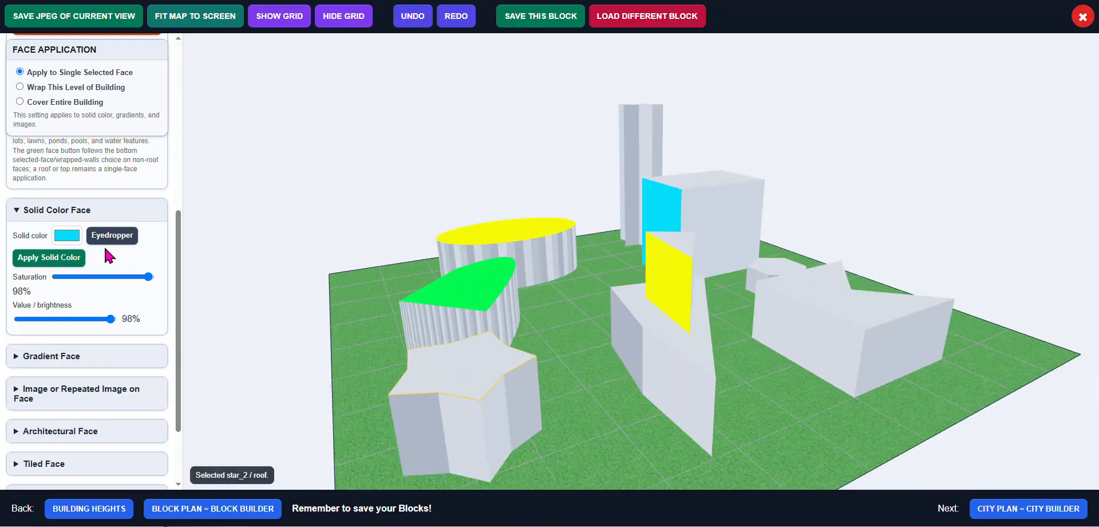
click(67, 235)
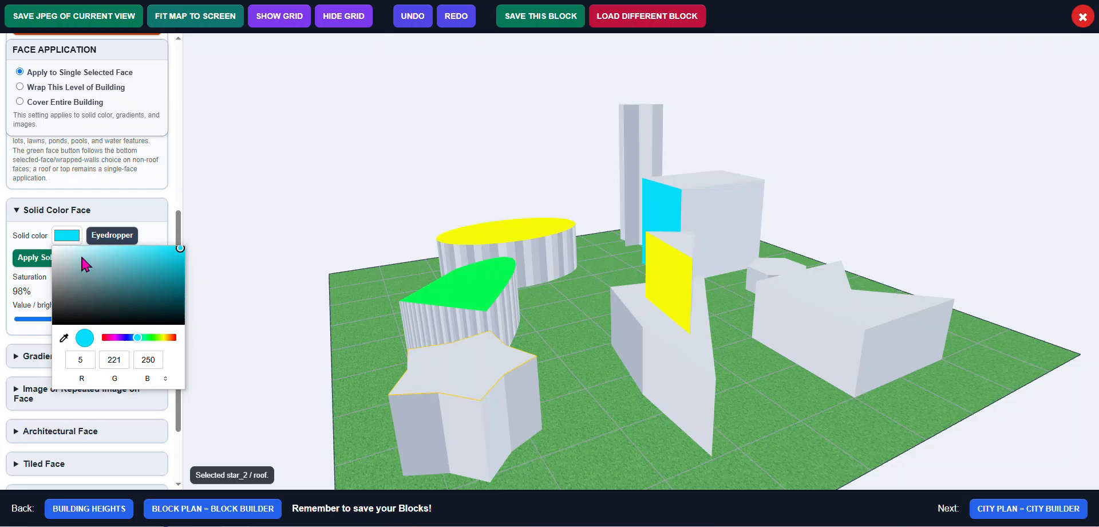
click(172, 276)
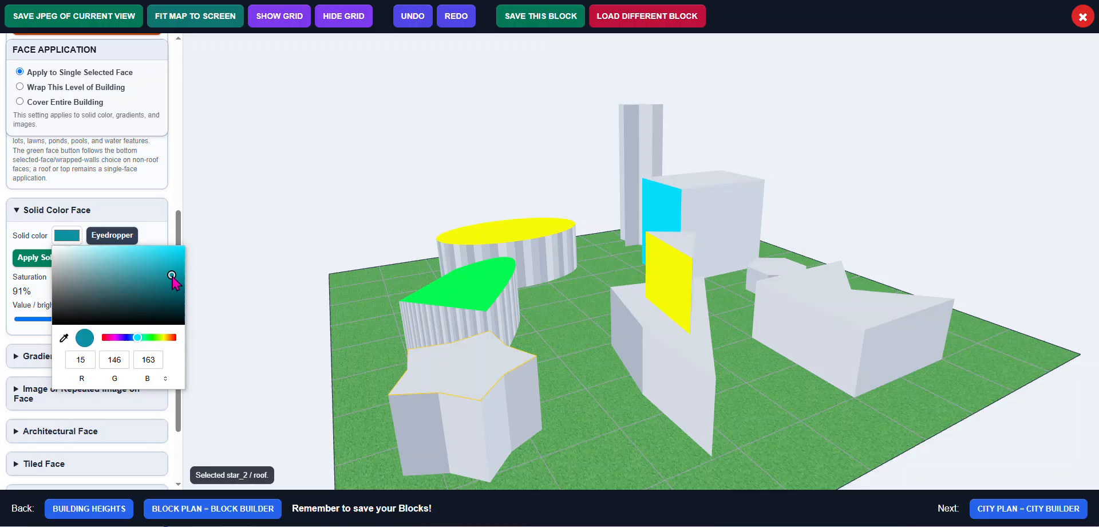
click(481, 371)
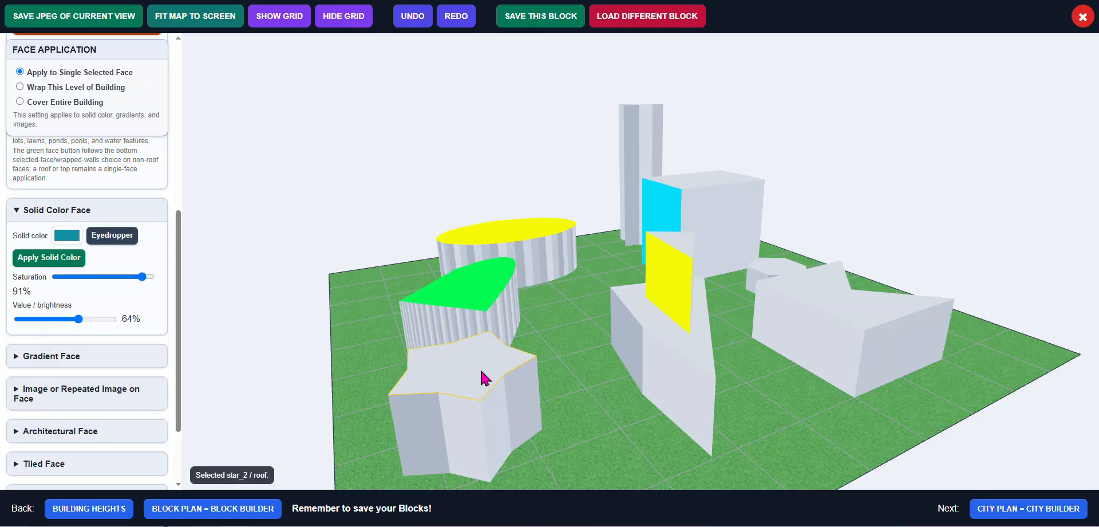
click(60, 259)
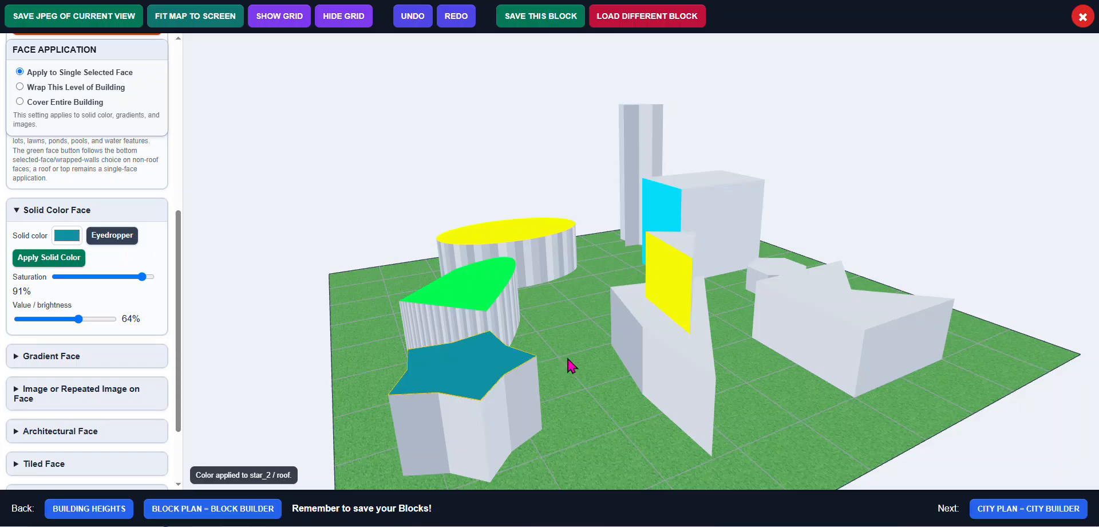
Color Building_2's roof solid dark red (RGB 163, 15, 37)
click(812, 292)
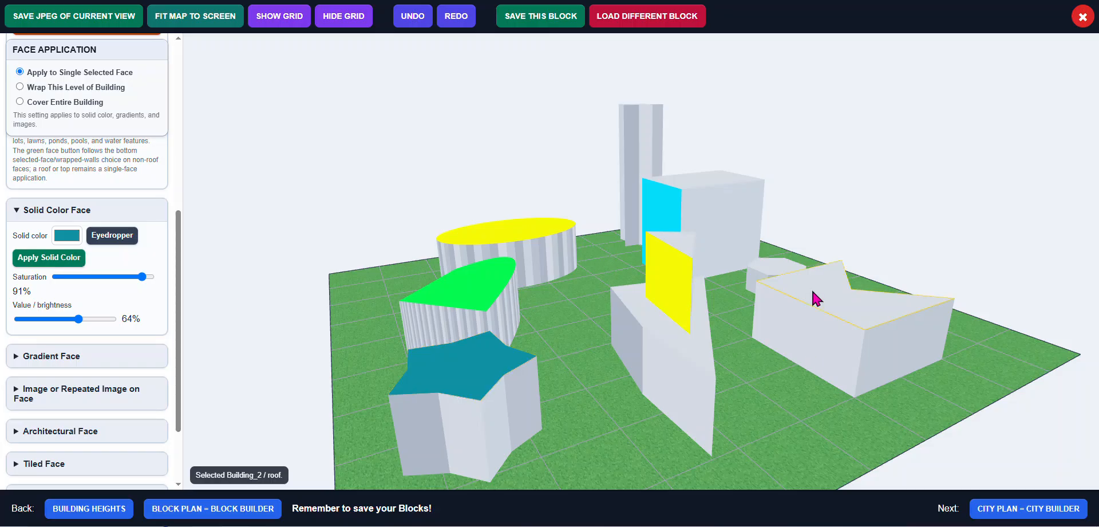
click(66, 237)
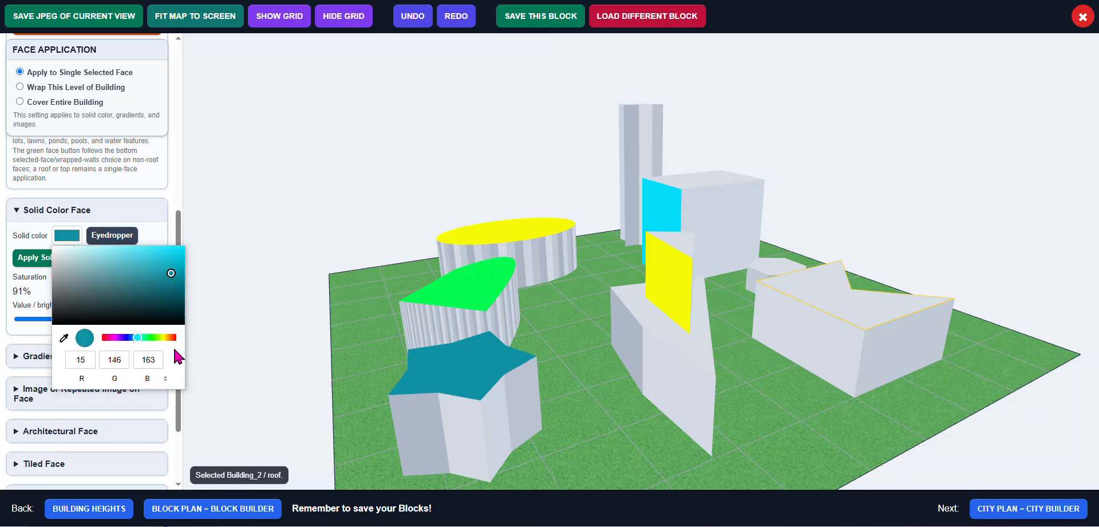
click(105, 337)
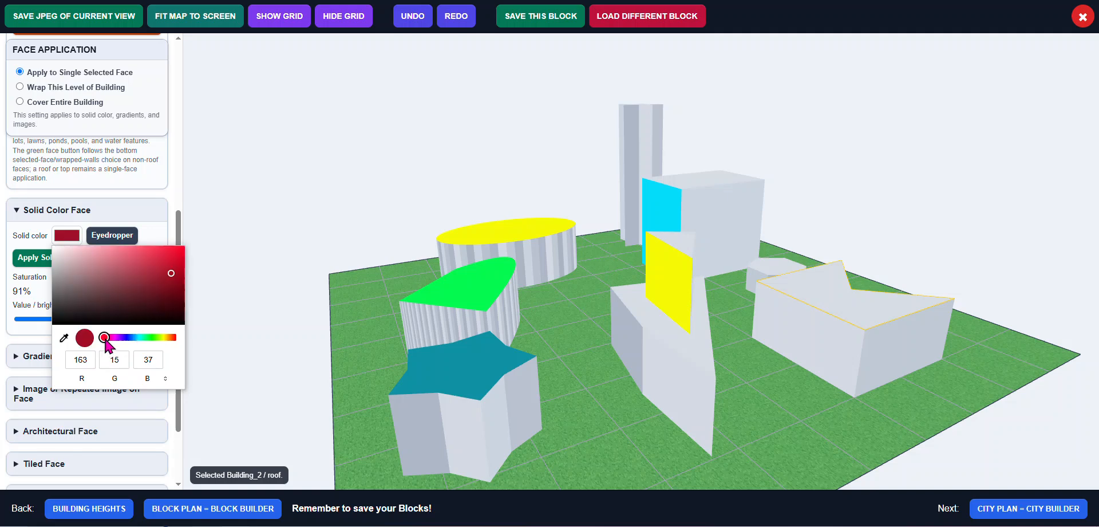
click(40, 260)
click(40, 260)
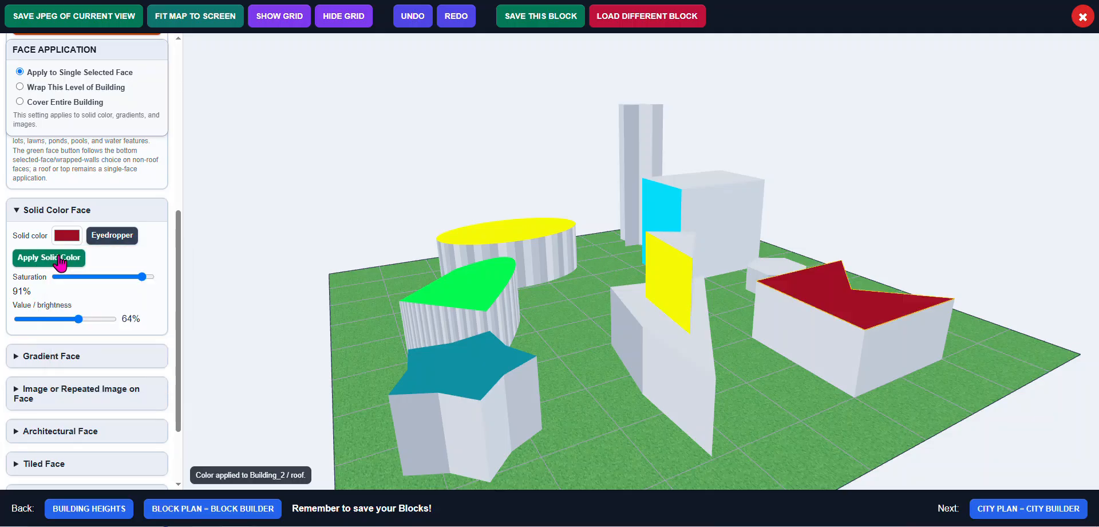
Apply a horizontal yellow-to-black gradient to Building_4's roof
mouse_move(702, 322)
mouse_down()
mouse_move(687, 327)
mouse_move(719, 321)
mouse_move(697, 334)
mouse_up()
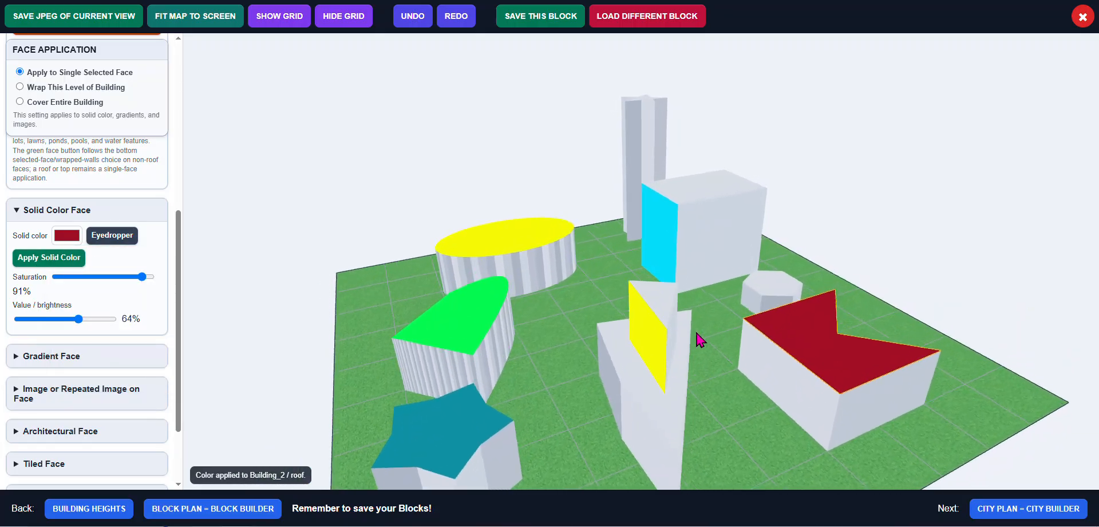
click(572, 348)
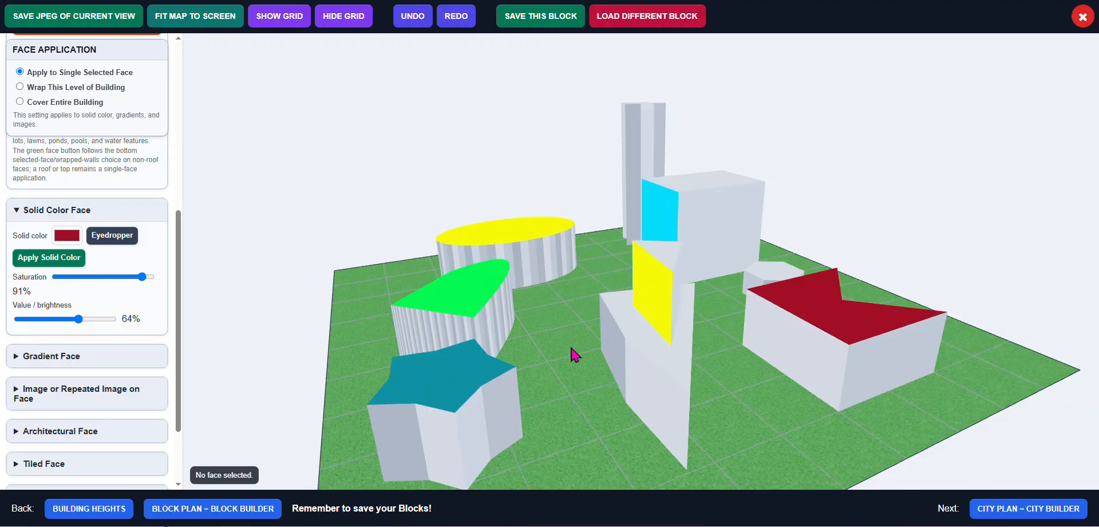
scroll(571, 348, down, 2)
mouse_move(571, 348)
mouse_down()
mouse_move(573, 336)
mouse_move(570, 348)
mouse_up()
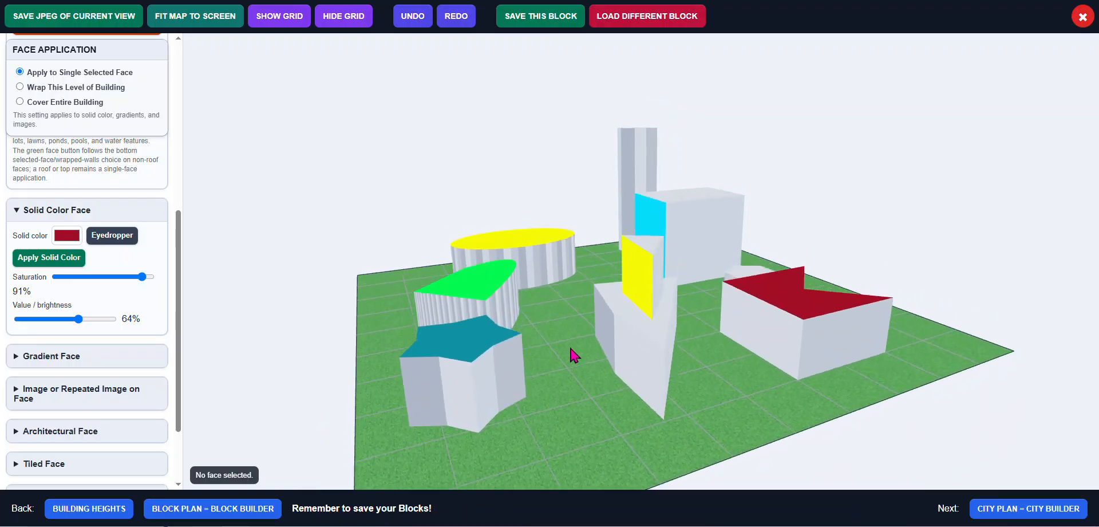
scroll(571, 348, down, 2)
scroll(572, 349, up, 2)
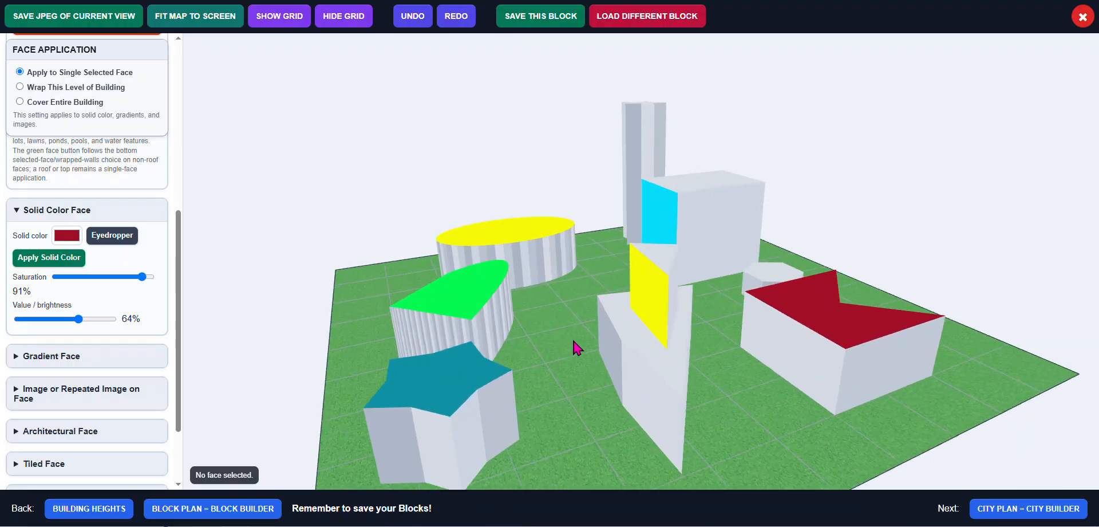
drag(573, 335, 570, 336)
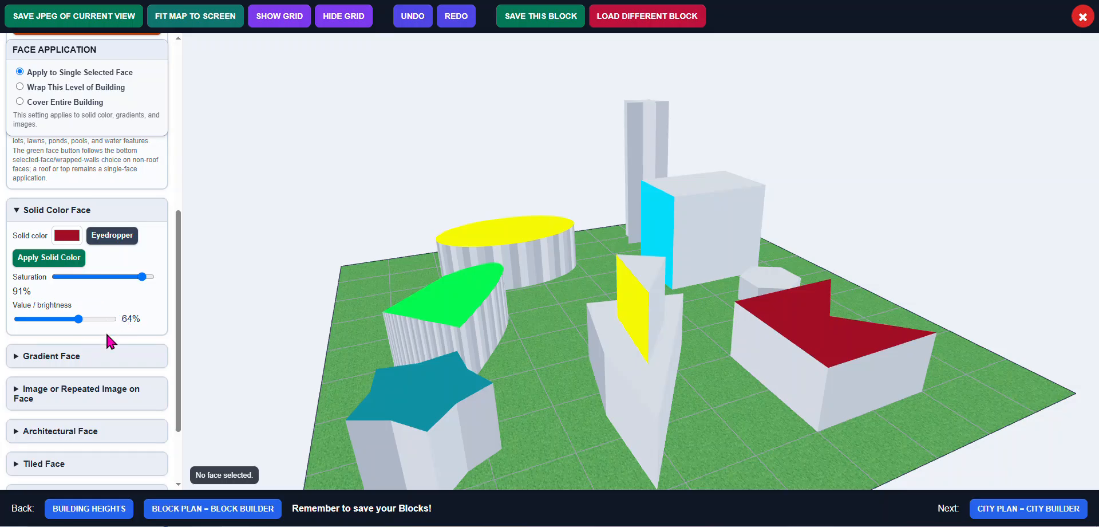
click(80, 357)
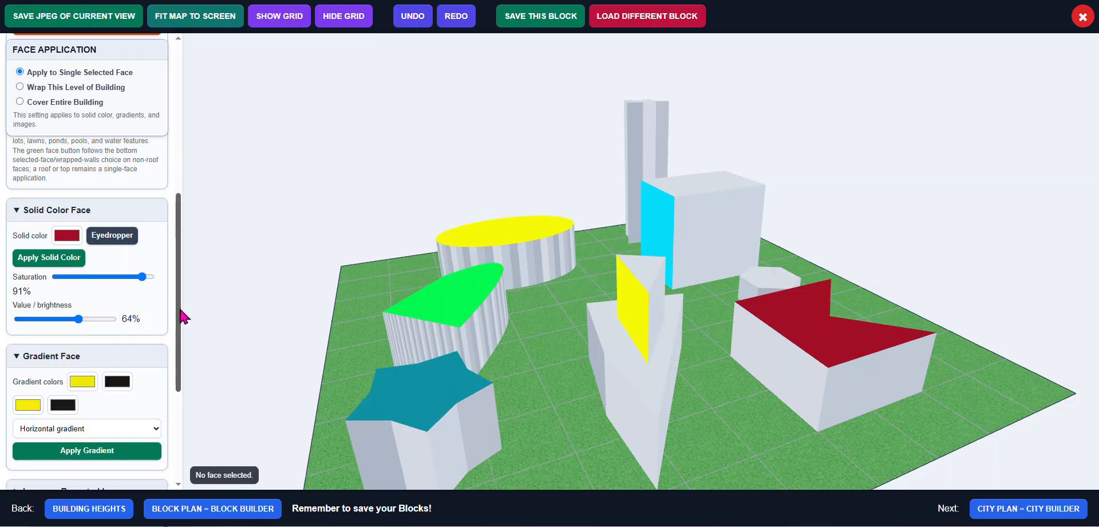
drag(179, 309, 178, 347)
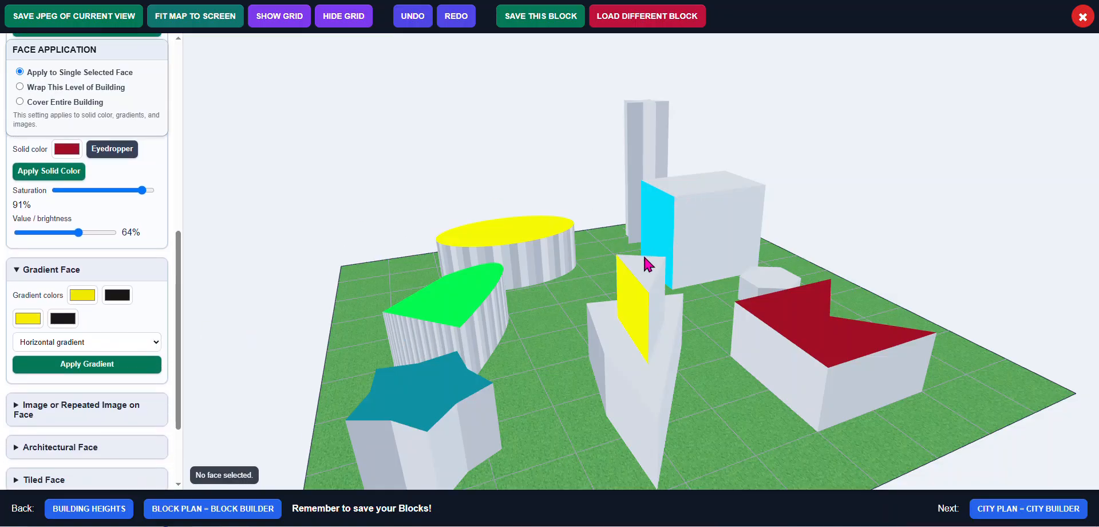
drag(645, 258, 627, 277)
click(632, 281)
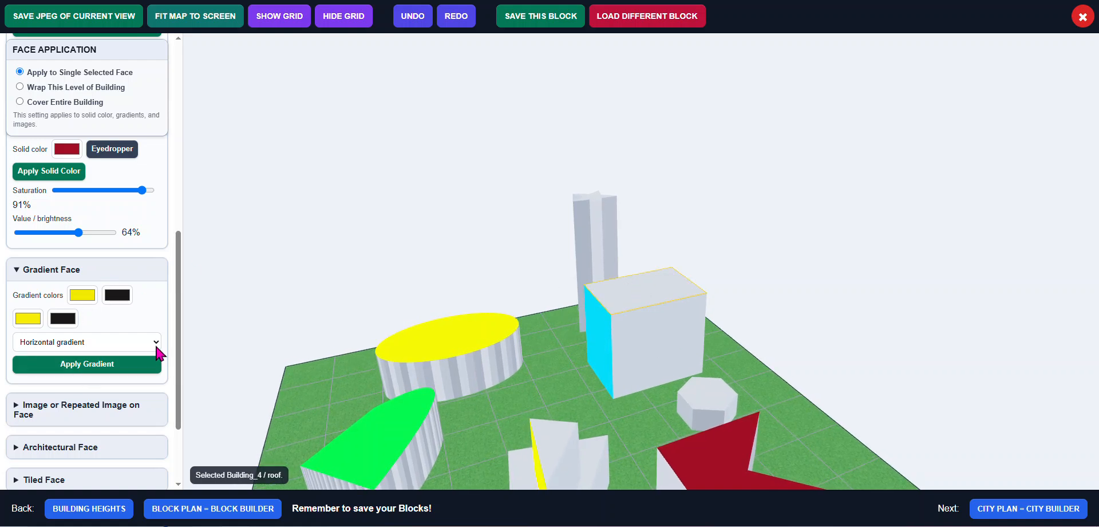
click(114, 369)
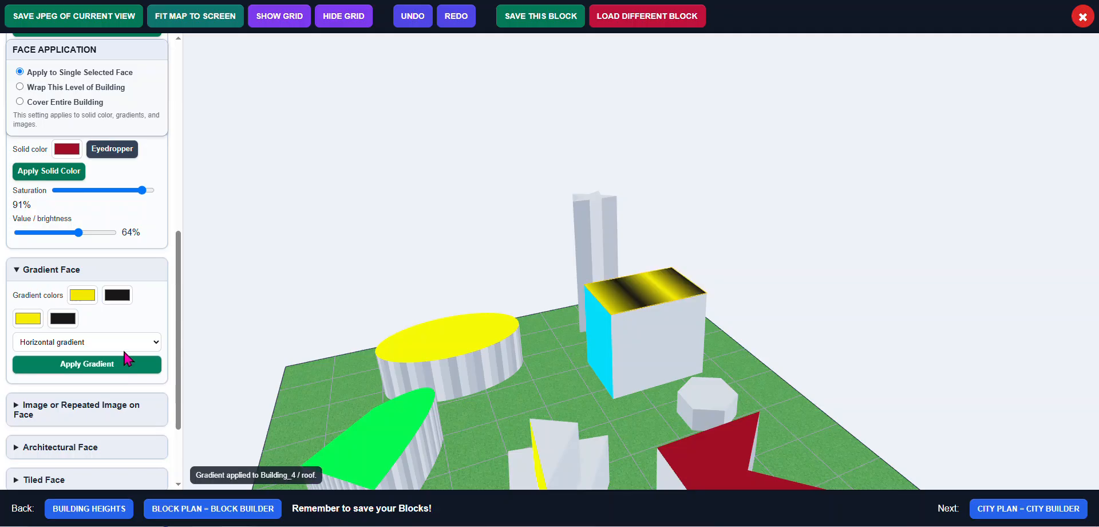
Try vertical, diagonal and radial gradient types on Building_4's roof
click(147, 342)
click(126, 364)
click(115, 367)
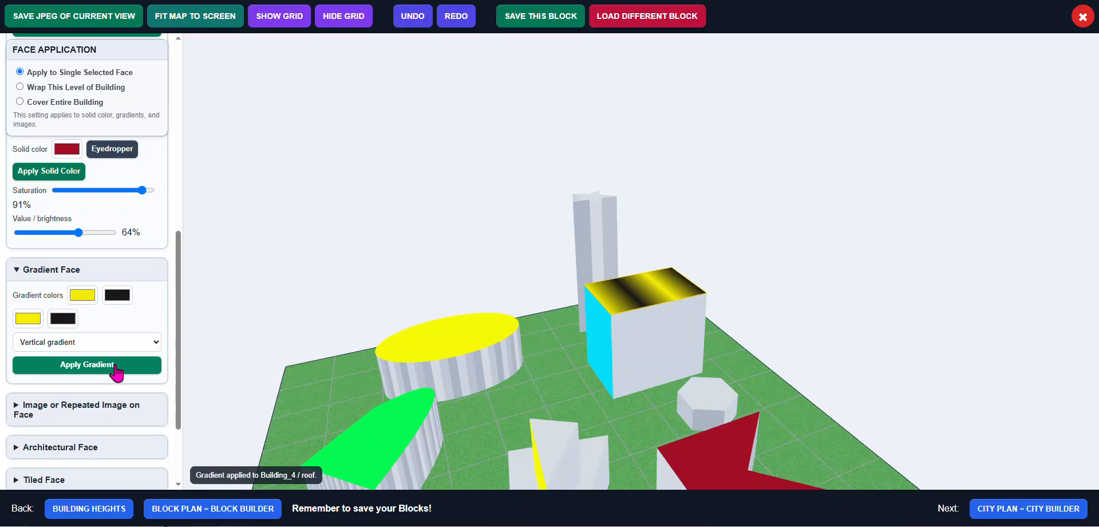
click(154, 343)
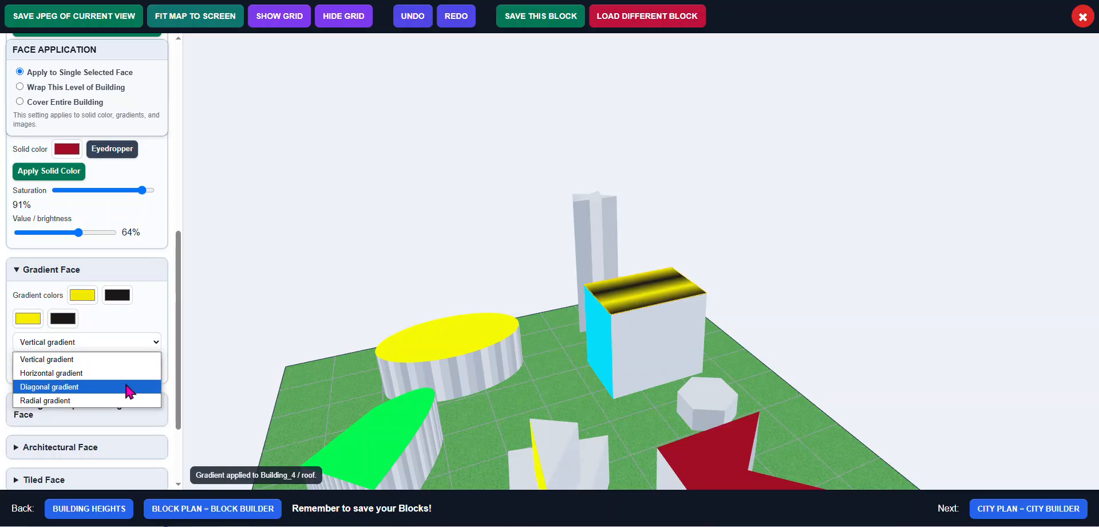
click(127, 387)
click(122, 369)
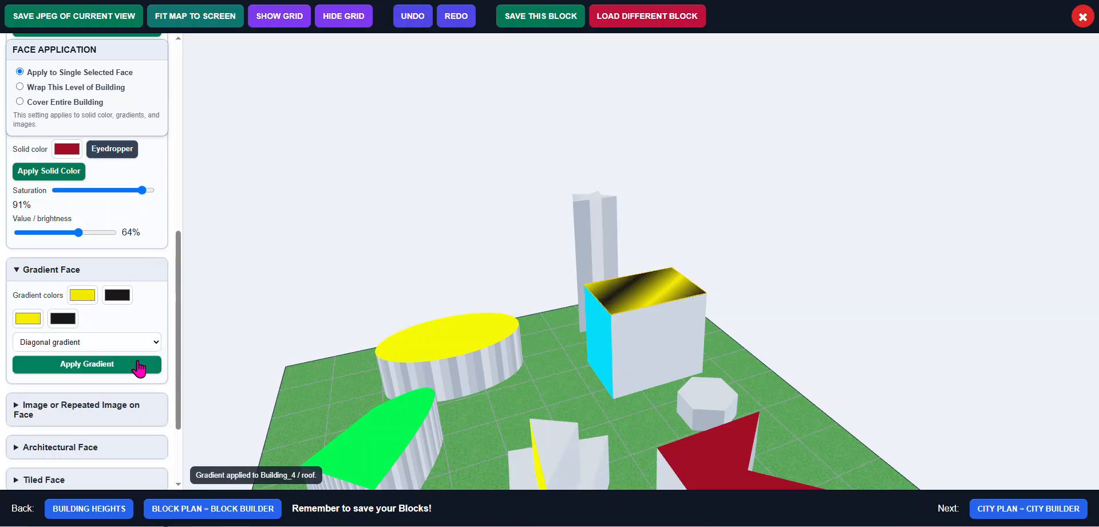
click(152, 344)
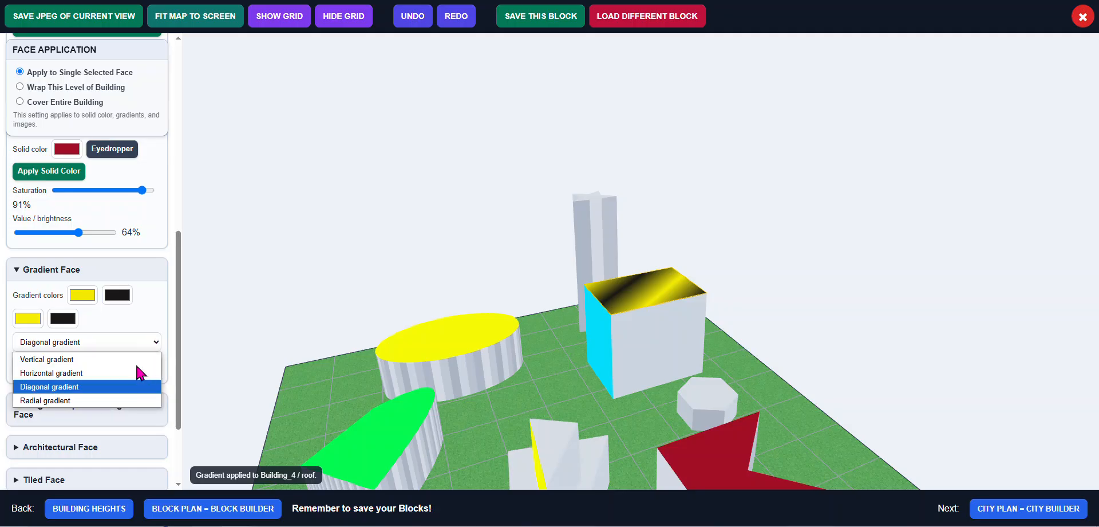
click(123, 400)
click(98, 369)
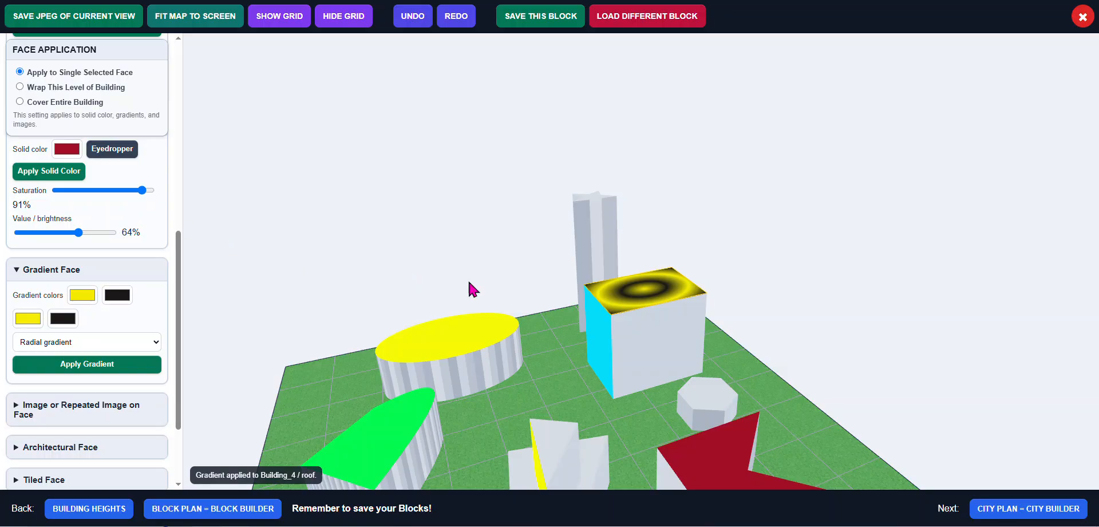
Recolor Building_4's roof with the solid dark red color
click(604, 292)
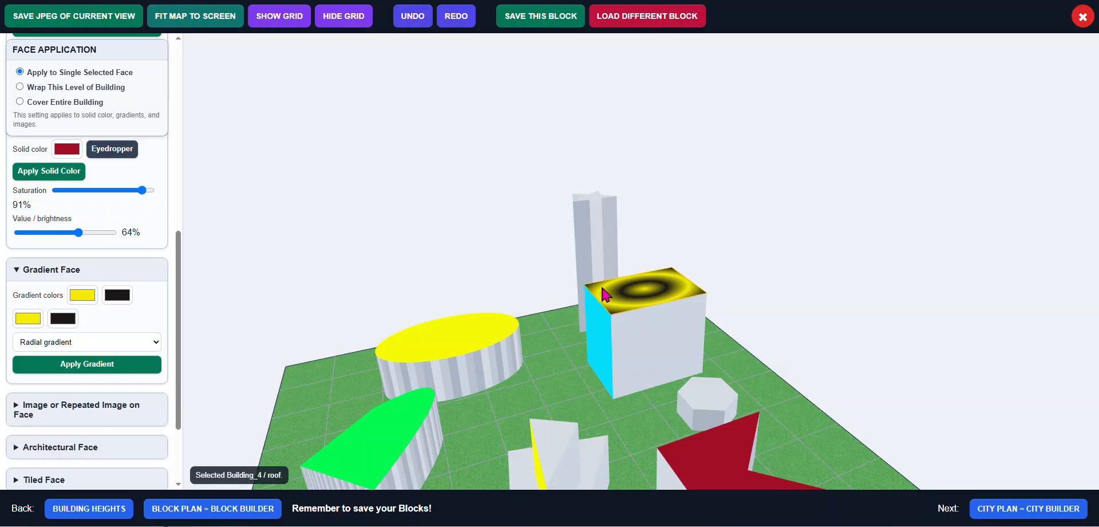
click(49, 173)
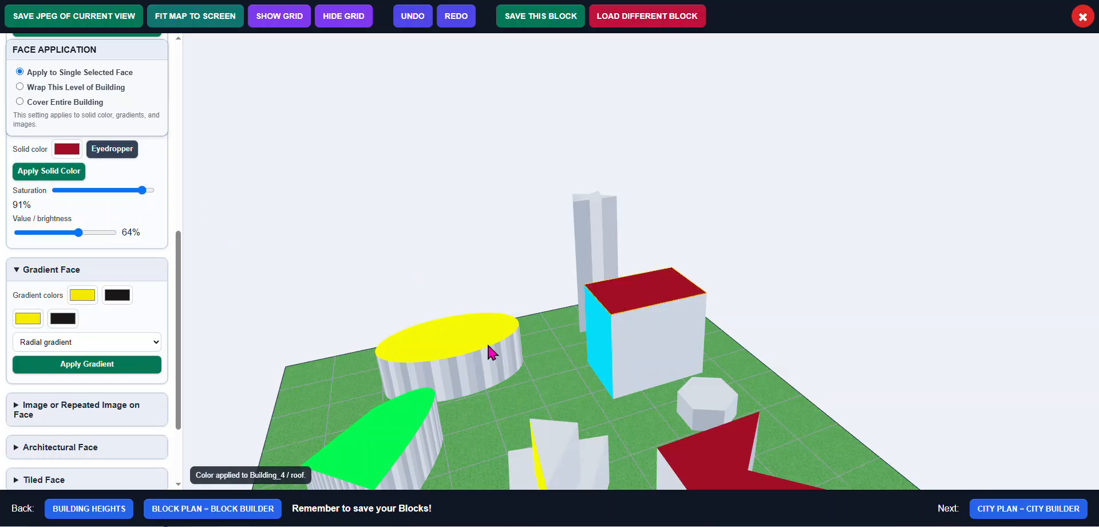
Color all side faces of Building_6's level solid dark red, wrapping the color around the building
drag(180, 266, 179, 244)
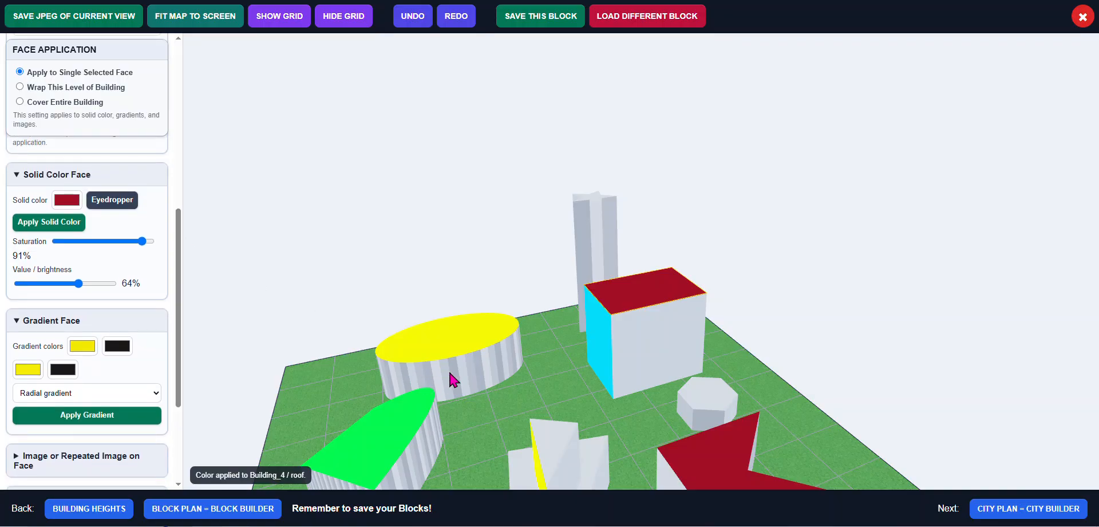
click(468, 378)
scroll(467, 373, up, 6)
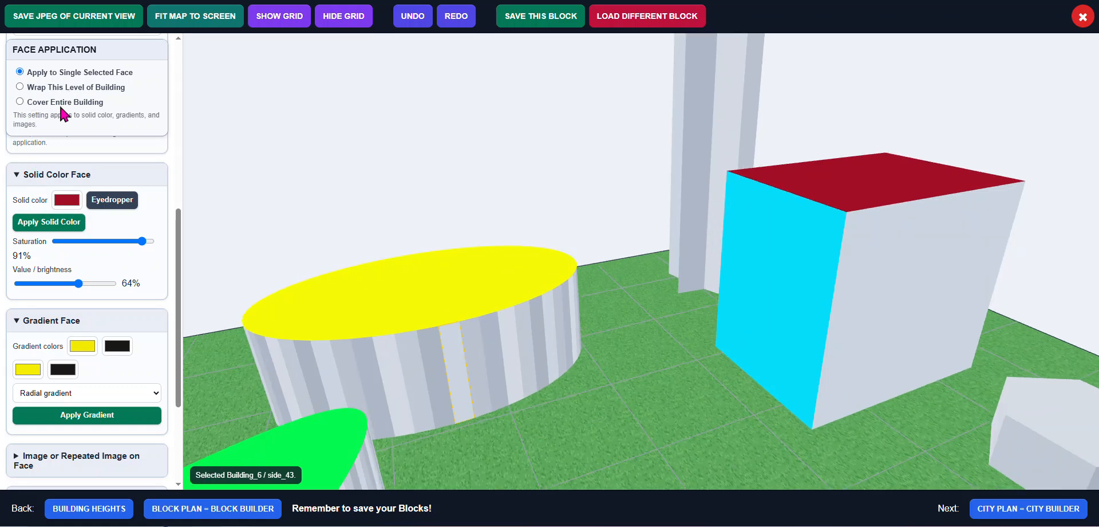
click(63, 226)
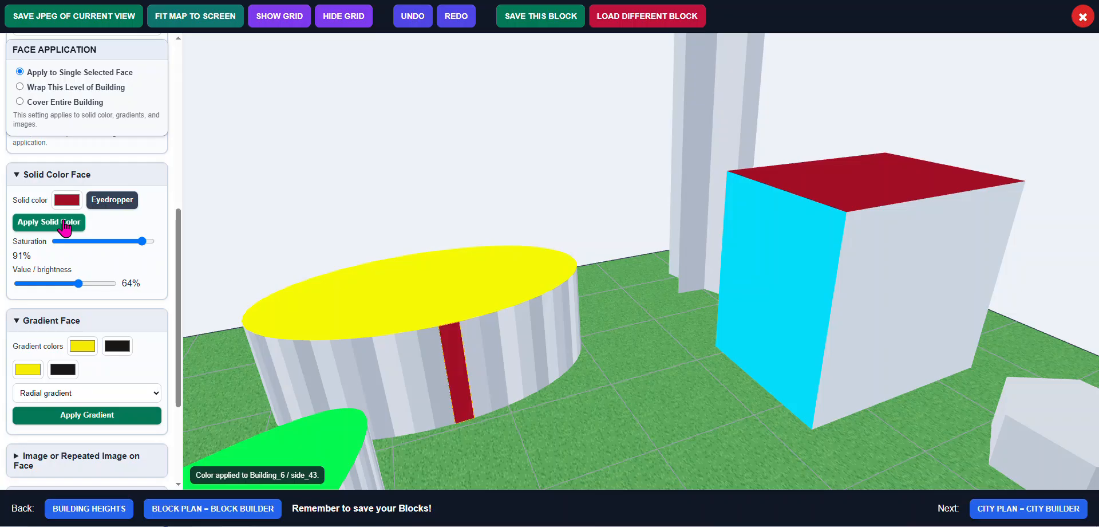
click(54, 88)
click(56, 227)
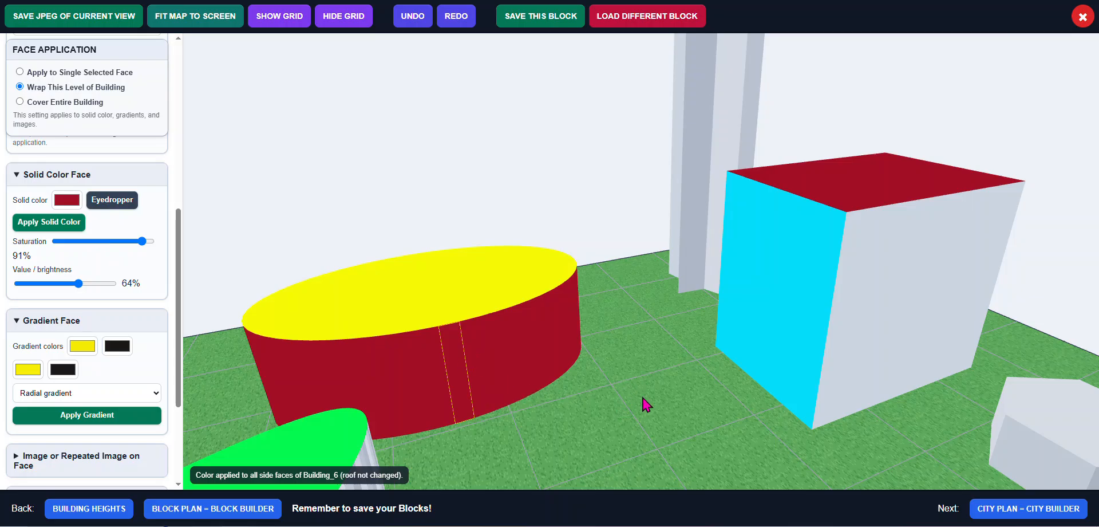
click(657, 416)
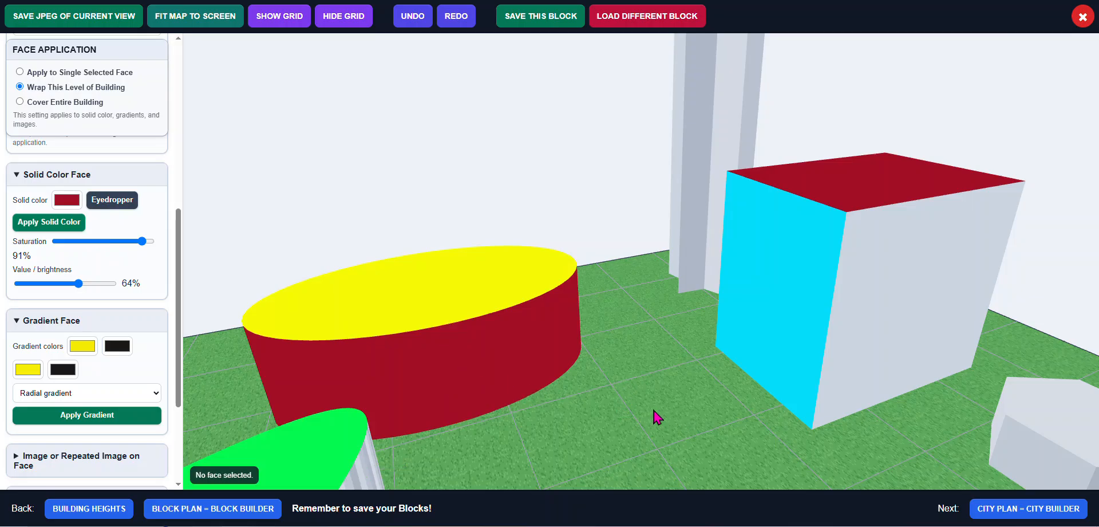
scroll(657, 417, down, 3)
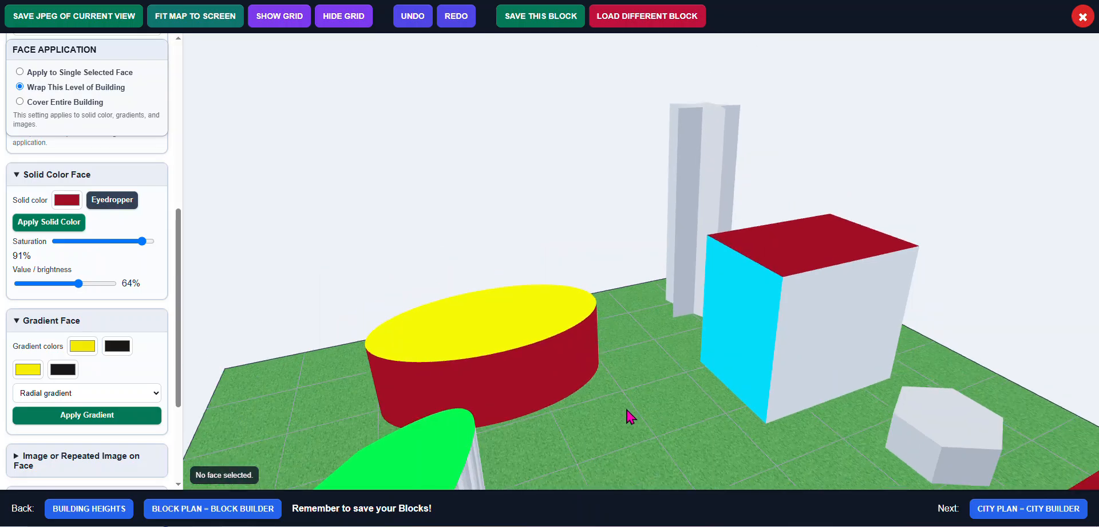
scroll(635, 410, up, 1)
drag(639, 401, 651, 385)
scroll(651, 384, down, 5)
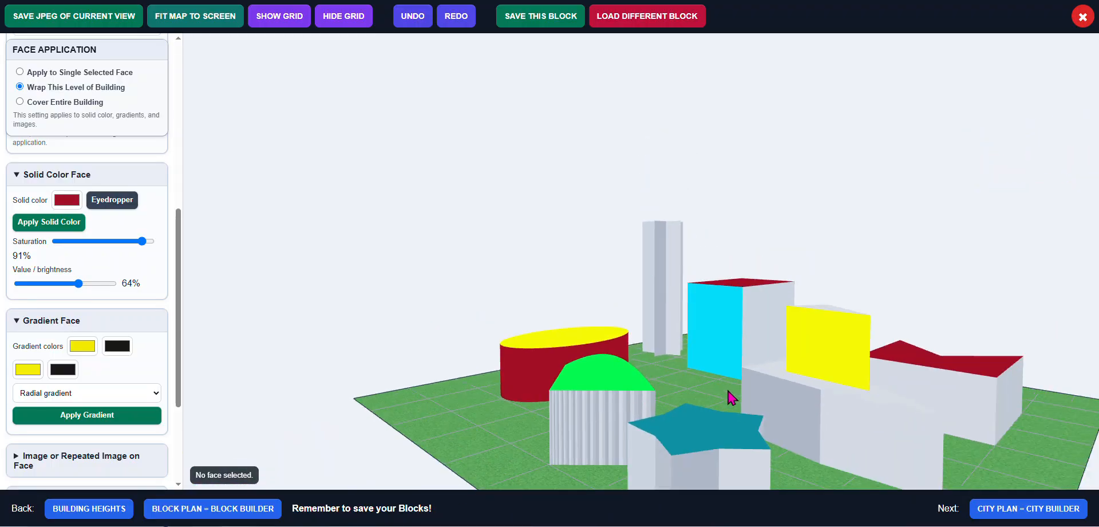
drag(727, 391, 777, 406)
click(759, 405)
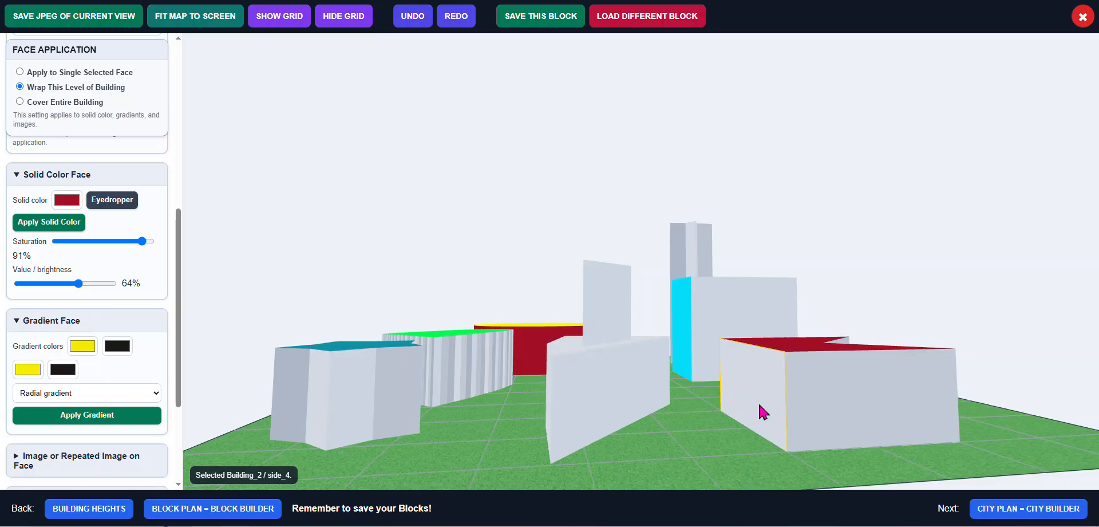
Browse the built-in architectural surface list in the Architectural Face section
scroll(90, 290, down, 3)
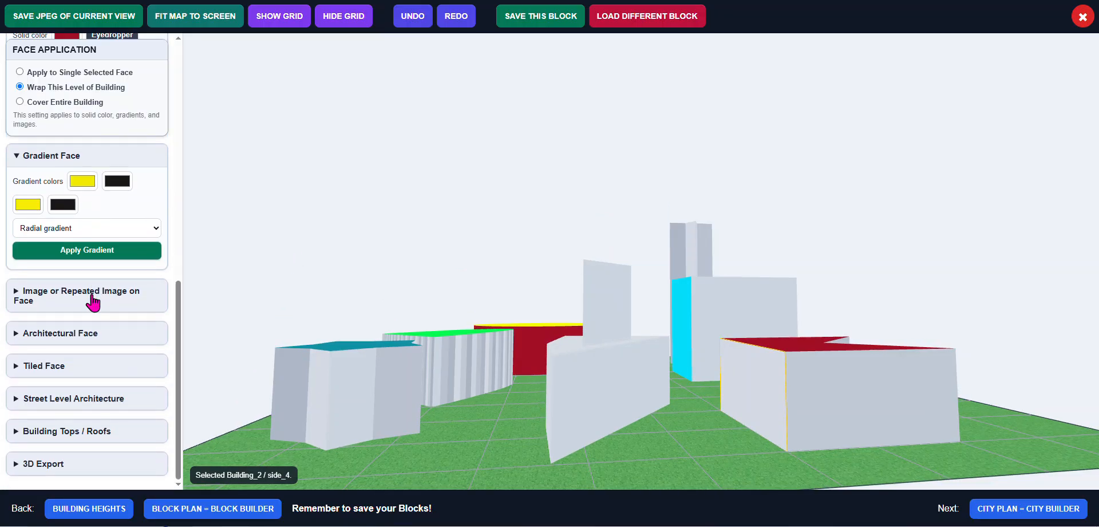
click(58, 335)
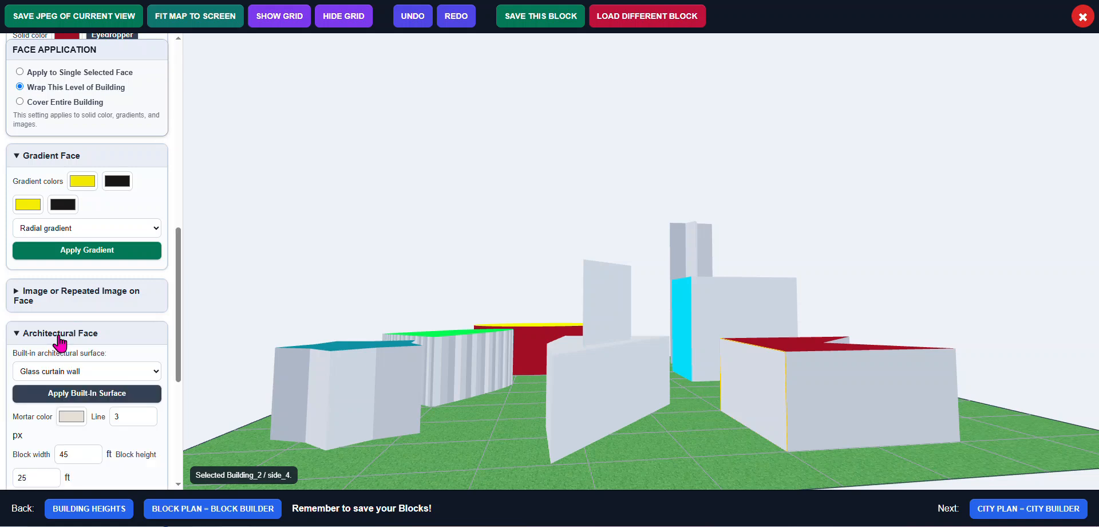
scroll(88, 343, down, 2)
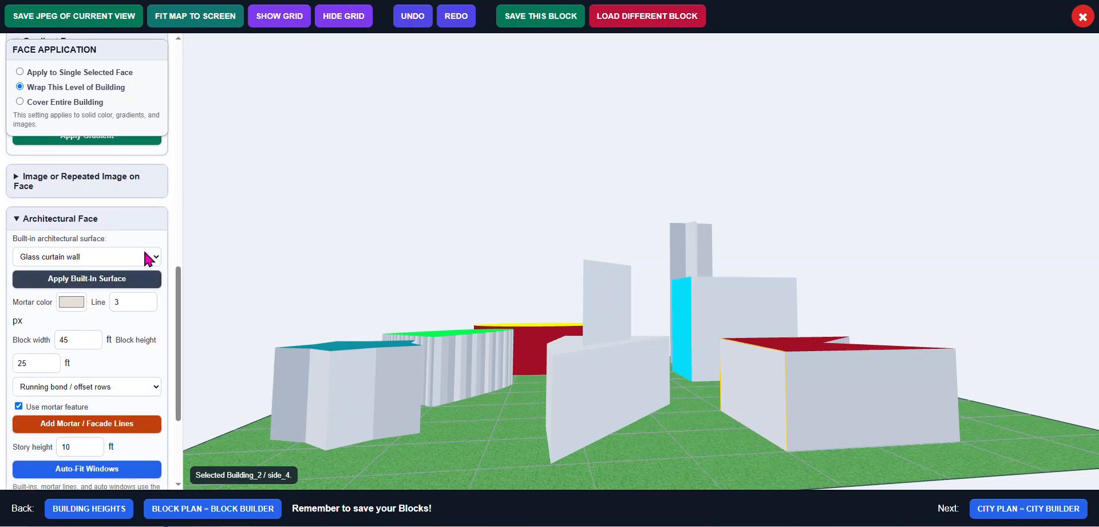
scroll(112, 456, down, 1)
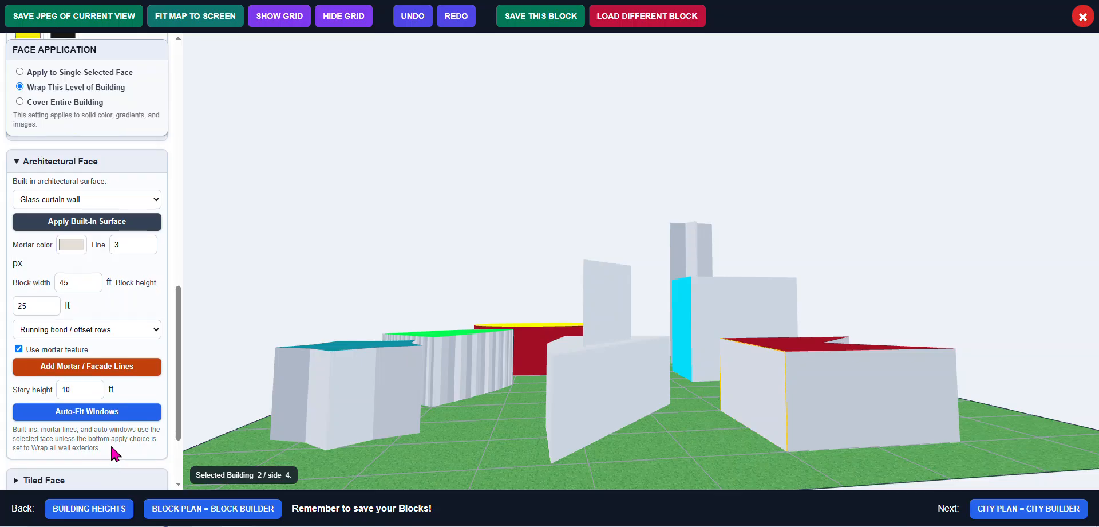
scroll(102, 315, up, 1)
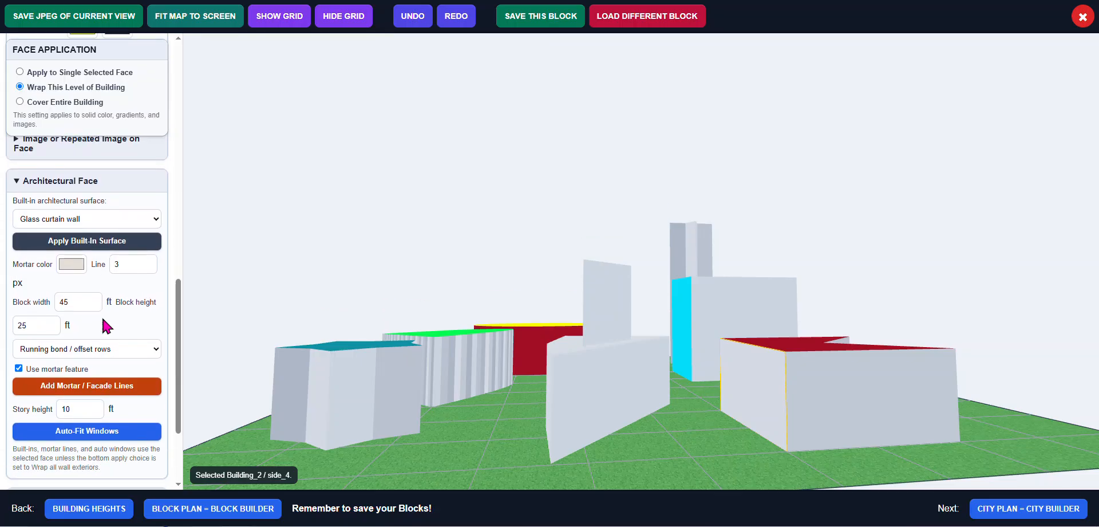
scroll(104, 322, up, 2)
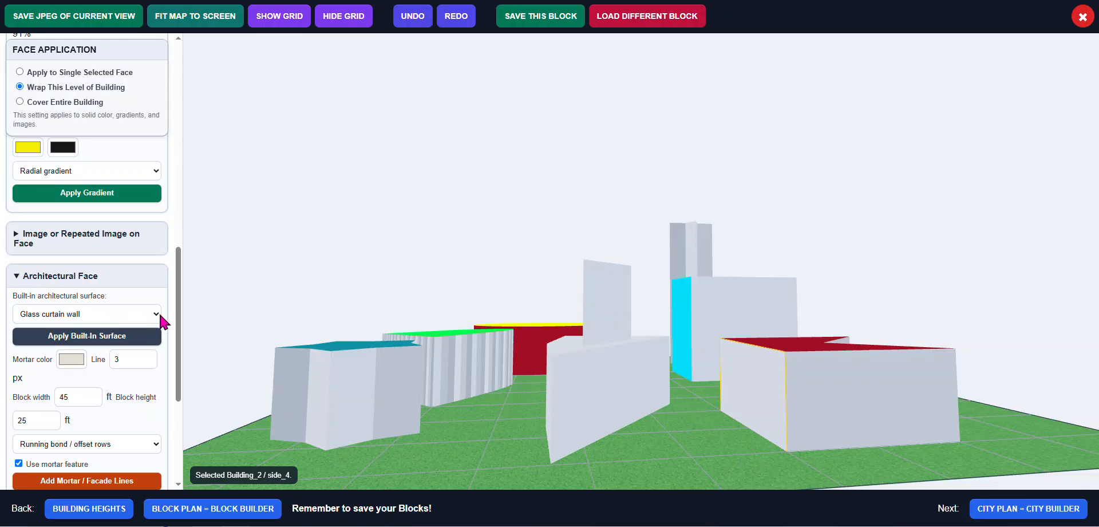
click(156, 314)
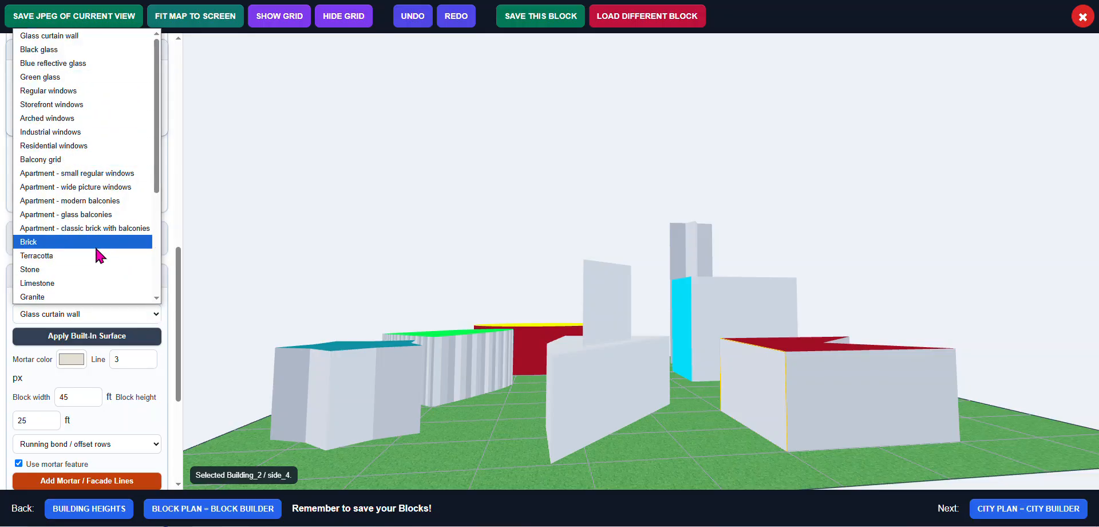
scroll(93, 278, down, 3)
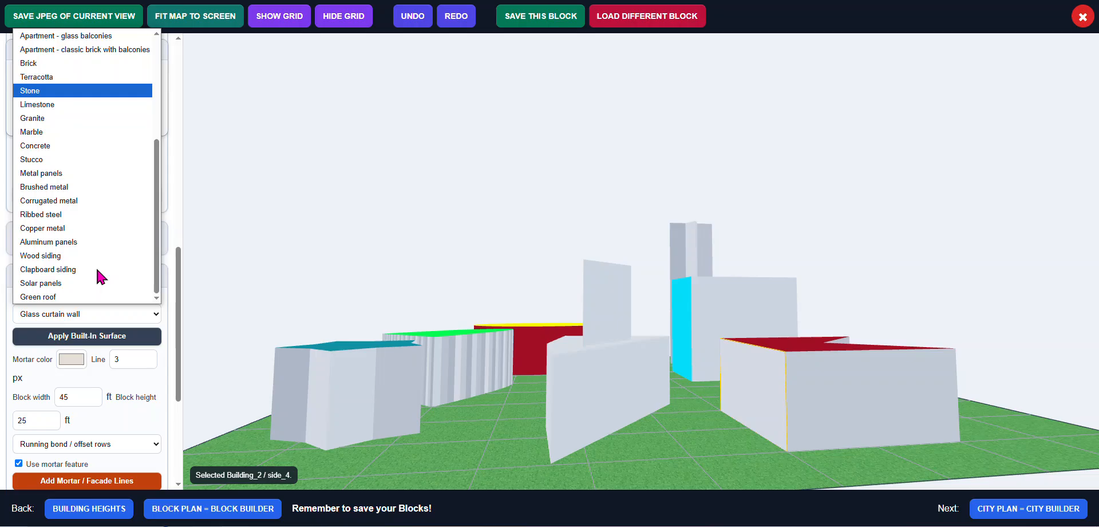
scroll(97, 276, up, 3)
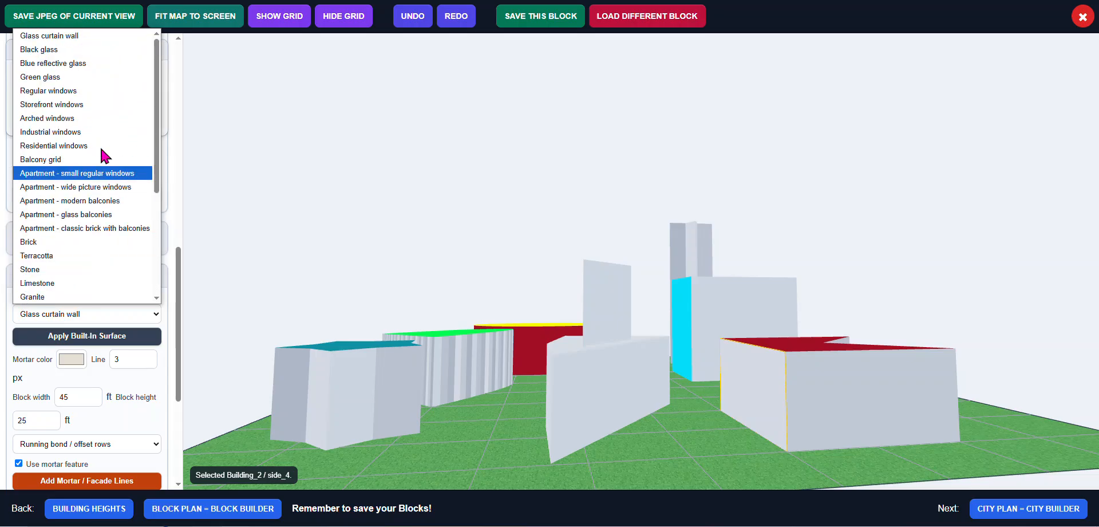
click(82, 41)
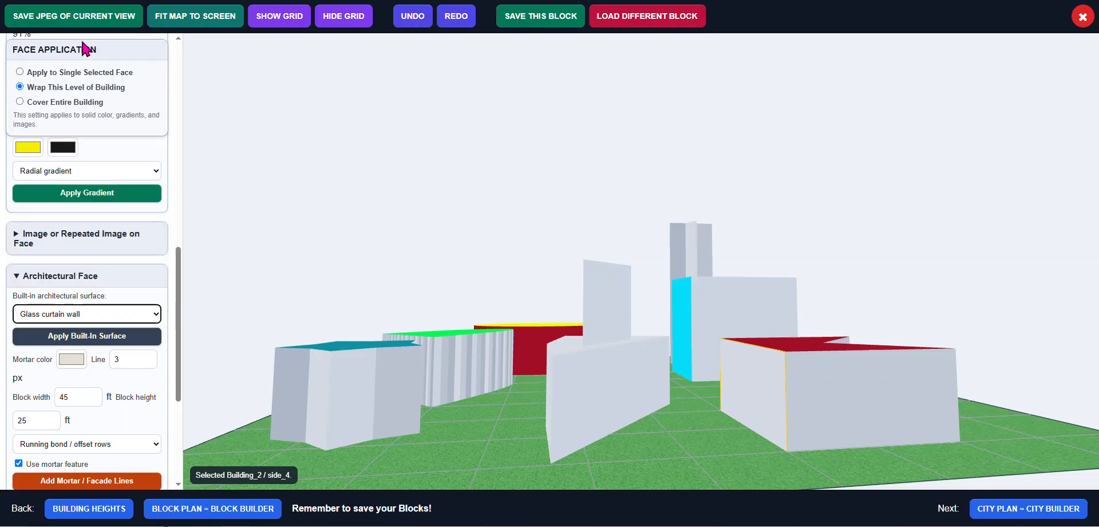
Apply the Glass curtain wall surface to the walls of Building_1's level
click(592, 373)
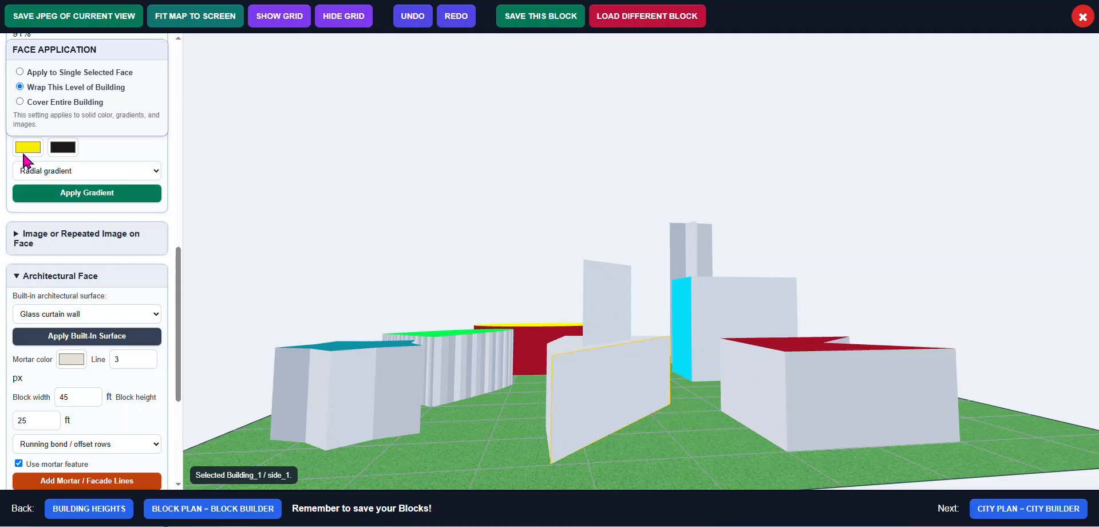
click(105, 341)
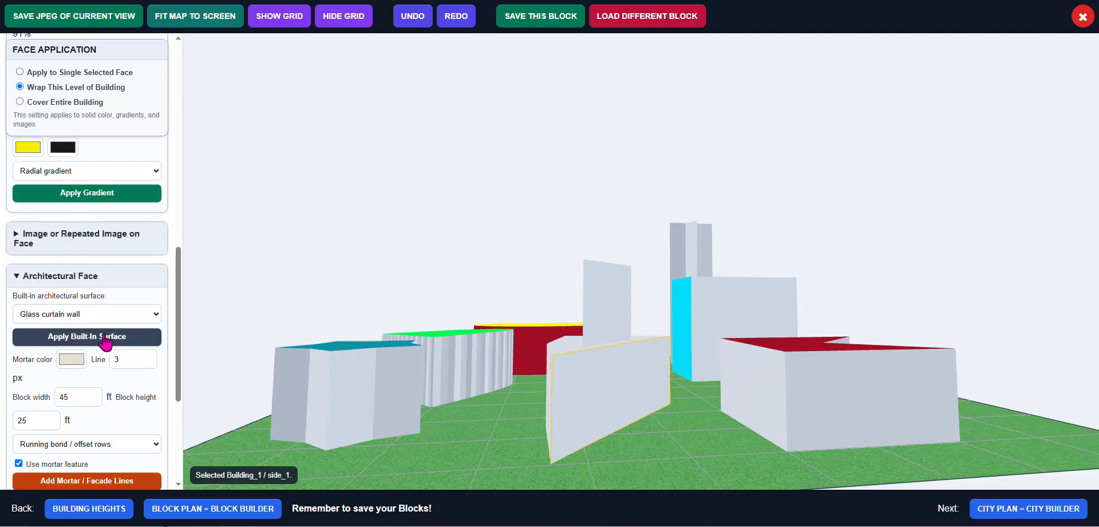
mouse_move(573, 433)
mouse_down()
mouse_move(668, 430)
mouse_move(584, 437)
mouse_up()
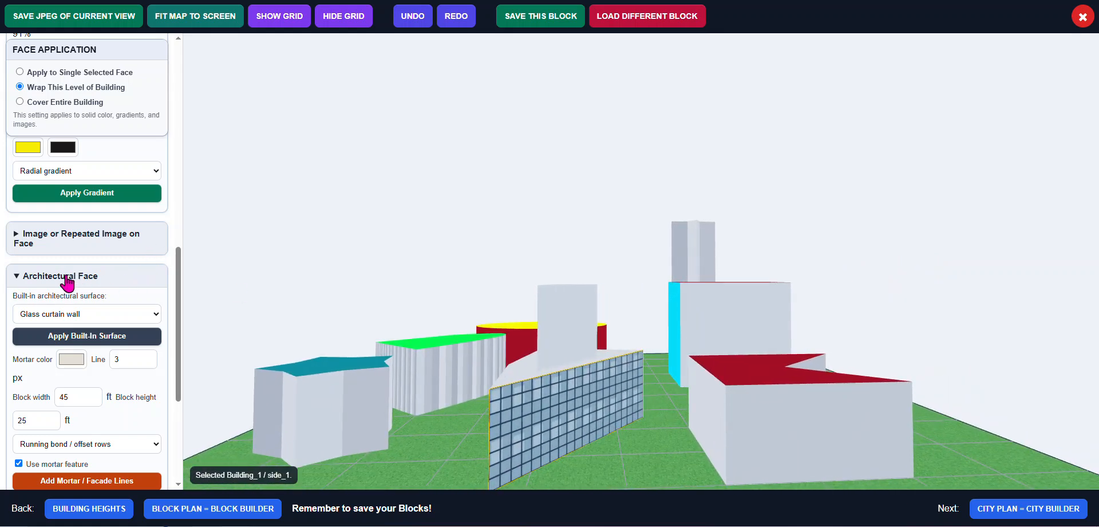
click(29, 277)
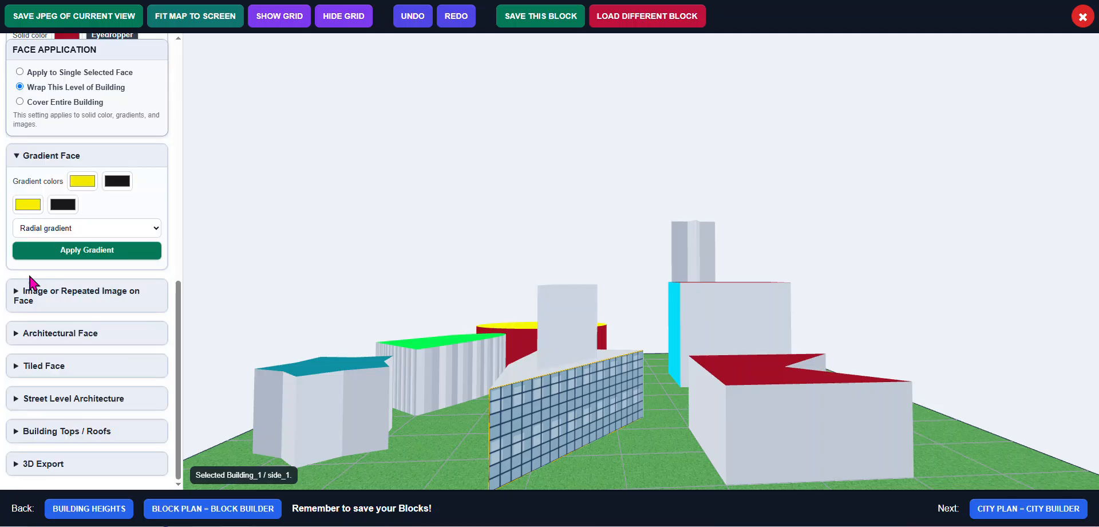
click(19, 333)
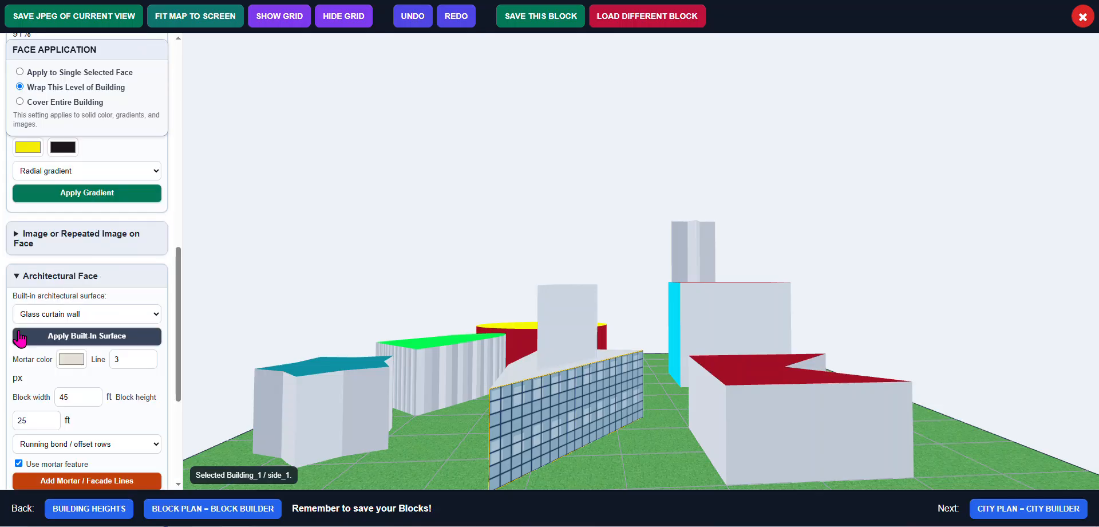
click(28, 276)
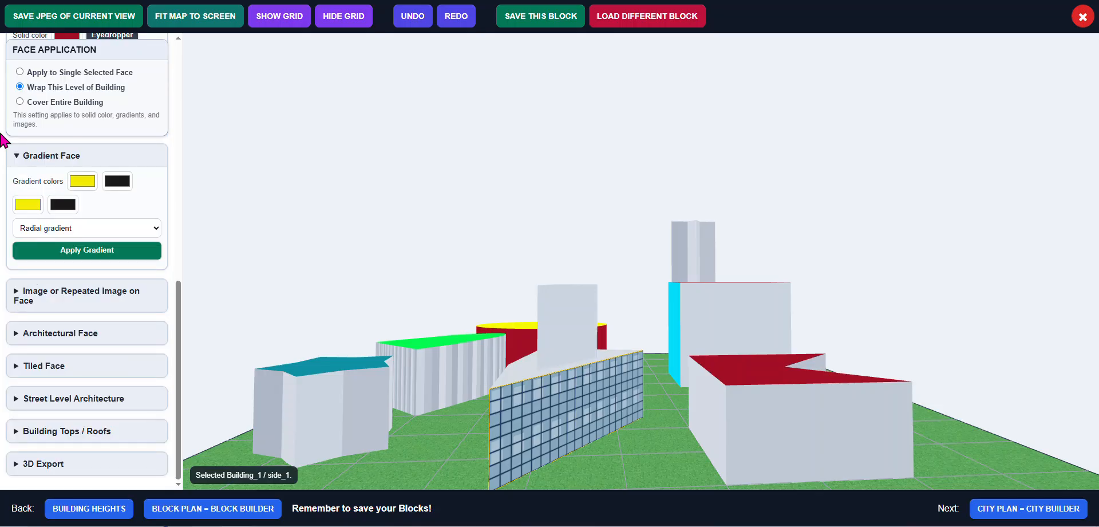
click(25, 157)
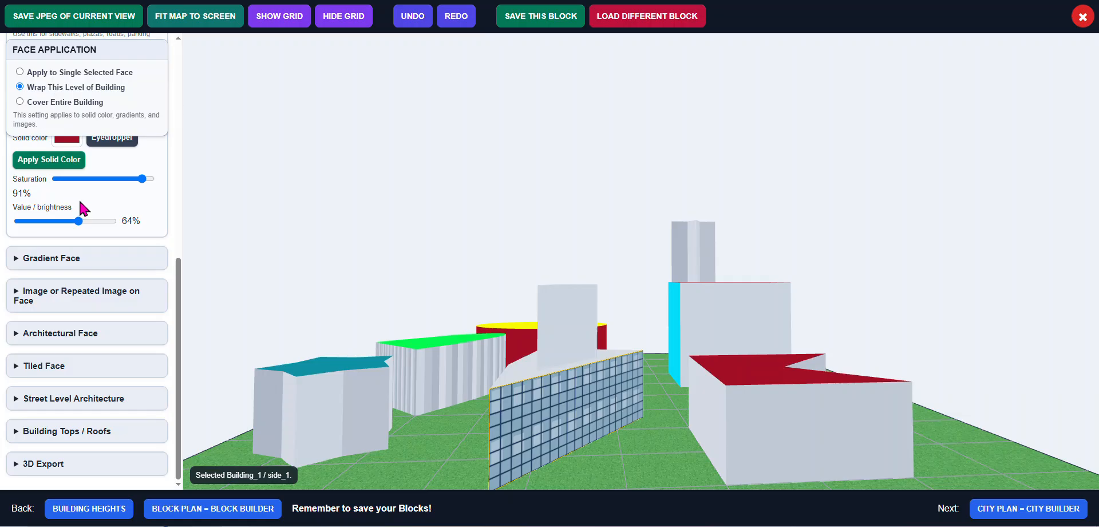
scroll(57, 274, up, 5)
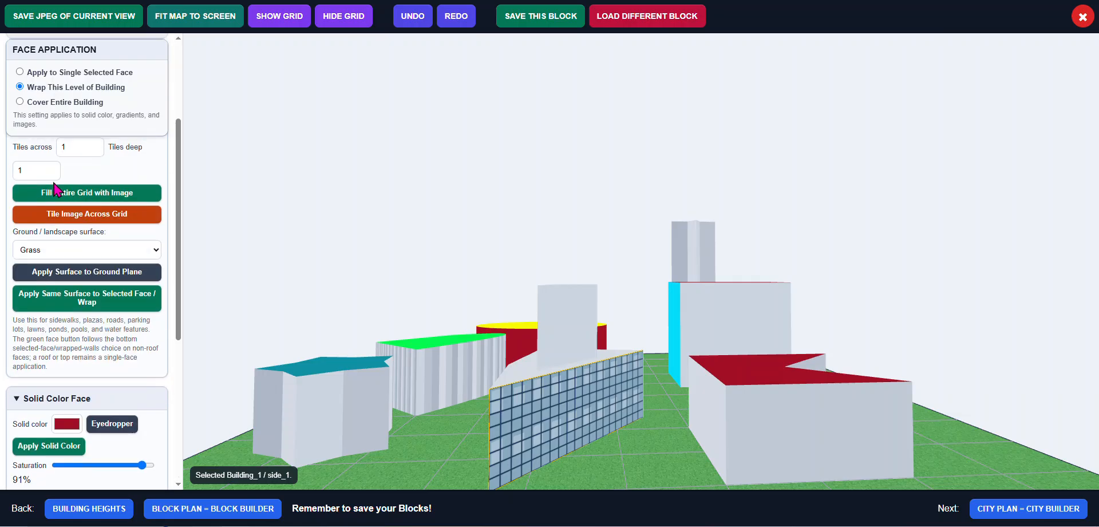
click(17, 401)
scroll(53, 330, up, 1)
scroll(53, 331, up, 2)
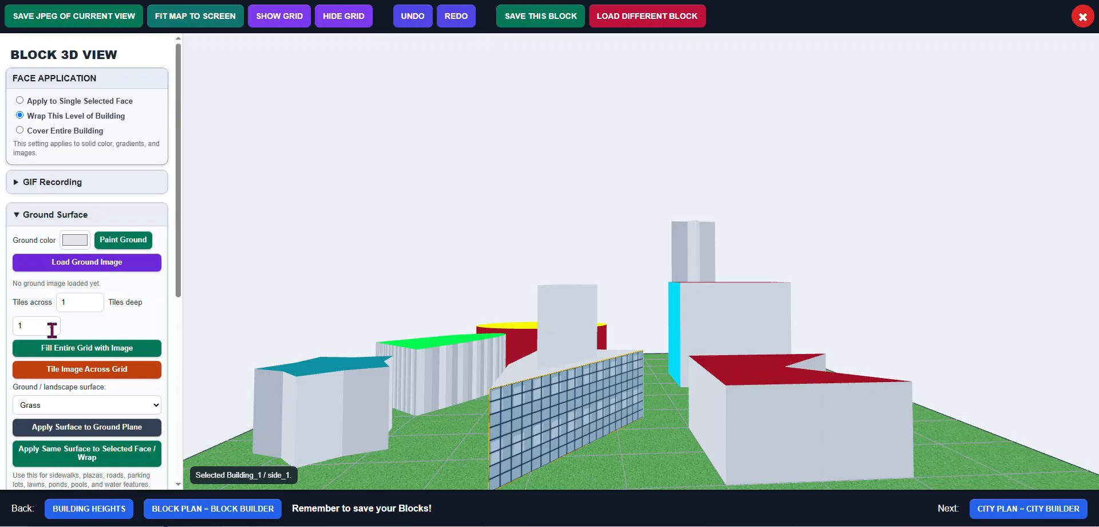
click(18, 215)
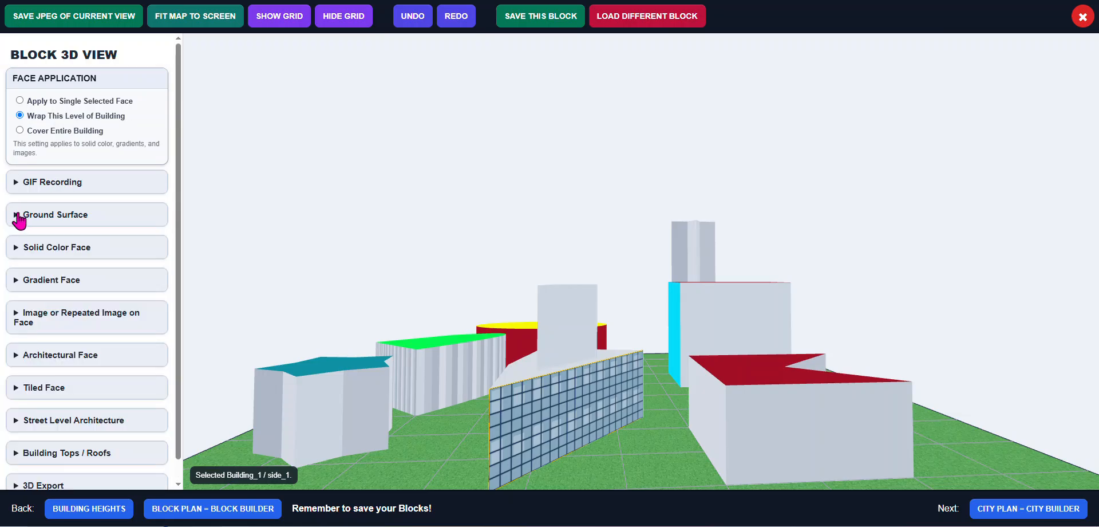
scroll(73, 297, down, 1)
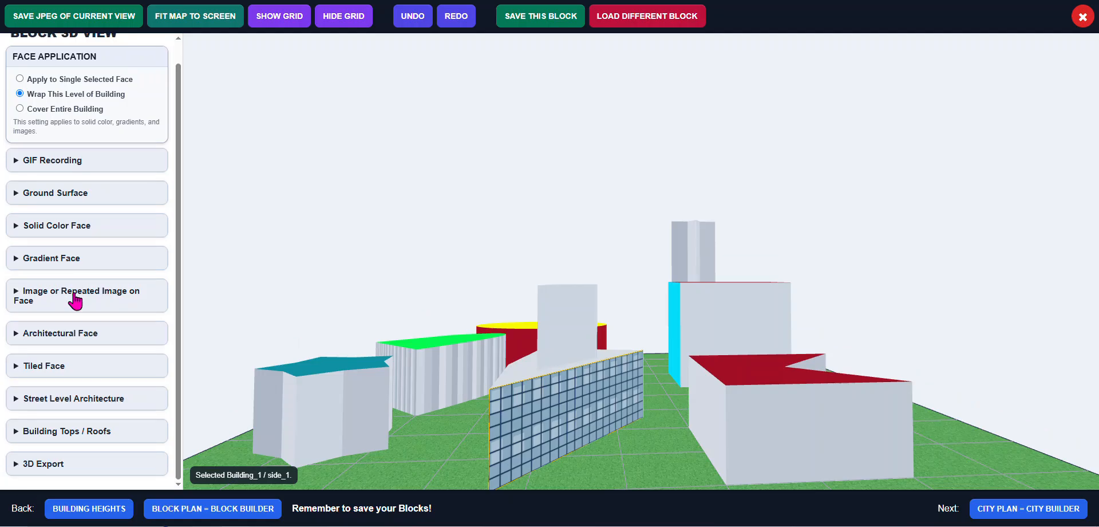
Examine the Tiled Face and Street Level Architecture options
click(86, 366)
scroll(89, 378, down, 4)
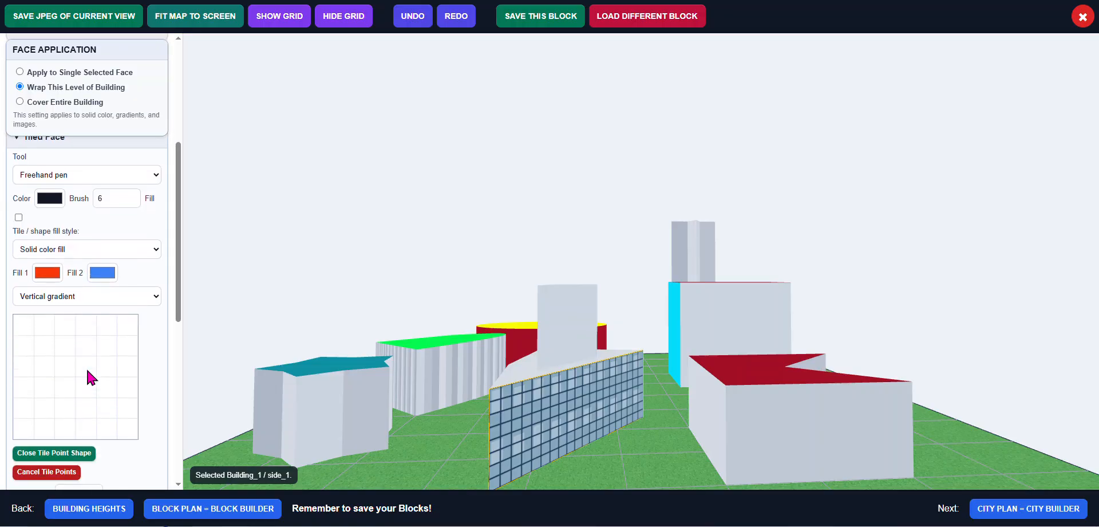
scroll(140, 388, down, 2)
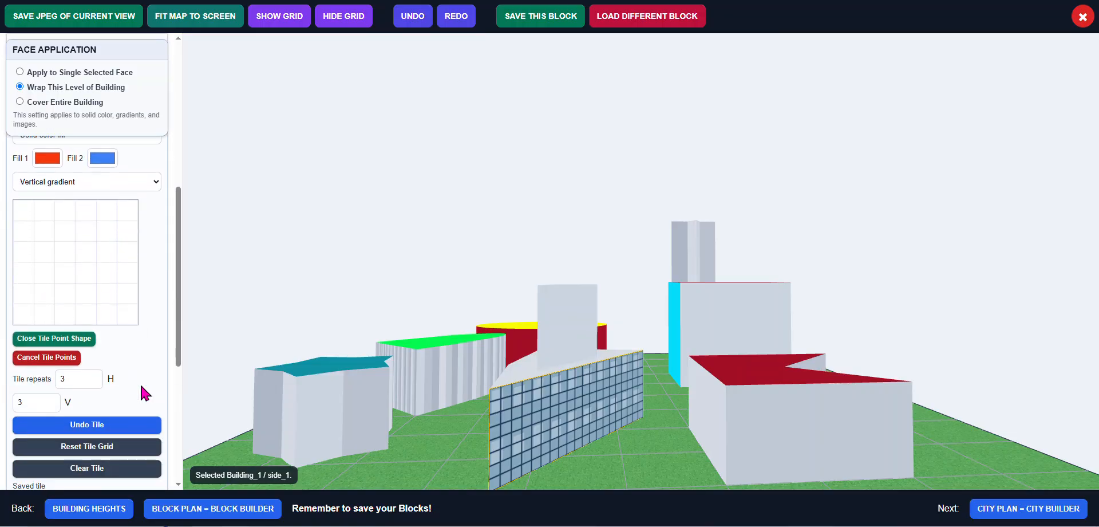
scroll(112, 392, up, 4)
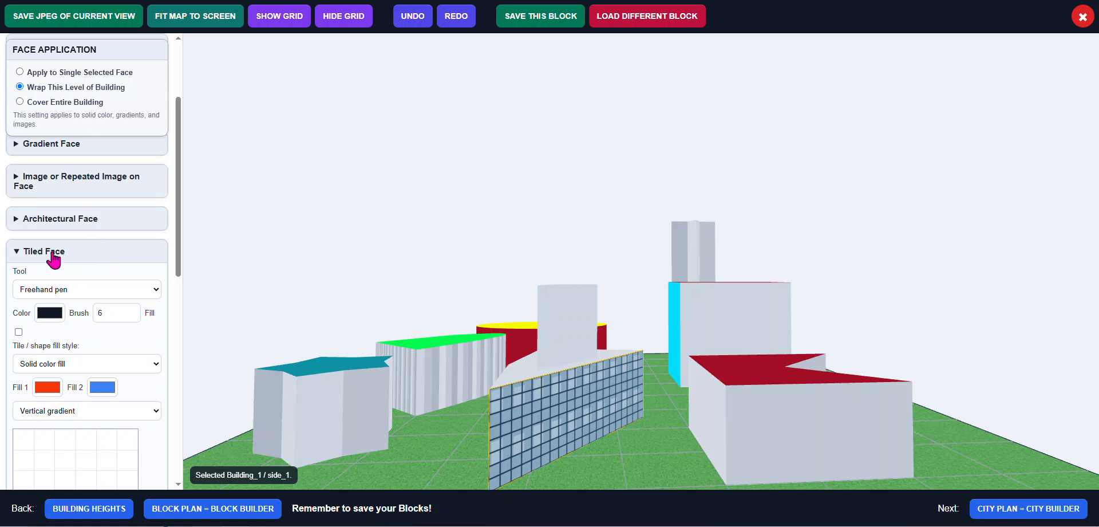
click(18, 252)
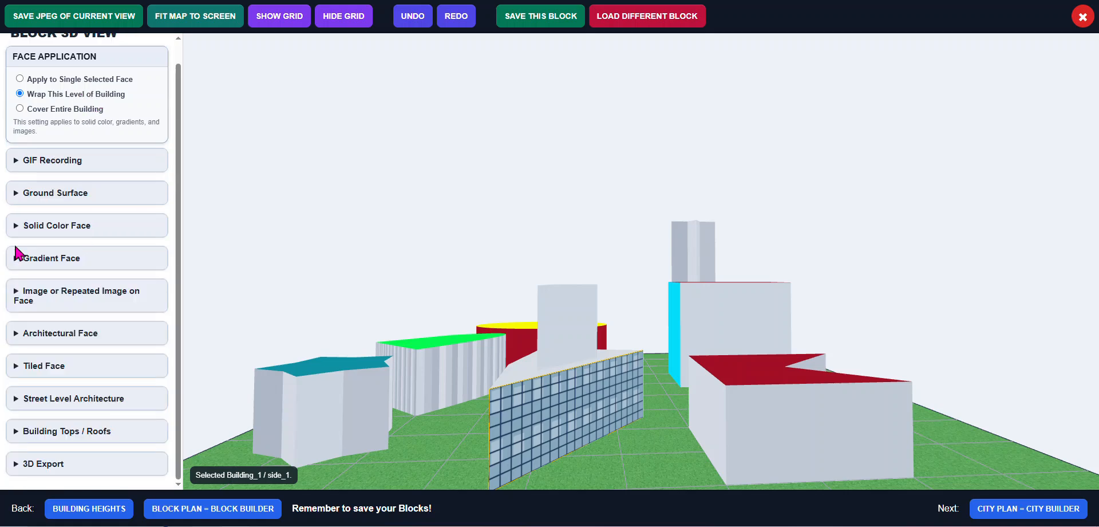
click(80, 401)
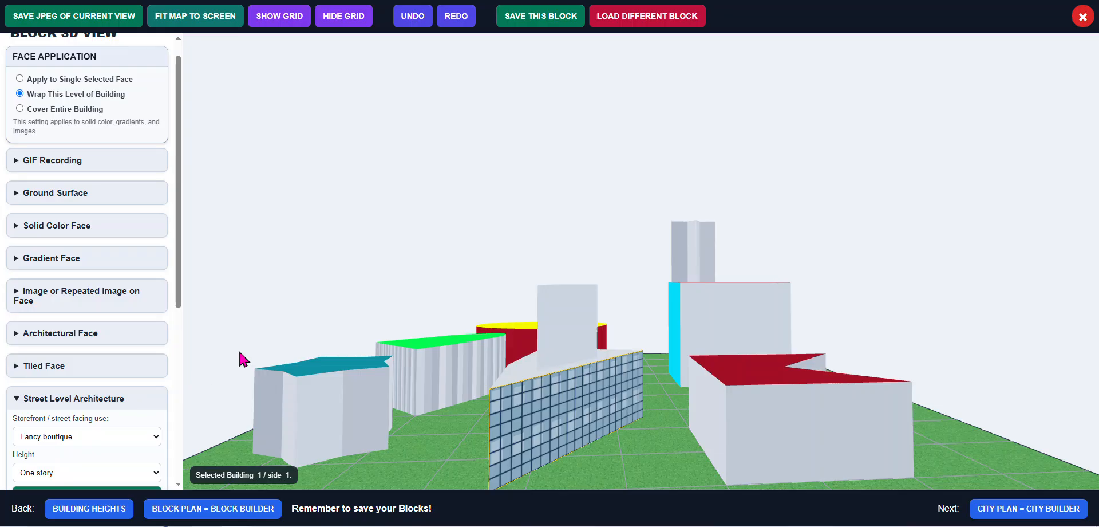
scroll(329, 297, down, 2)
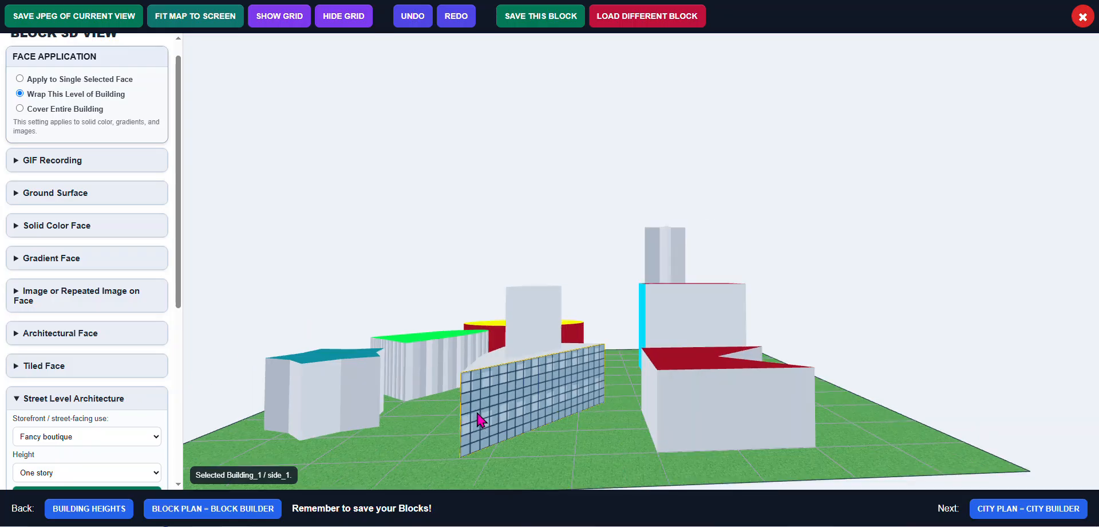
Add a one-story Hotel lobby street-level storefront around the base of Building_1's glass level
drag(513, 388, 524, 373)
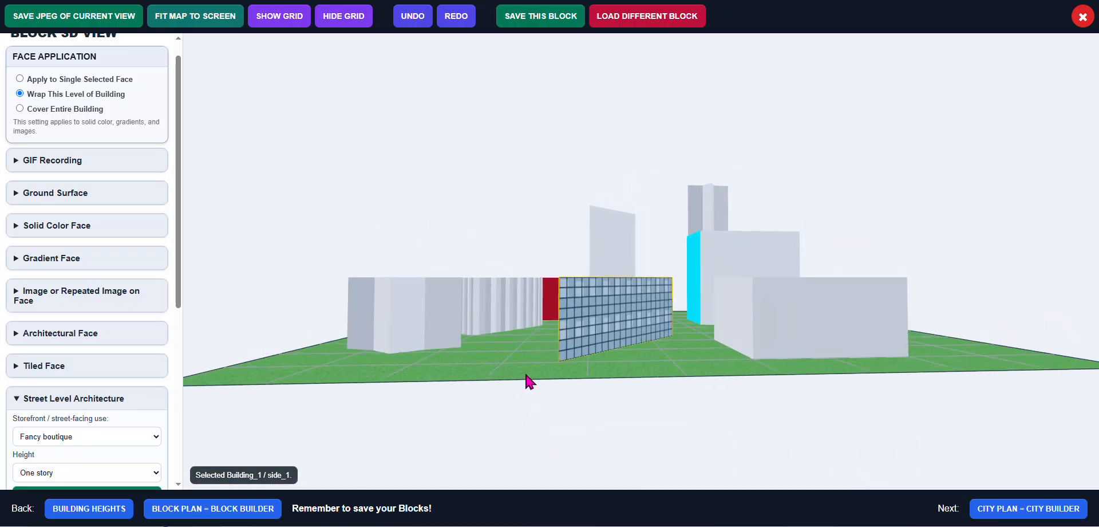
scroll(523, 373, up, 5)
scroll(526, 380, up, 2)
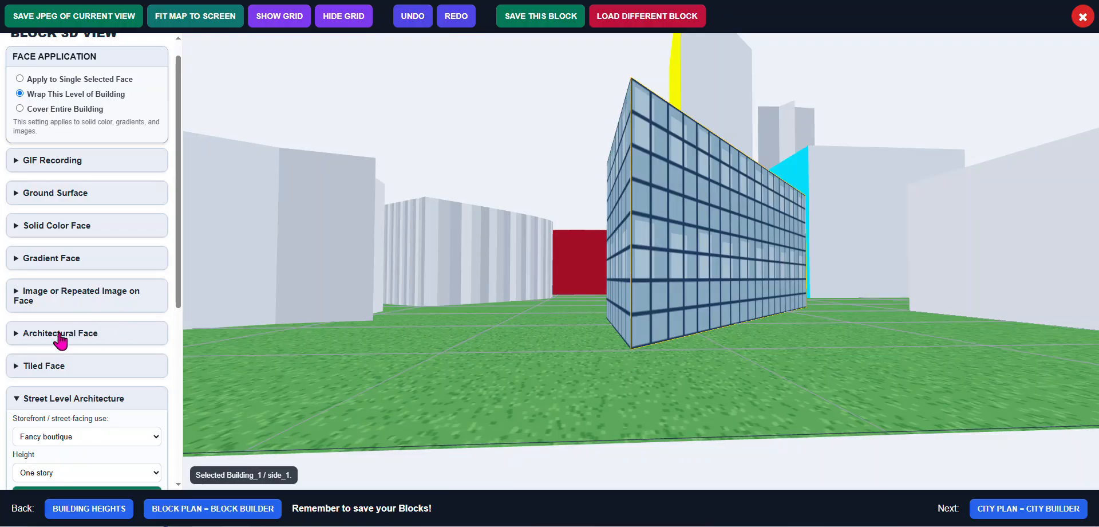
scroll(94, 395, down, 2)
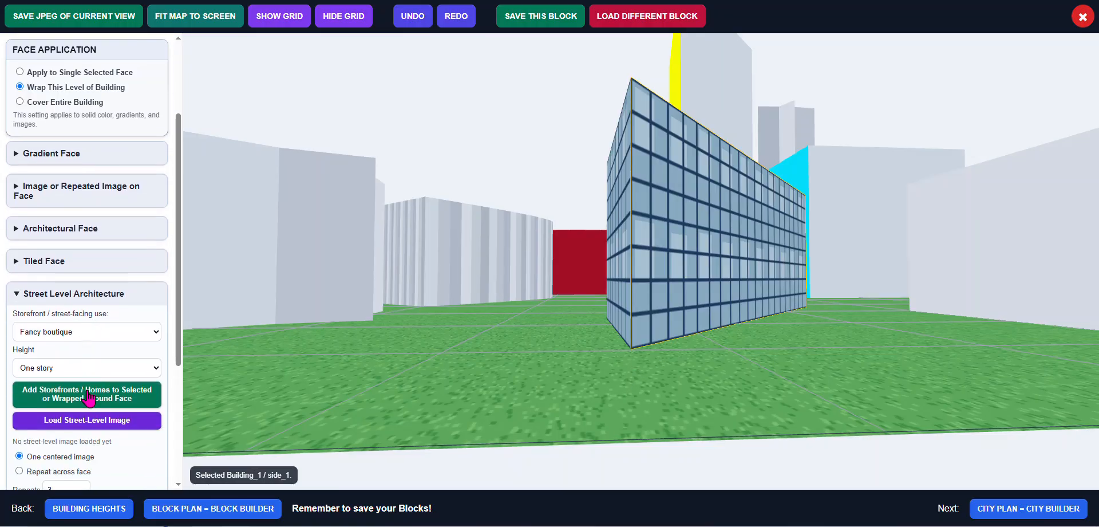
click(155, 324)
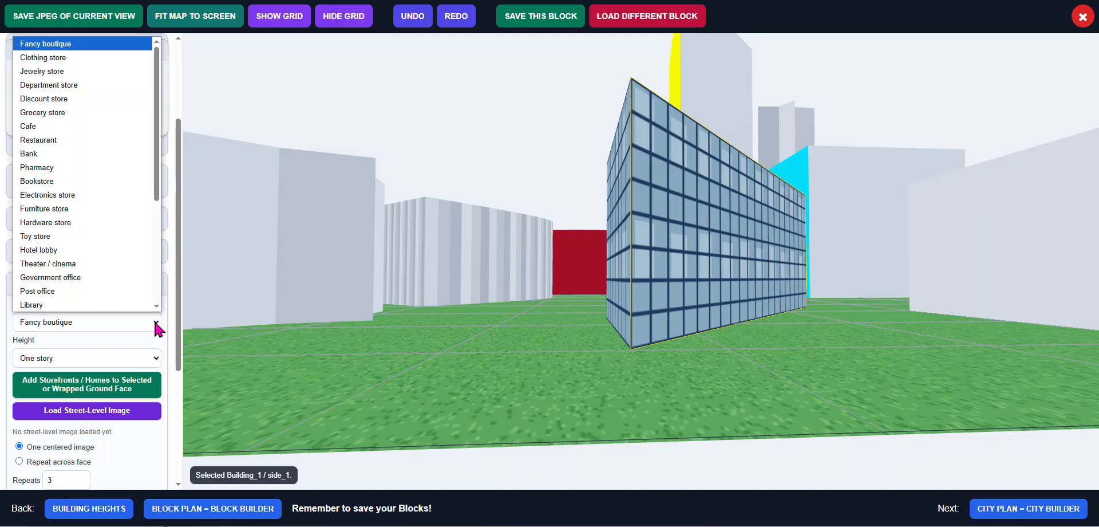
click(85, 250)
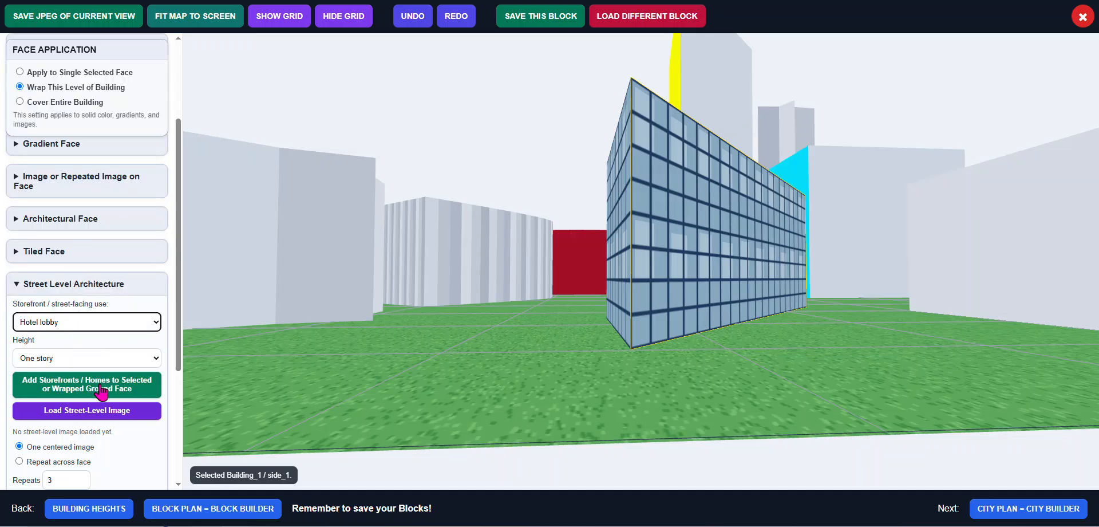
click(709, 323)
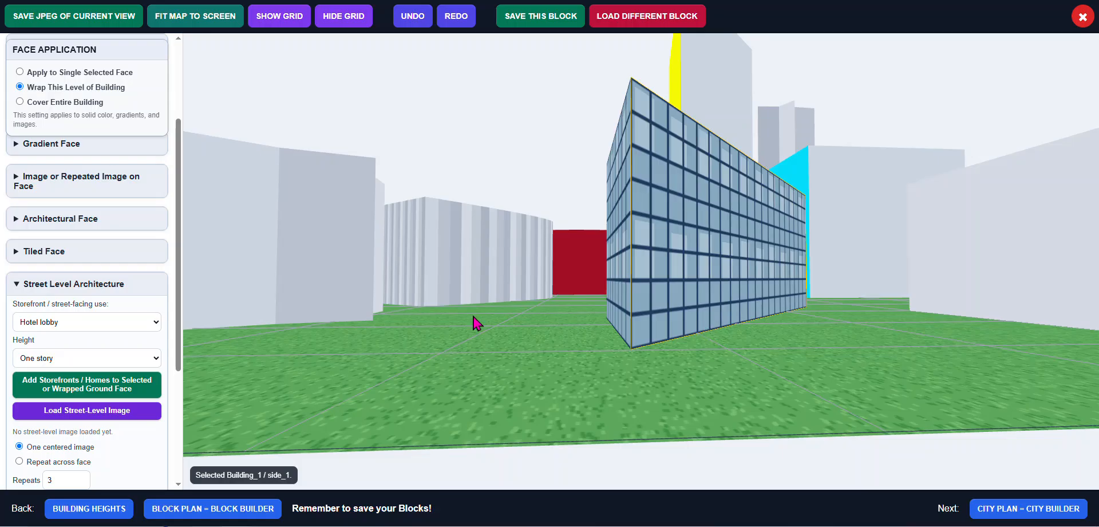
click(79, 391)
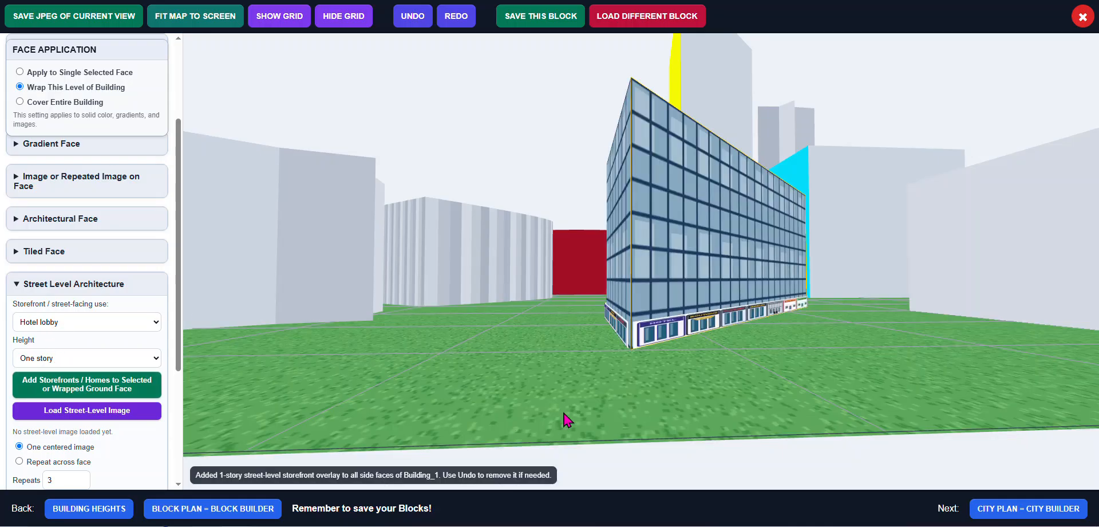
Examine the street-level storefronts along Building_1's base from close up
scroll(658, 406, up, 3)
scroll(647, 402, down, 5)
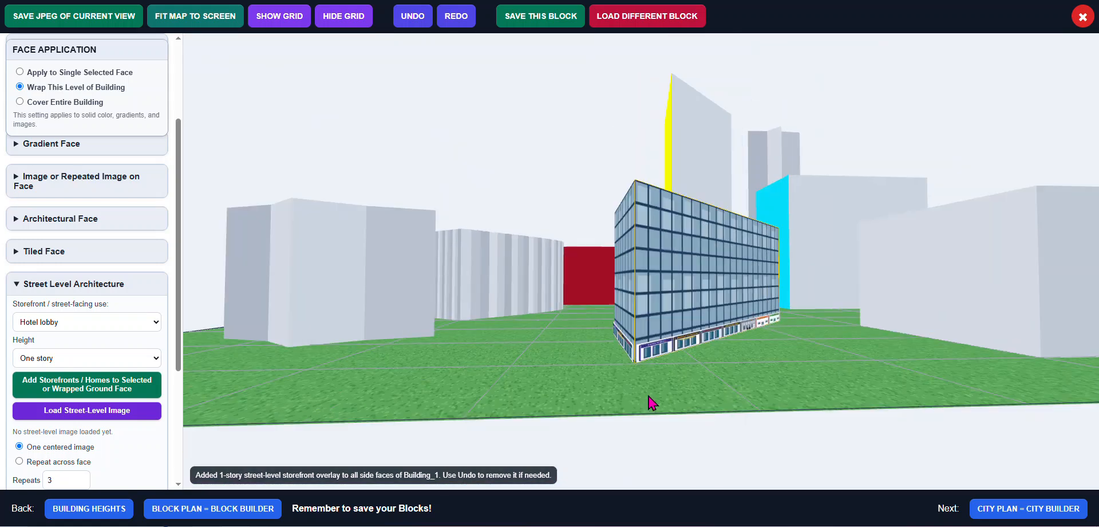
drag(647, 396, 620, 398)
scroll(575, 404, up, 2)
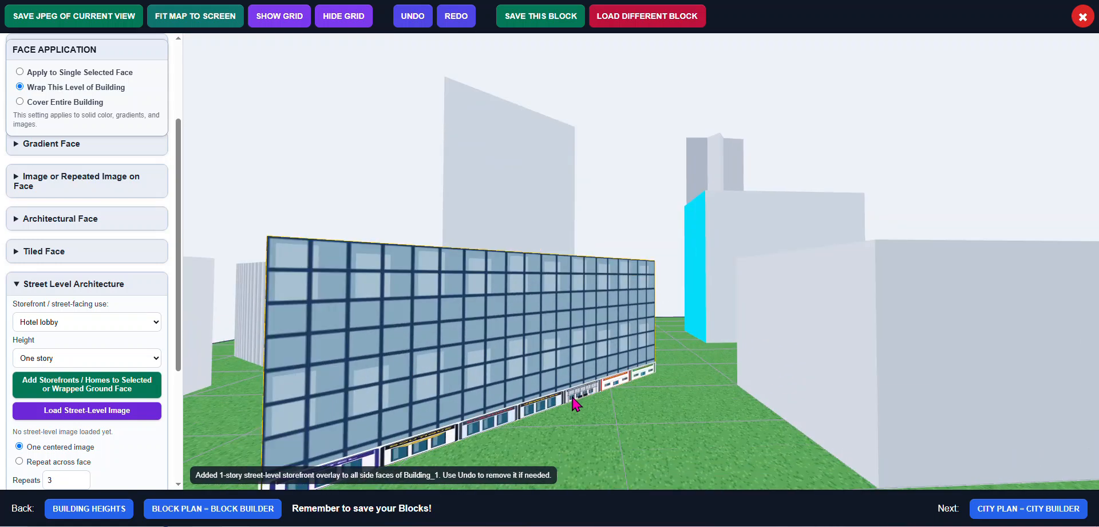
scroll(544, 407, up, 3)
scroll(506, 404, up, 4)
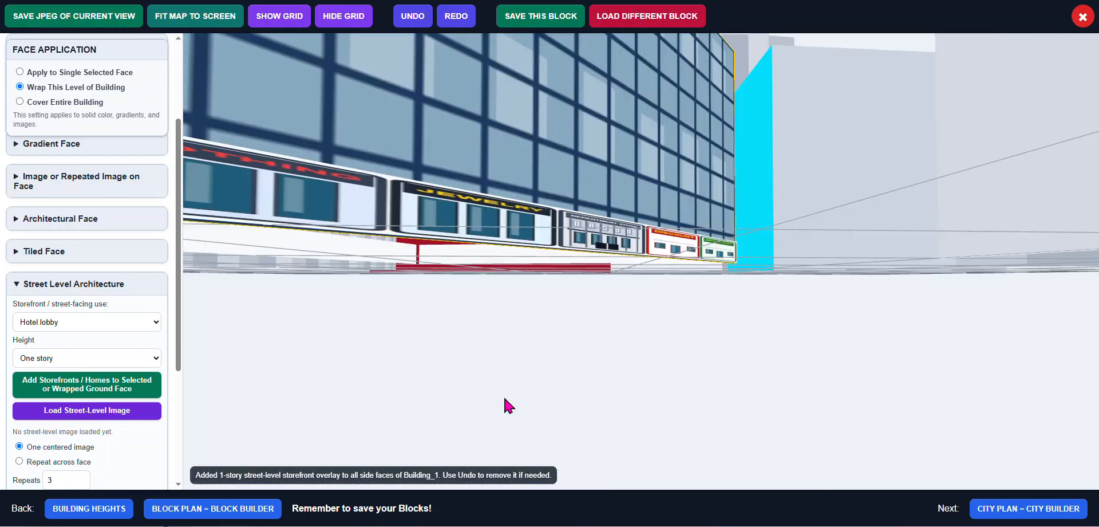
scroll(519, 346, up, 4)
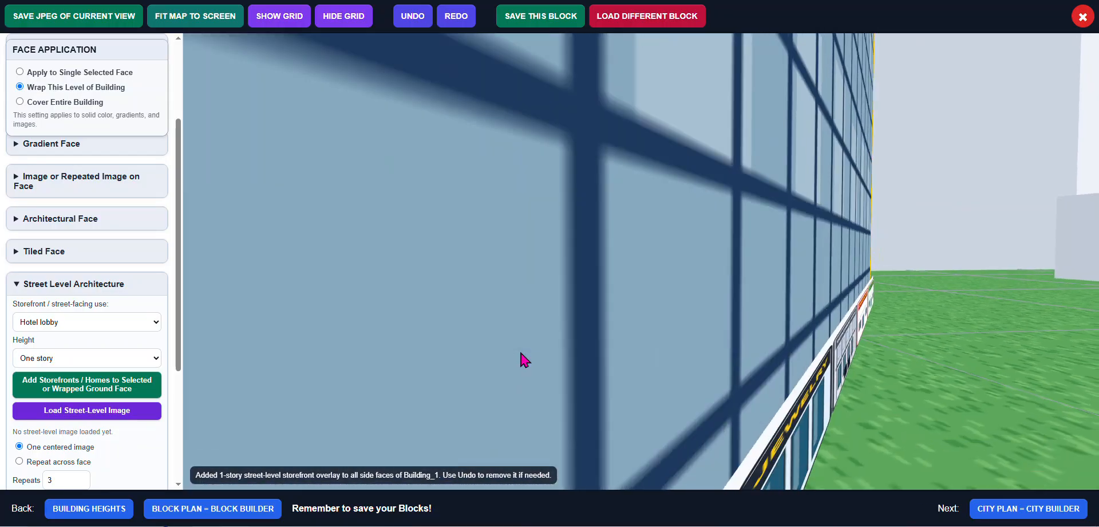
drag(520, 352, 516, 351)
scroll(519, 358, down, 3)
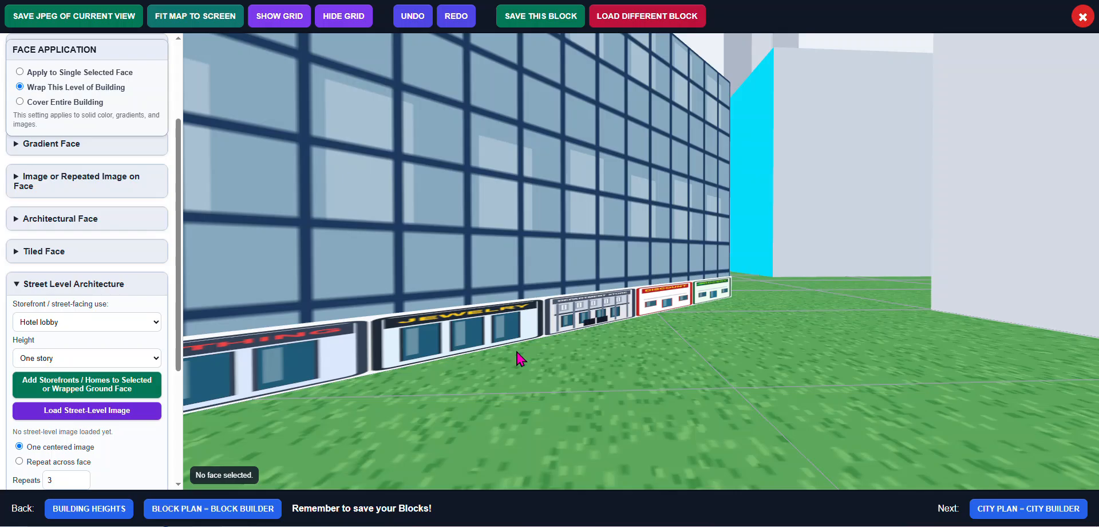
Select Building_1's side face and apply a one-story Row of Stores storefront around its base
click(158, 322)
scroll(127, 289, down, 3)
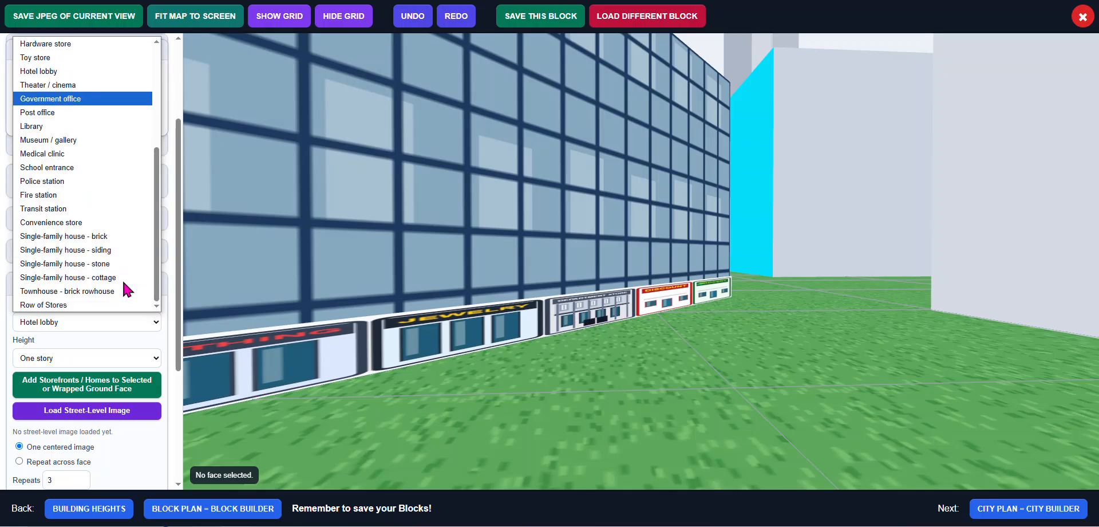
click(96, 305)
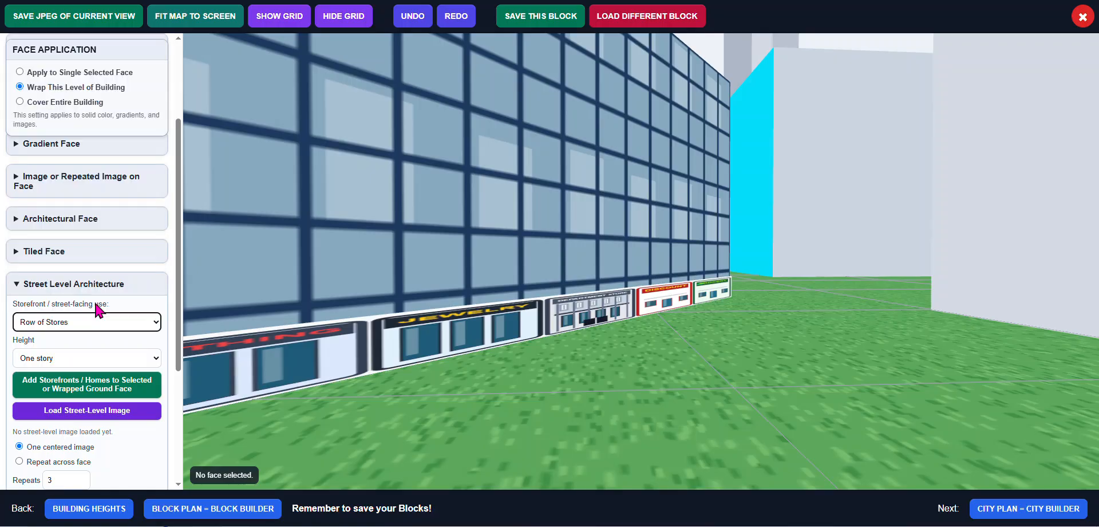
click(91, 386)
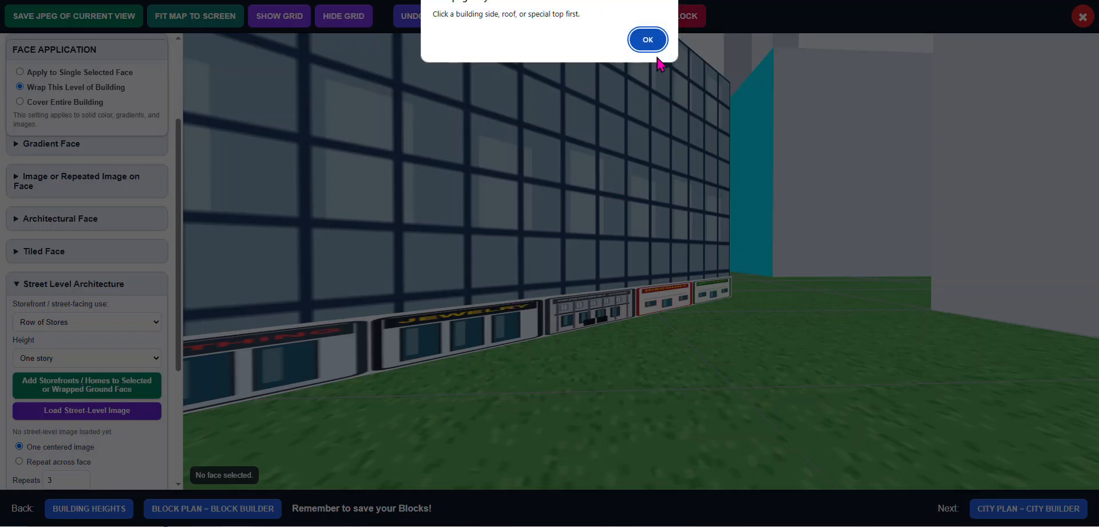
click(648, 41)
click(518, 316)
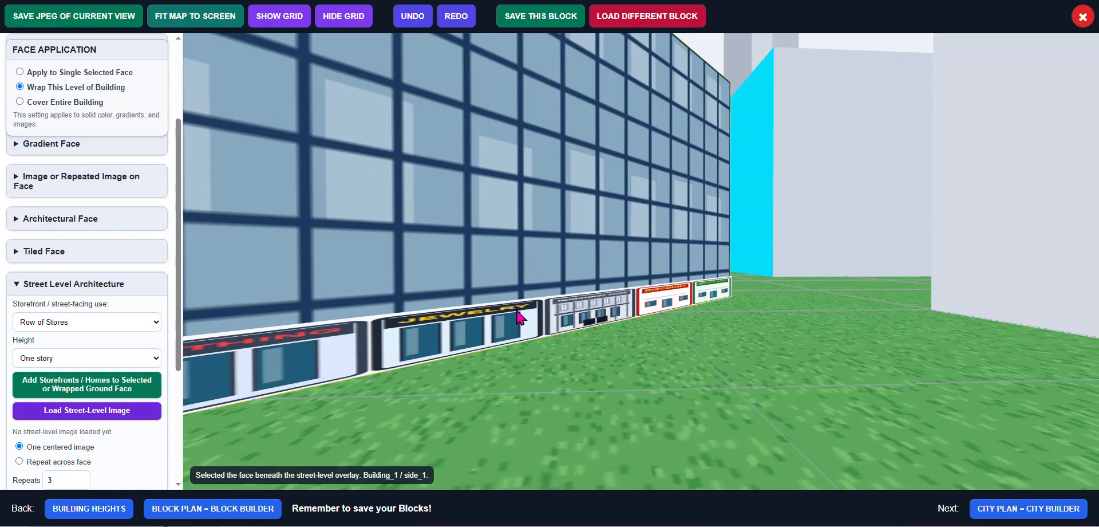
click(92, 385)
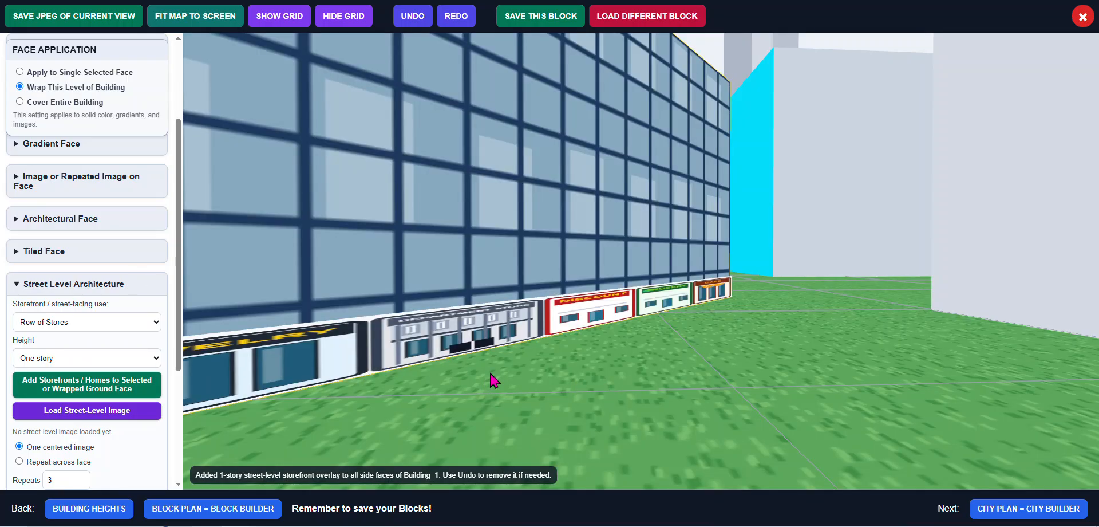
Give the small hexagonal building a Pyramid roof using the Building Tops / Roofs options
scroll(491, 373, down, 5)
drag(419, 354, 446, 343)
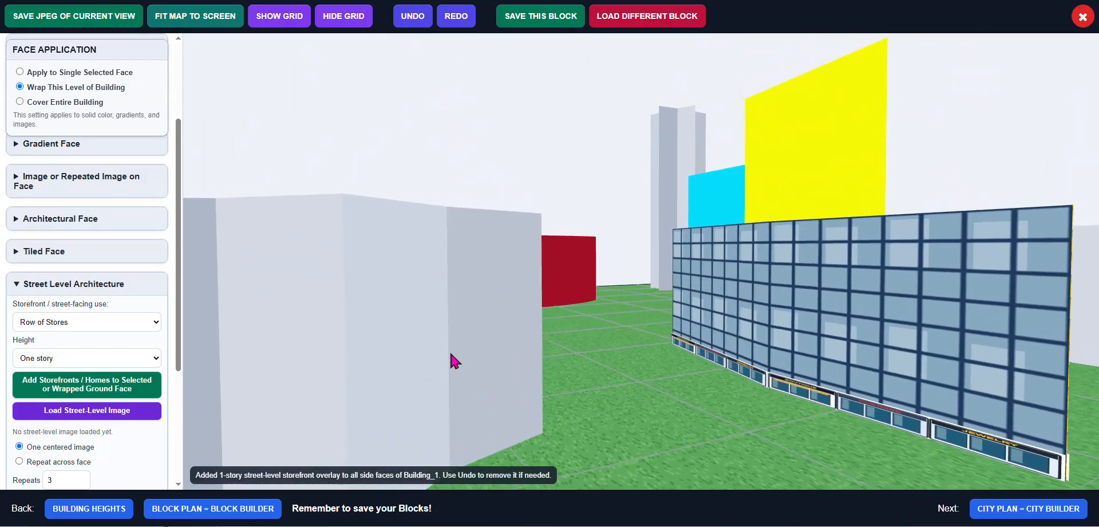
click(450, 356)
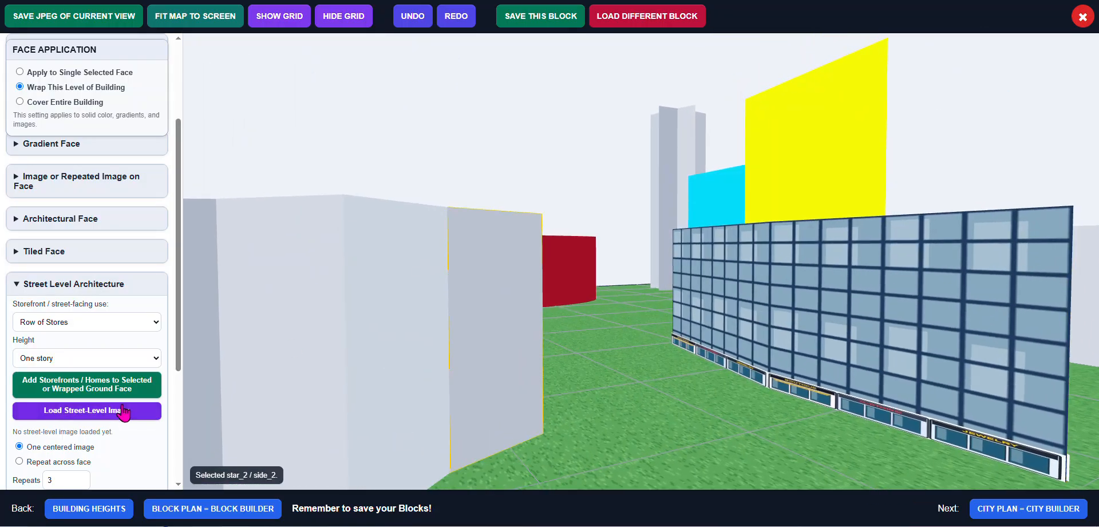
click(69, 286)
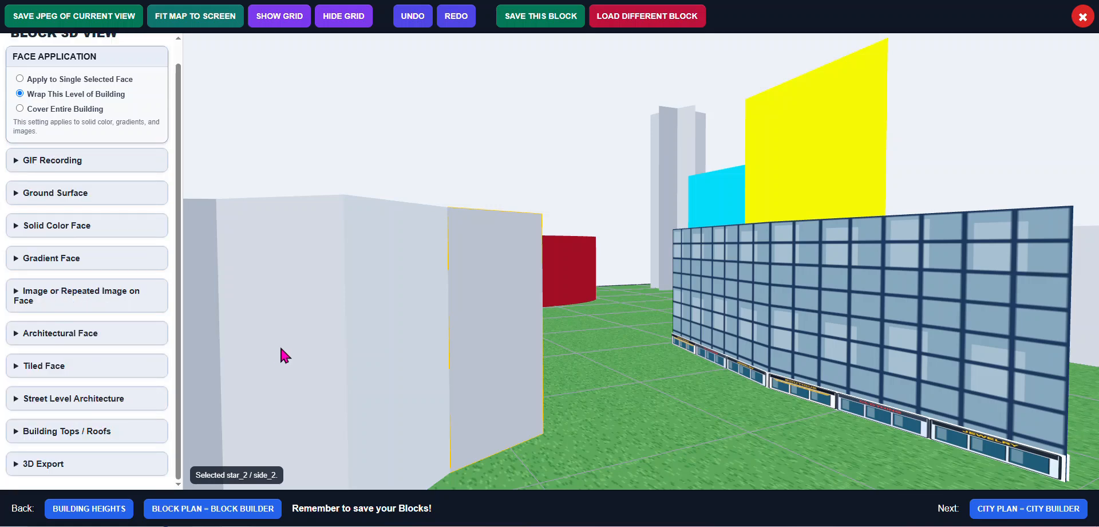
drag(280, 348, 303, 365)
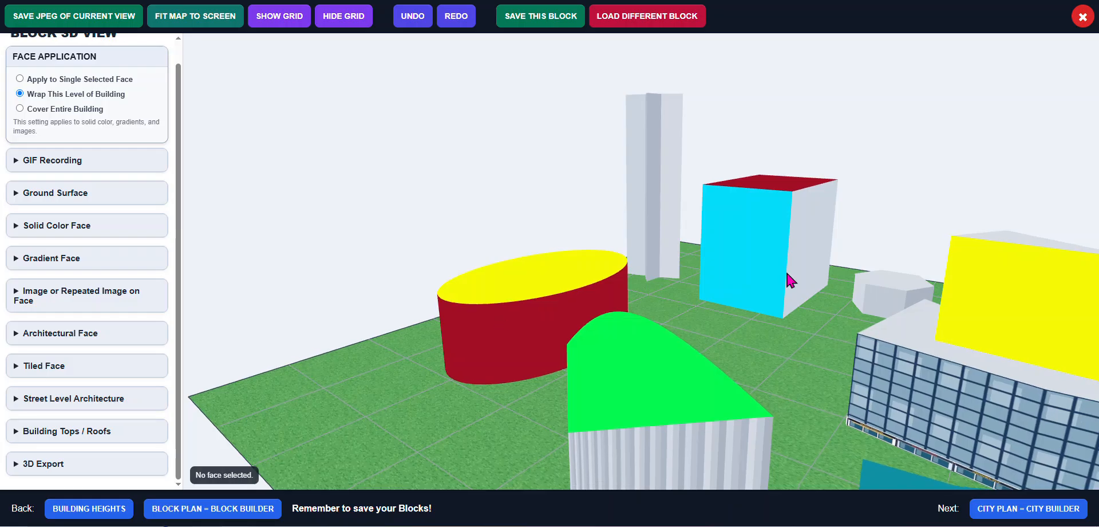
click(907, 285)
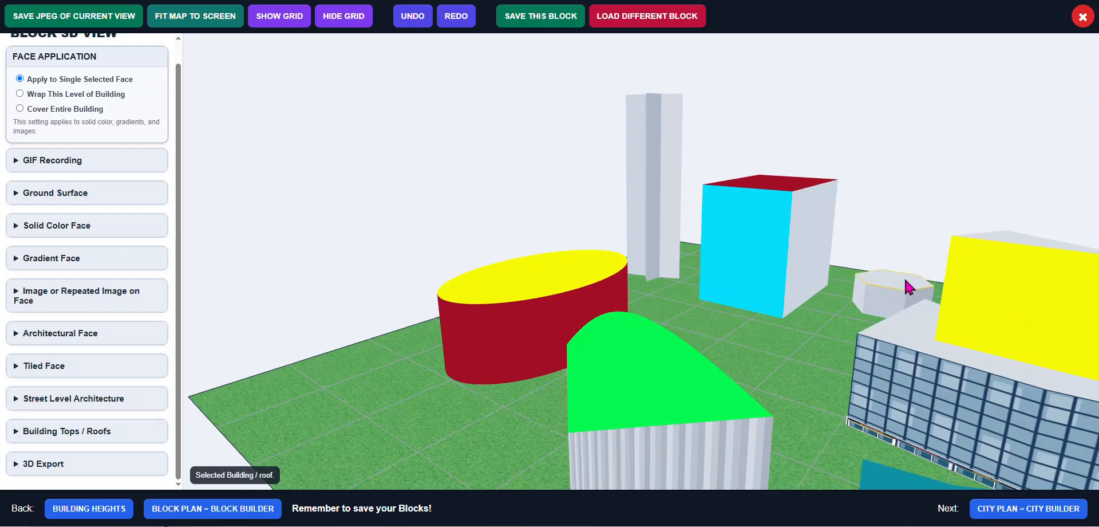
click(33, 430)
scroll(32, 424, down, 3)
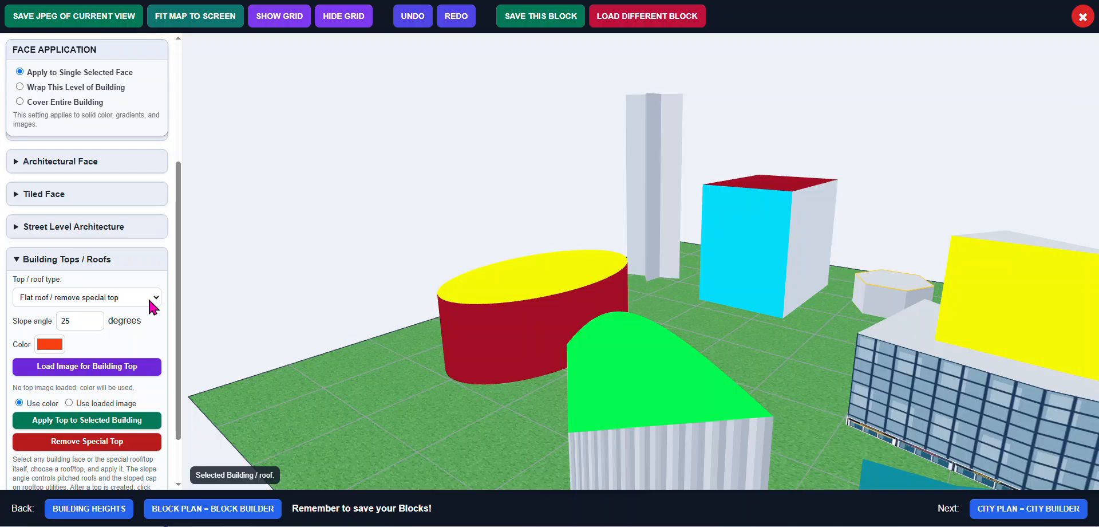
click(158, 297)
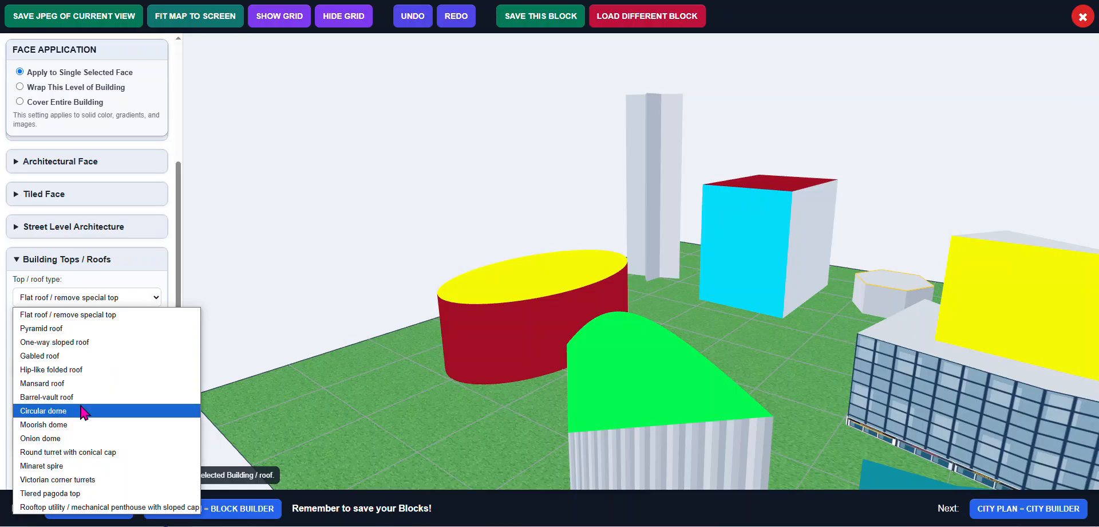
click(80, 329)
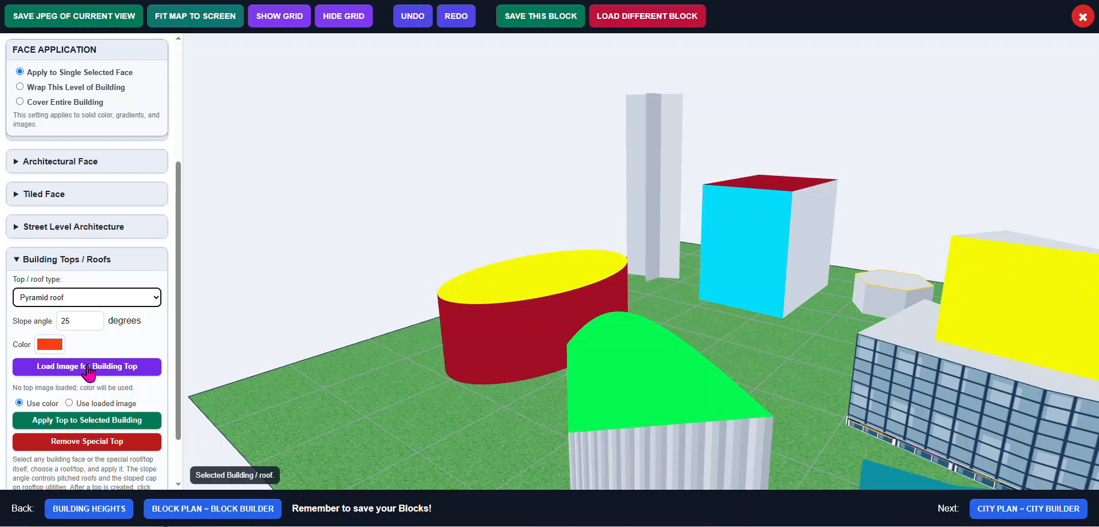
click(89, 420)
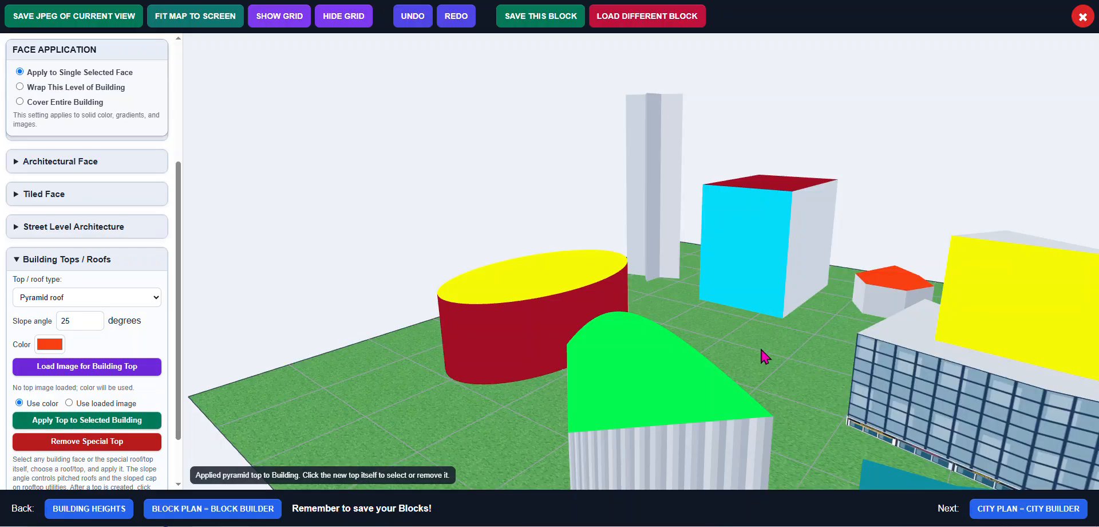
Orbit around the block to examine the new pyramid roof and the surrounding buildings
drag(831, 348, 726, 335)
click(726, 336)
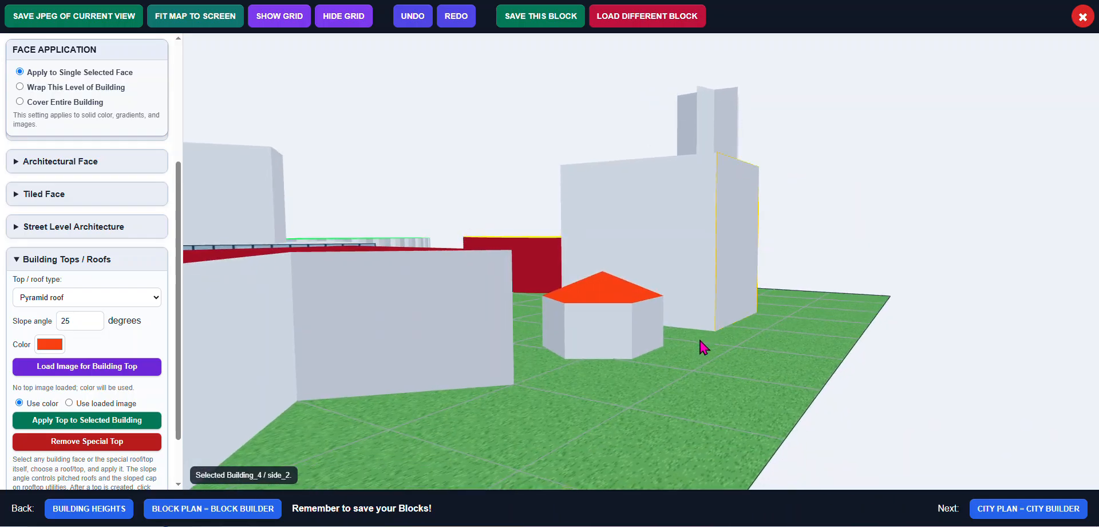
scroll(559, 346, up, 2)
scroll(559, 343, up, 3)
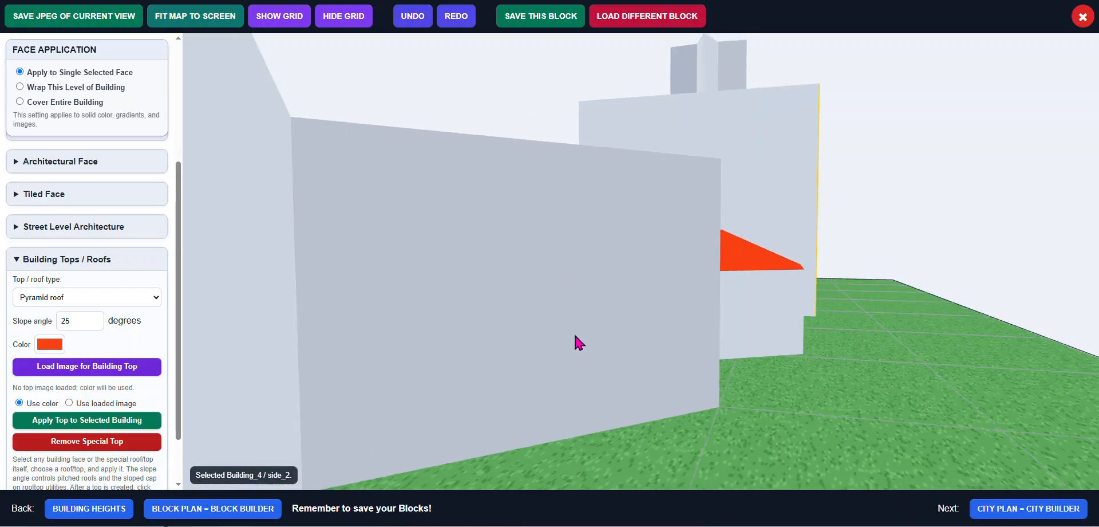
scroll(575, 340, down, 3)
click(569, 352)
scroll(575, 359, down, 3)
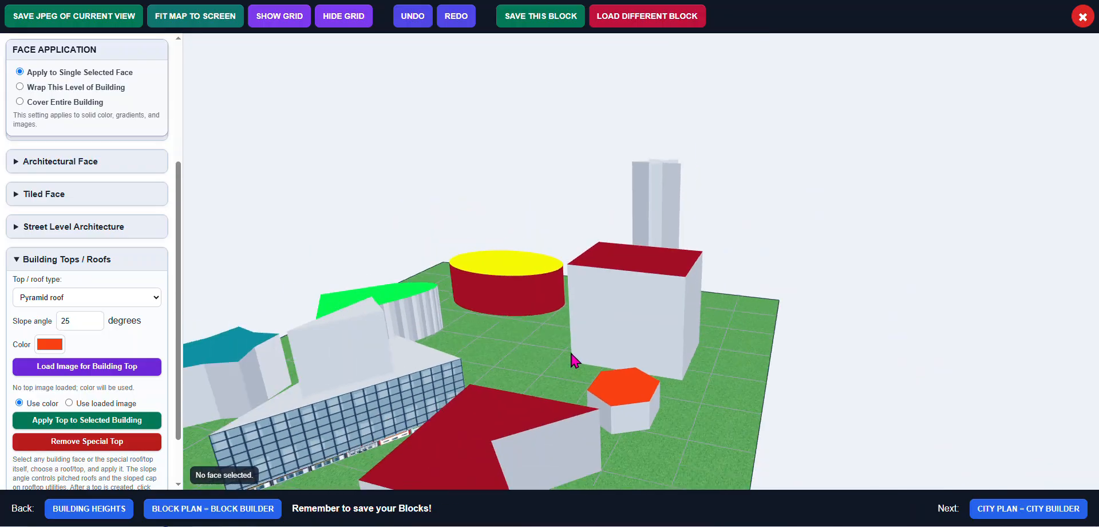
drag(355, 352, 462, 336)
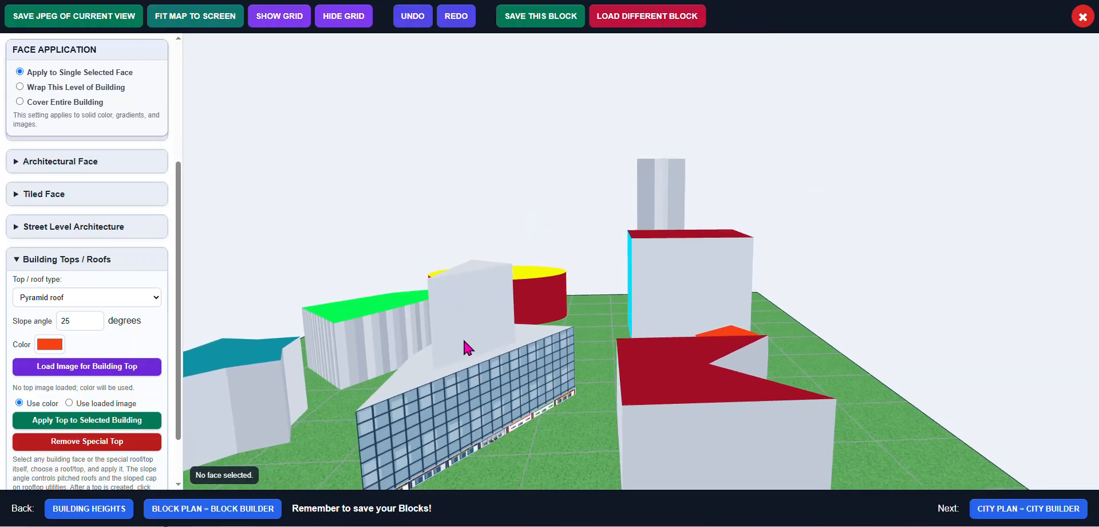
click(463, 318)
click(465, 322)
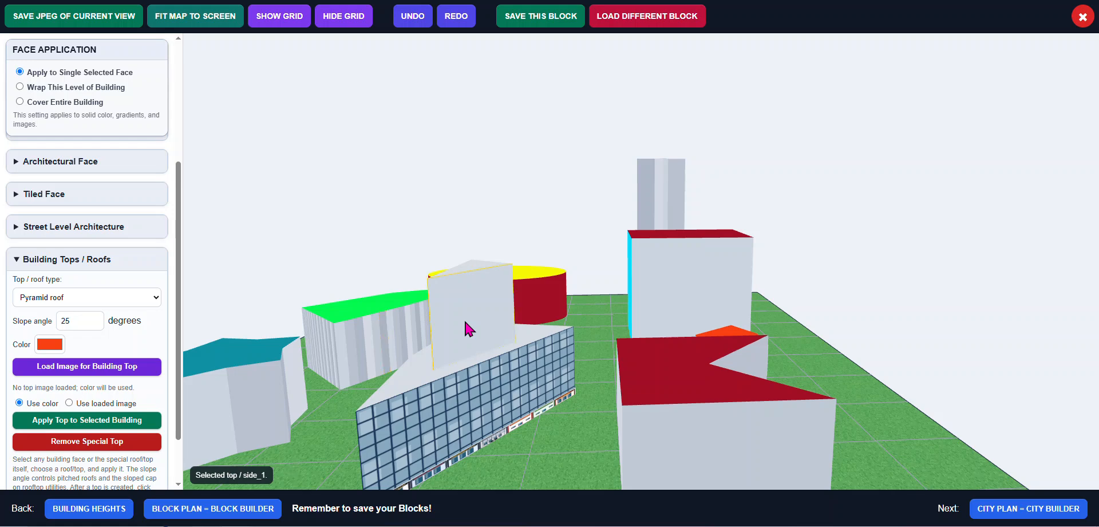
scroll(143, 327, down, 1)
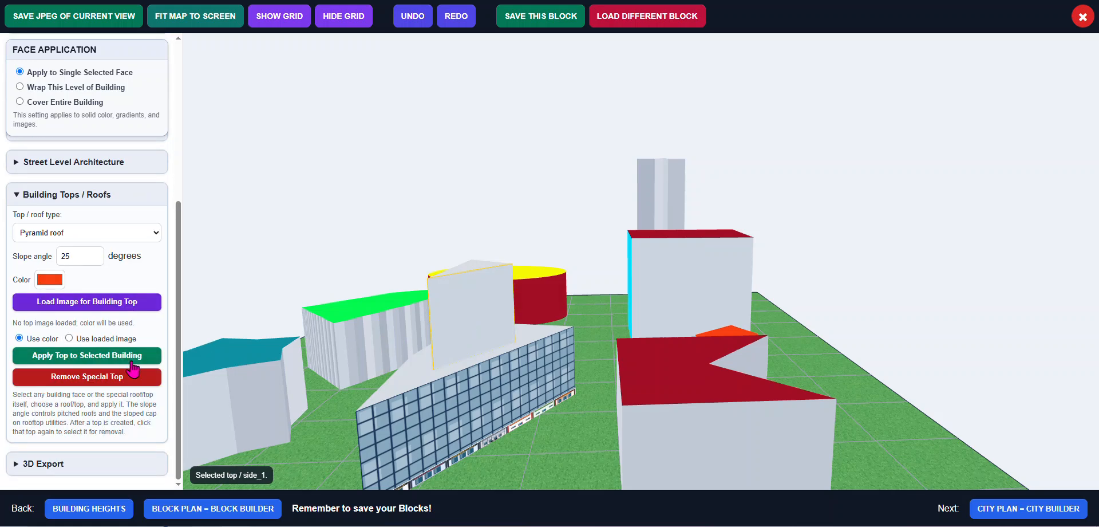
Export the block as a glTF 3D file (web/developer version of GLB)
click(20, 466)
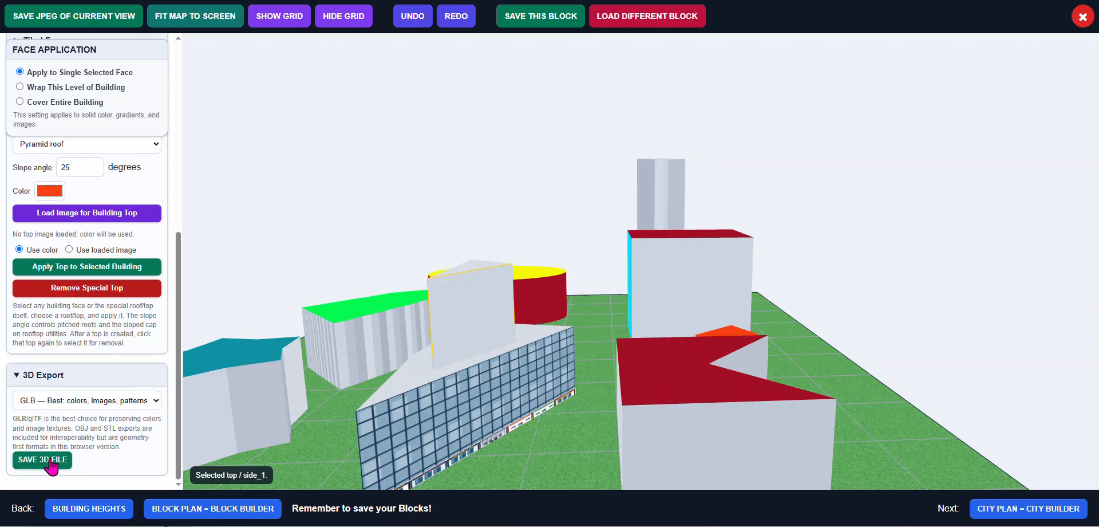
click(155, 401)
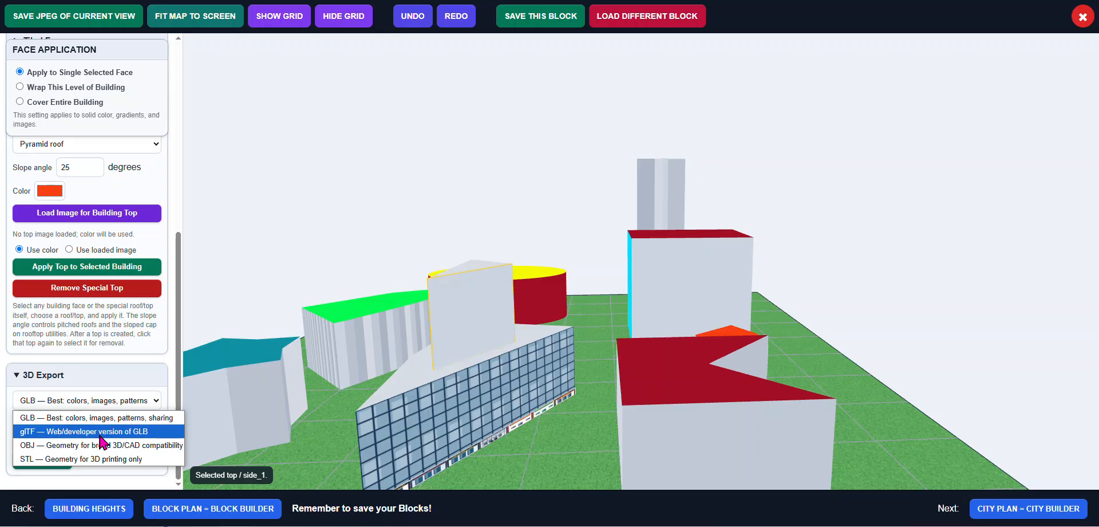
click(101, 431)
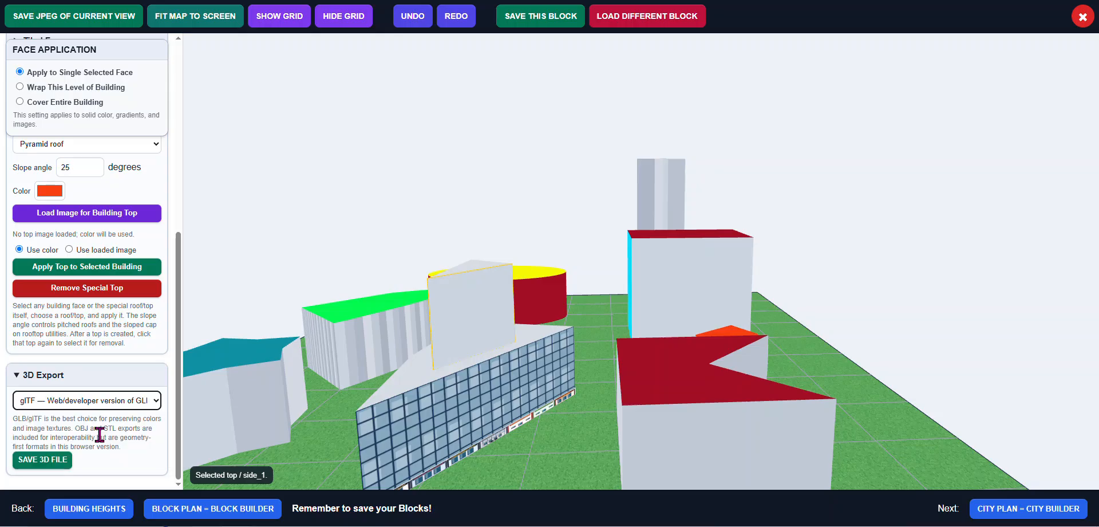
click(49, 463)
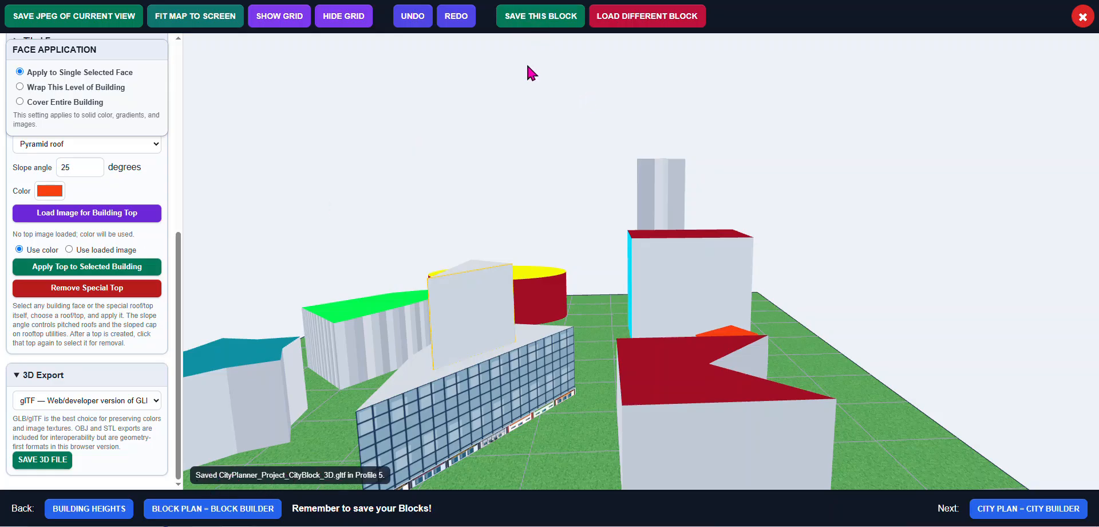
Save the current block
scroll(527, 71, down, 5)
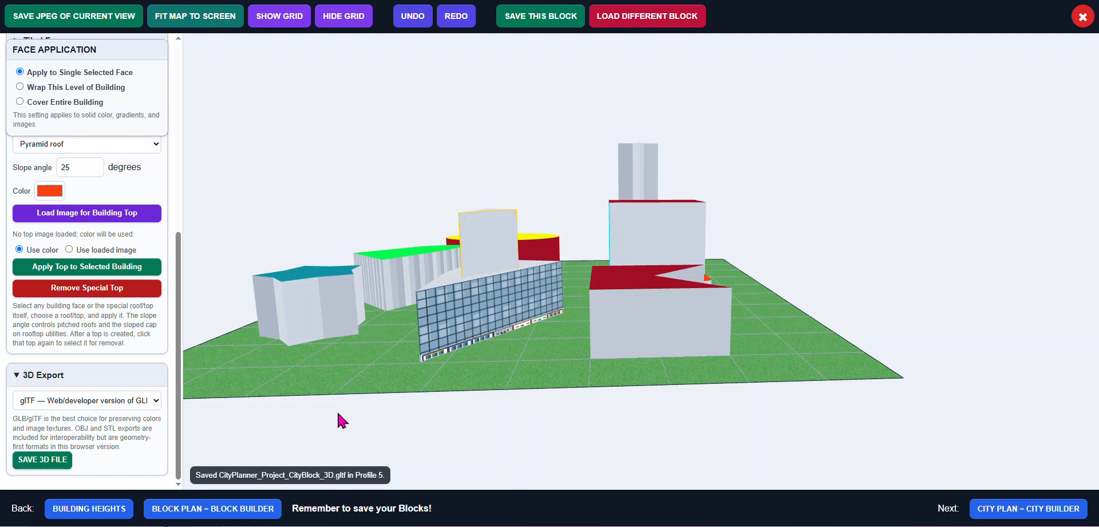
click(542, 25)
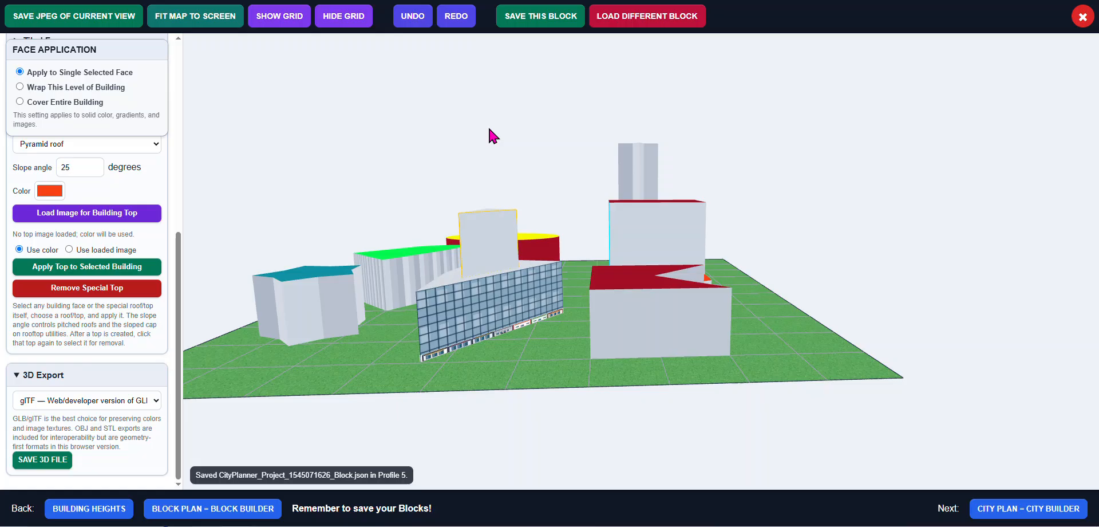
Select the star-shaped building's side and wrap the Bricks092_1K-JPG_Color.jpg image, fitted, around that building level
drag(488, 129, 527, 134)
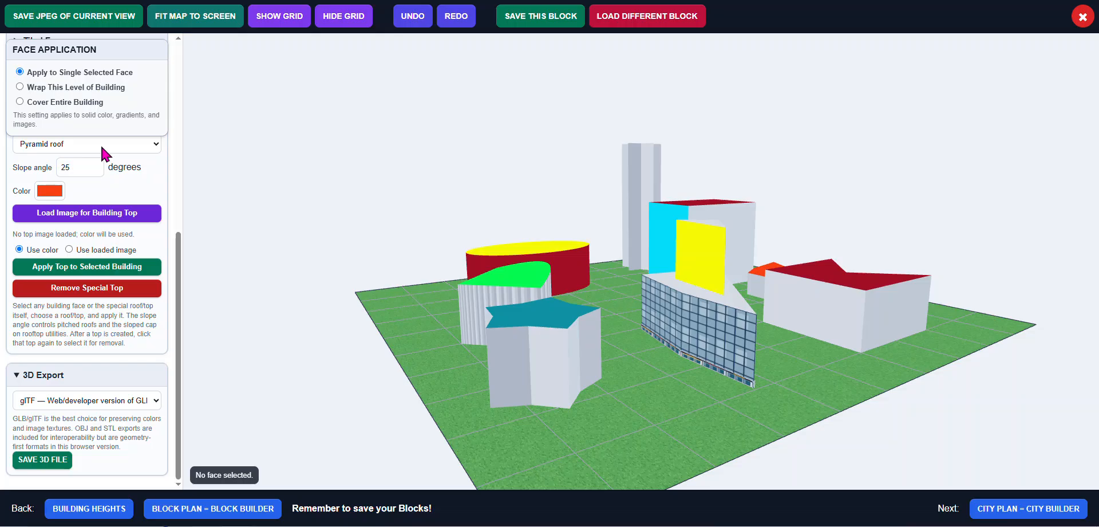
click(558, 362)
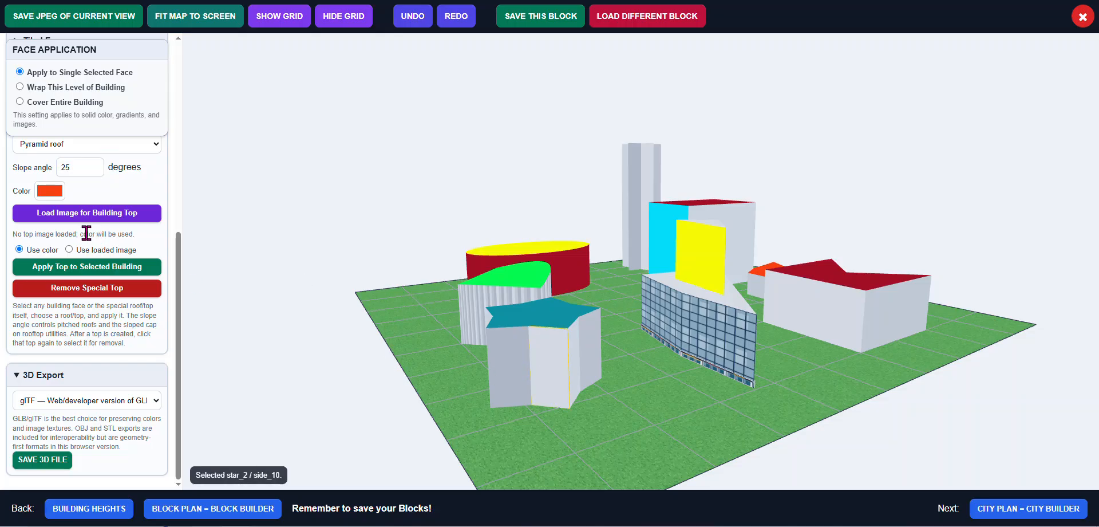
click(16, 378)
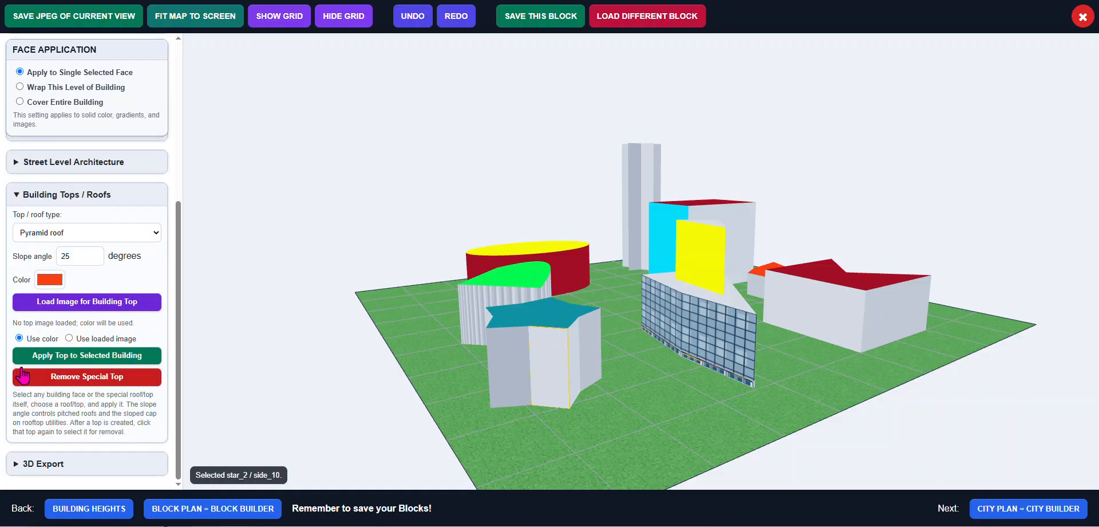
scroll(40, 304, up, 2)
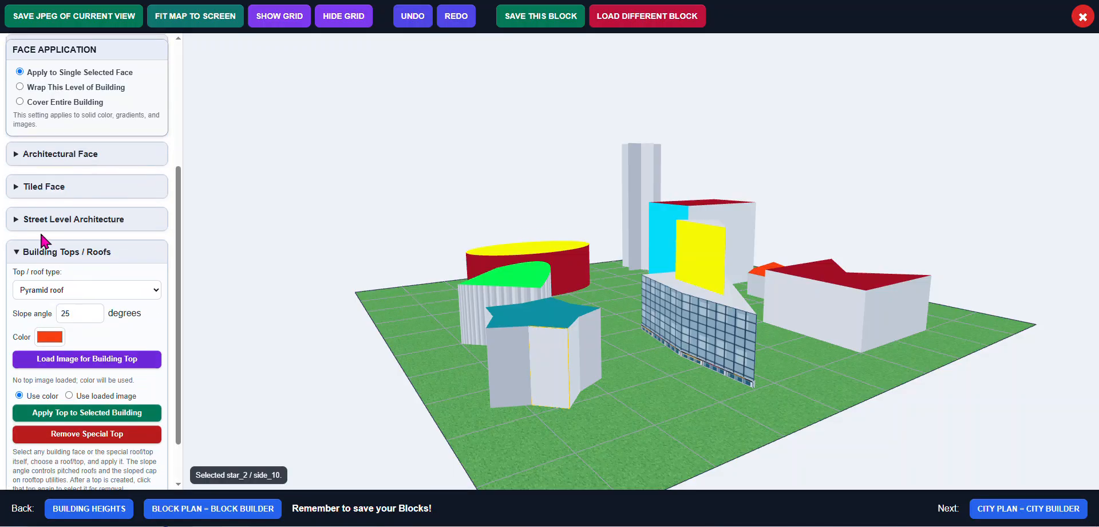
click(17, 258)
scroll(35, 234, up, 1)
scroll(36, 234, down, 1)
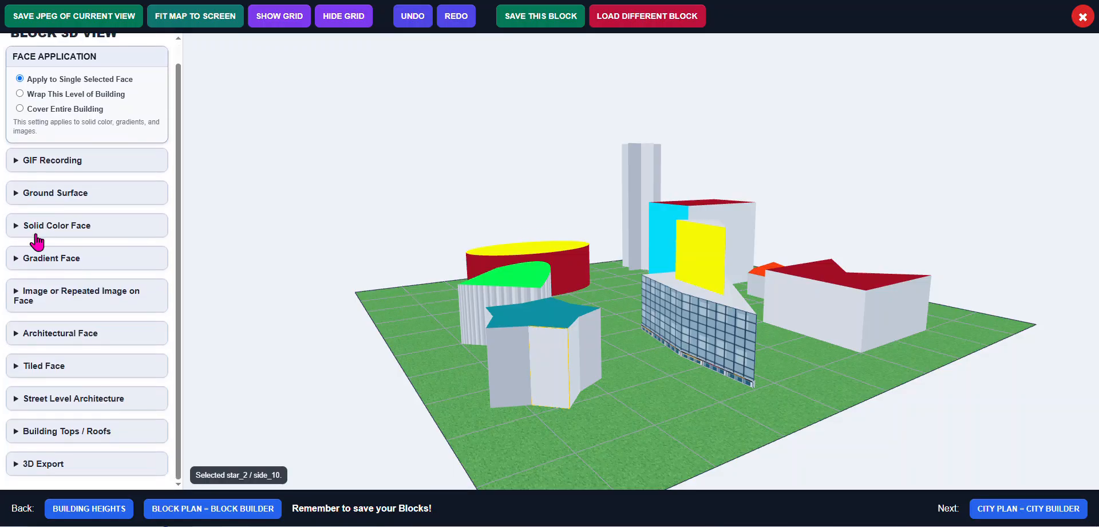
click(19, 300)
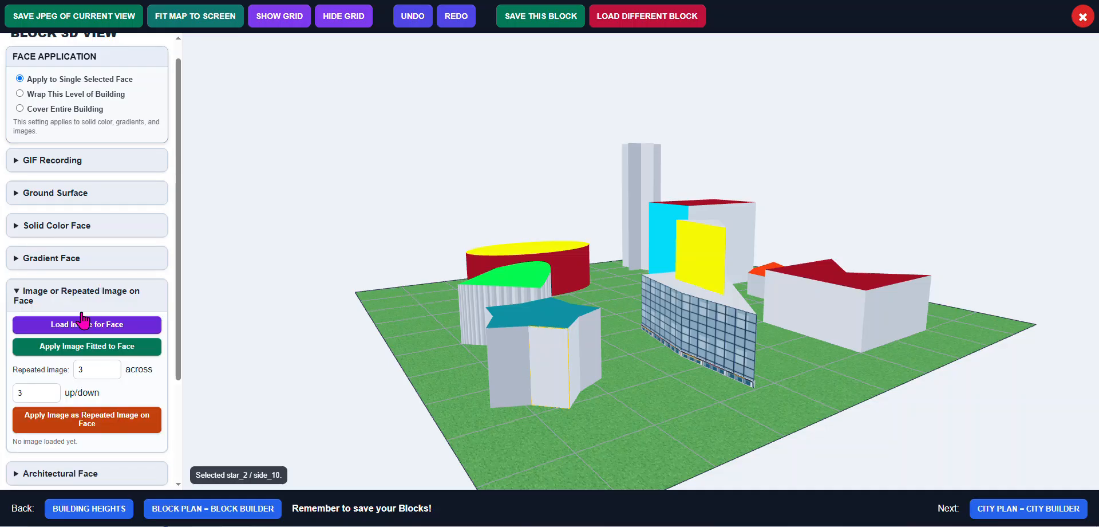
click(103, 327)
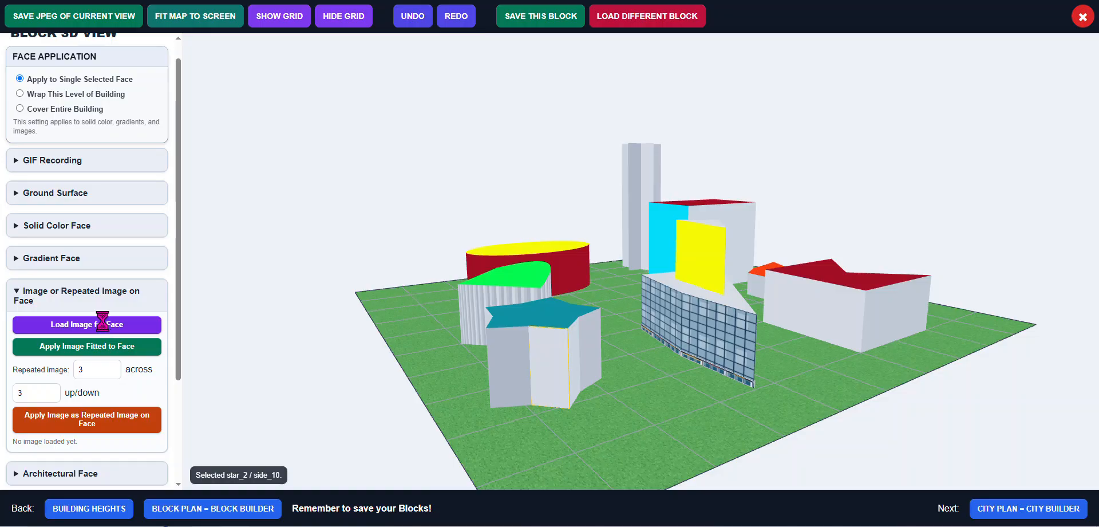
click(105, 324)
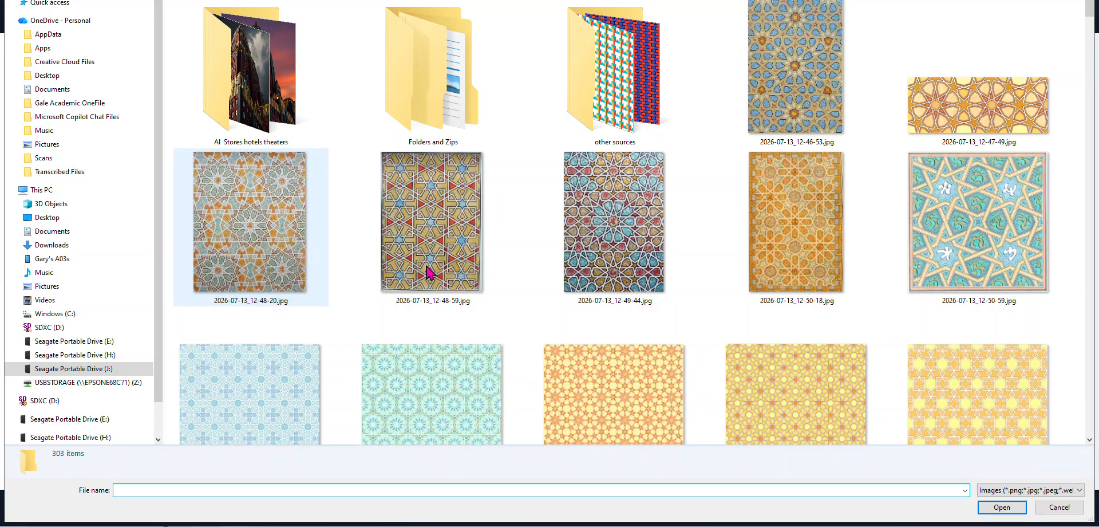
scroll(526, 283, down, 5)
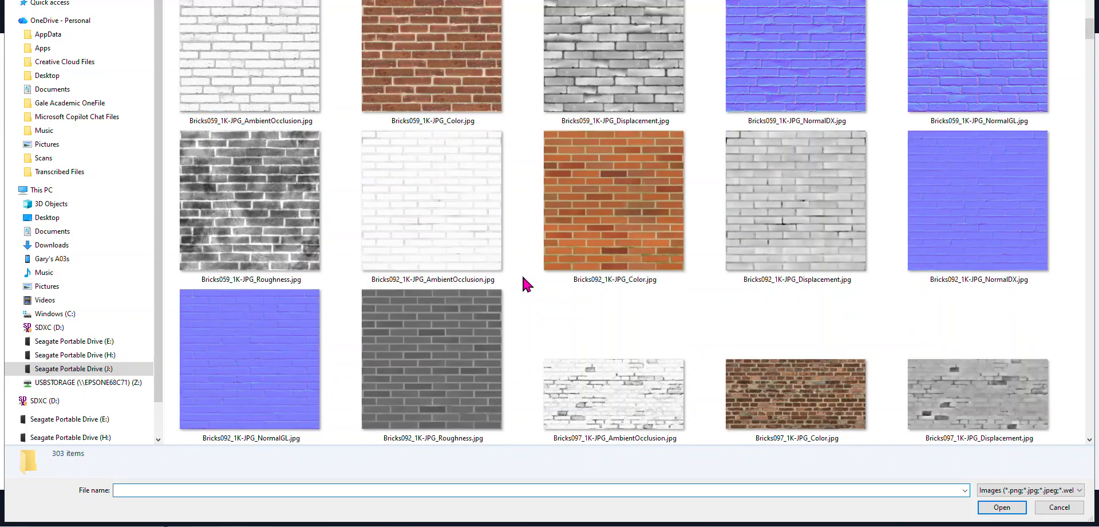
scroll(527, 282, down, 10)
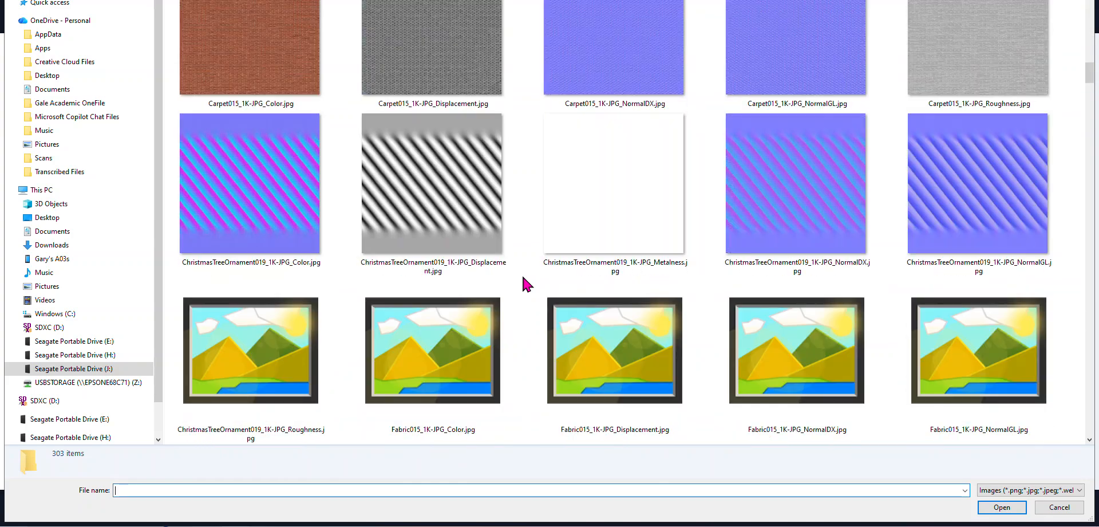
scroll(527, 282, down, 4)
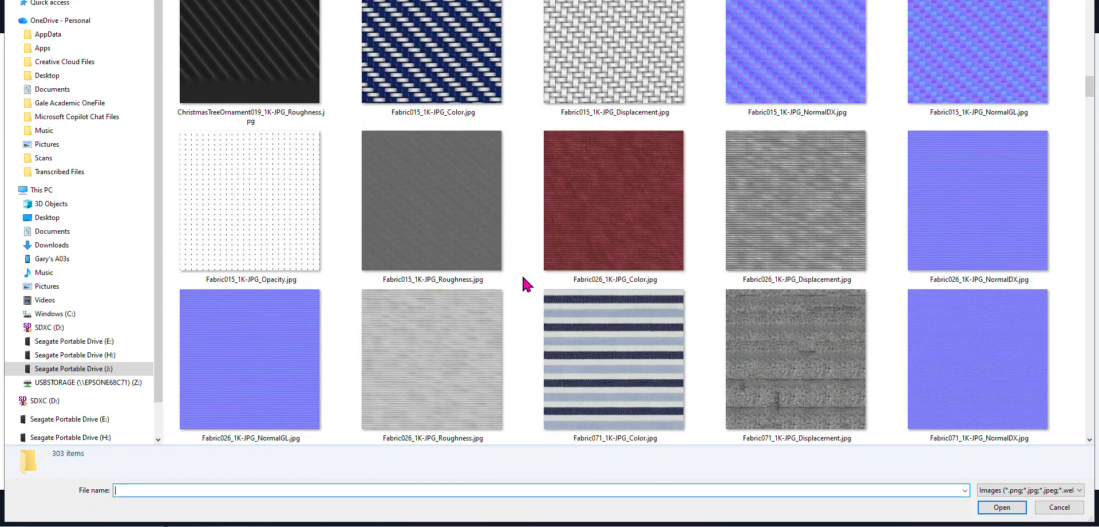
scroll(527, 283, up, 8)
scroll(526, 283, up, 3)
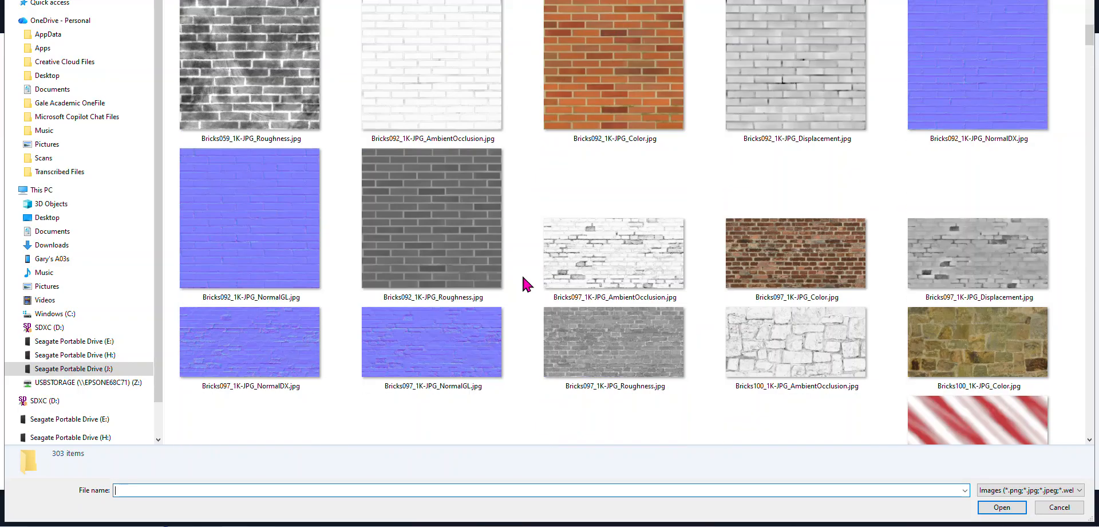
double_click(629, 90)
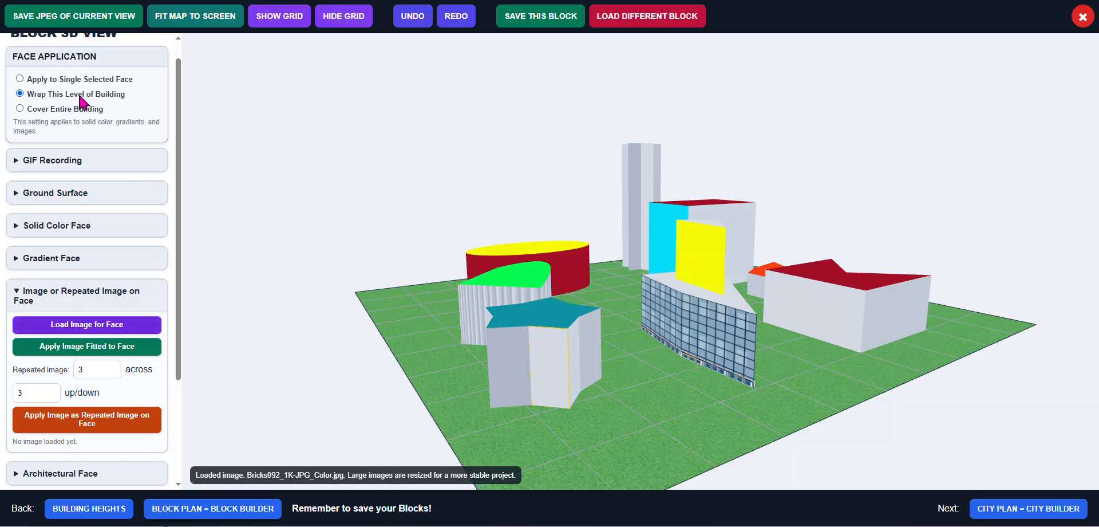
click(106, 353)
scroll(176, 351, up, 1)
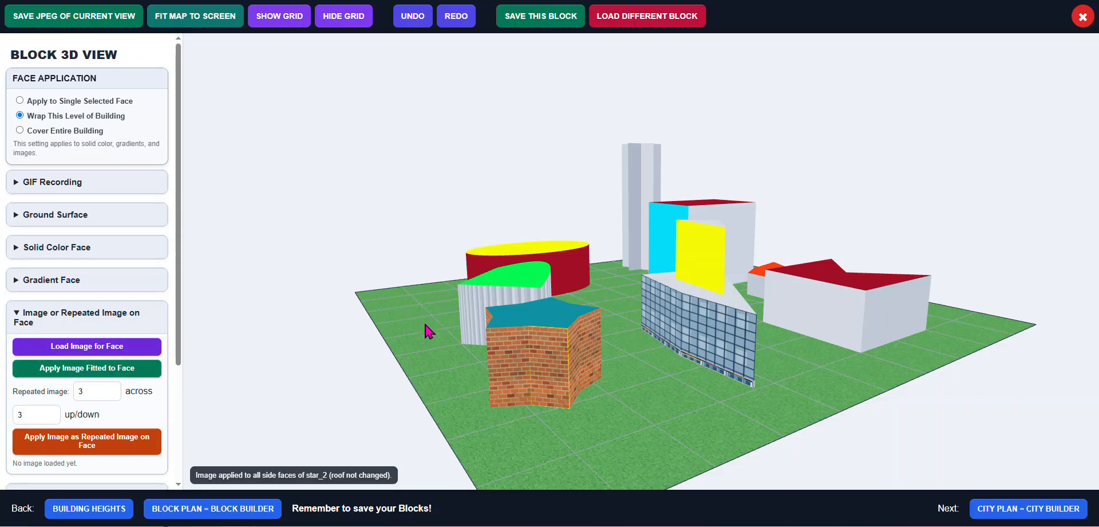
Apply the fitted brick image to the entire green-topped ribbed building
drag(426, 331, 446, 329)
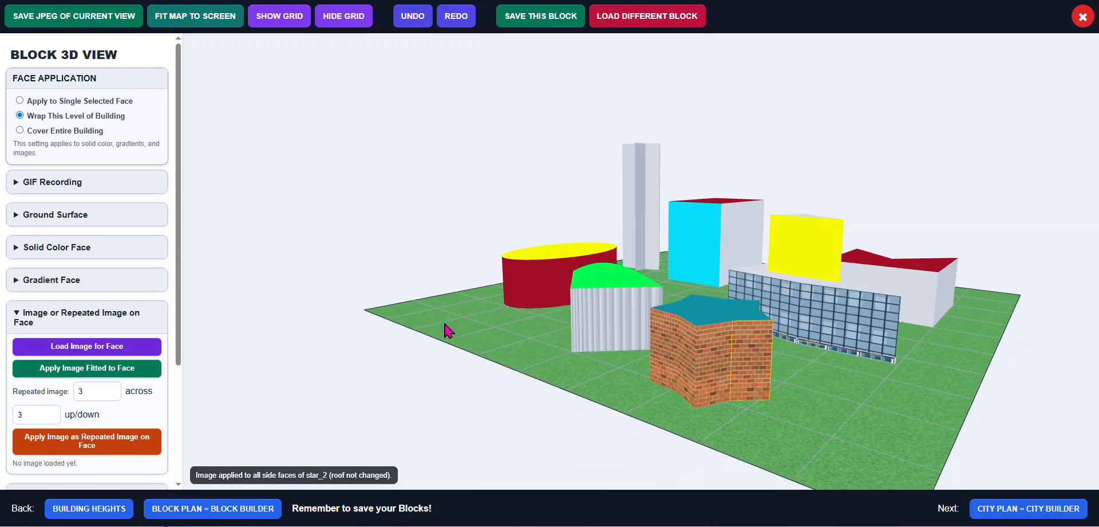
click(603, 315)
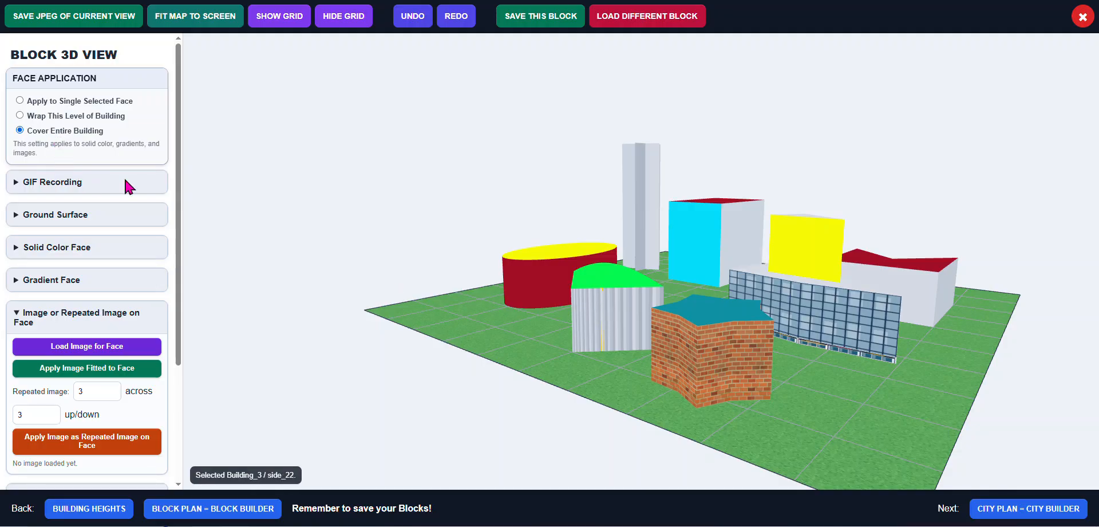
click(96, 372)
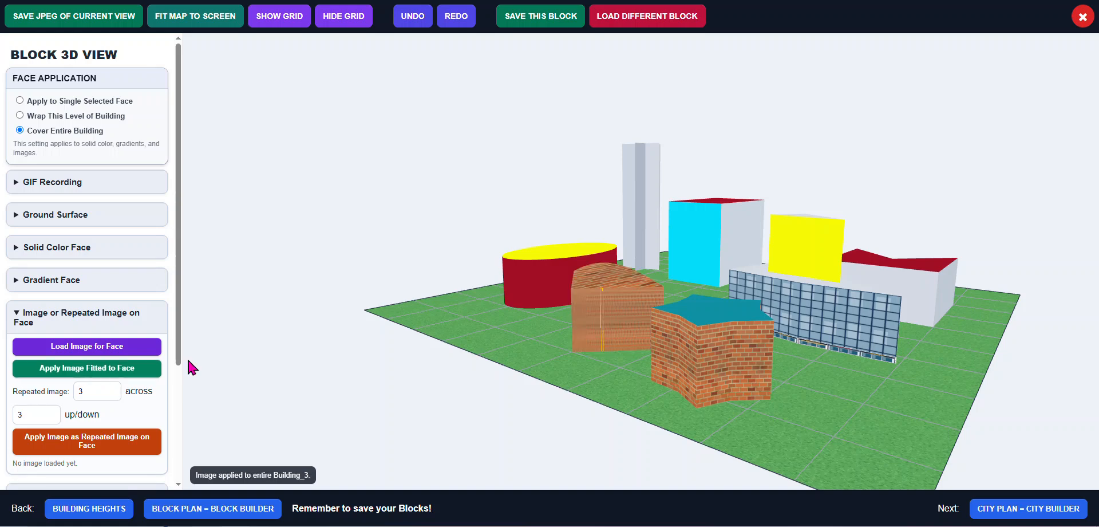
Orbit and zoom around the block to examine the brick-textured buildings up close
drag(481, 318, 468, 353)
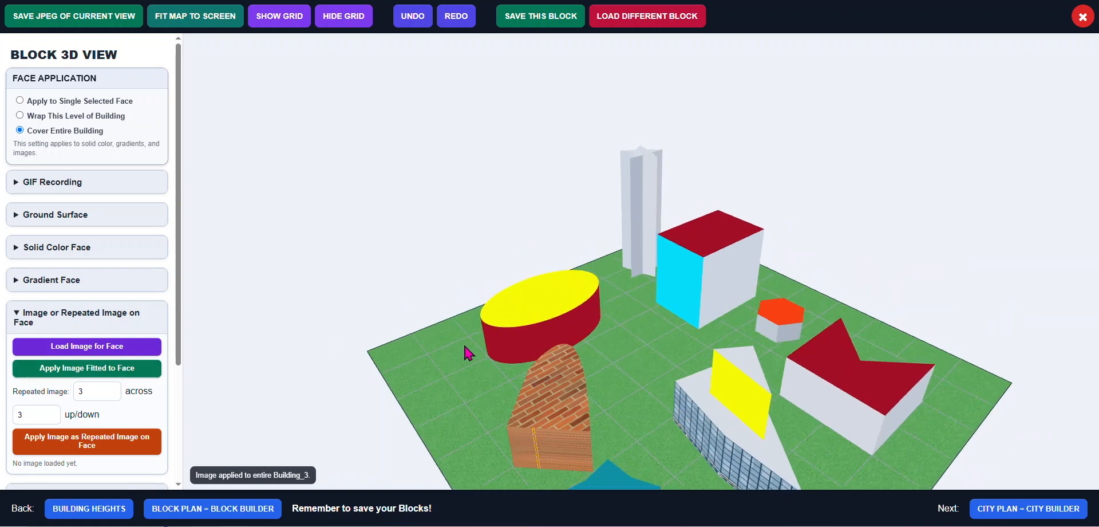
scroll(569, 465, up, 5)
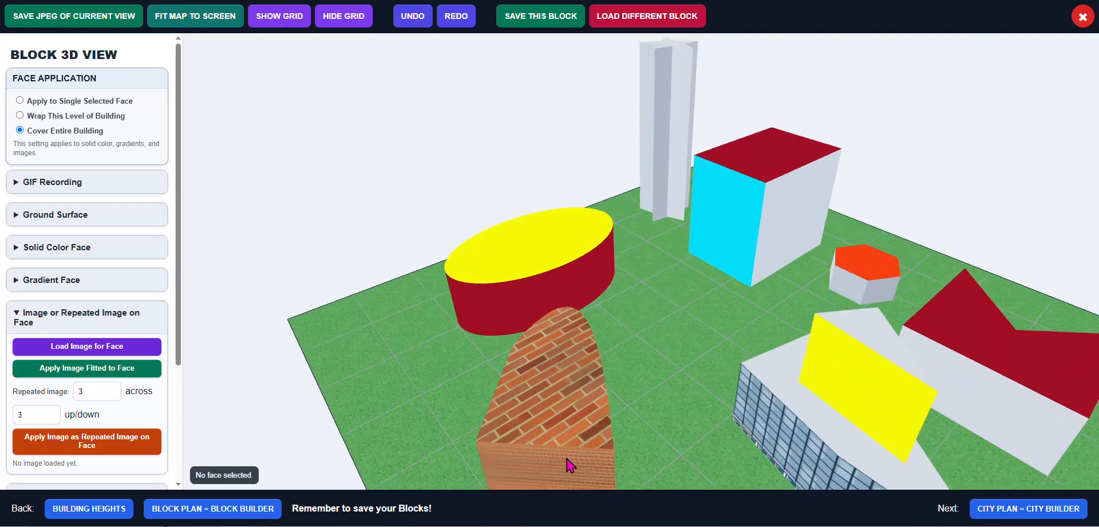
drag(480, 438, 569, 358)
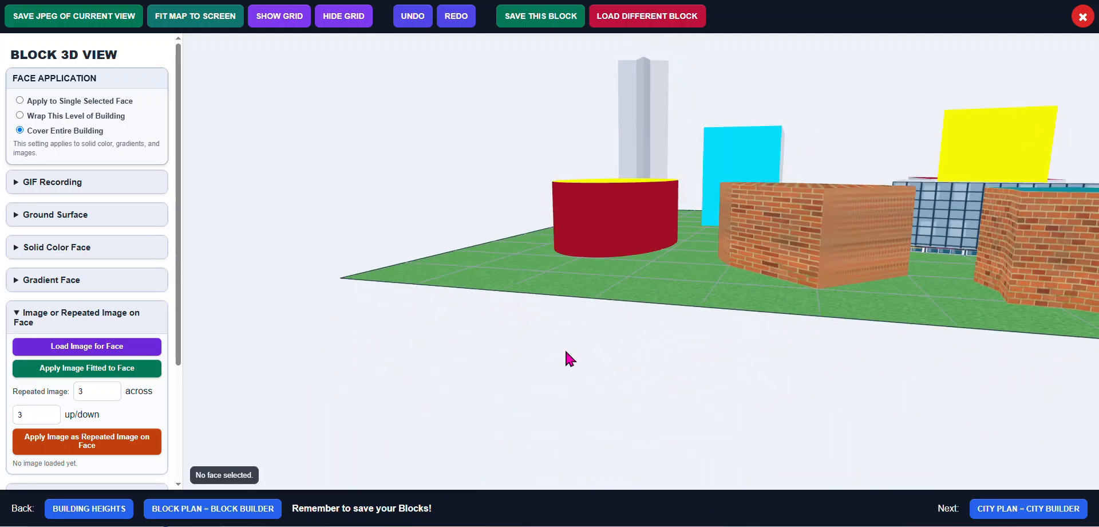
drag(819, 272, 700, 293)
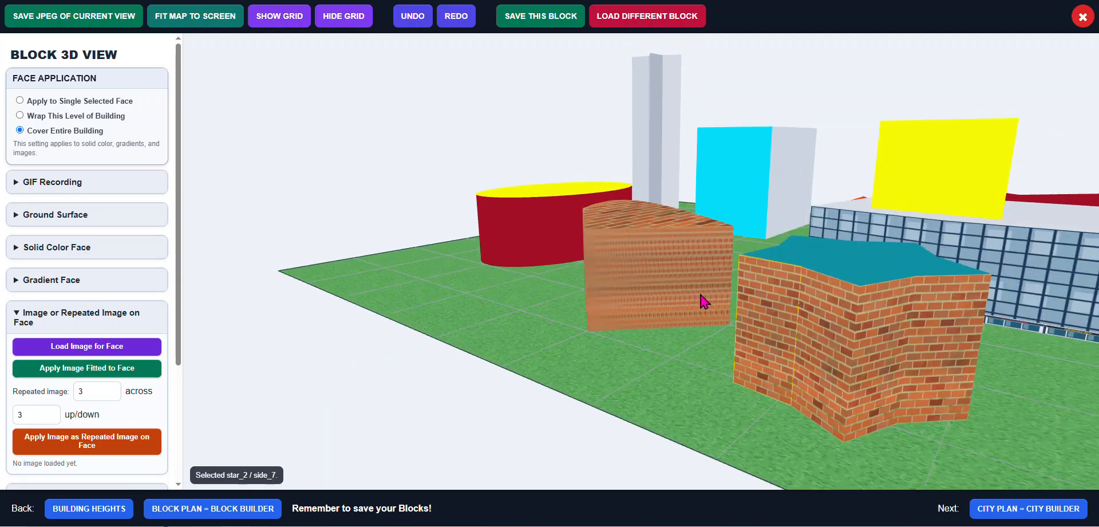
scroll(700, 293, up, 2)
scroll(700, 294, up, 3)
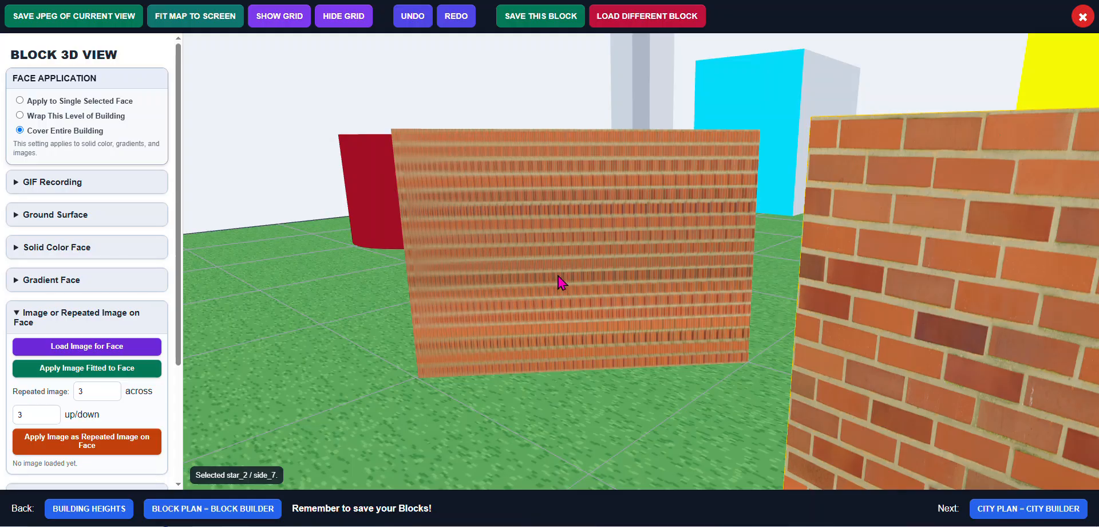
scroll(560, 281, down, 6)
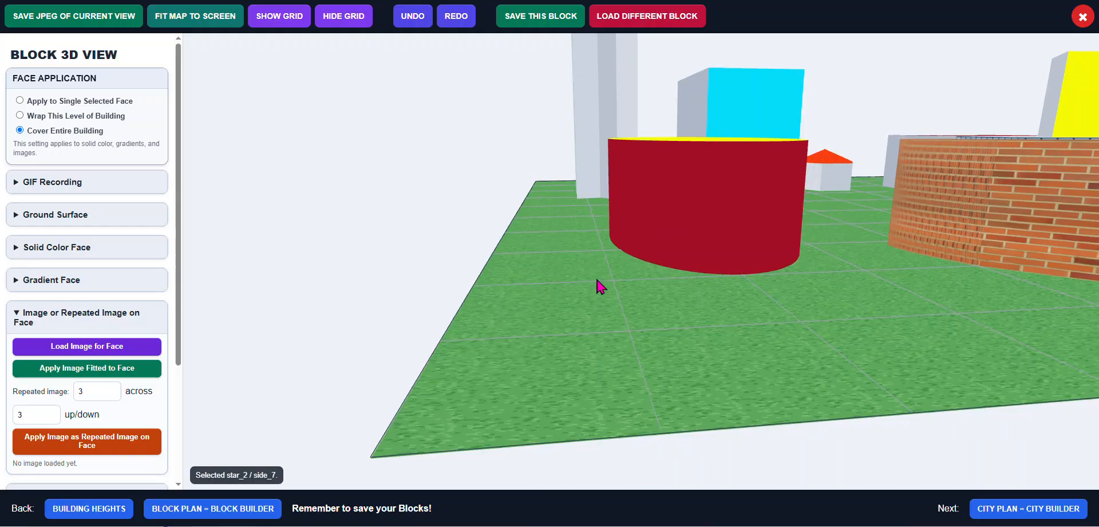
drag(596, 279, 561, 284)
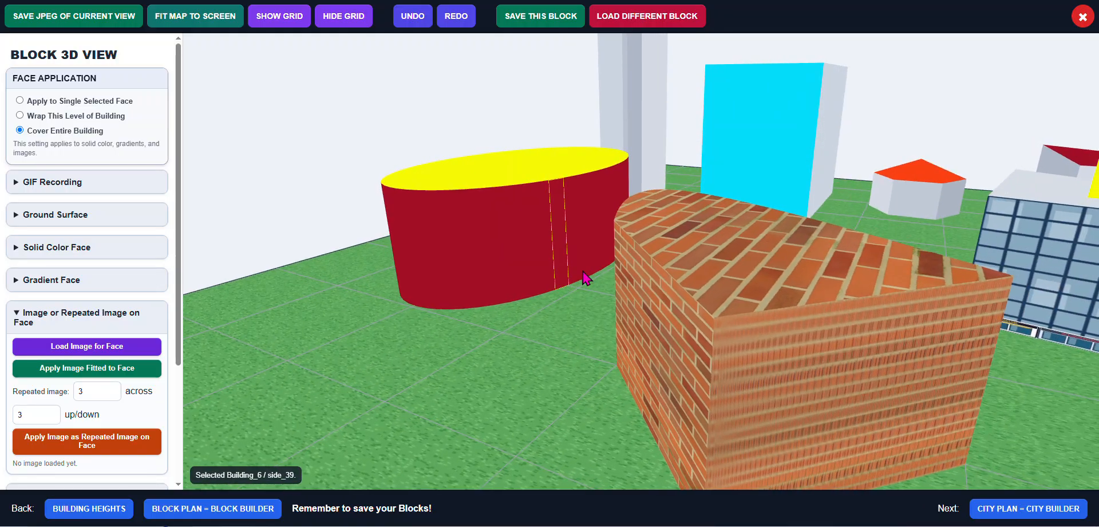
scroll(586, 278, down, 5)
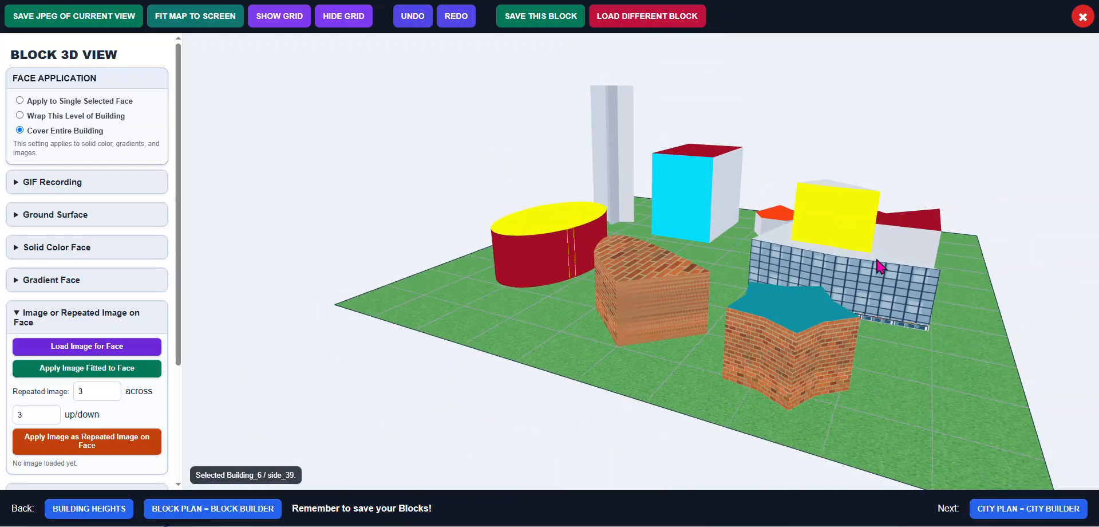
Select the tall tower's side face and load the 2026-07-13_12-49-44.jpg pattern image for faces
click(624, 167)
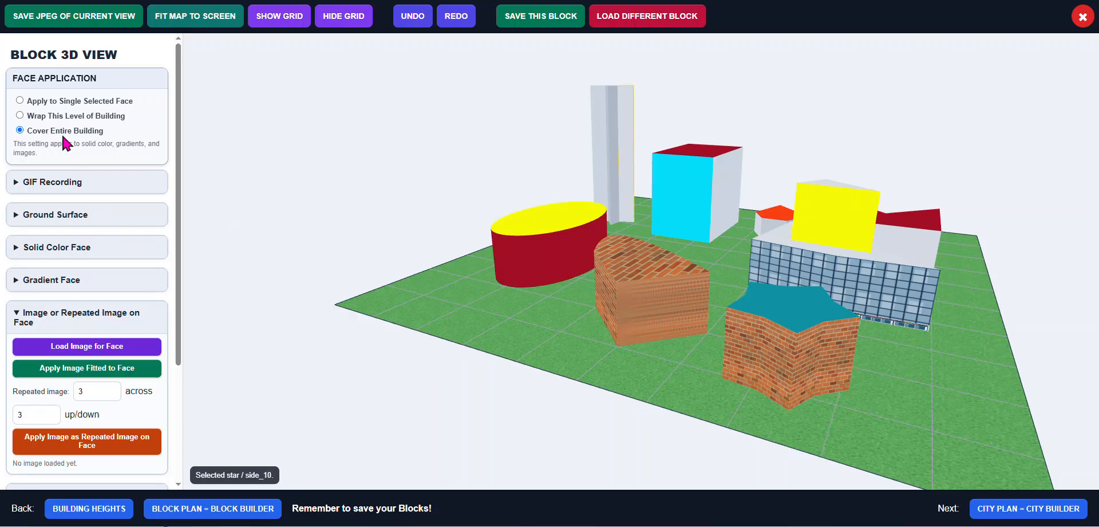
click(106, 346)
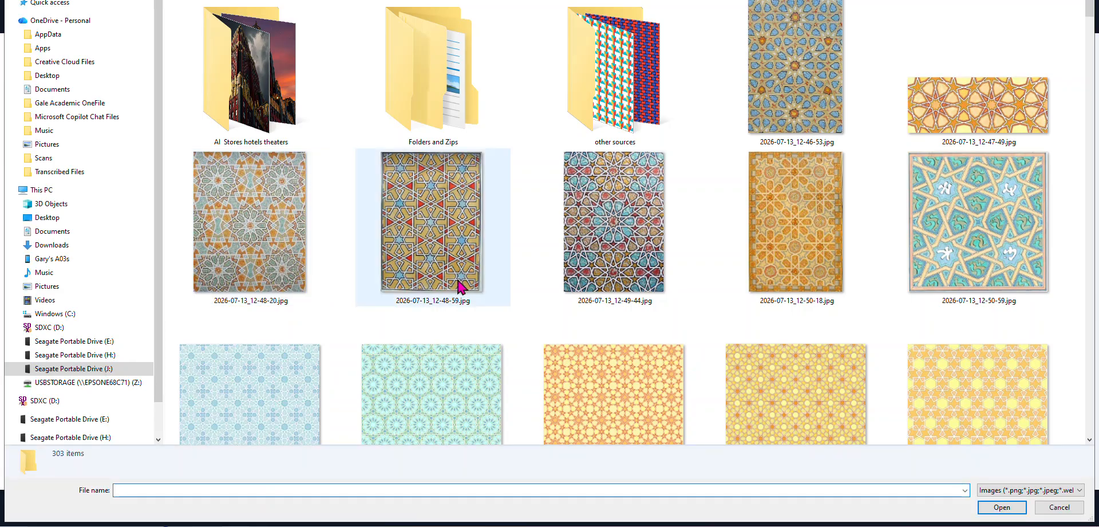
click(625, 244)
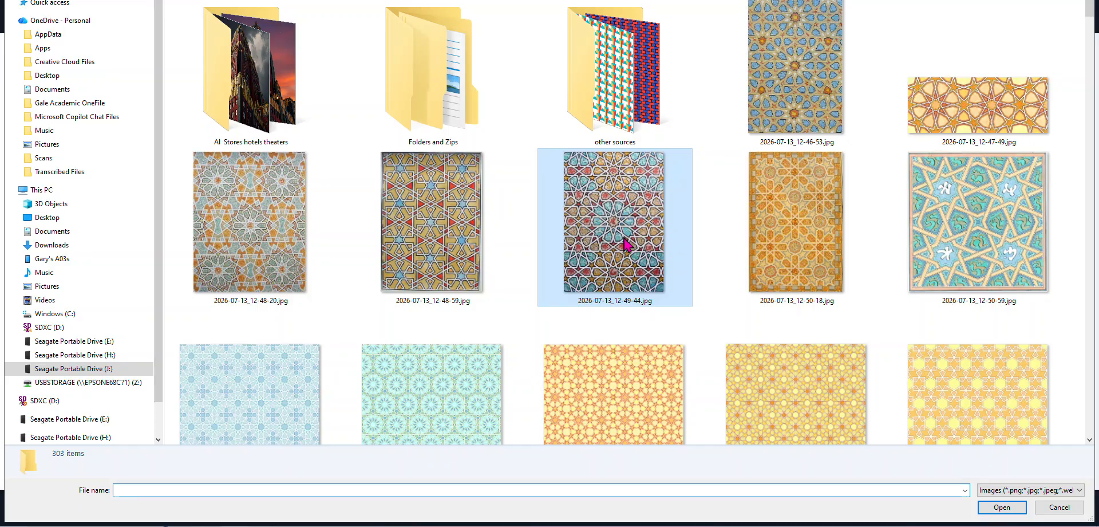
double_click(625, 245)
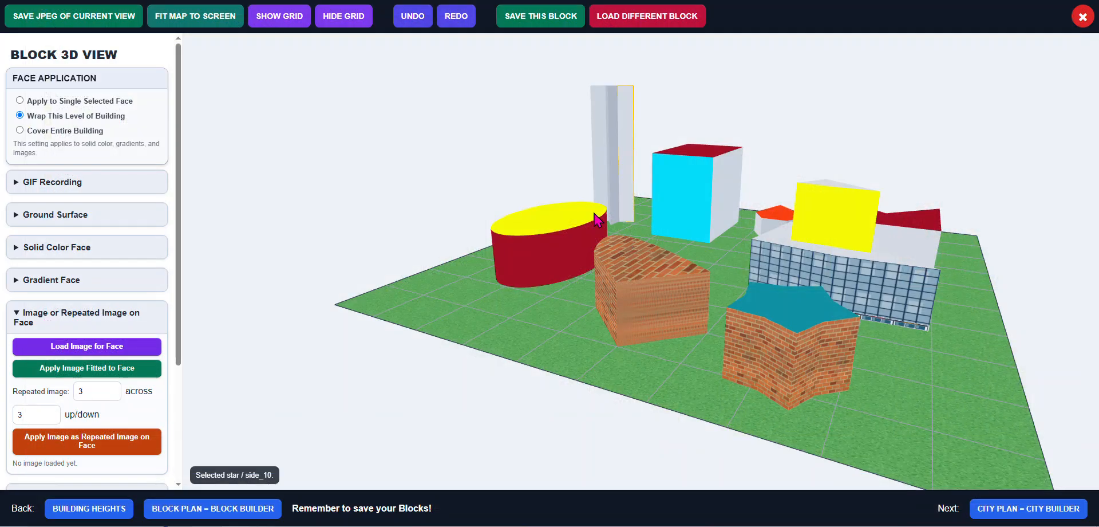
Apply the loaded pattern image, fitted, around the tall star tower's side level and onto its roof
click(96, 369)
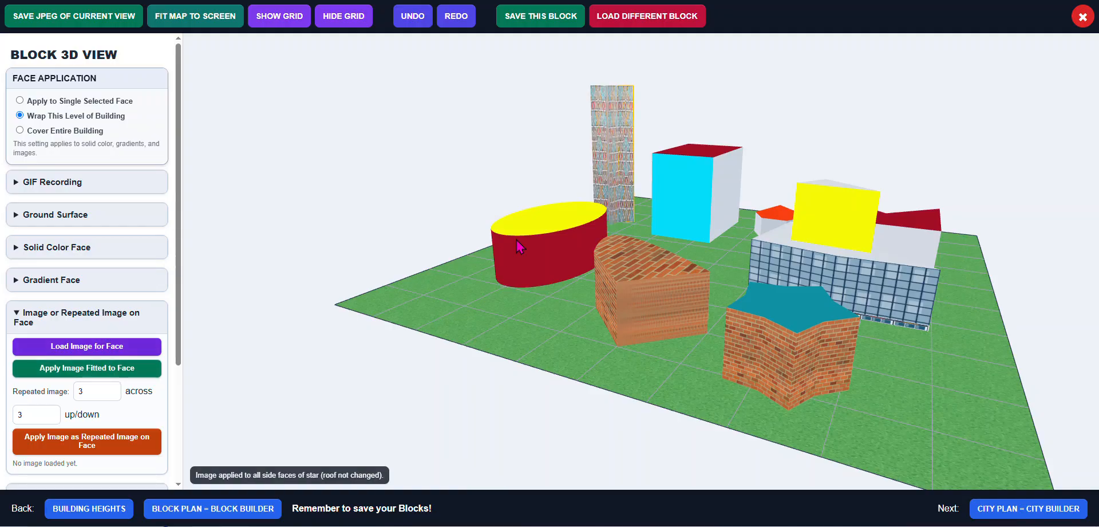
drag(713, 229, 540, 258)
scroll(664, 234, up, 4)
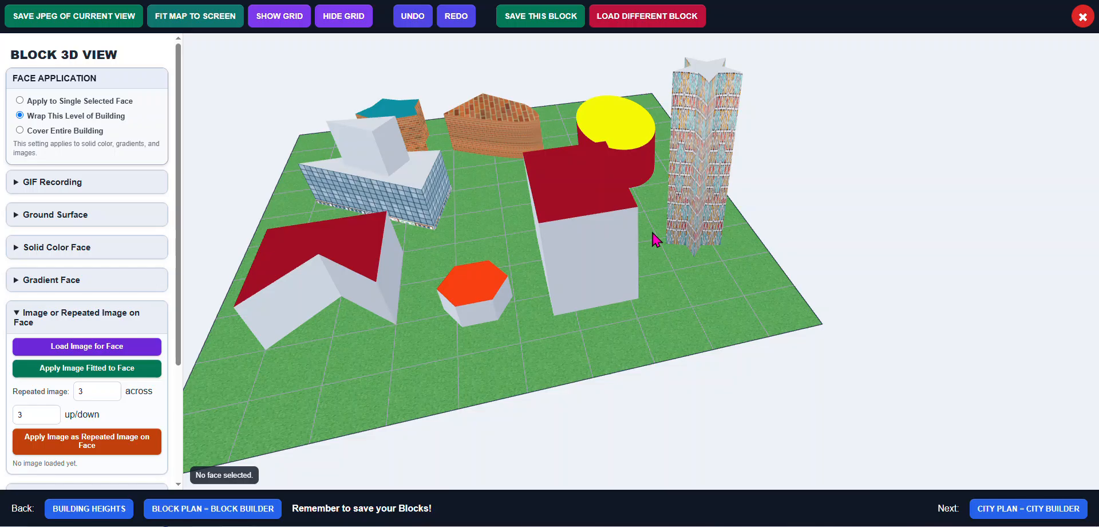
drag(672, 231, 573, 258)
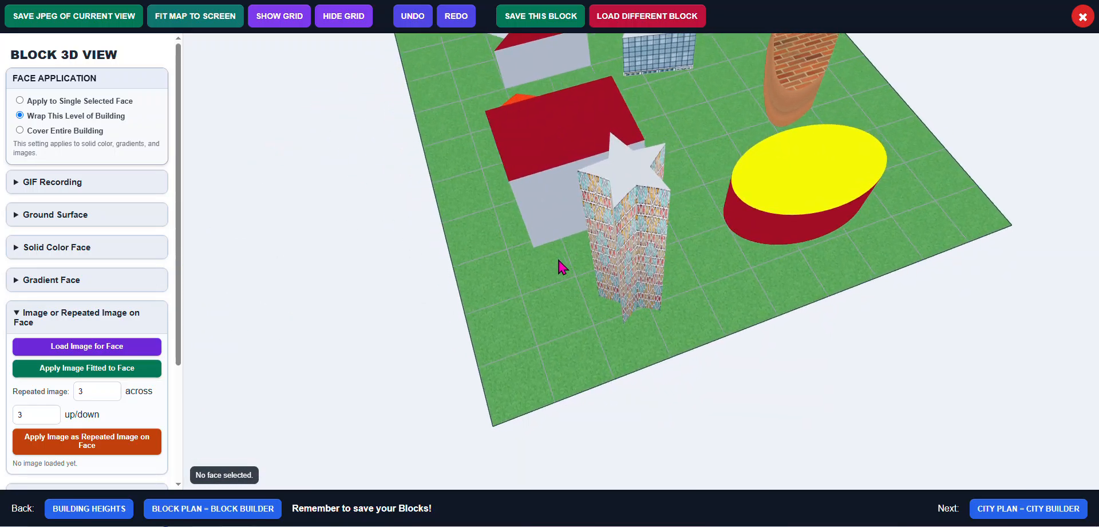
scroll(561, 266, up, 3)
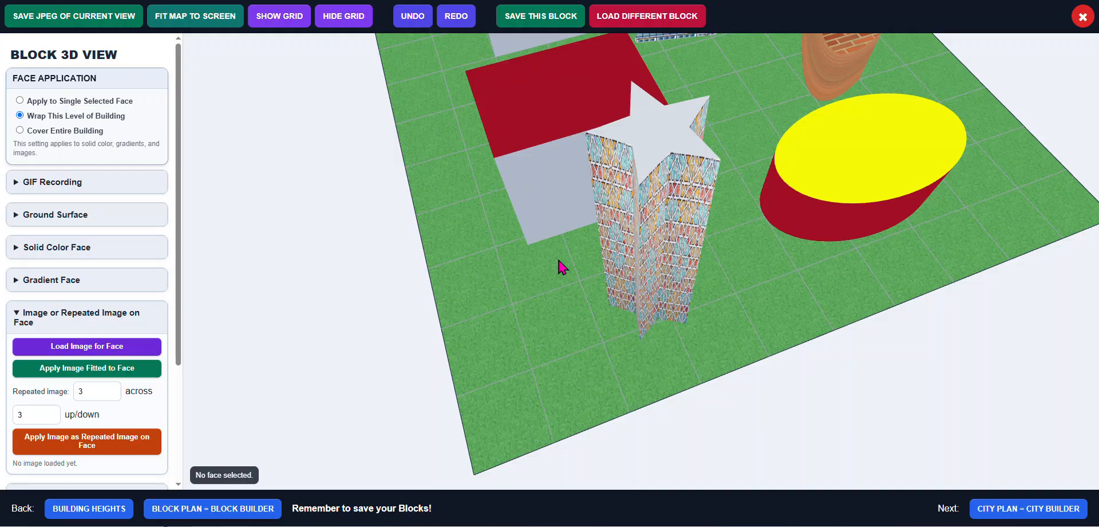
click(646, 131)
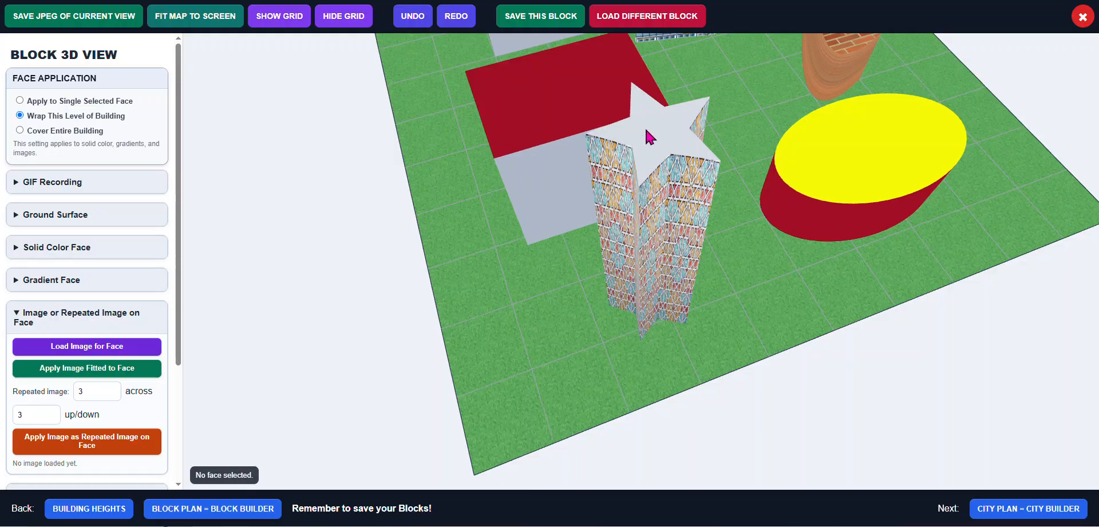
click(79, 369)
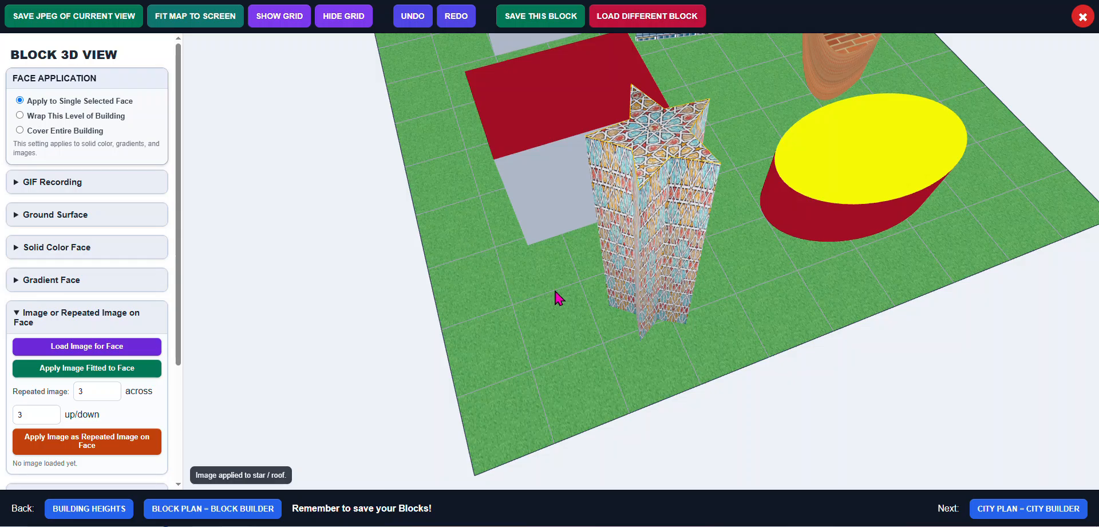
Wrap the pattern_cubes-6_1_6 image from the other sources folder, fitted, around the tall white box building's side level
drag(563, 317, 542, 247)
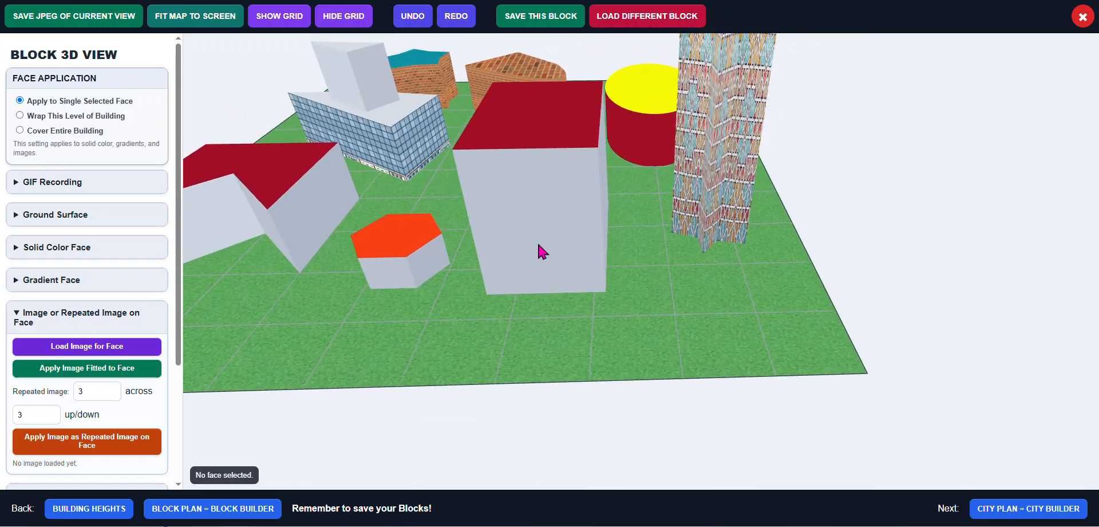
click(538, 246)
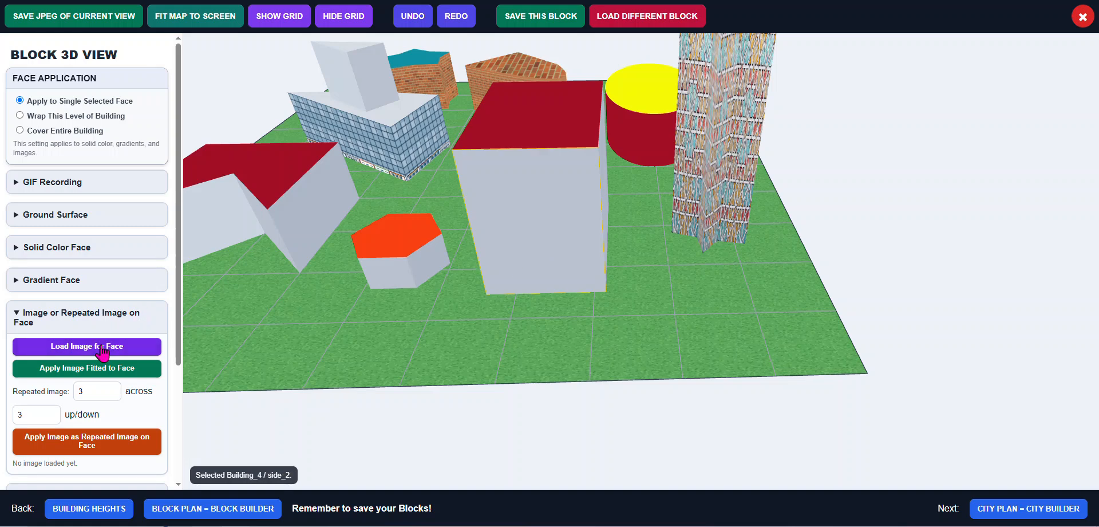
click(75, 117)
click(154, 343)
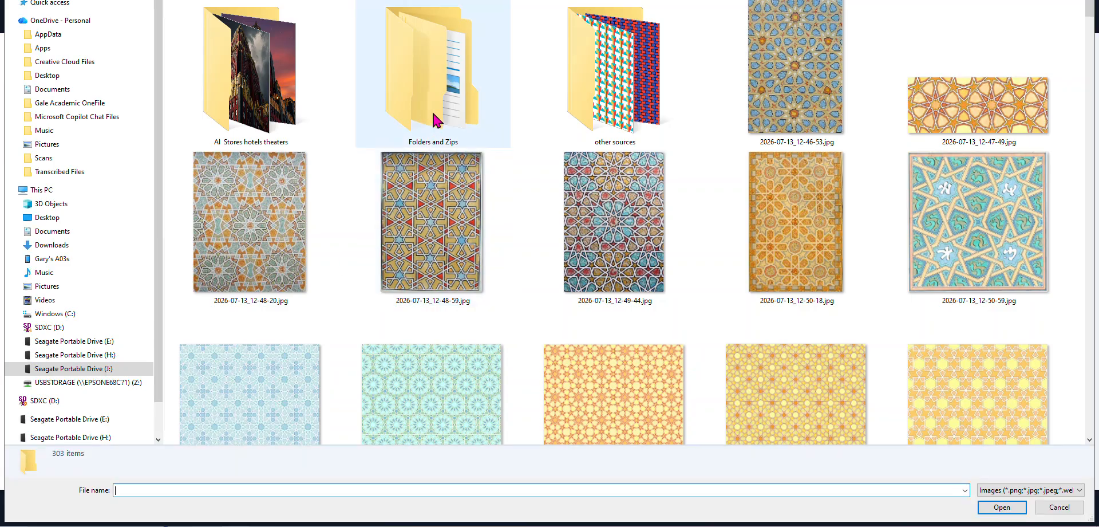
click(637, 94)
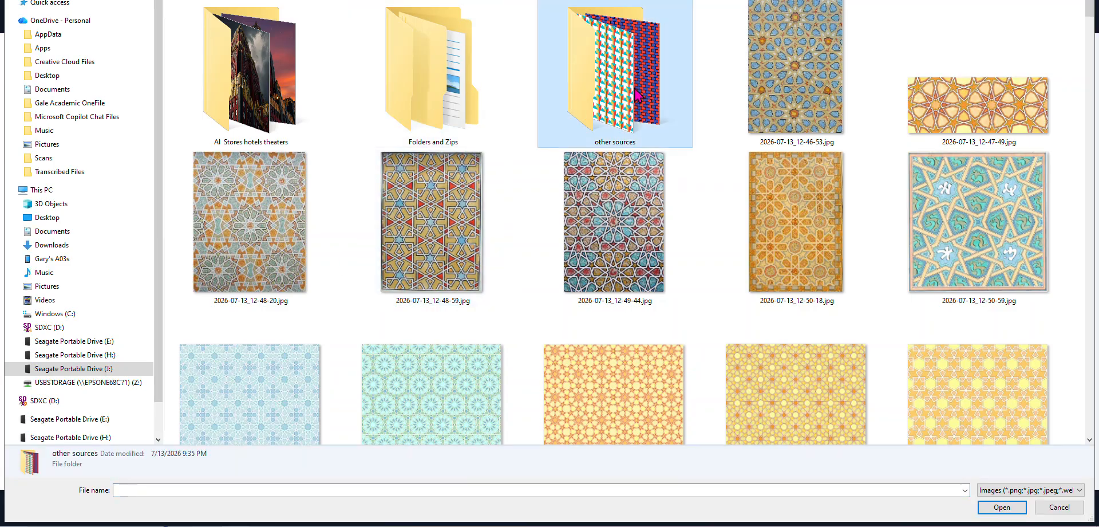
double_click(637, 94)
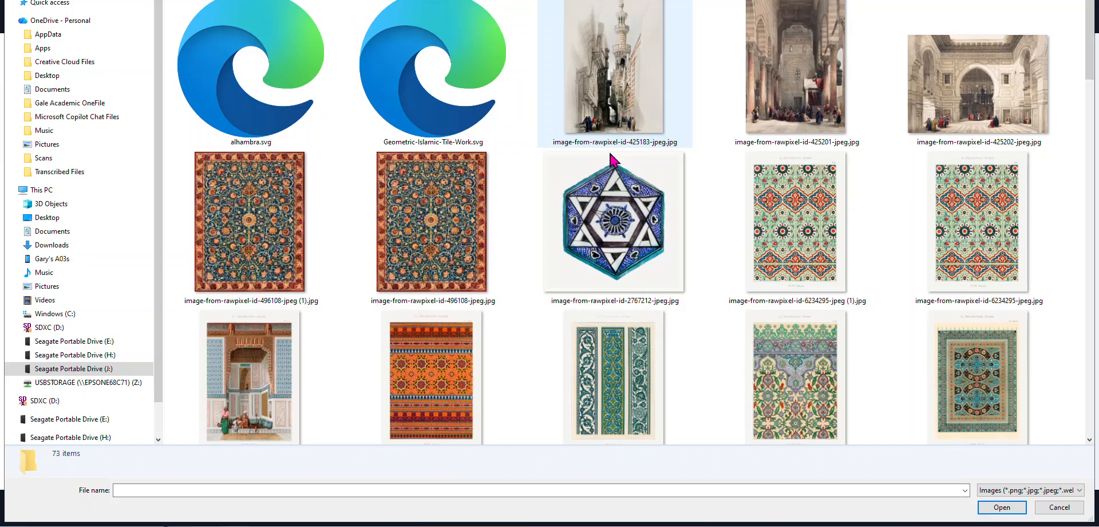
scroll(548, 352, down, 10)
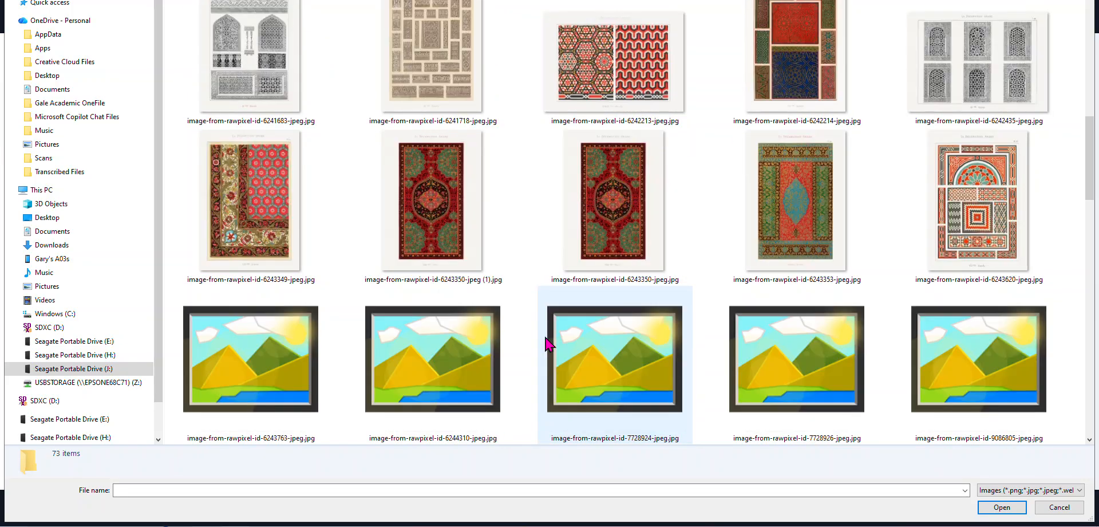
scroll(548, 342, down, 8)
scroll(547, 335, up, 4)
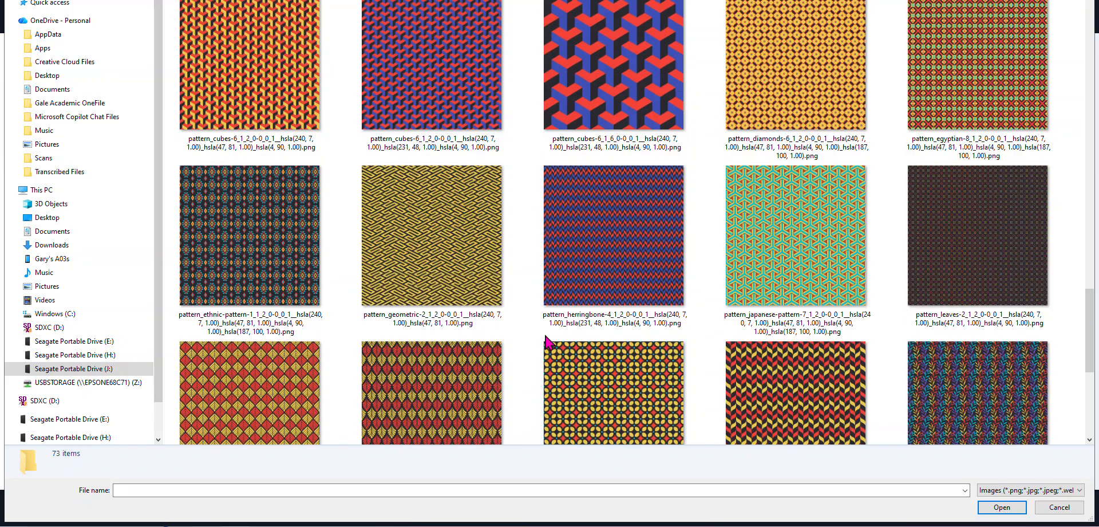
double_click(634, 202)
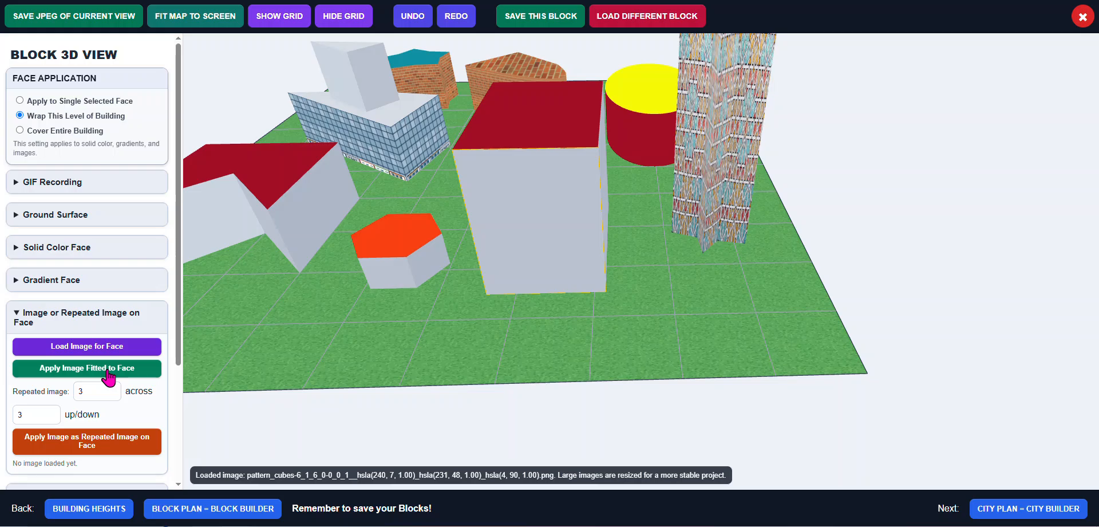
click(524, 248)
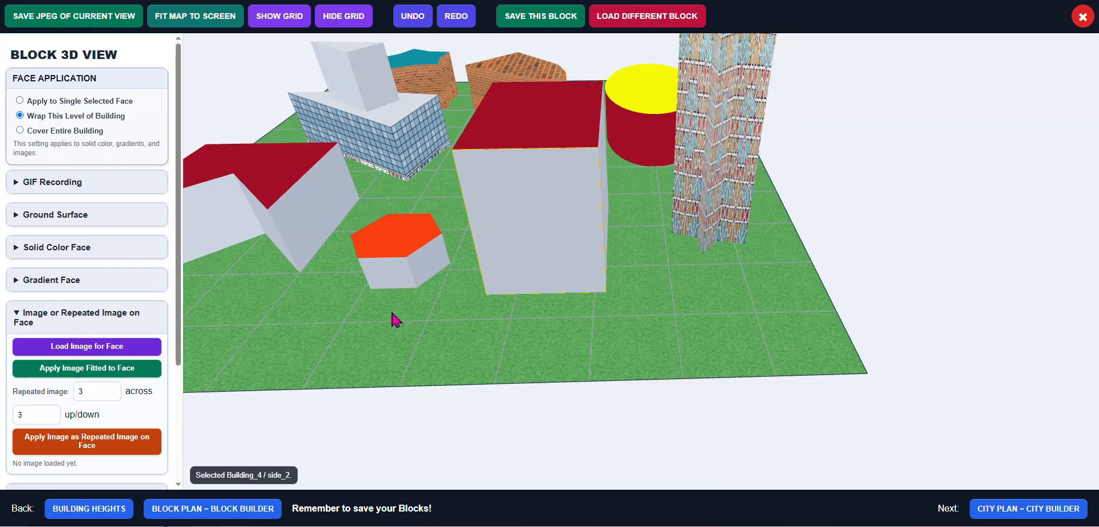
click(101, 369)
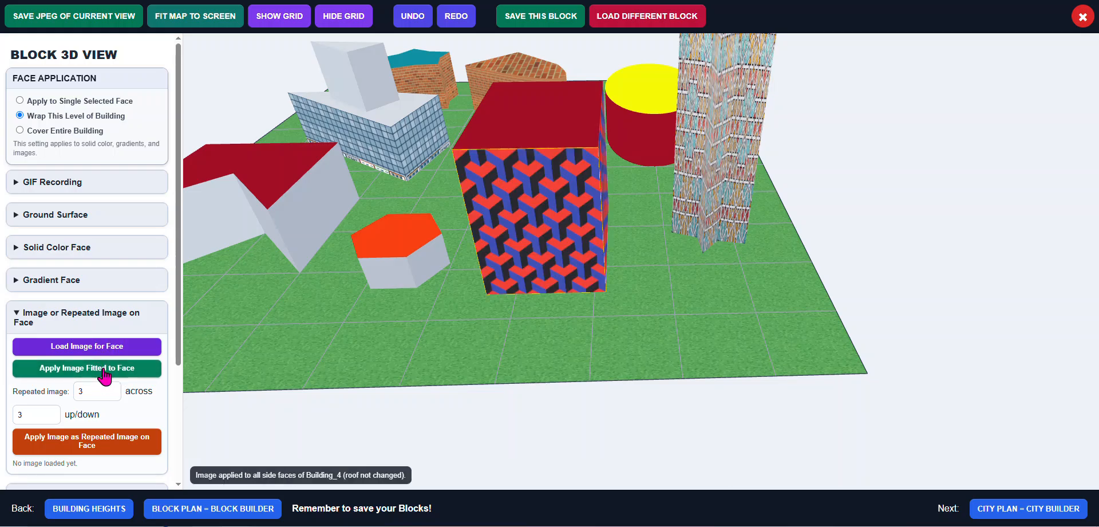
Apply the 0001_2 art deco department store photo from the AI Stores hotels theaters folder, fitted, to one side face of the red-roofed building
drag(385, 343, 469, 352)
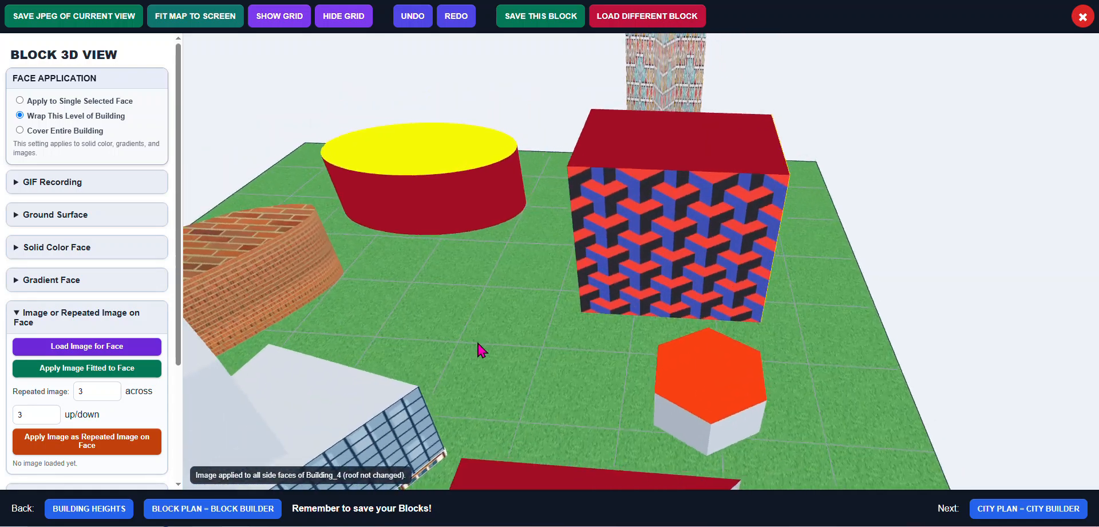
click(481, 350)
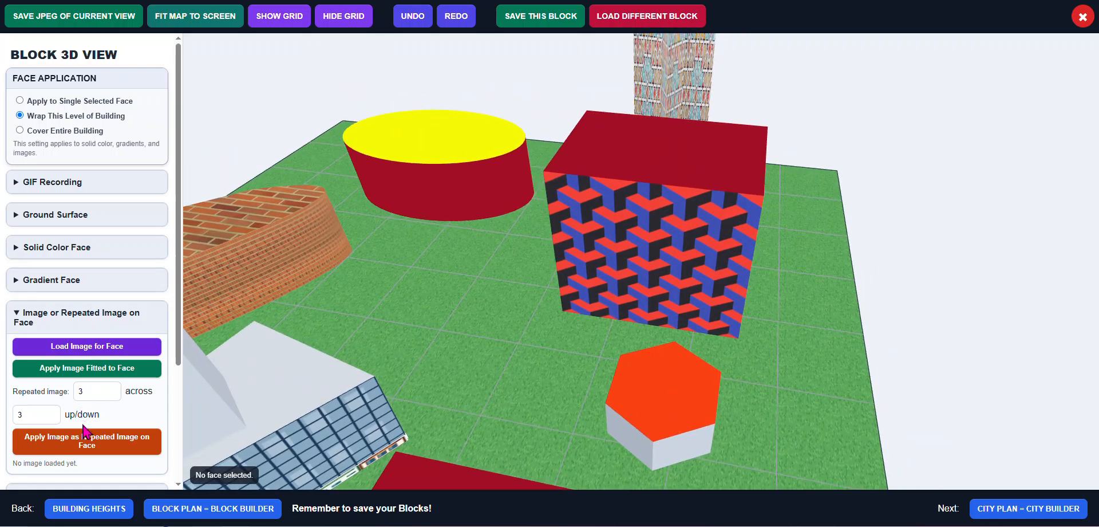
drag(298, 345, 312, 313)
click(311, 313)
scroll(311, 314, down, 5)
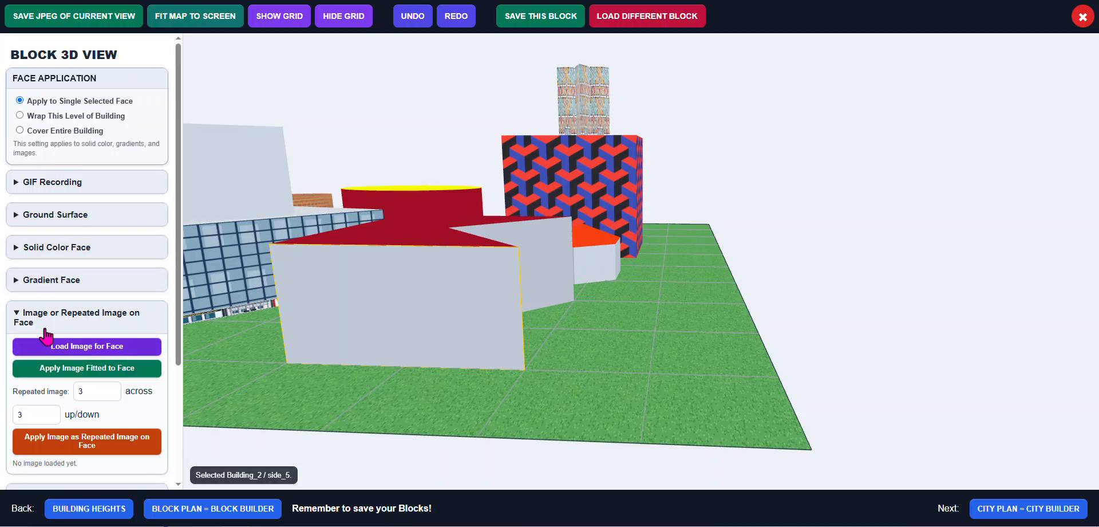
click(111, 349)
click(114, 350)
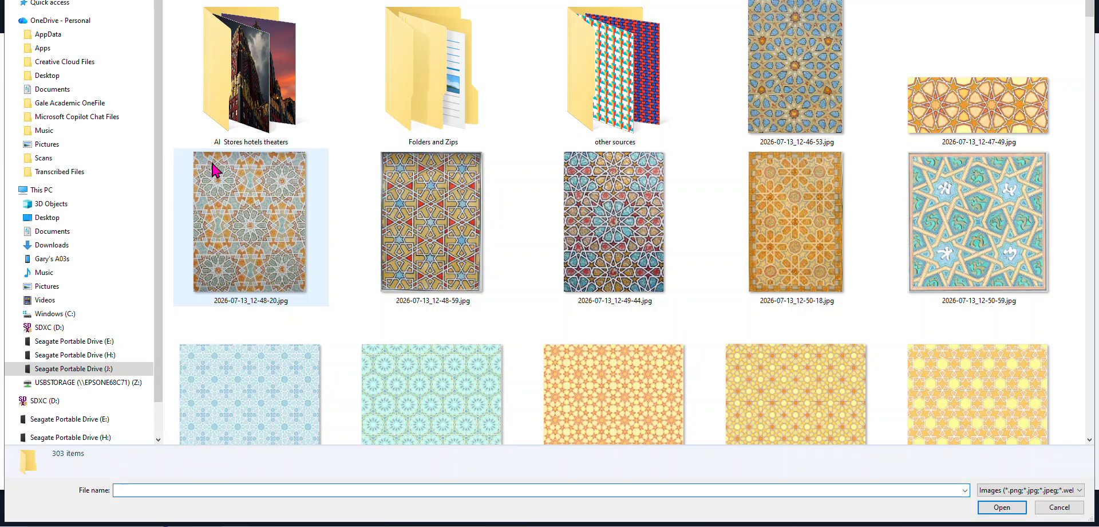
click(274, 92)
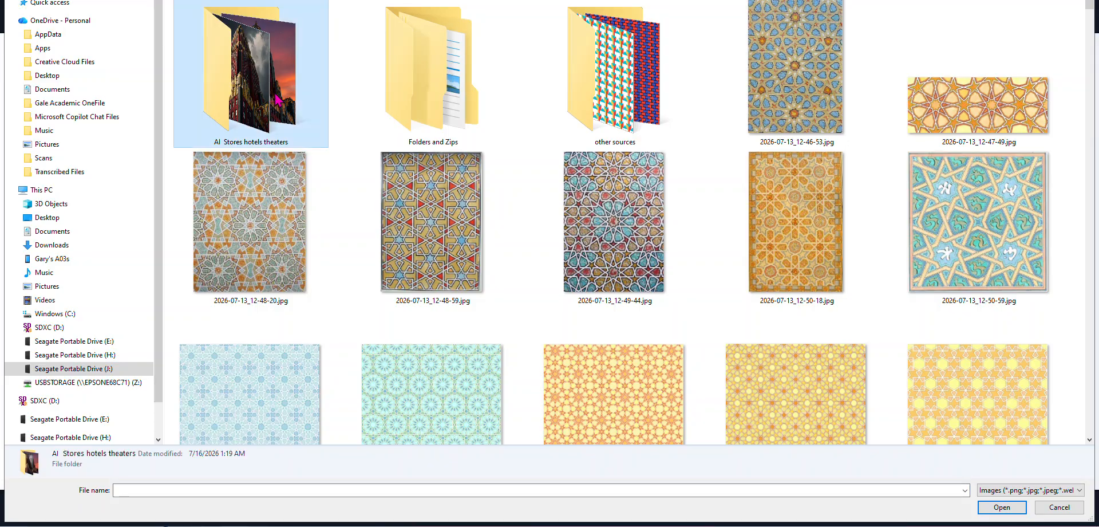
double_click(277, 101)
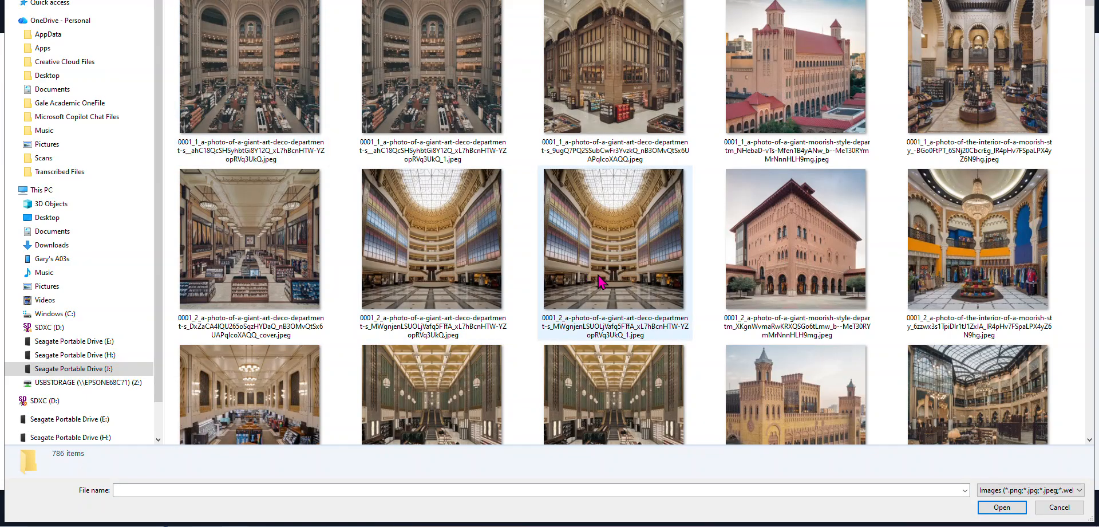
scroll(600, 281, down, 10)
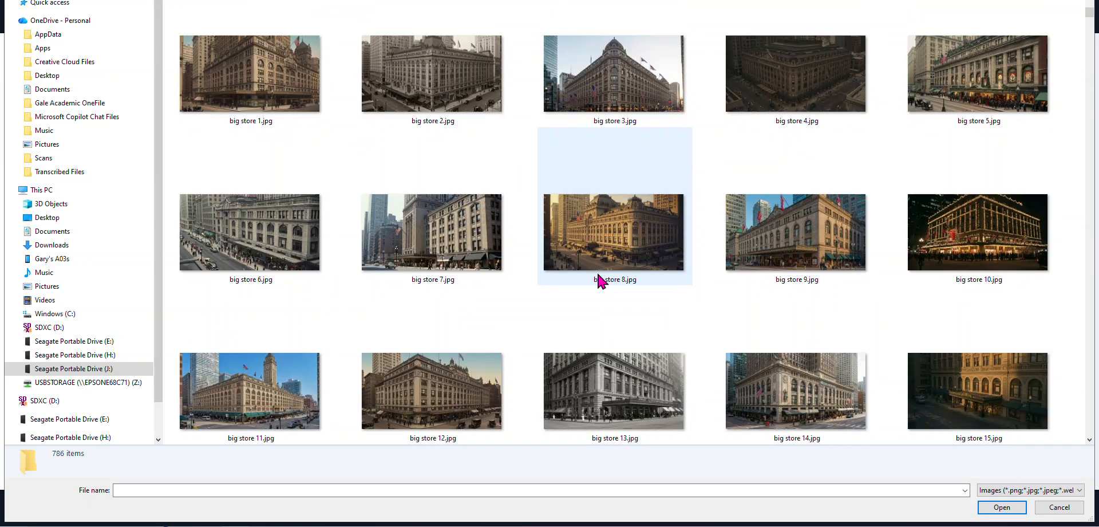
scroll(600, 281, up, 5)
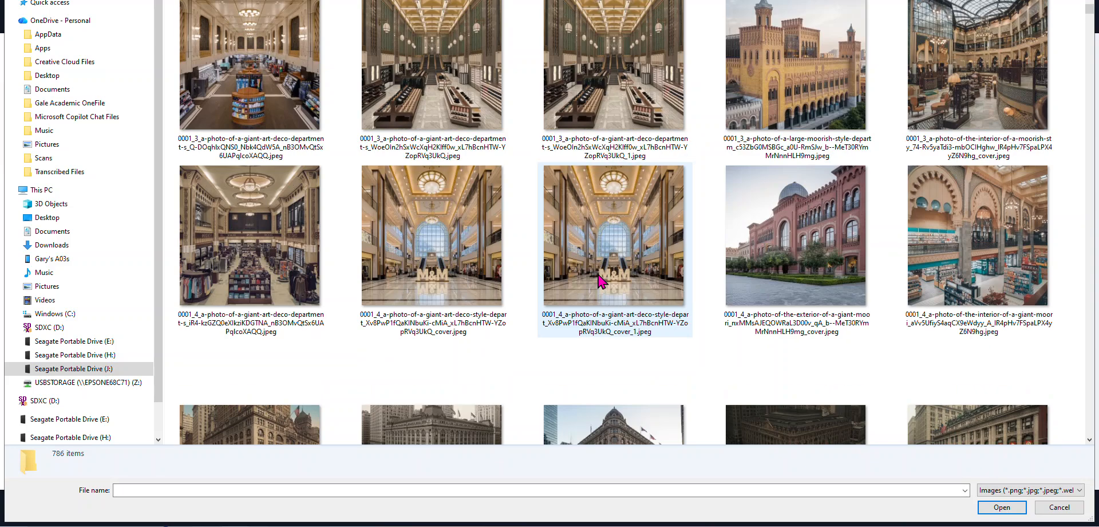
scroll(600, 280, up, 2)
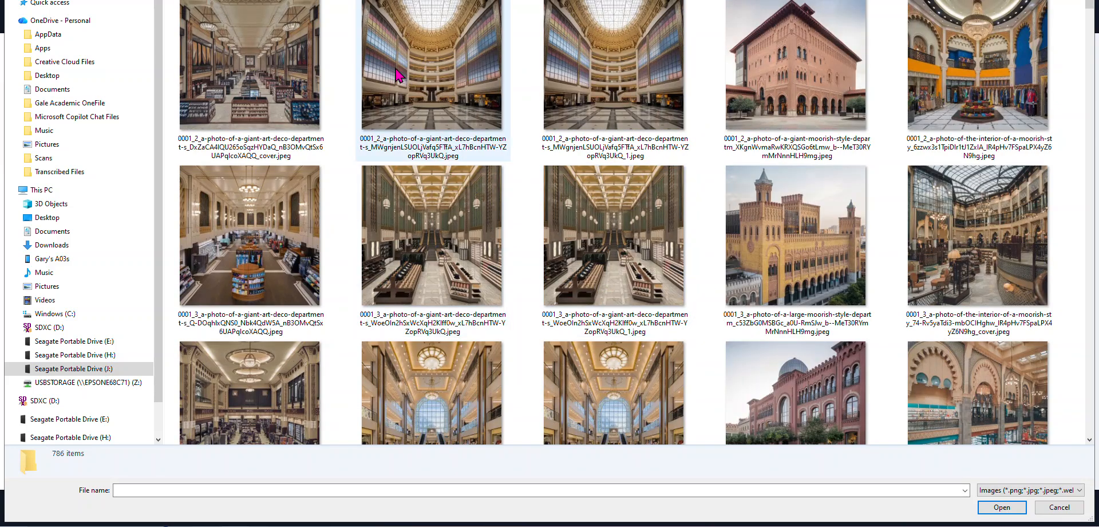
double_click(427, 78)
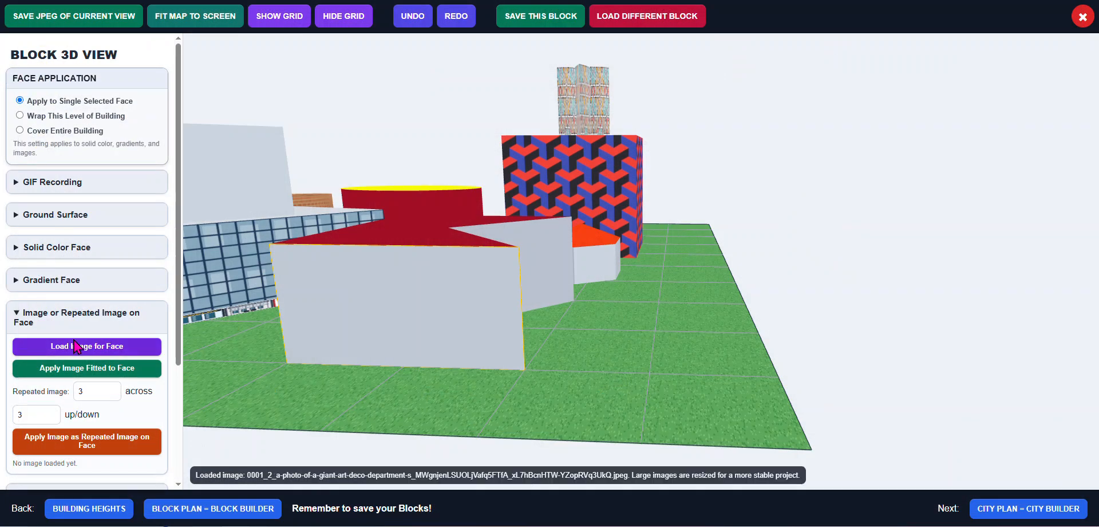
click(100, 372)
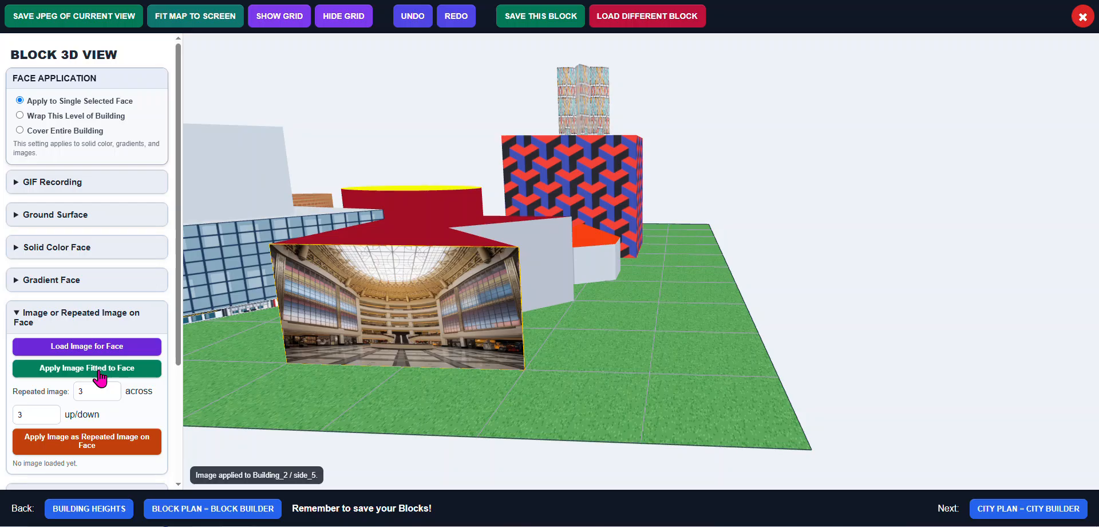
Wrap the second pattern_triangles-27 image (ending in B) from the other sources folder, fitted, around the small red-roofed pentagonal building's side level
drag(291, 352, 327, 342)
drag(539, 307, 470, 317)
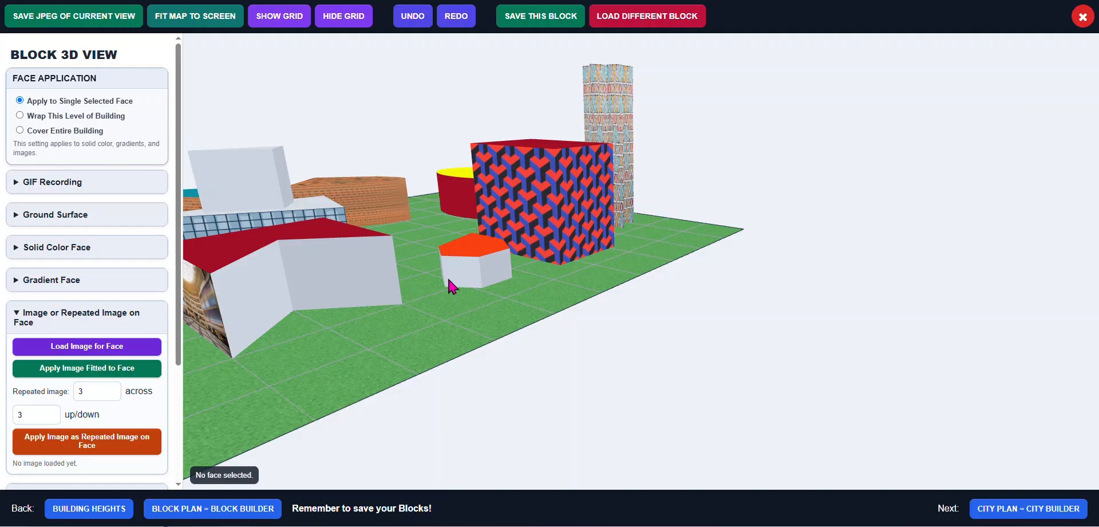
click(464, 282)
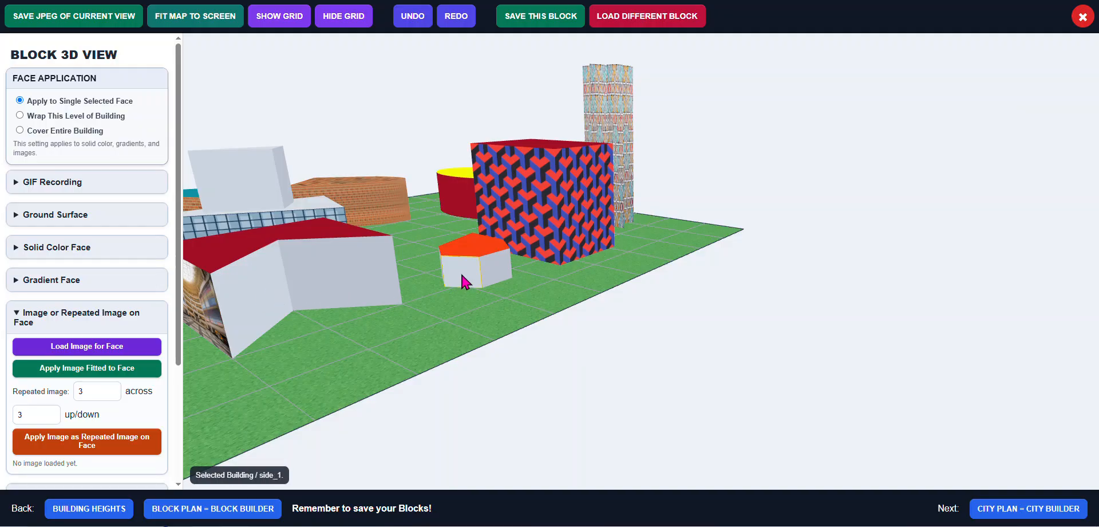
click(51, 115)
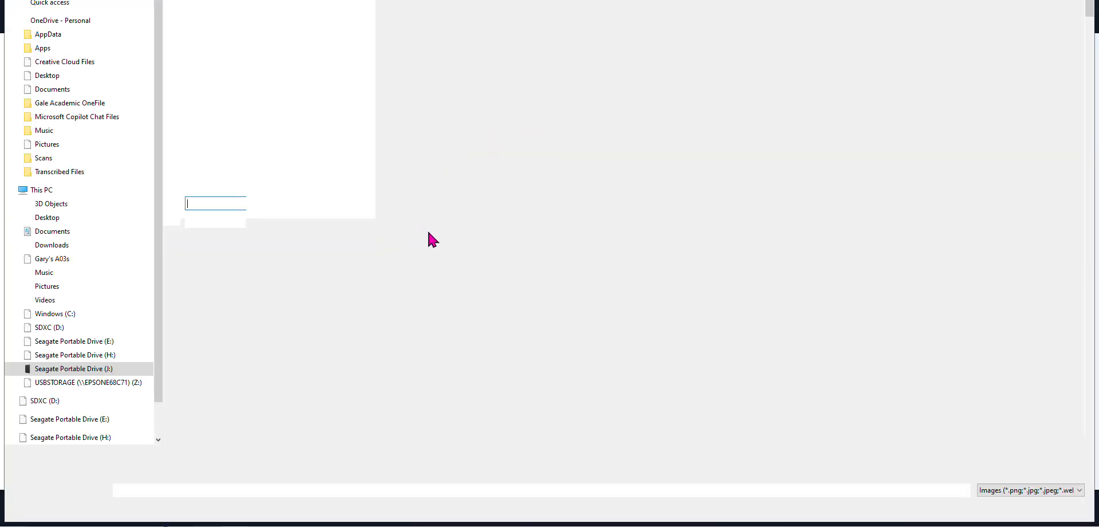
scroll(495, 337, down, 5)
scroll(495, 332, down, 3)
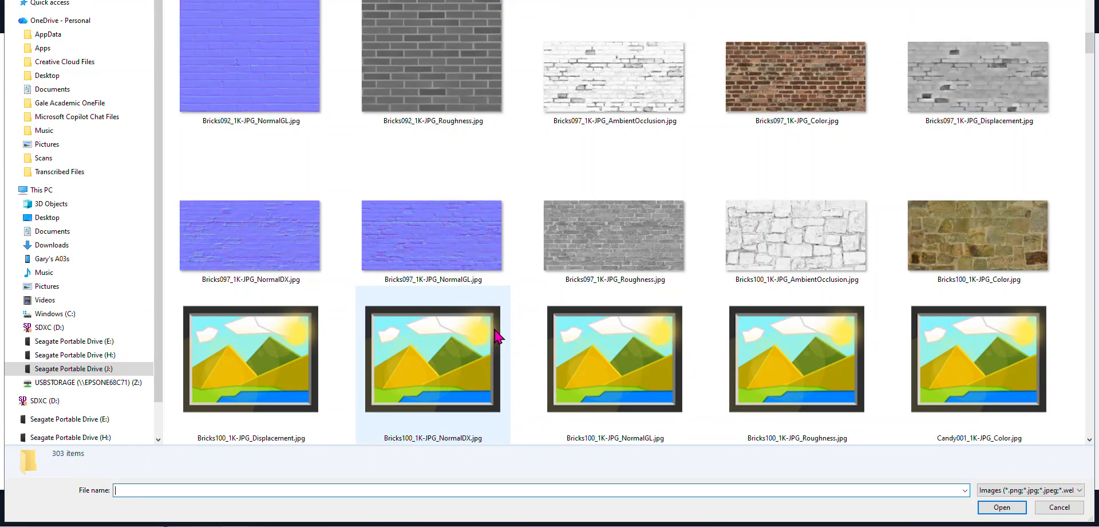
scroll(493, 332, up, 5)
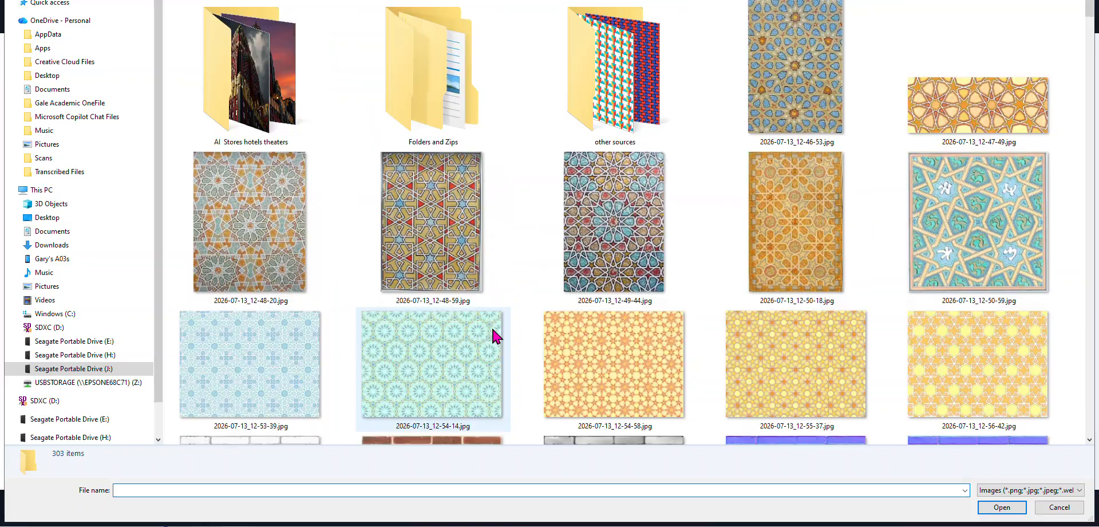
click(624, 102)
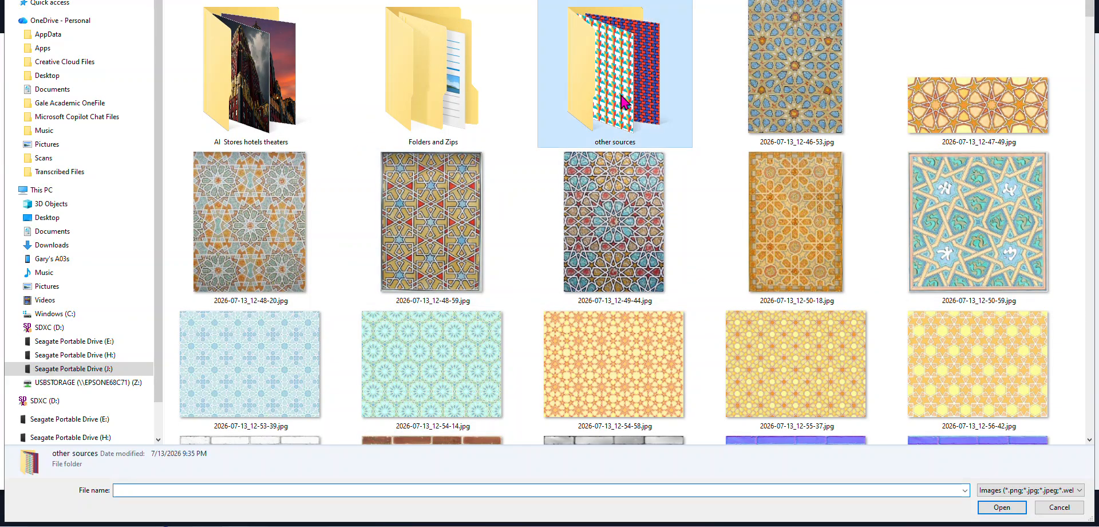
double_click(621, 99)
scroll(562, 268, down, 3)
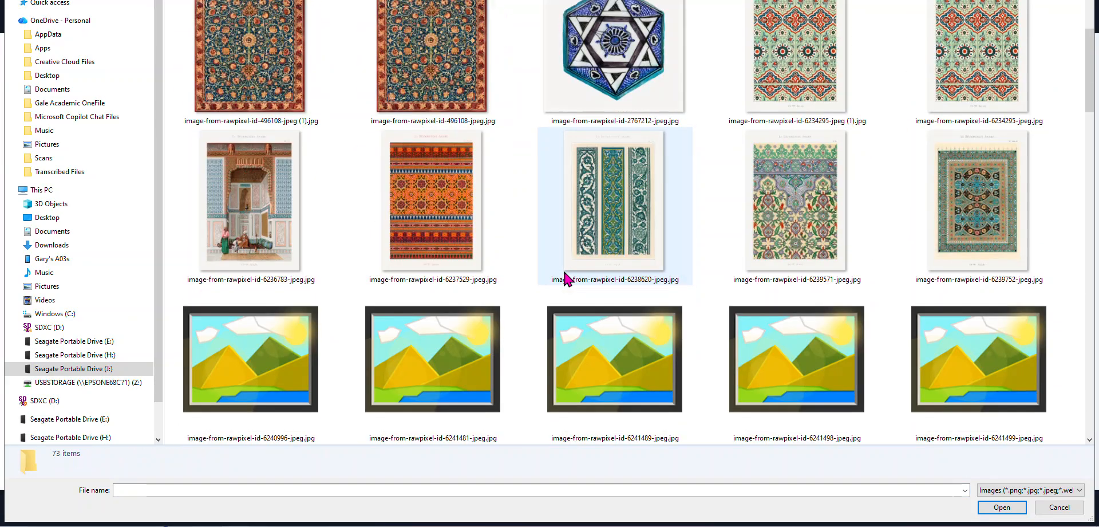
scroll(566, 278, down, 20)
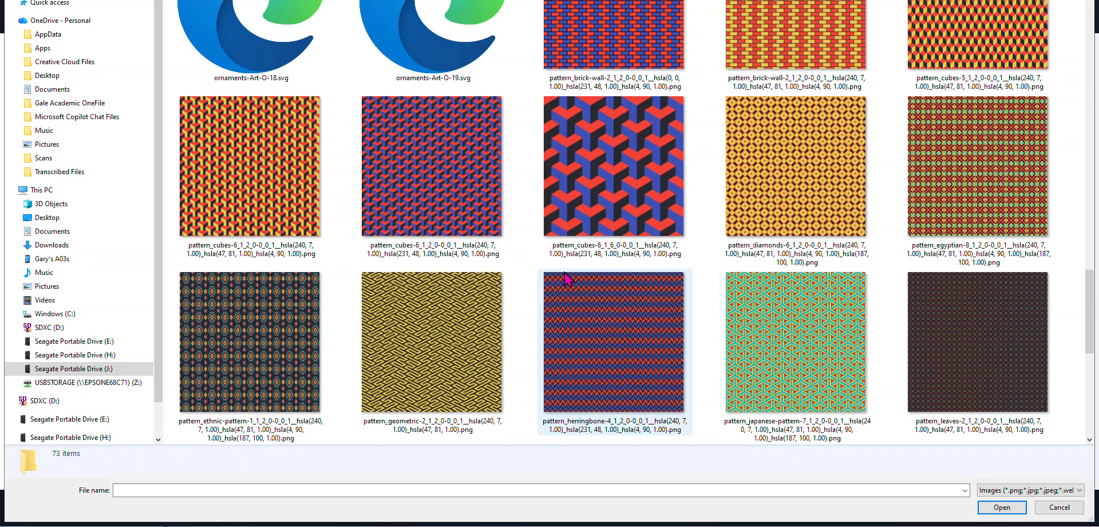
scroll(565, 279, down, 3)
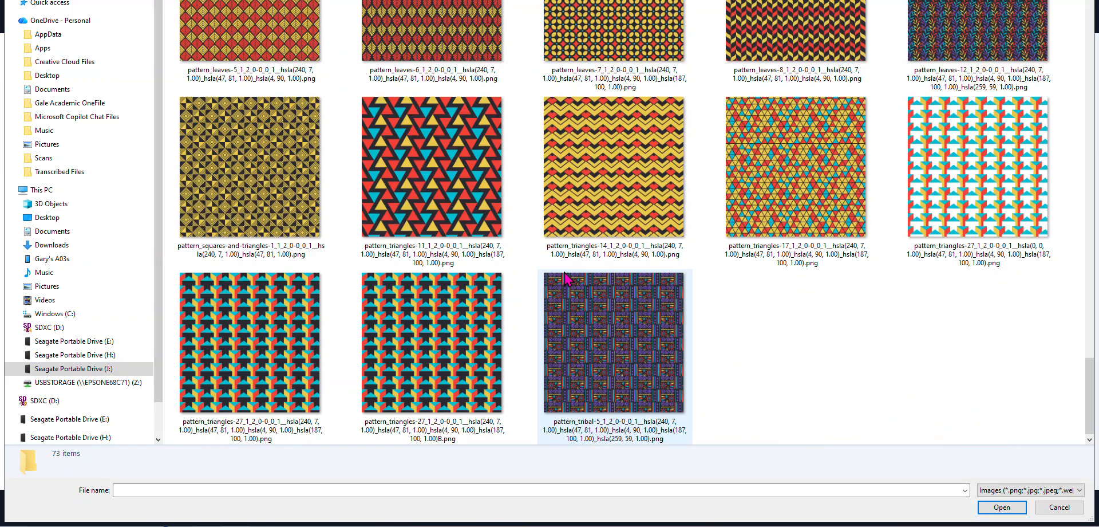
double_click(434, 325)
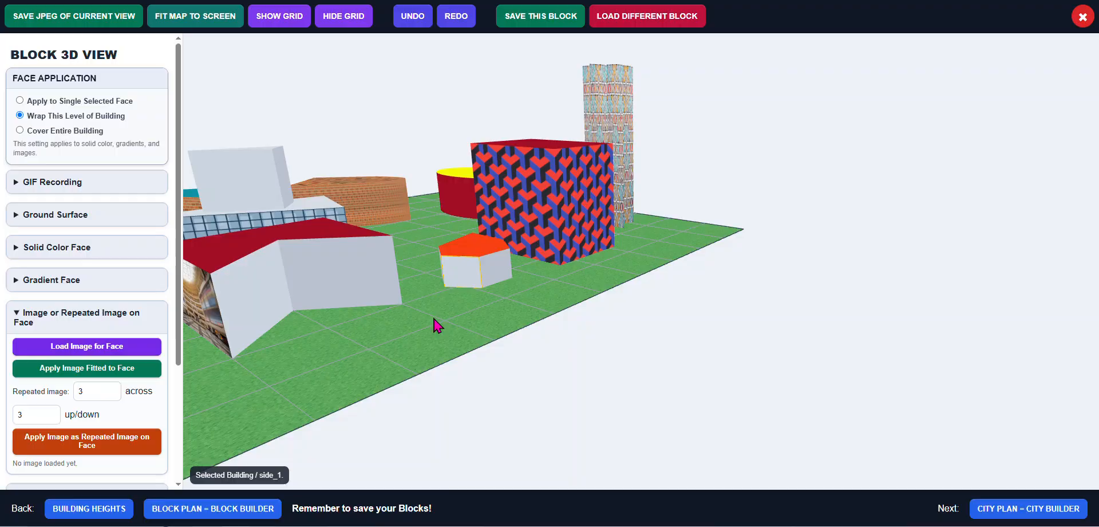
click(85, 369)
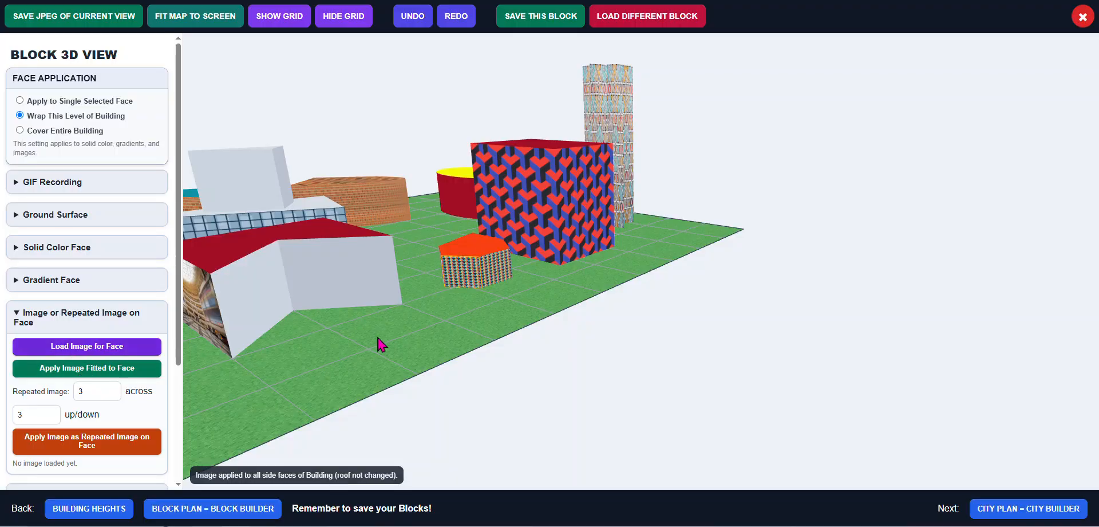
Select a side face of the white box on the upper tier and switch face application back to a single selected face
drag(458, 323, 461, 321)
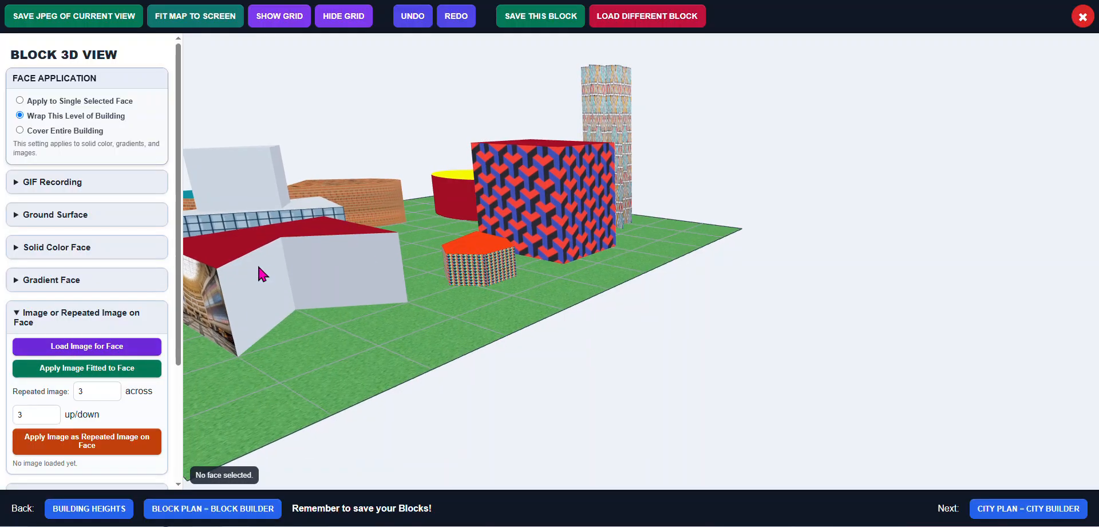
drag(263, 271, 334, 256)
click(334, 256)
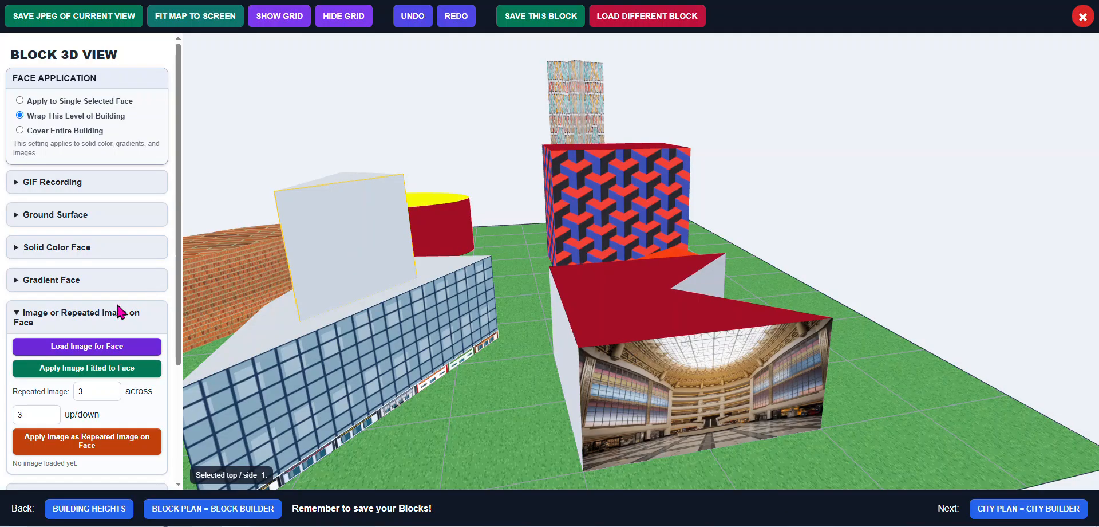
click(57, 102)
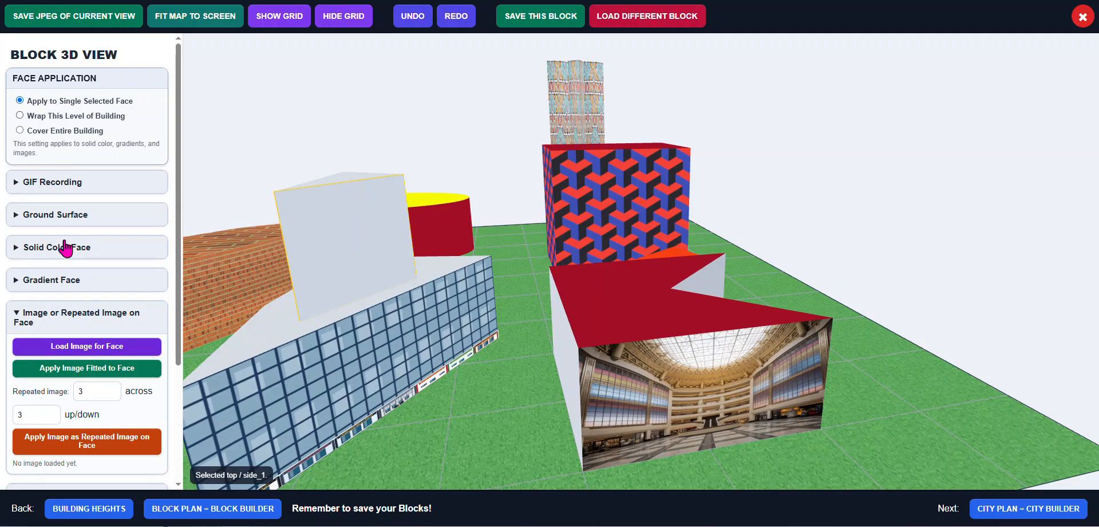
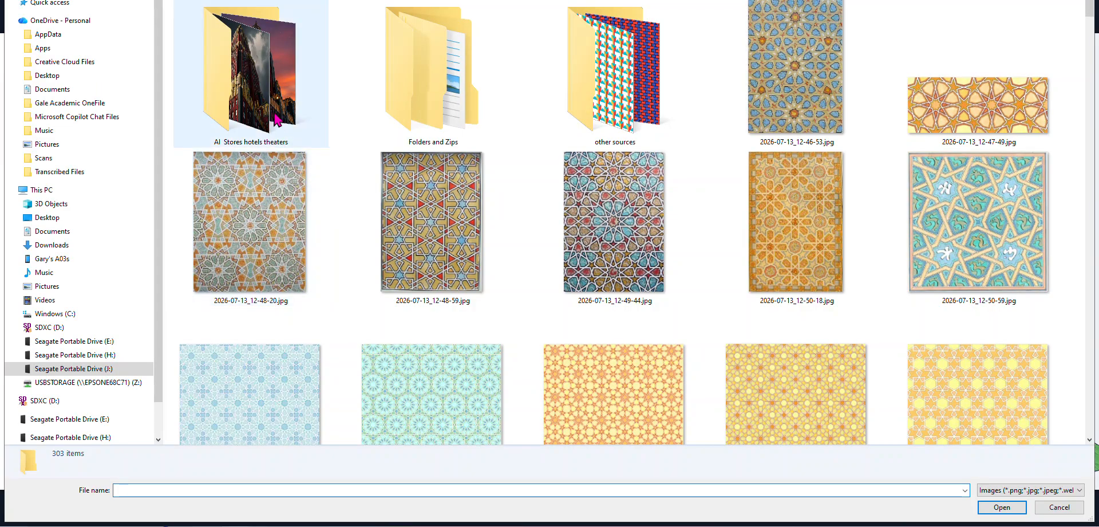
Load big store 3.jpg from the AI Stores hotels theaters folder and apply it fitted to a side face of the upper-tier white box
click(276, 117)
double_click(277, 120)
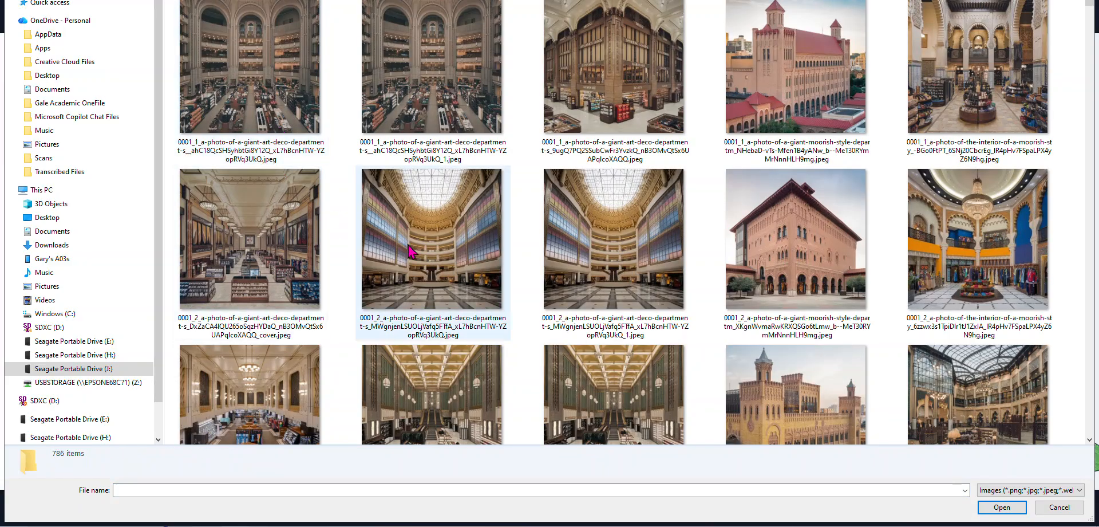
scroll(424, 253, down, 5)
scroll(423, 254, down, 5)
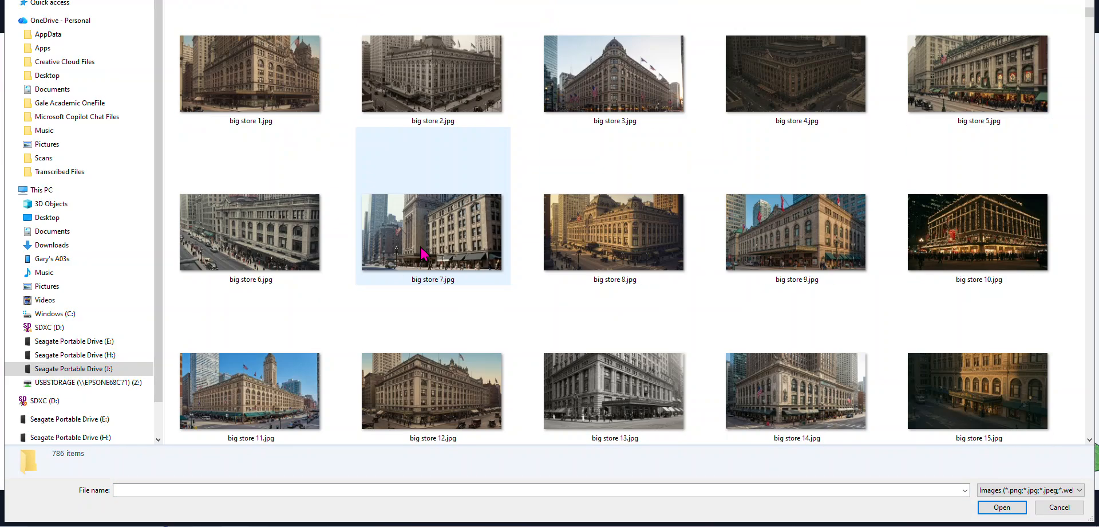
scroll(422, 253, up, 3)
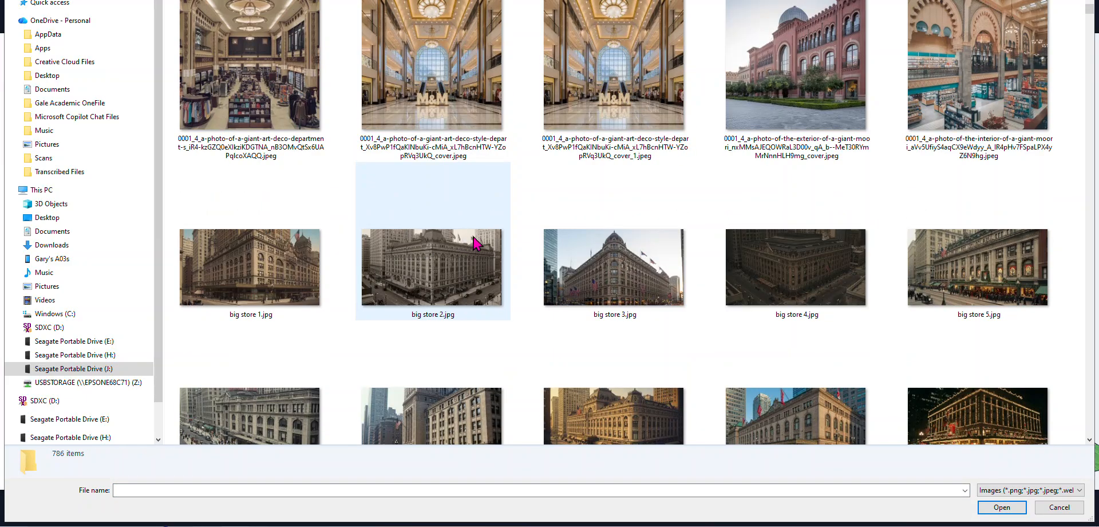
double_click(595, 280)
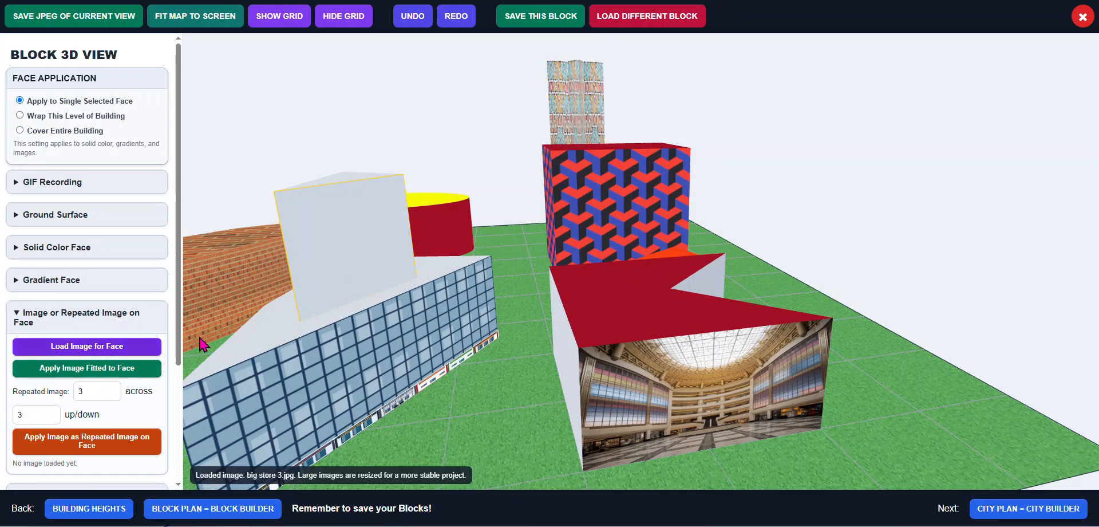
click(336, 277)
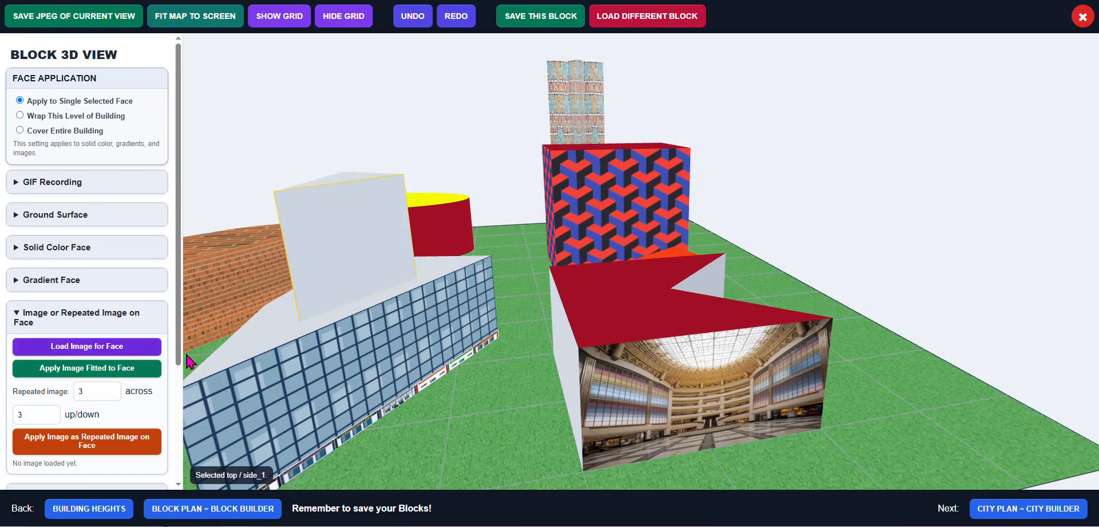
click(90, 373)
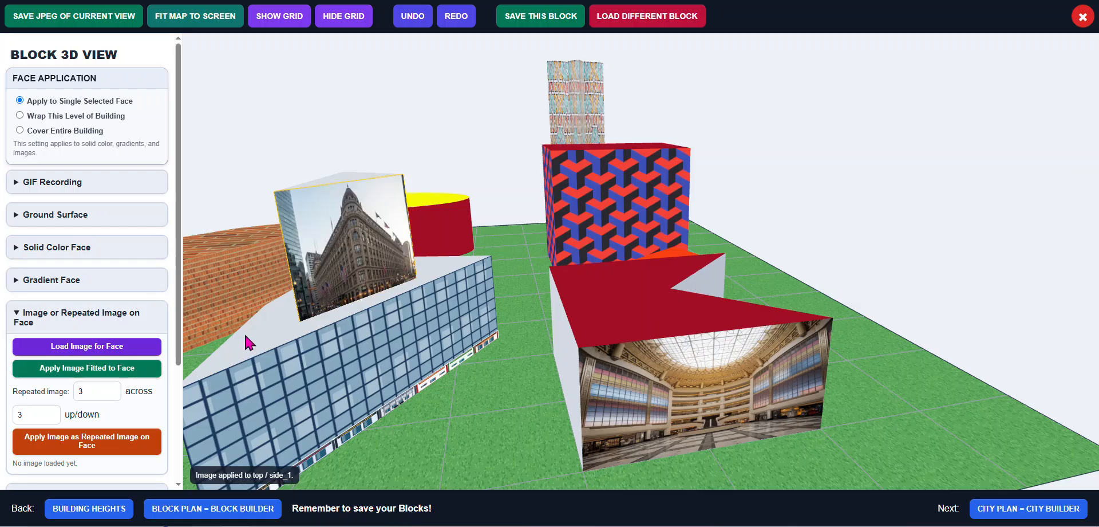
Save the block
drag(245, 341, 326, 355)
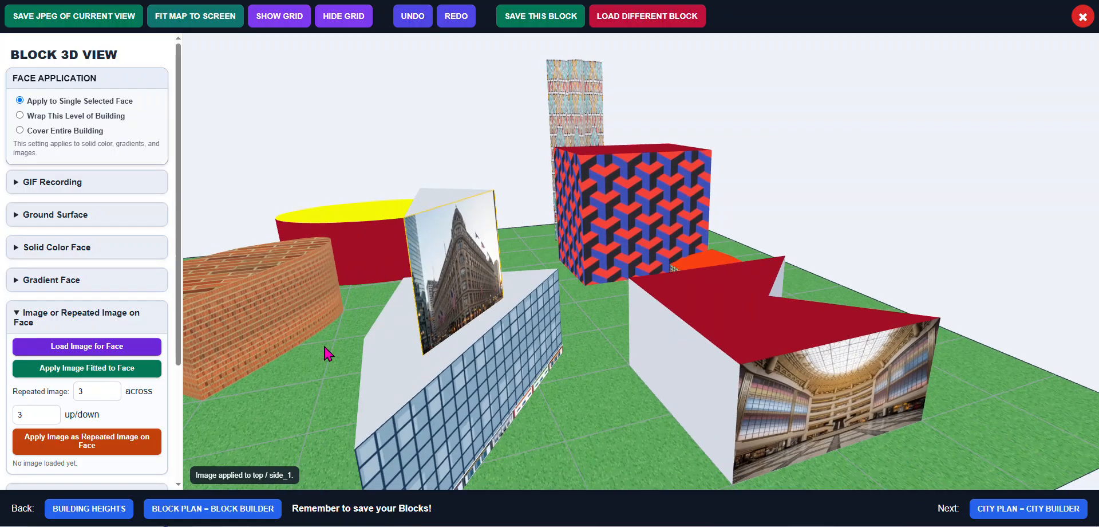
click(326, 356)
scroll(332, 354, down, 2)
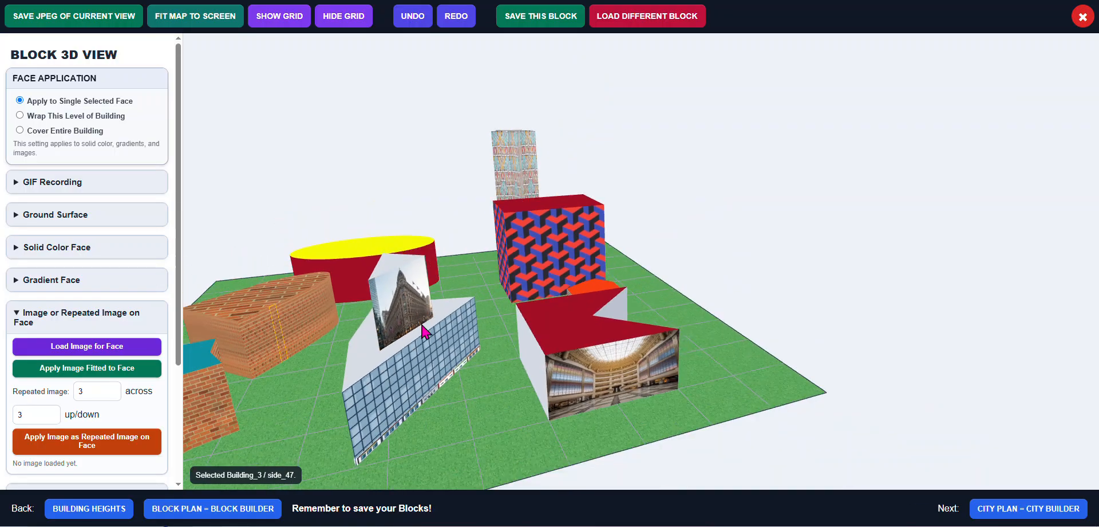
drag(478, 327, 516, 313)
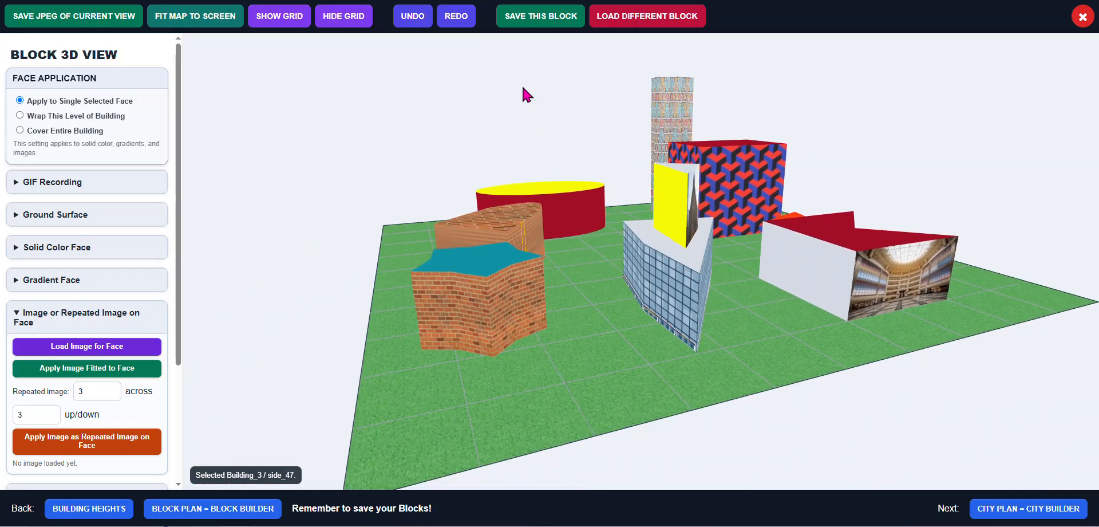
click(554, 17)
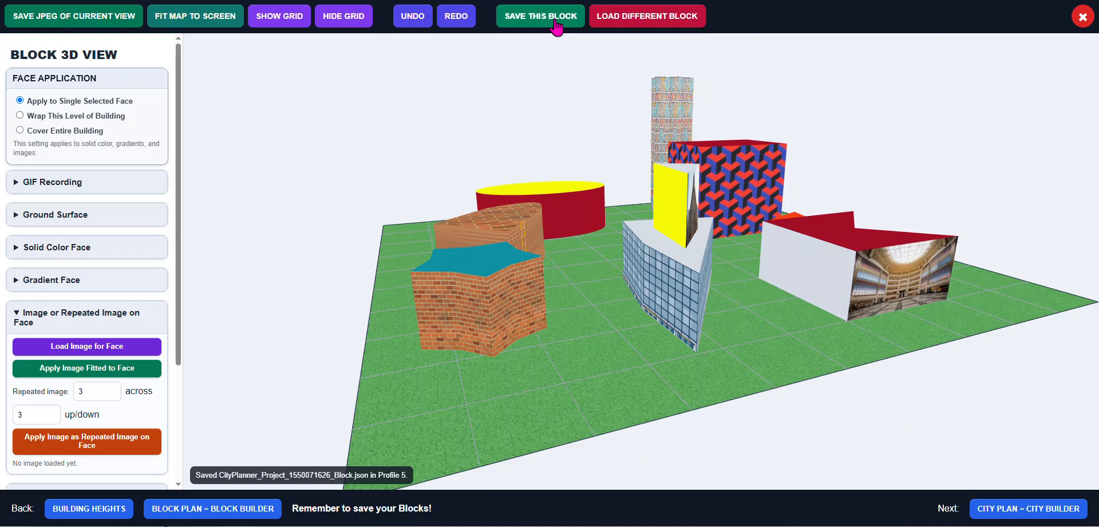
click(647, 17)
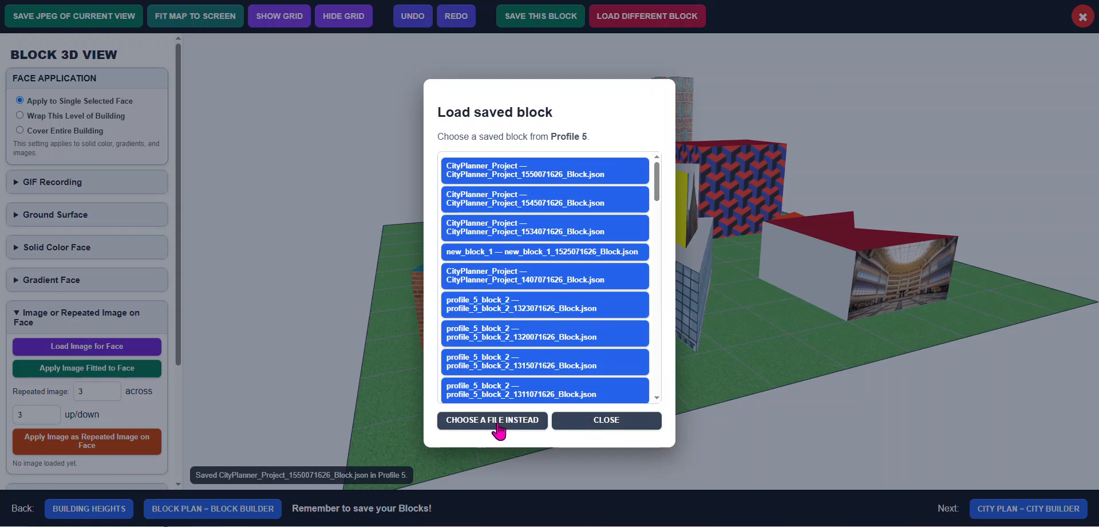
click(593, 423)
mouse_move(537, 351)
mouse_down()
mouse_move(521, 363)
mouse_move(536, 346)
mouse_up()
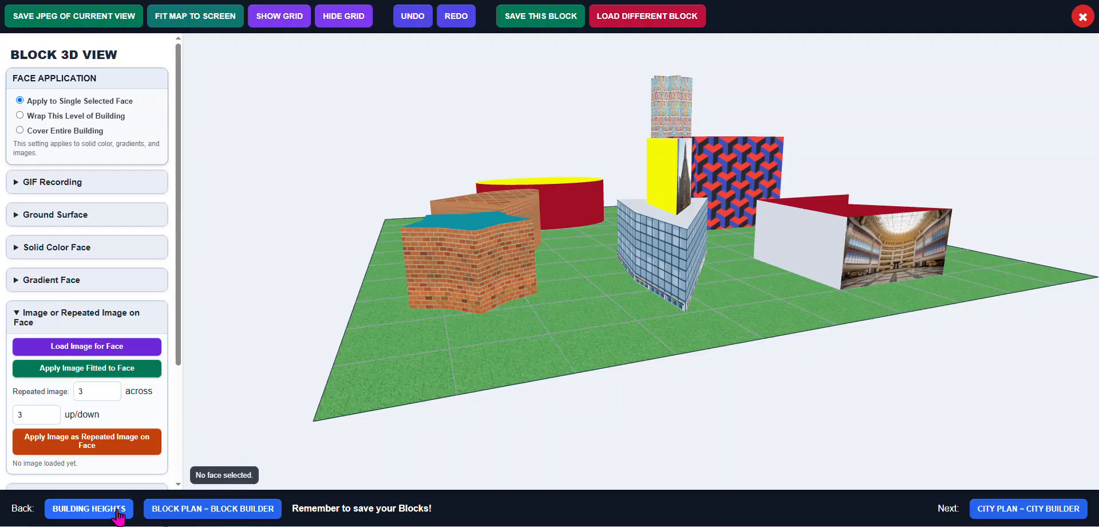
On the block plan, select Building_3 and enlarge it by stretching its corner handles outward
click(209, 515)
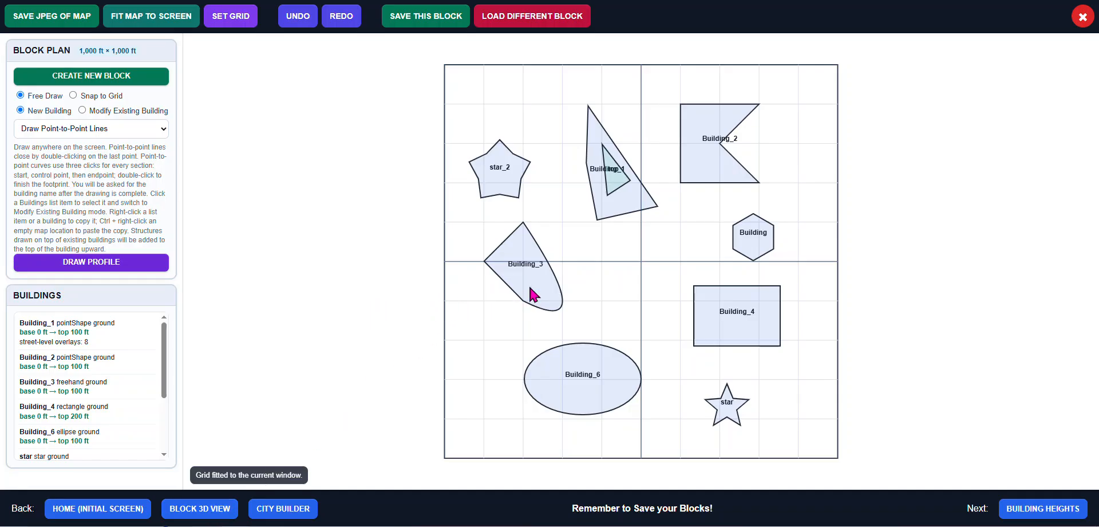
click(76, 362)
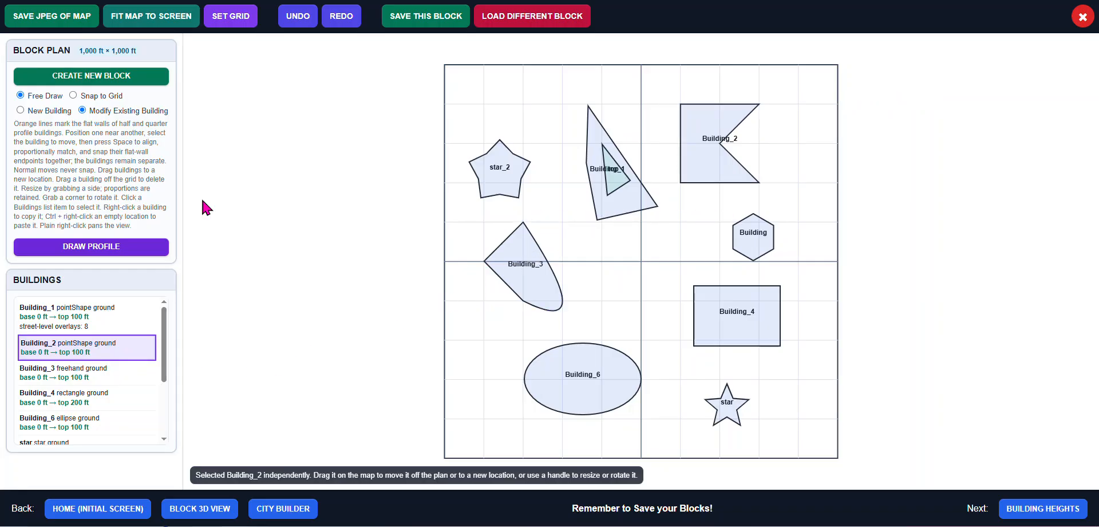
click(506, 286)
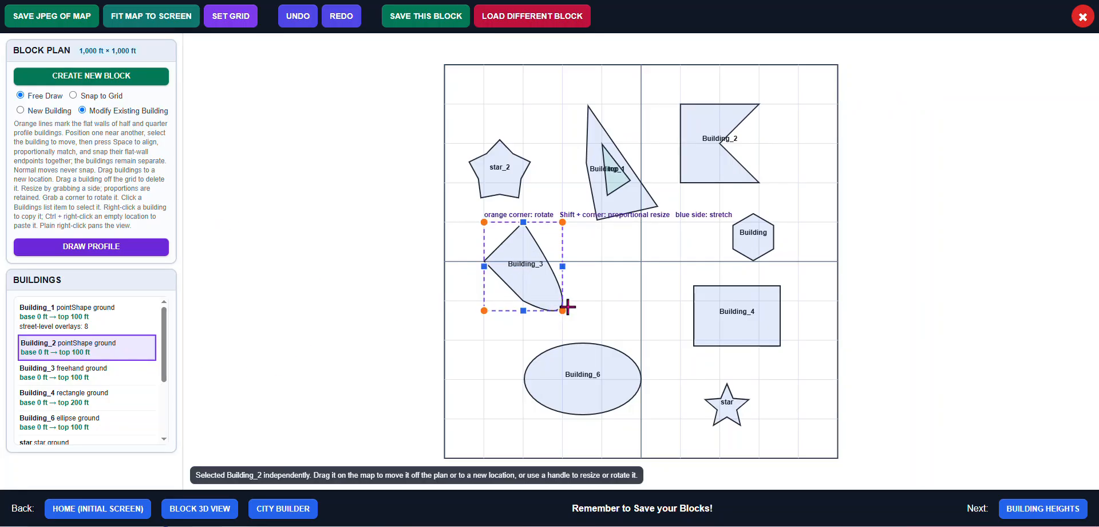
shift+drag(566, 306, 587, 338)
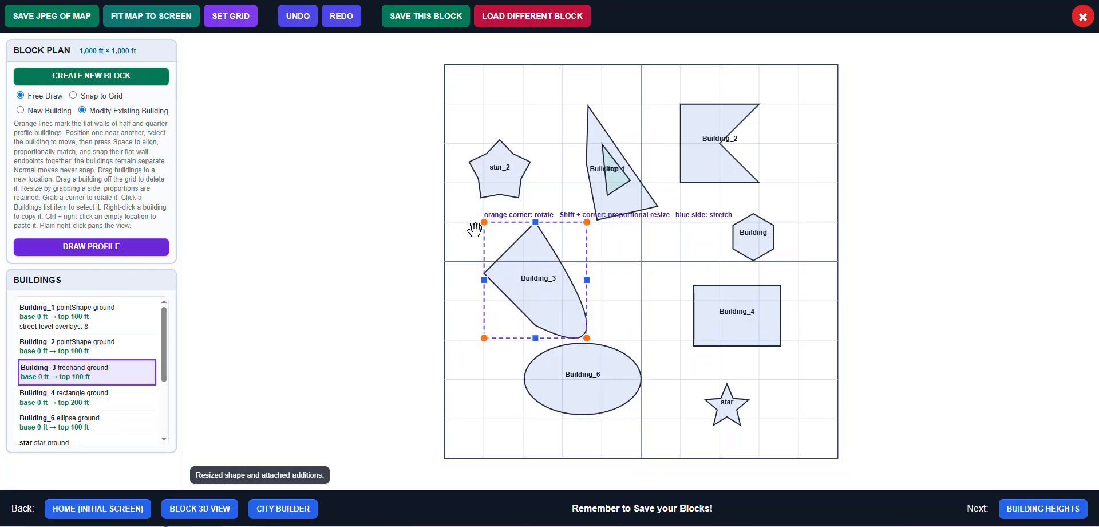
shift+drag(485, 225, 467, 193)
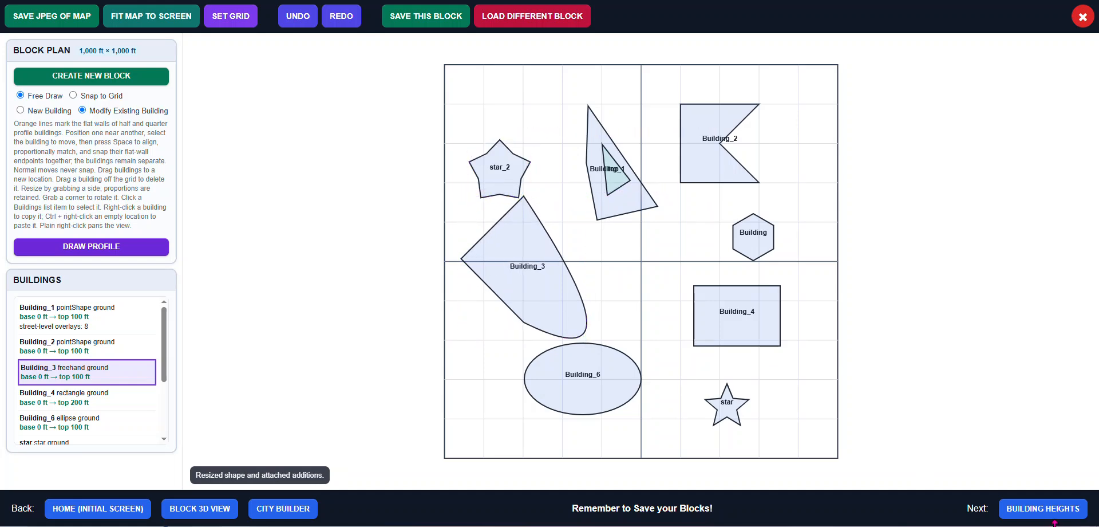
Go through building heights back to the 3D block view and save the block
click(1055, 511)
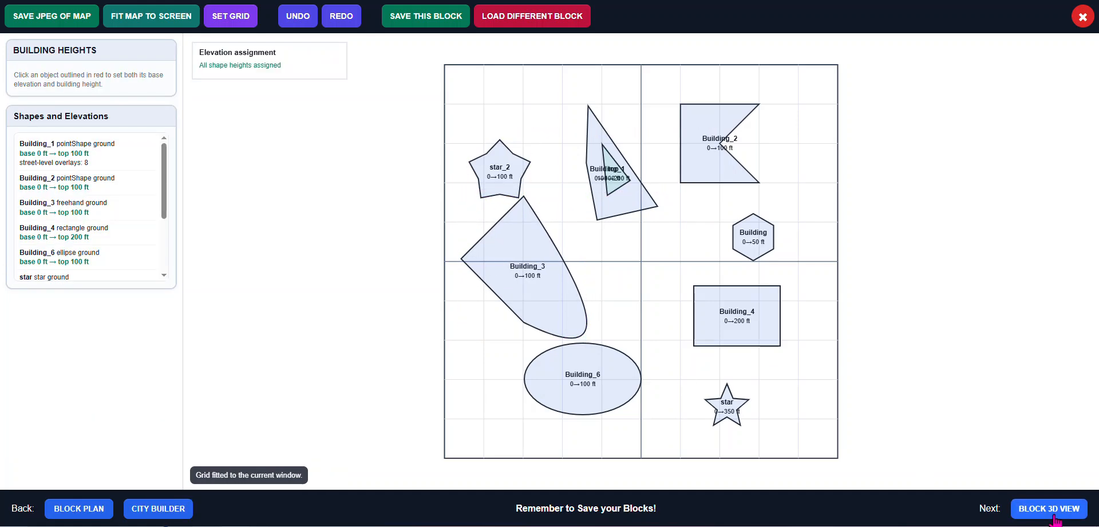
click(1055, 514)
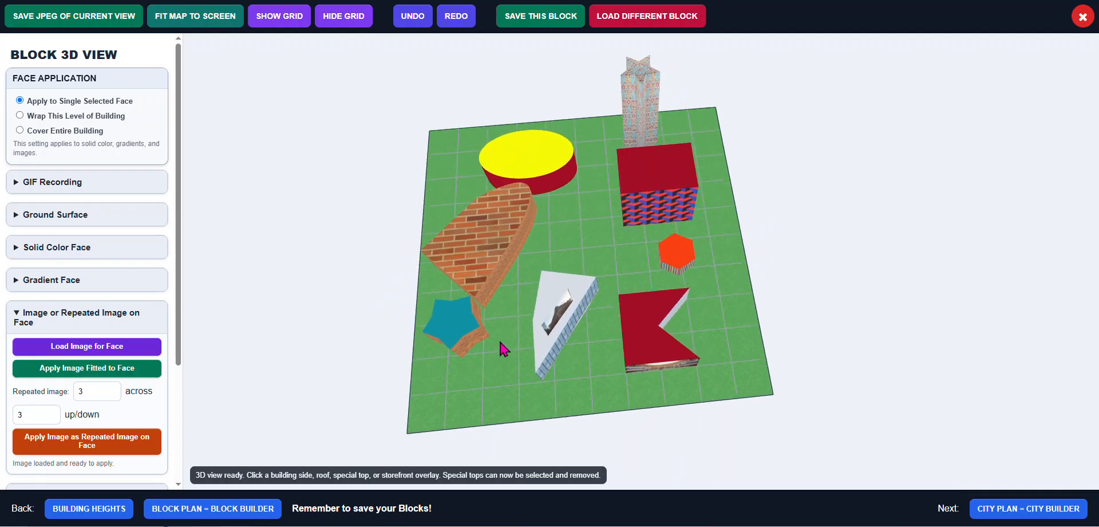
drag(504, 349, 539, 177)
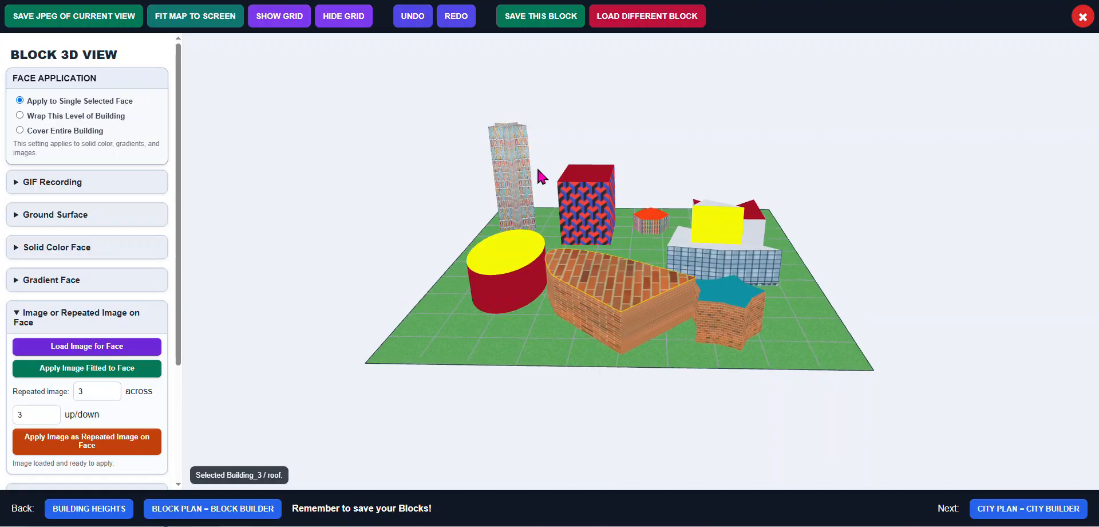
click(544, 31)
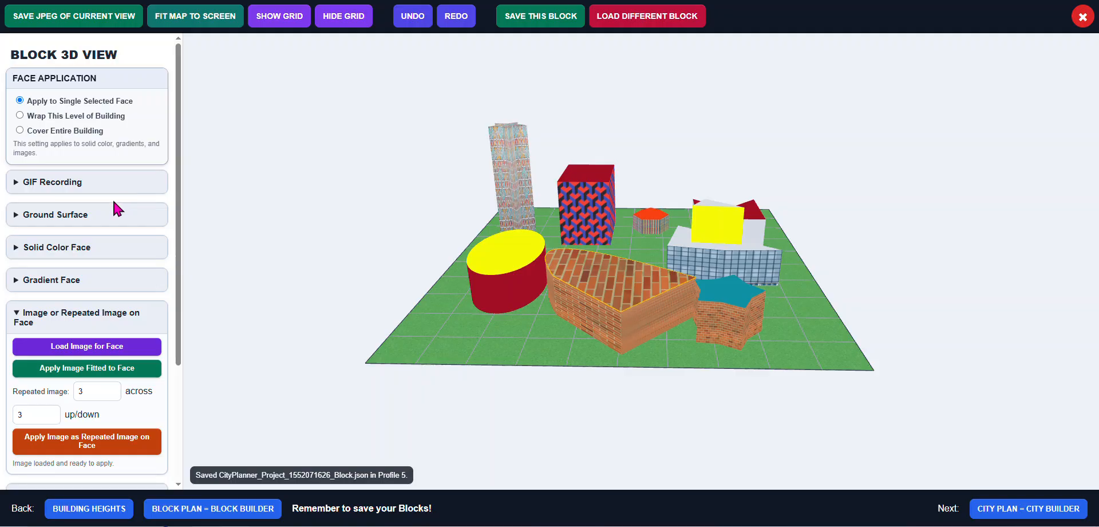
click(16, 319)
click(17, 317)
scroll(39, 314, down, 3)
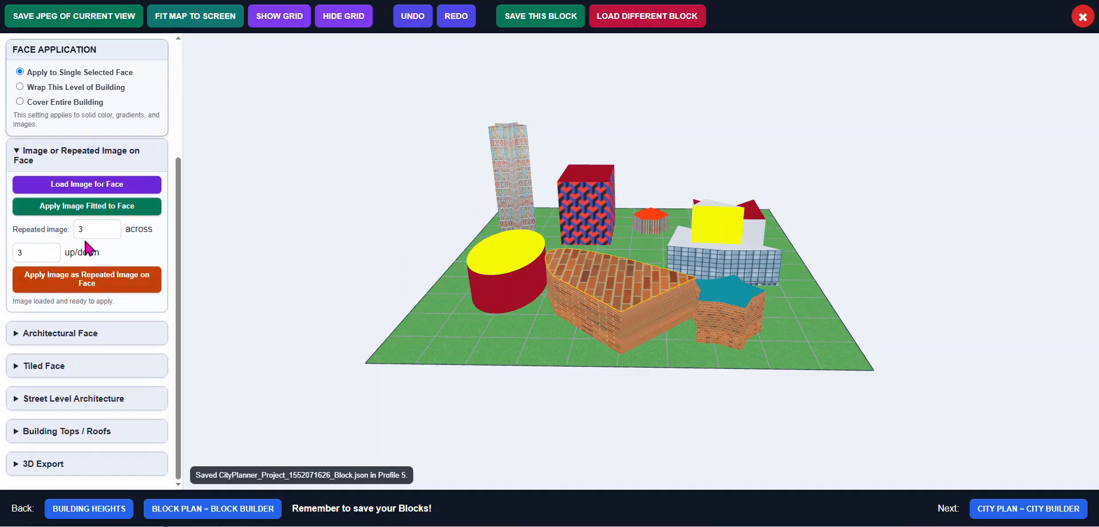
scroll(121, 261, up, 1)
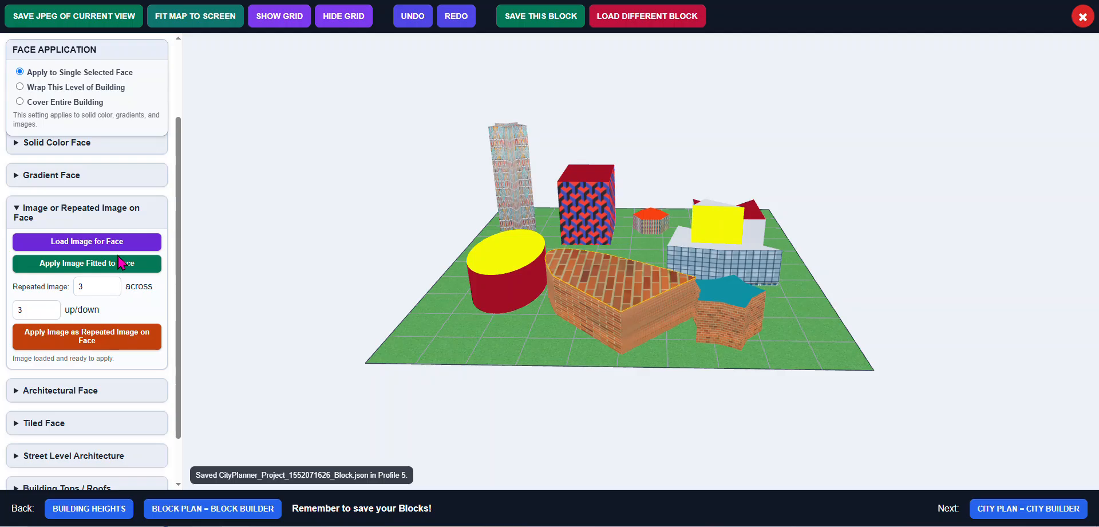
scroll(120, 261, down, 1)
scroll(119, 261, up, 3)
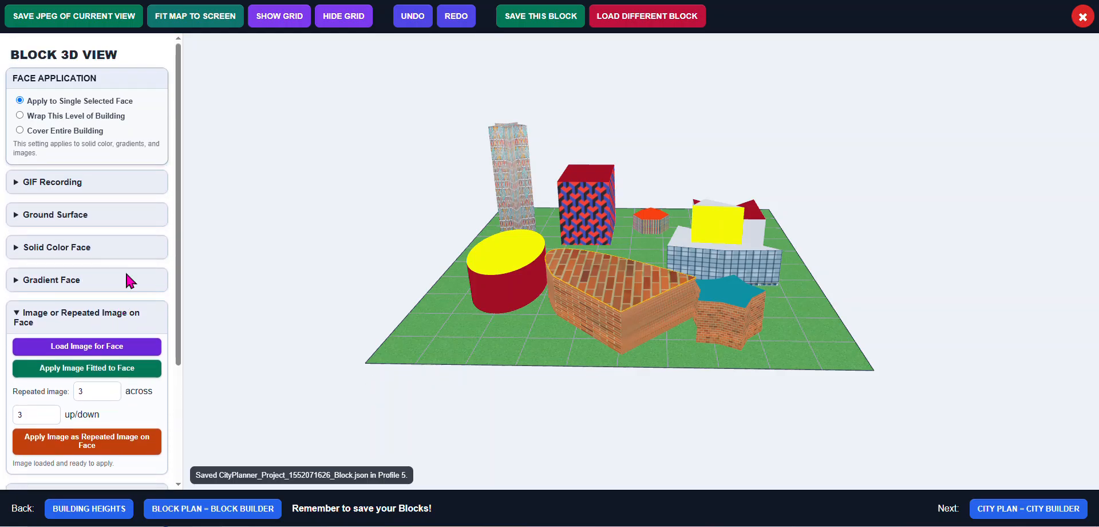
Return to the block plan and open Draw Profile
click(211, 509)
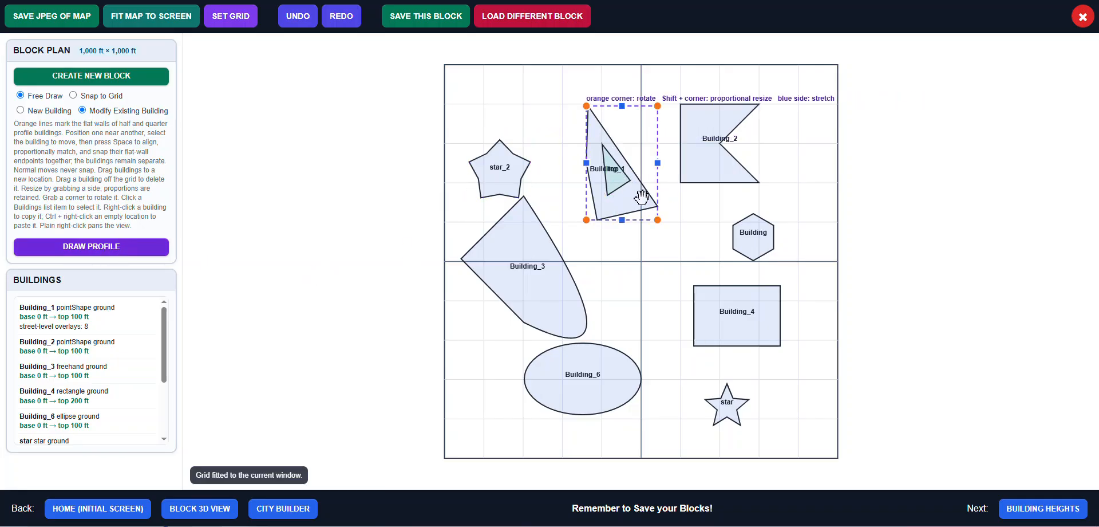
click(107, 248)
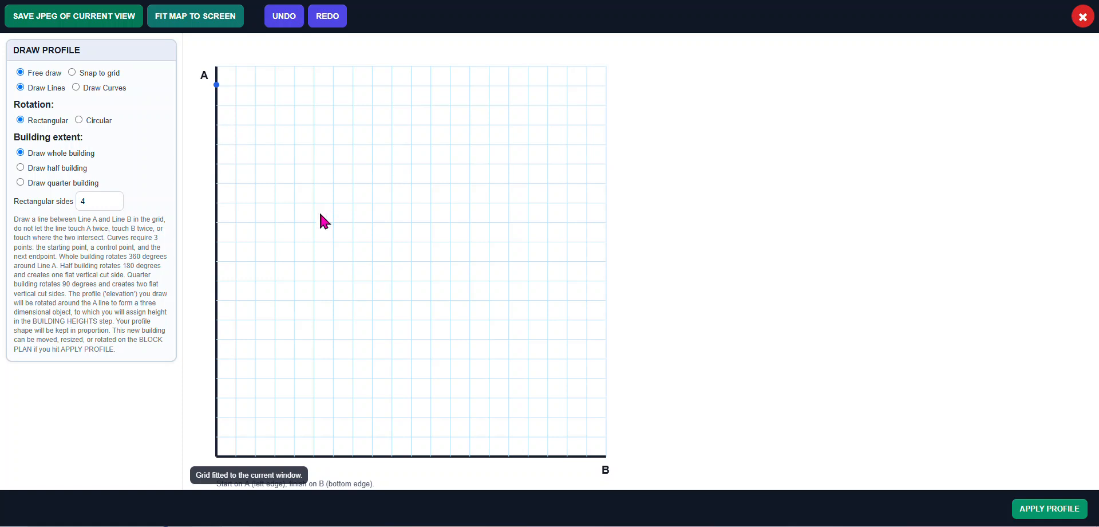
click(314, 261)
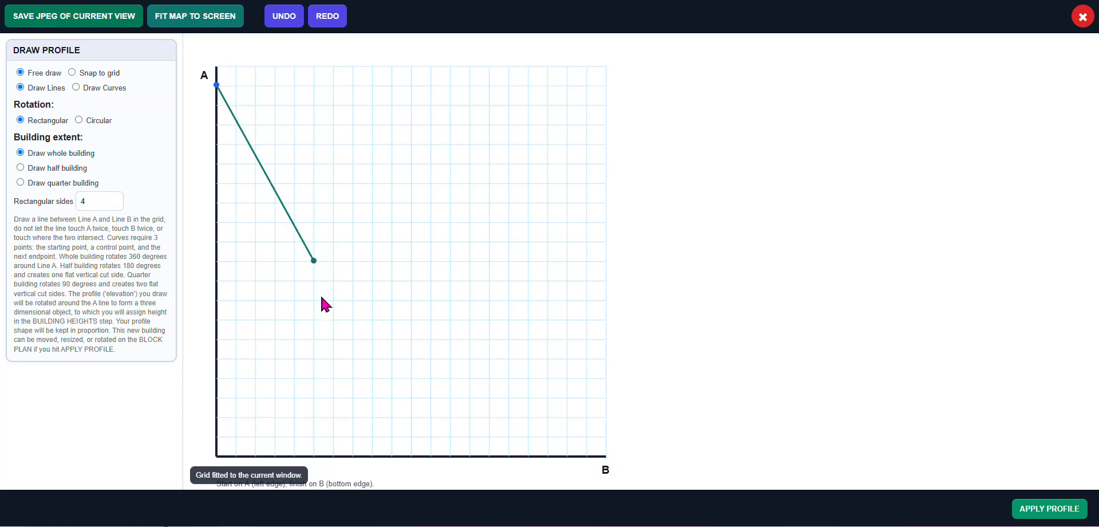
click(415, 456)
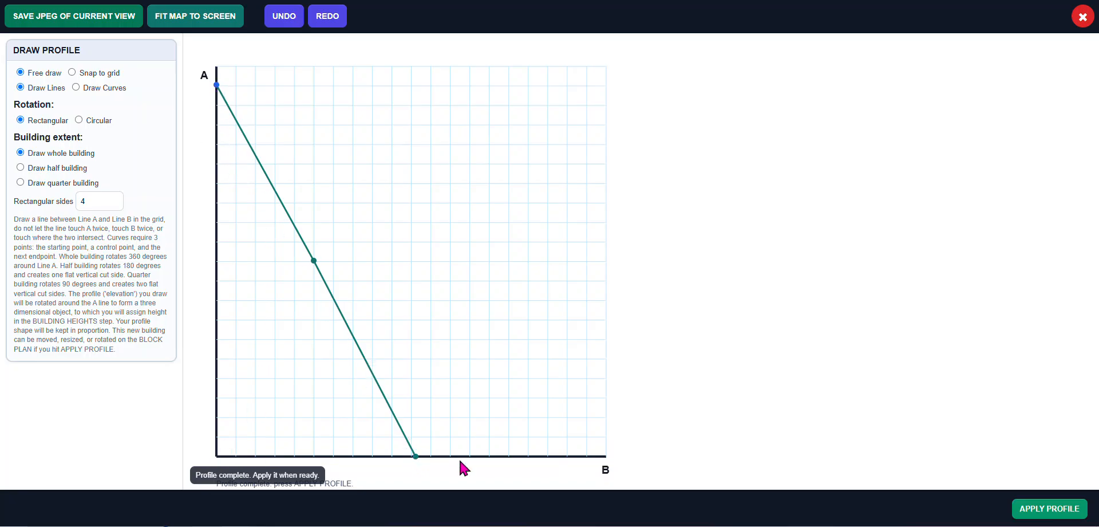
click(280, 19)
click(280, 19)
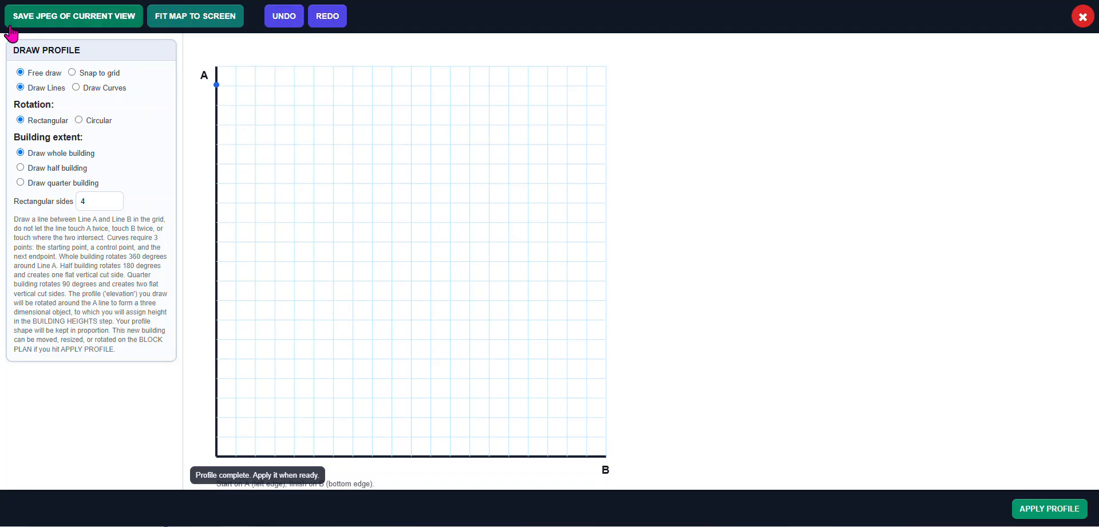
Draw a stepped profile from A down to B with snap to grid on, and set rectangular sides to 6
click(80, 75)
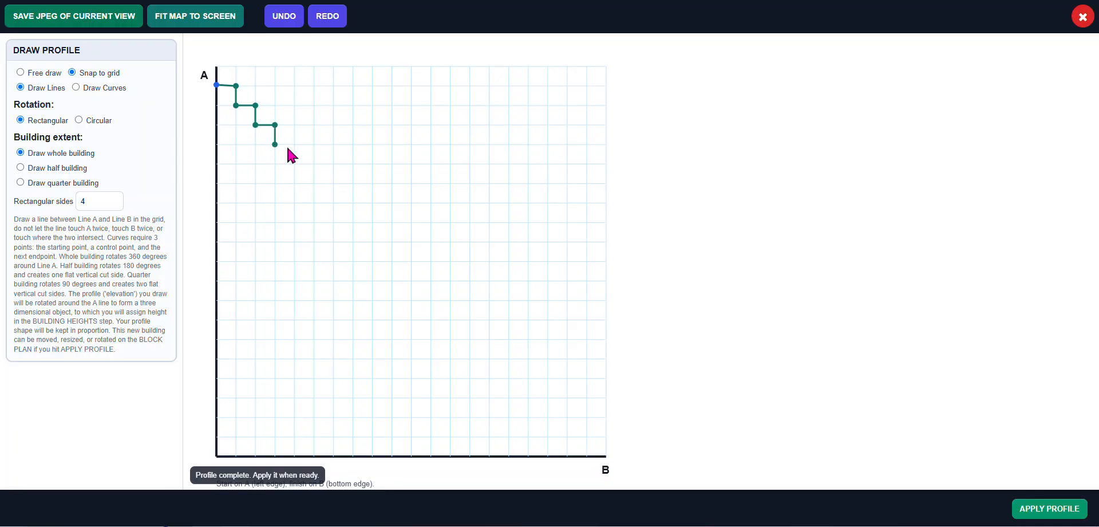
click(293, 167)
click(314, 456)
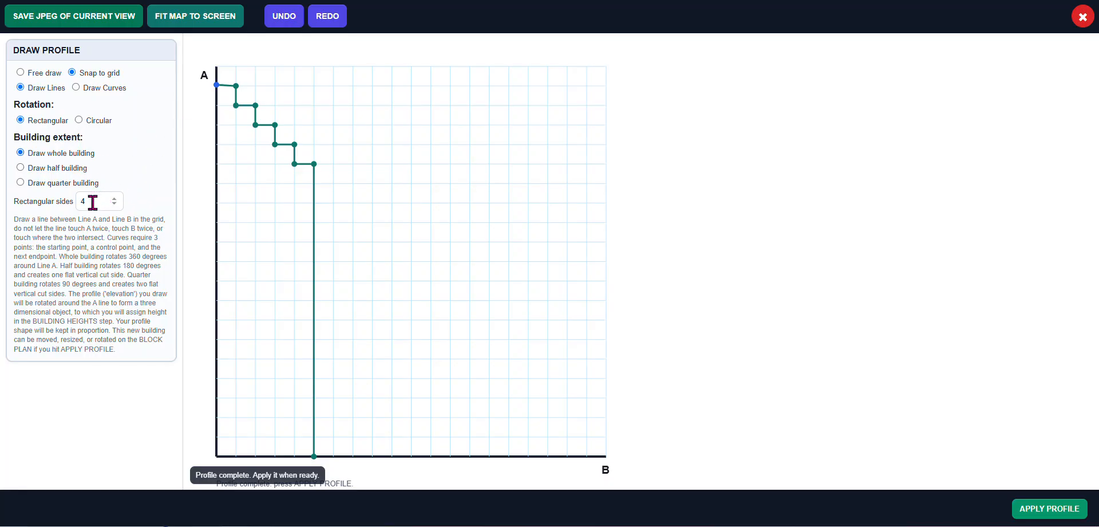
drag(91, 201, 76, 201)
text(6)
Apply the profile named Profile Building and select the new building placed on the block plan
click(1057, 515)
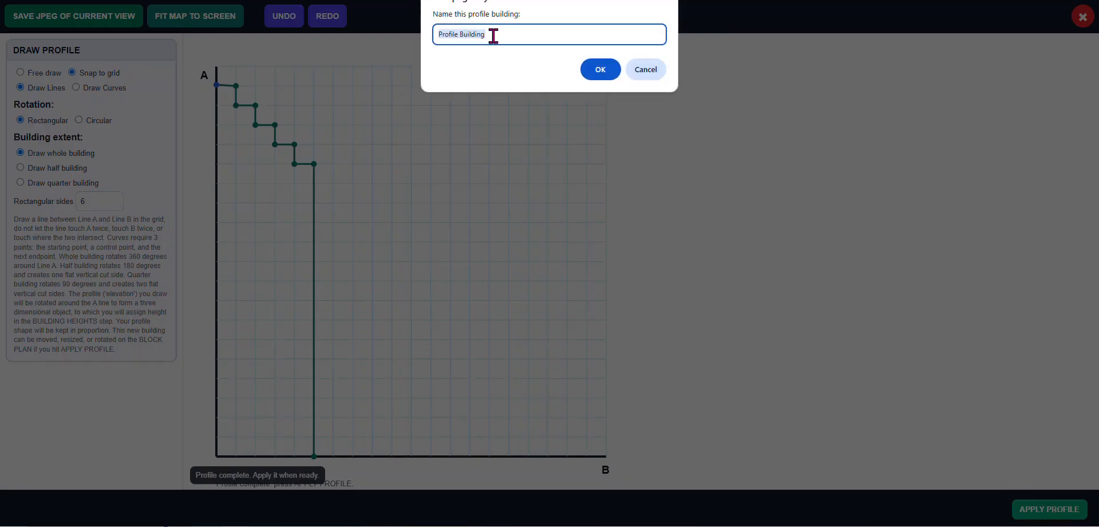
click(598, 71)
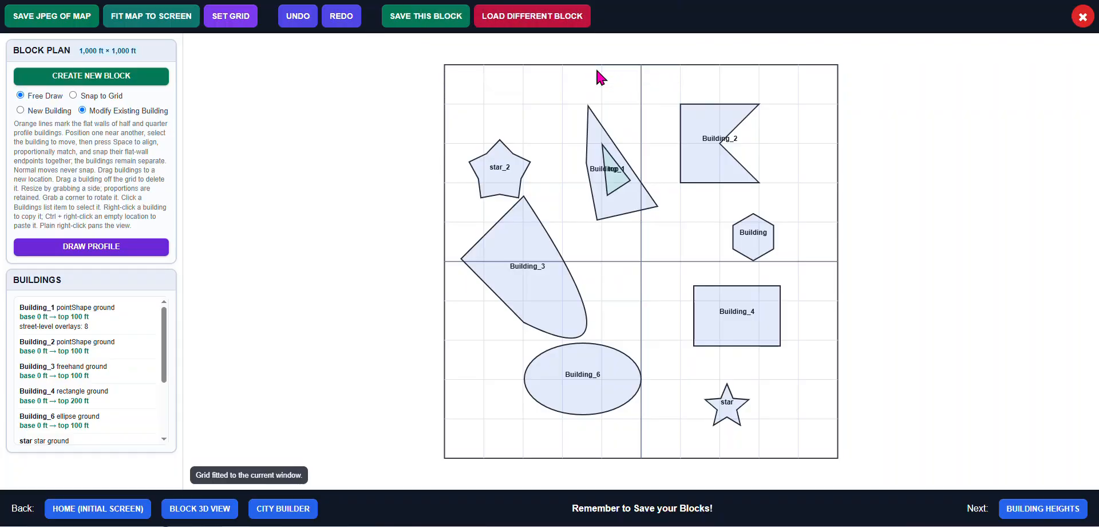
click(500, 96)
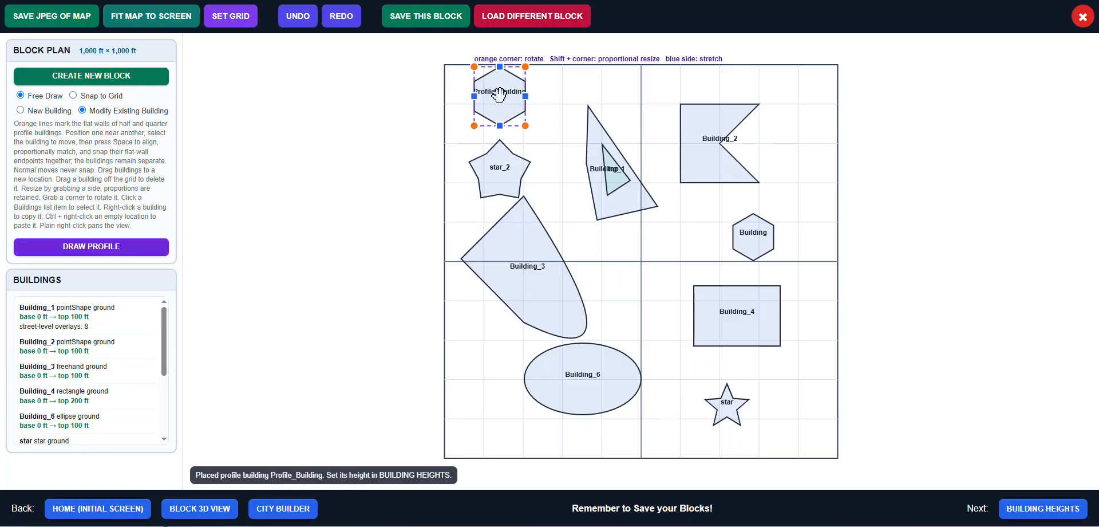
click(569, 121)
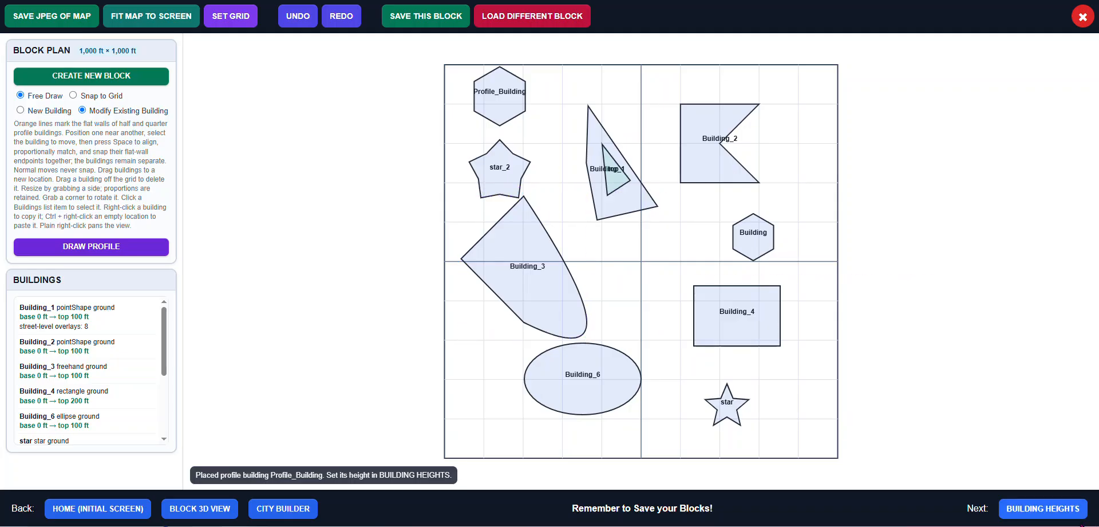
In building heights, give Profile_Building a base elevation of 0 ft and a building height of 150 ft
click(1044, 508)
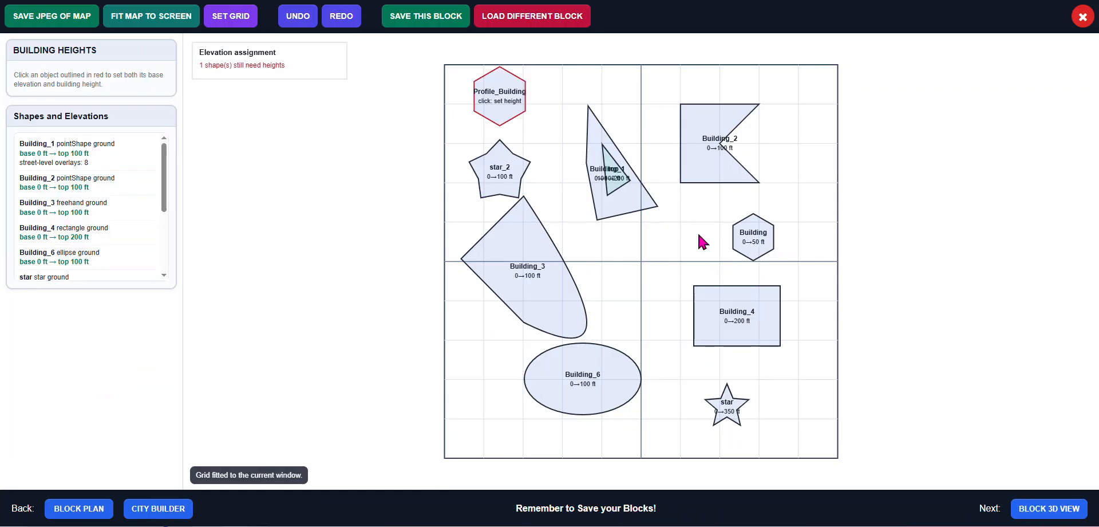
click(514, 115)
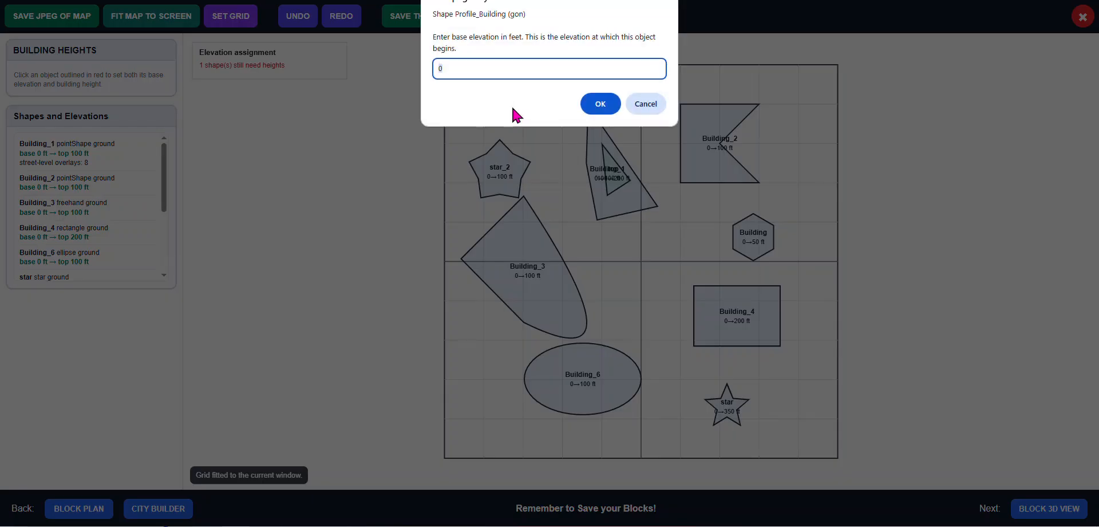
click(605, 109)
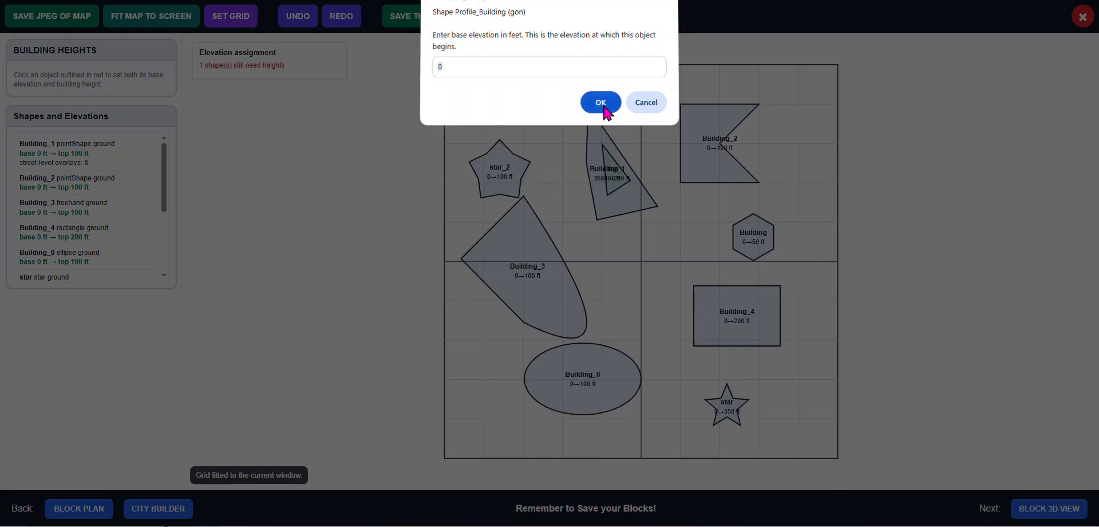
text(150)
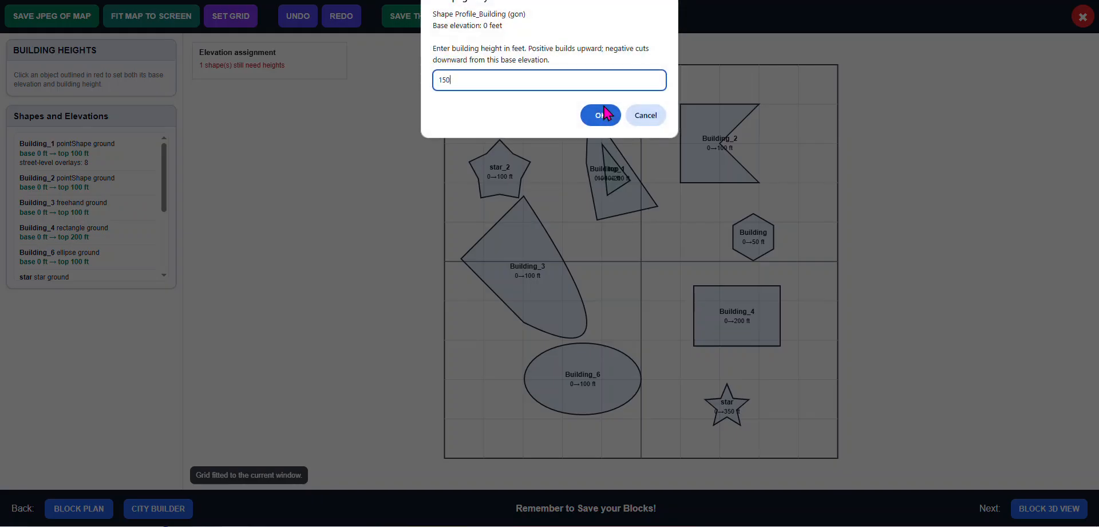
click(601, 115)
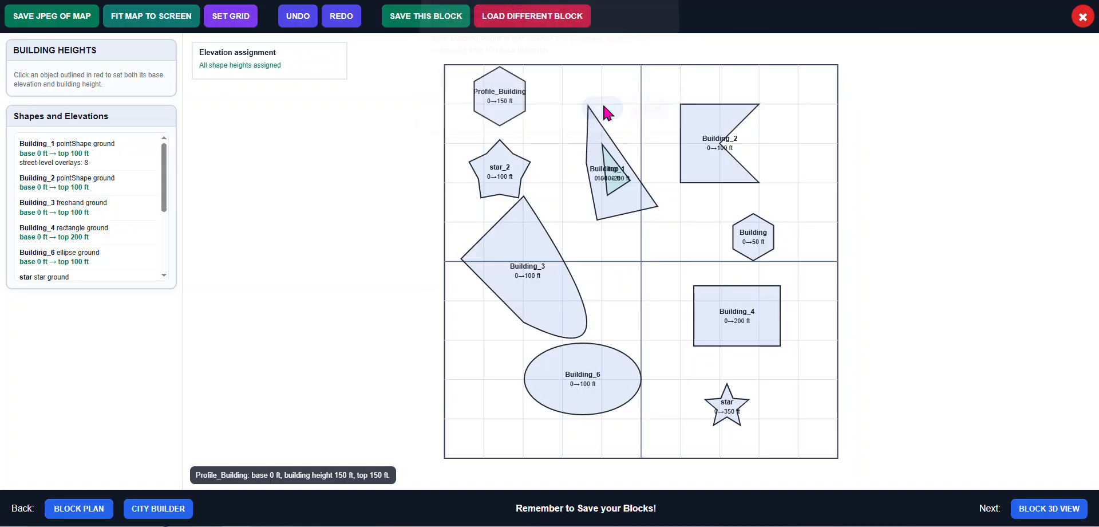
Open the 3D block view, select a lower wall face of the profile building and choose Wrap This Level of Building
click(1069, 514)
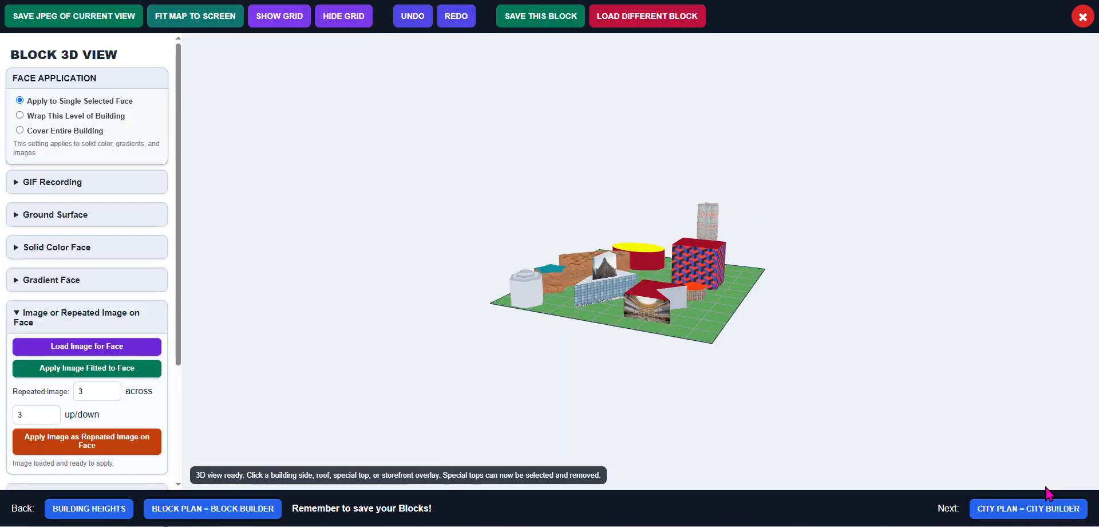
drag(745, 332, 584, 309)
scroll(554, 301, up, 5)
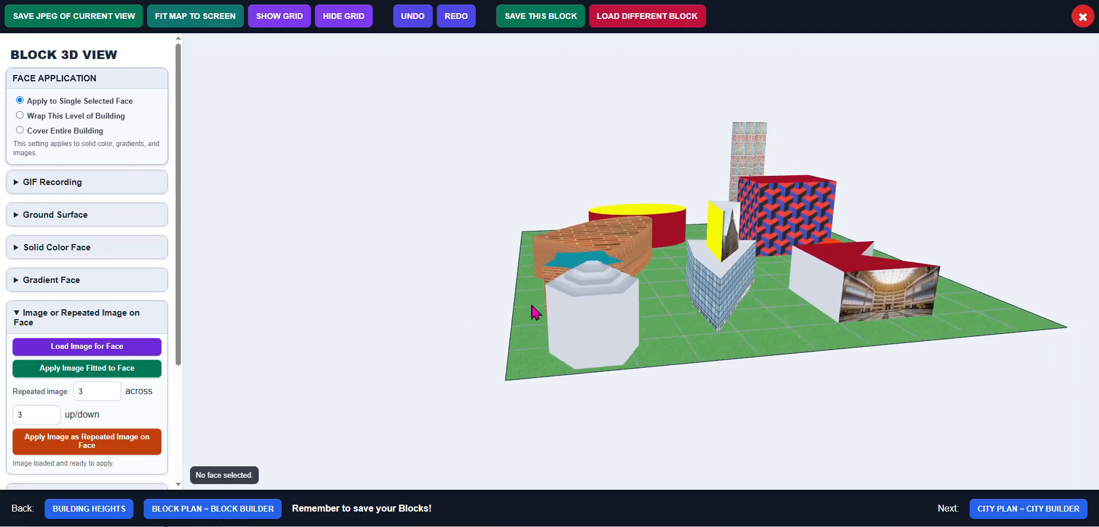
scroll(618, 343, up, 5)
drag(615, 335, 559, 304)
click(558, 304)
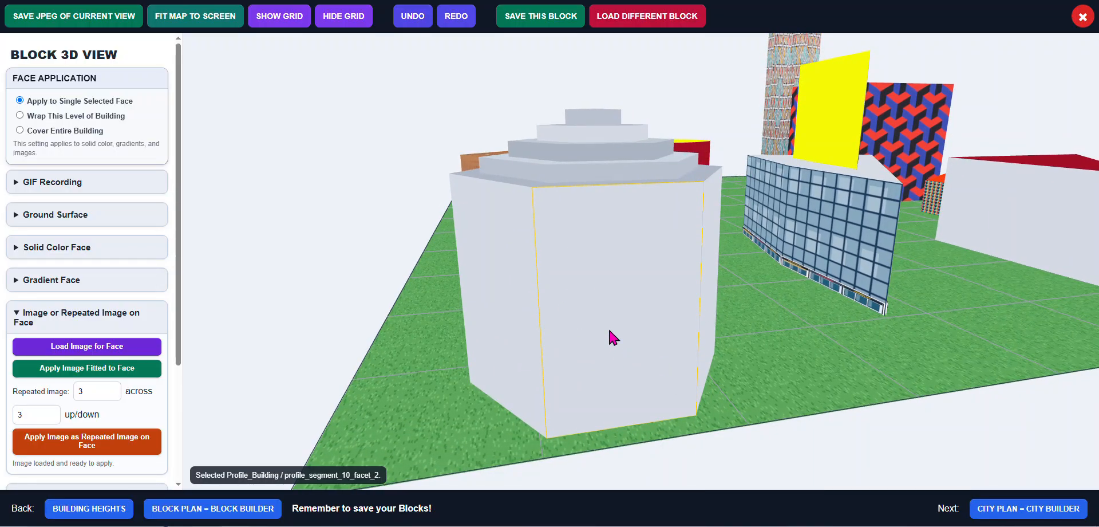
mouse_move(609, 328)
mouse_down()
mouse_move(636, 330)
mouse_move(608, 332)
mouse_up()
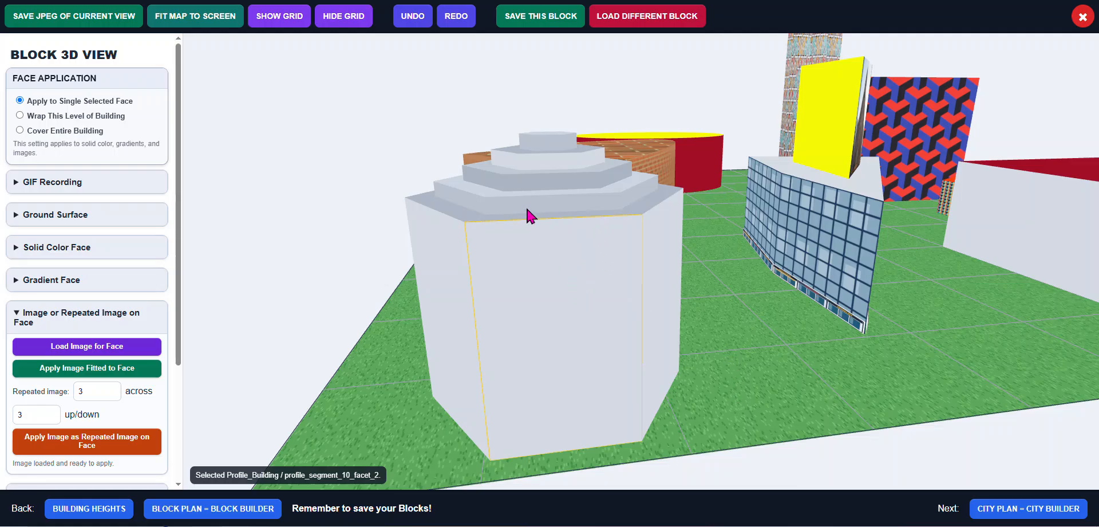
mouse_move(531, 204)
mouse_down()
mouse_move(546, 216)
mouse_move(536, 204)
mouse_up()
drag(616, 251, 597, 267)
scroll(598, 274, down, 3)
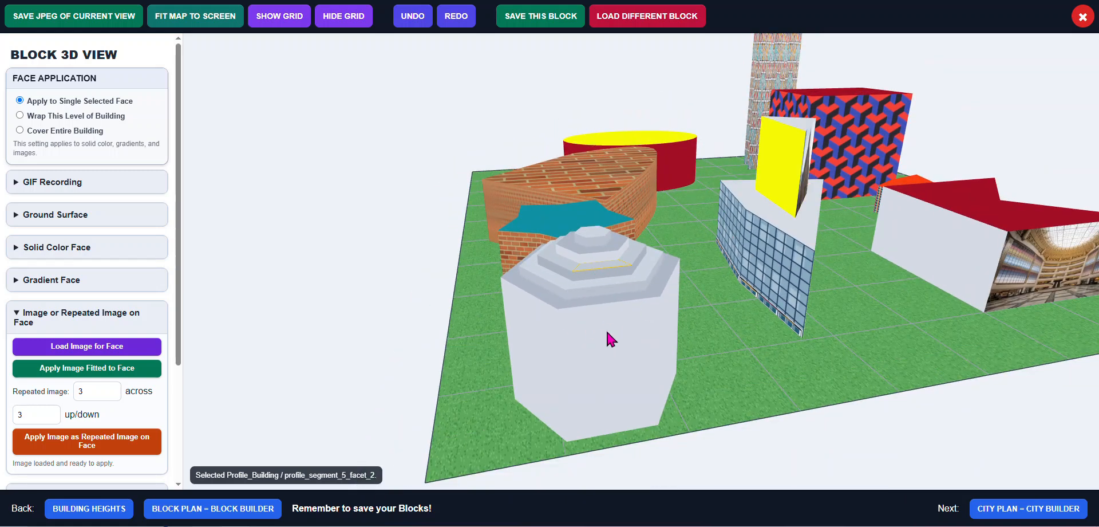
click(612, 347)
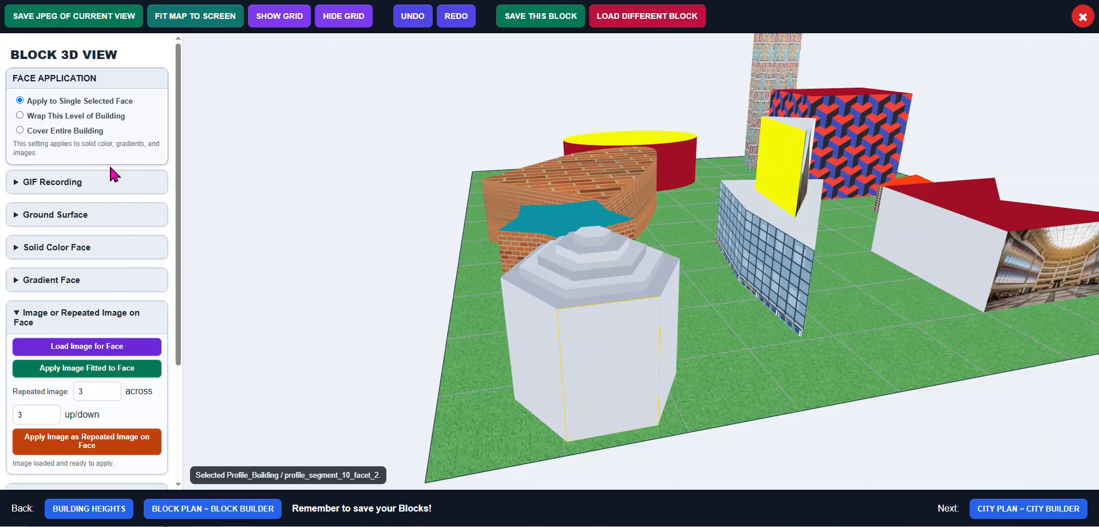
click(73, 115)
Load the art-deco department store image from the AI Stores hotels theaters folder and apply it fitted around that level
click(107, 350)
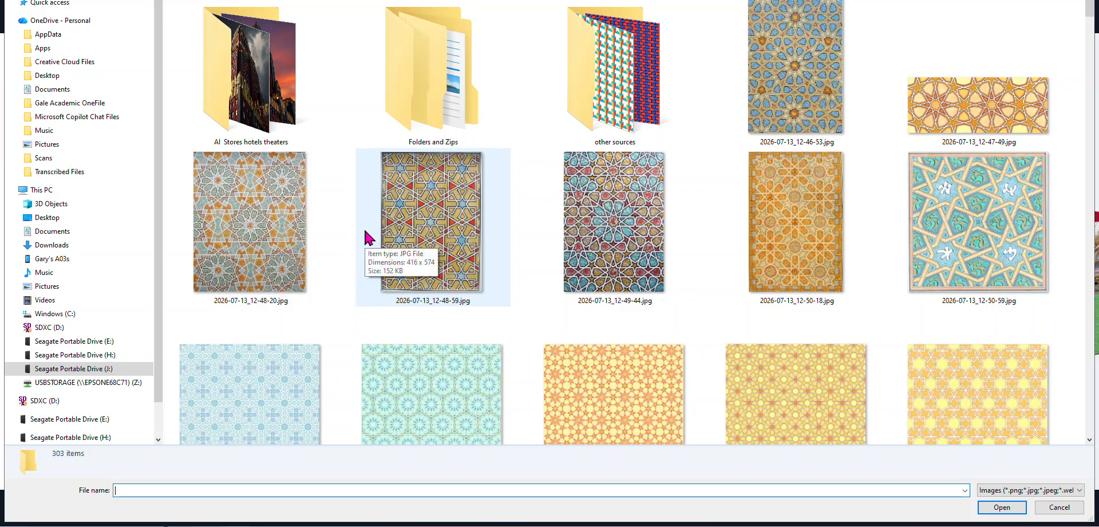
scroll(365, 232, down, 3)
scroll(365, 232, down, 3)
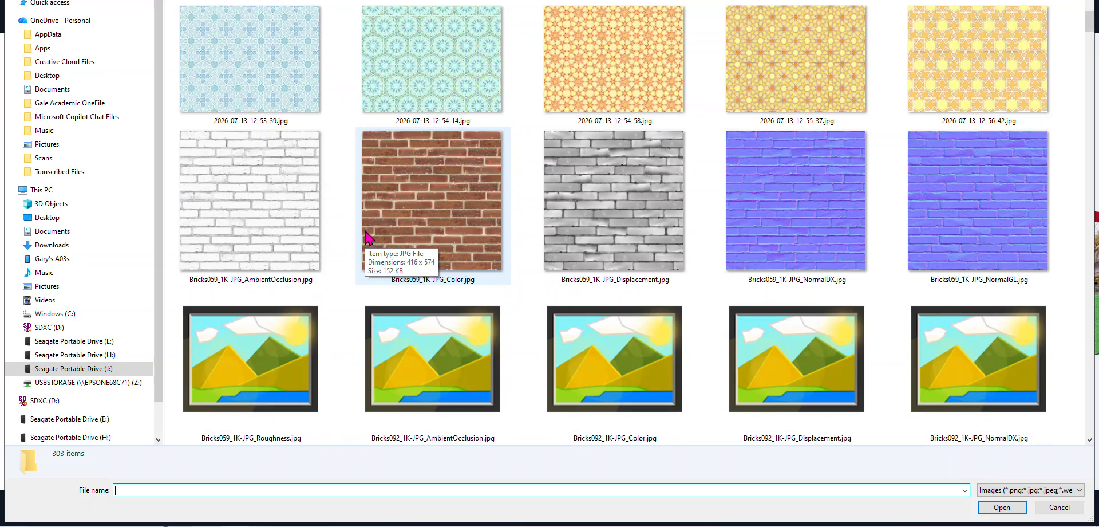
scroll(365, 232, down, 3)
scroll(366, 232, down, 15)
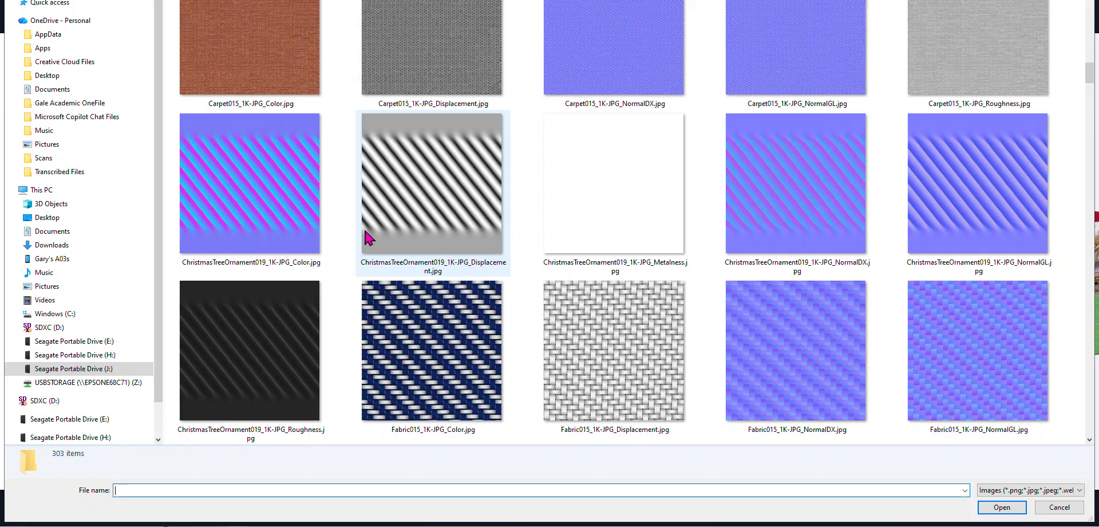
scroll(369, 238, down, 3)
scroll(366, 236, up, 20)
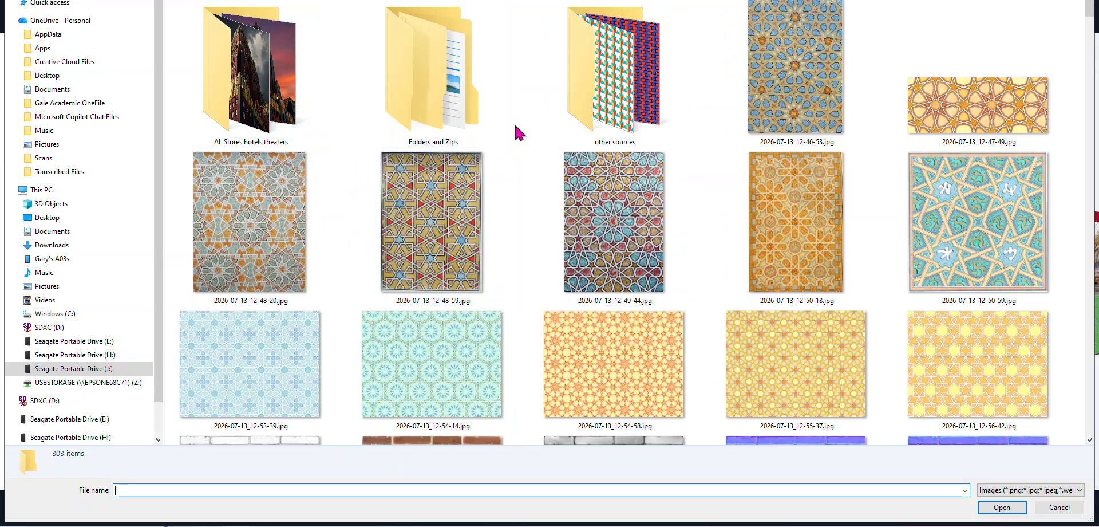
double_click(277, 80)
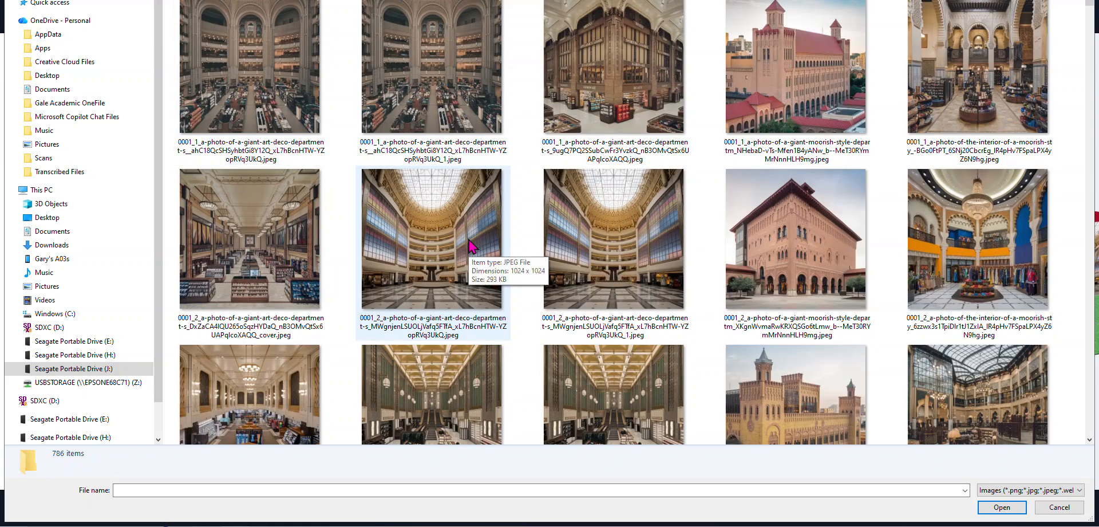
double_click(443, 95)
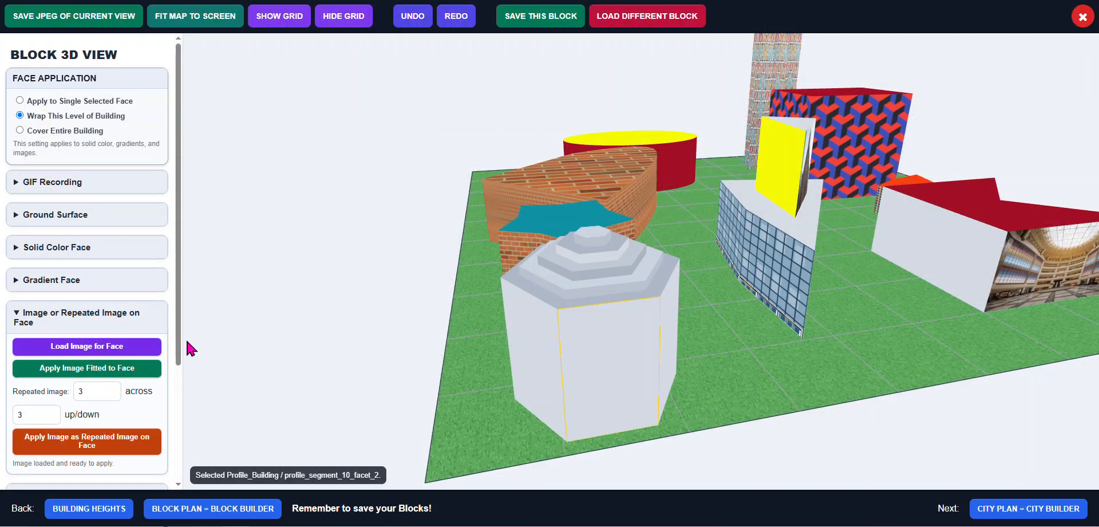
click(106, 369)
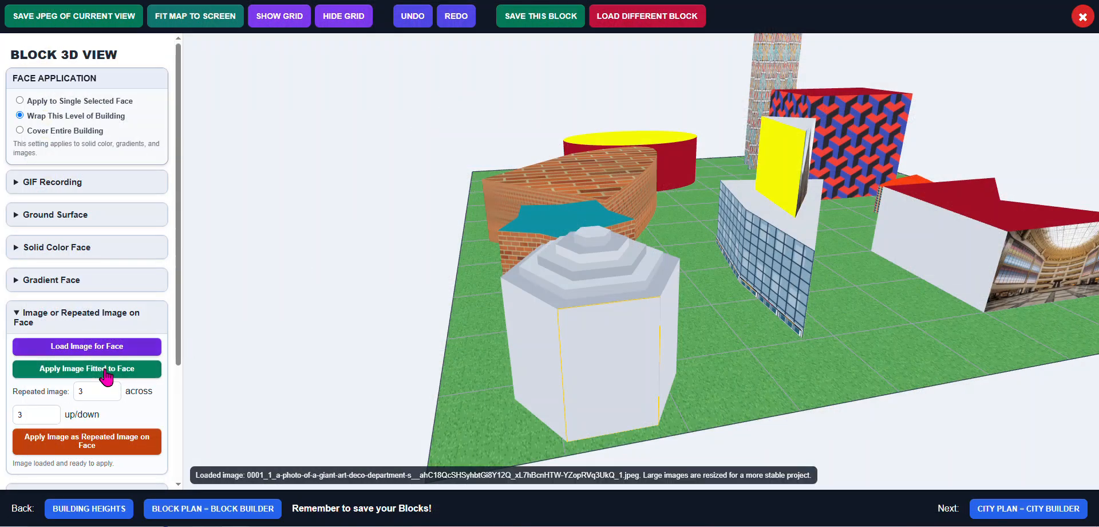
Orbit and zoom around the profile building to inspect the wrapped store image
drag(457, 360, 451, 340)
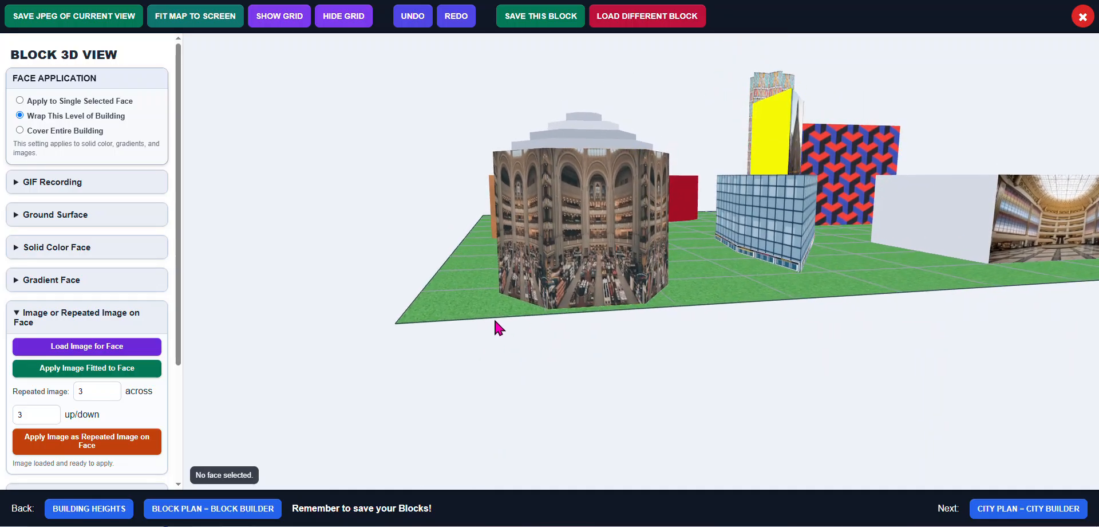
drag(459, 266, 557, 267)
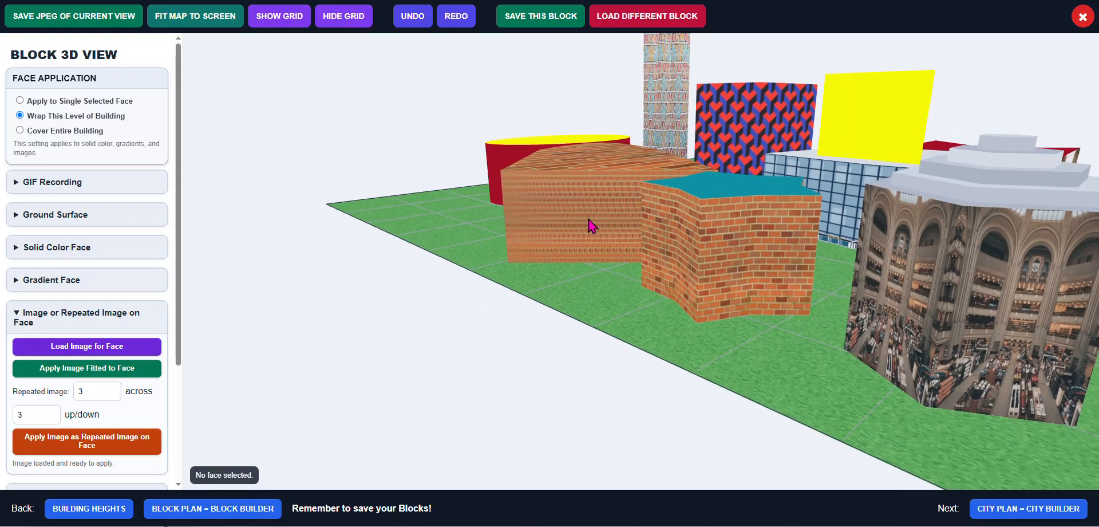
drag(781, 299, 704, 284)
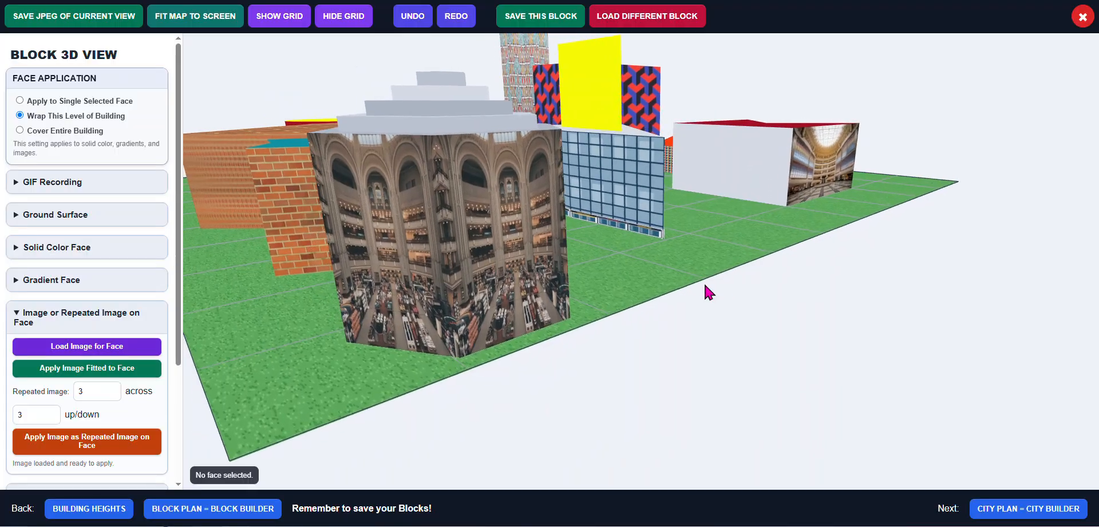
scroll(524, 263, up, 2)
scroll(525, 269, up, 2)
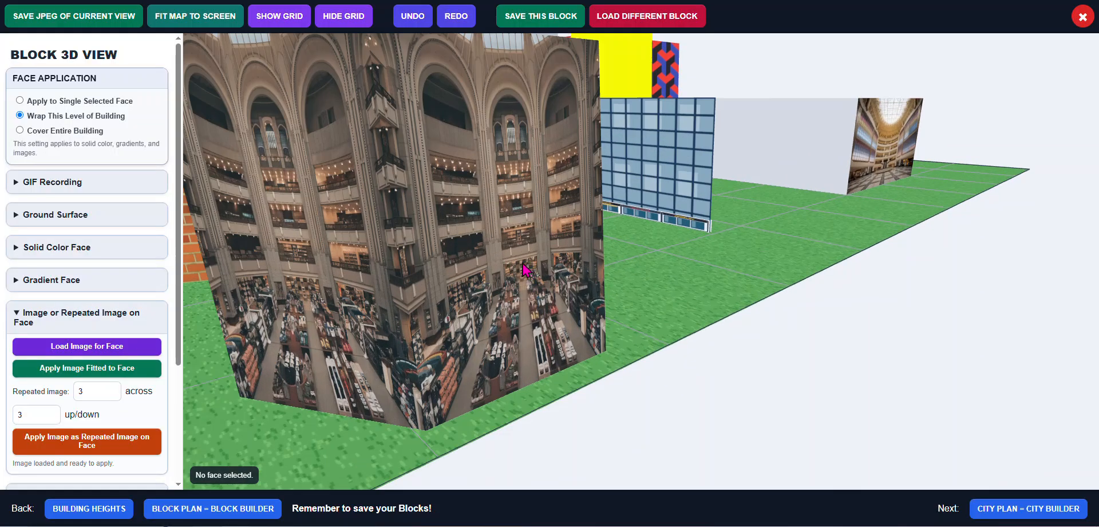
scroll(483, 261, up, 3)
drag(490, 258, 490, 252)
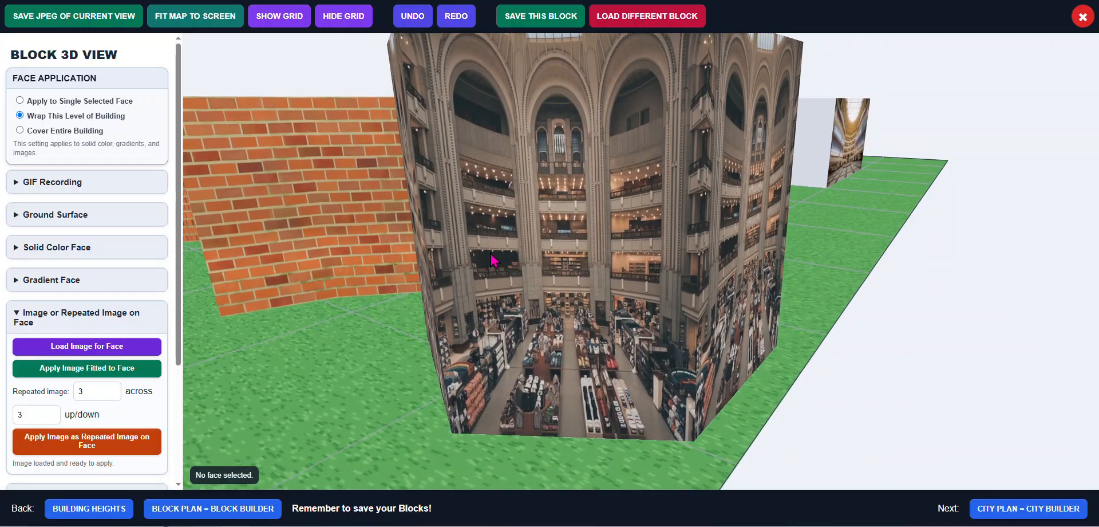
click(527, 289)
scroll(530, 290, up, 5)
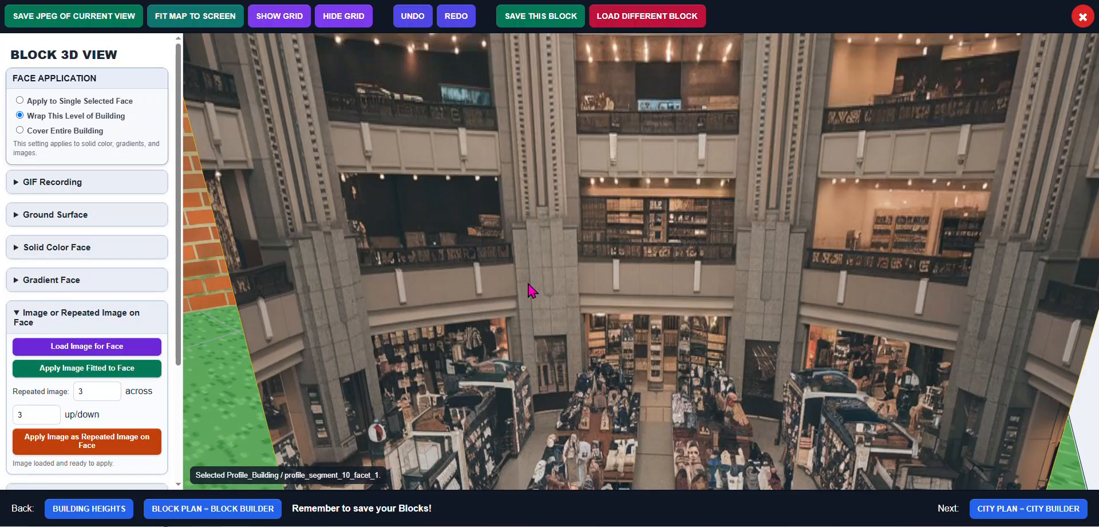
scroll(530, 294, up, 5)
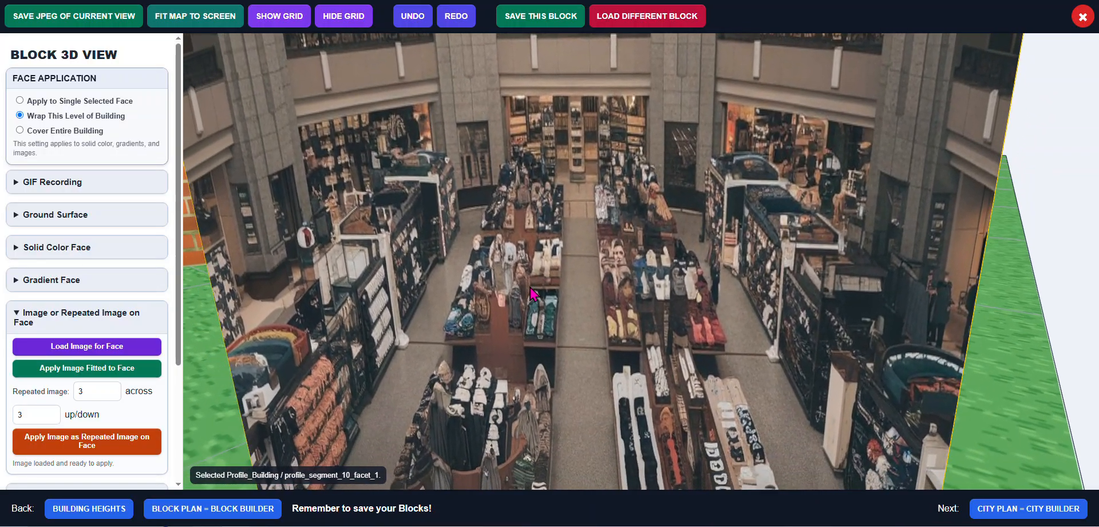
drag(529, 287, 531, 294)
scroll(532, 295, down, 8)
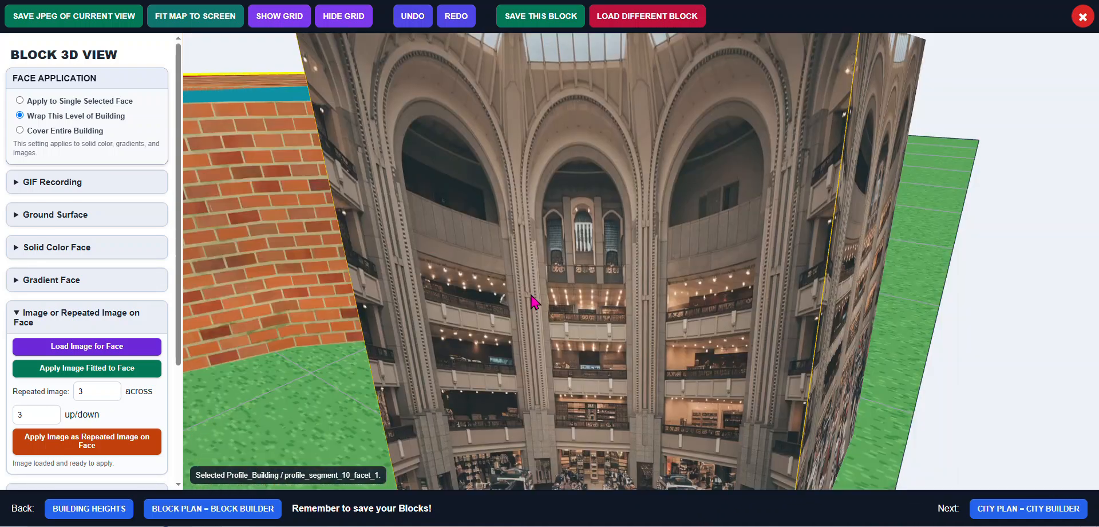
scroll(532, 299, down, 3)
drag(529, 296, 540, 310)
Select the profile building's top face, open Gradient Face, and set the first two colors to red (245,5,41) and blue (5,65,245)
click(572, 268)
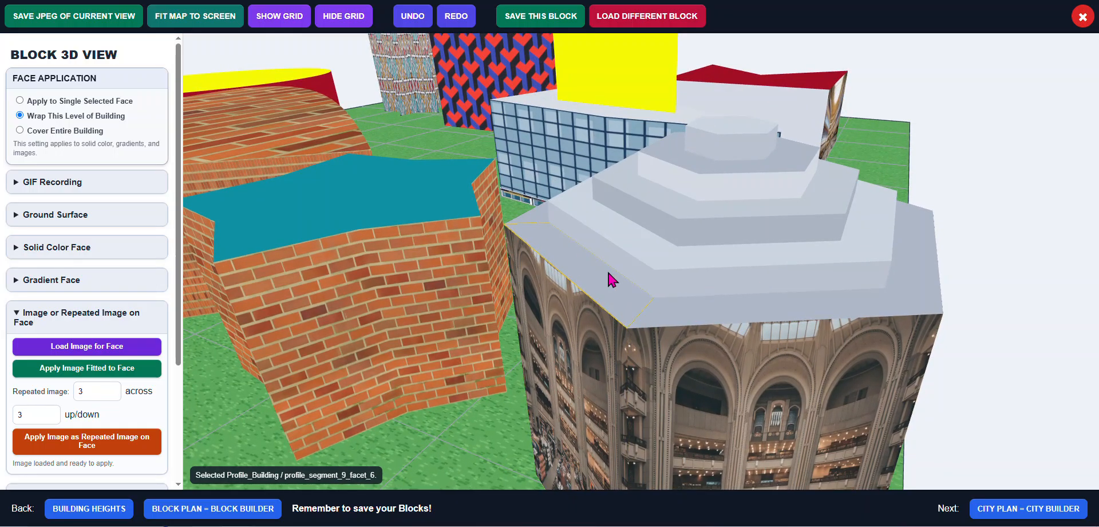
click(616, 255)
click(14, 281)
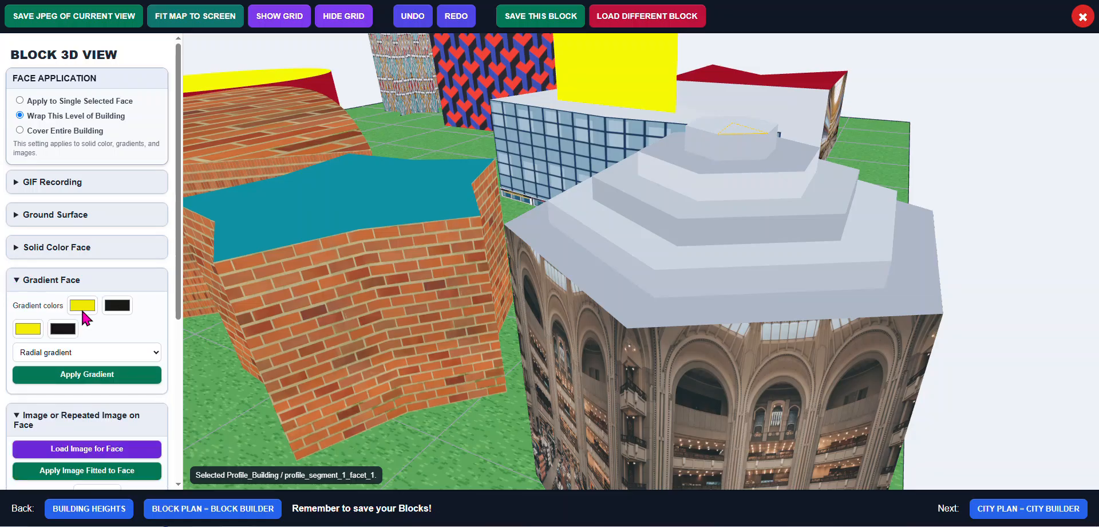
click(83, 309)
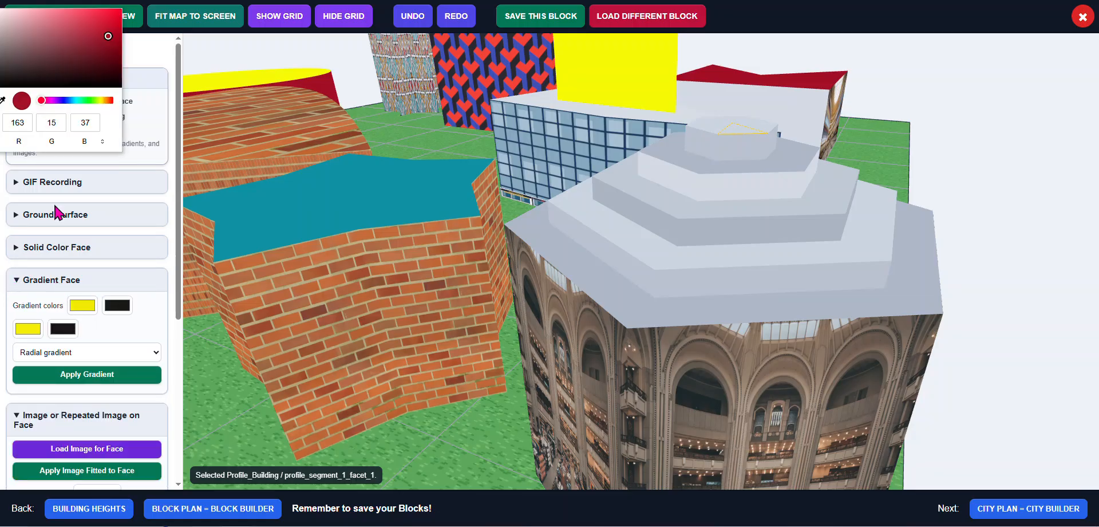
click(117, 12)
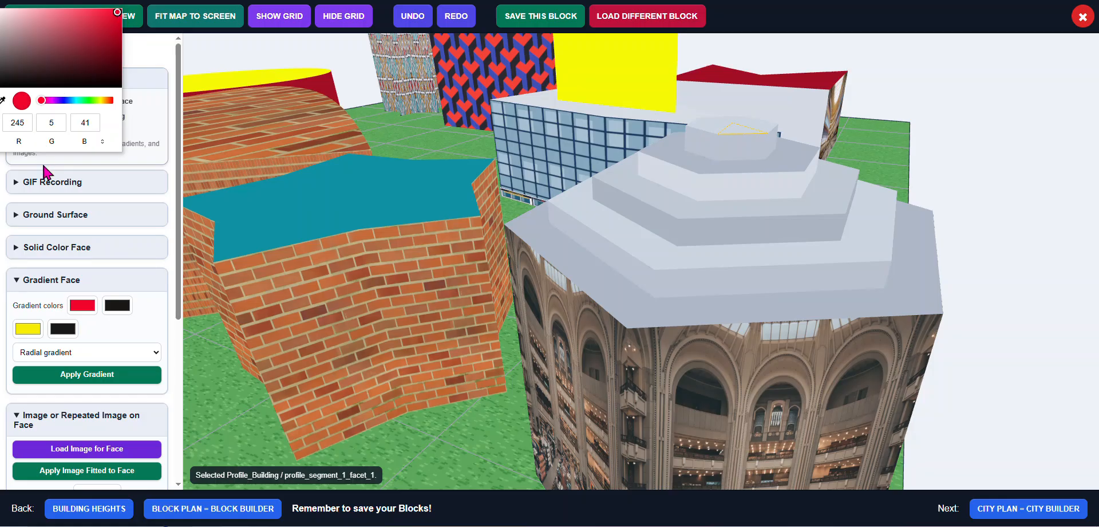
click(128, 313)
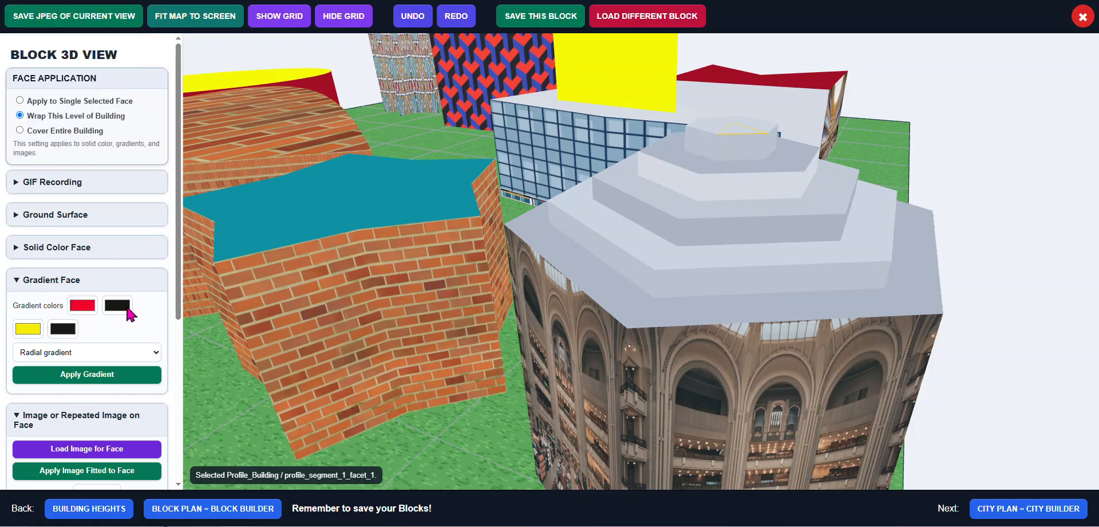
click(117, 308)
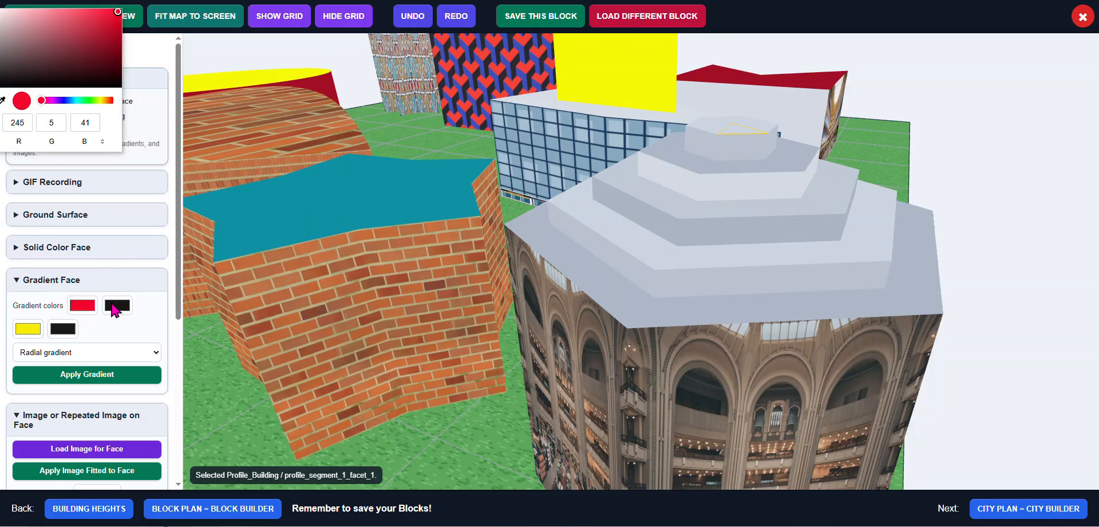
click(67, 101)
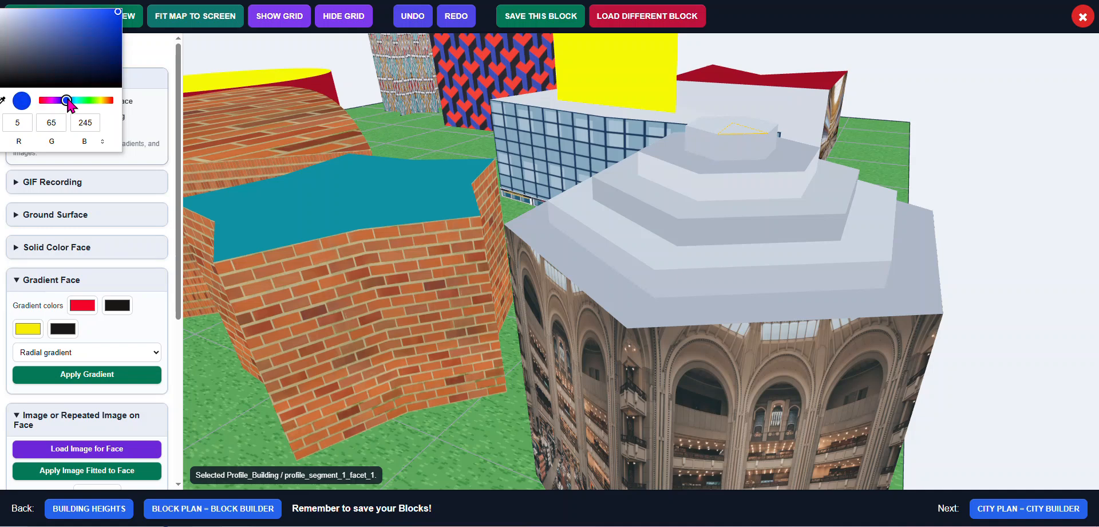
Set the remaining two gradient colors to green (5,245,141) and yellow (229,245,5)
click(28, 325)
click(28, 326)
click(82, 100)
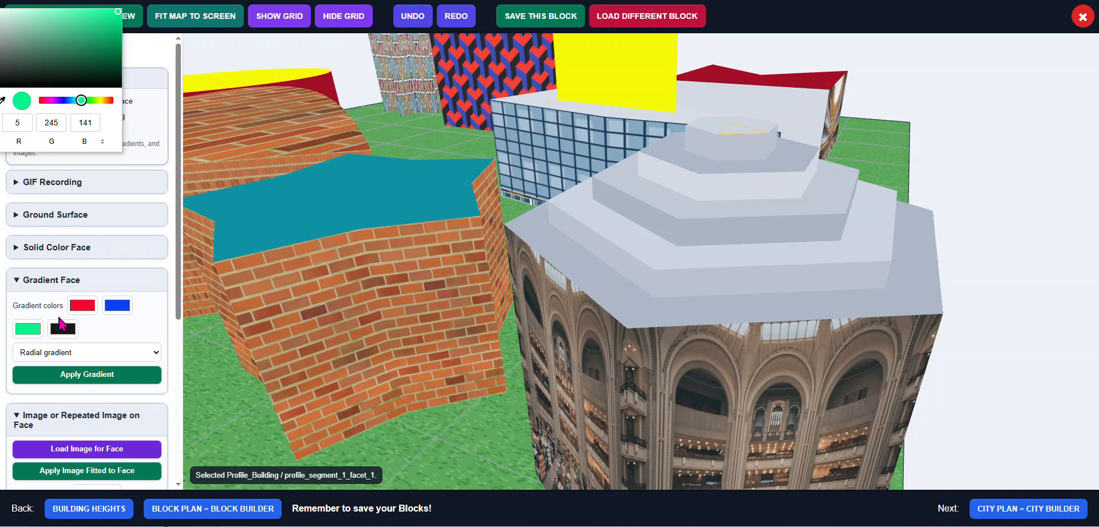
click(68, 331)
click(69, 331)
click(100, 101)
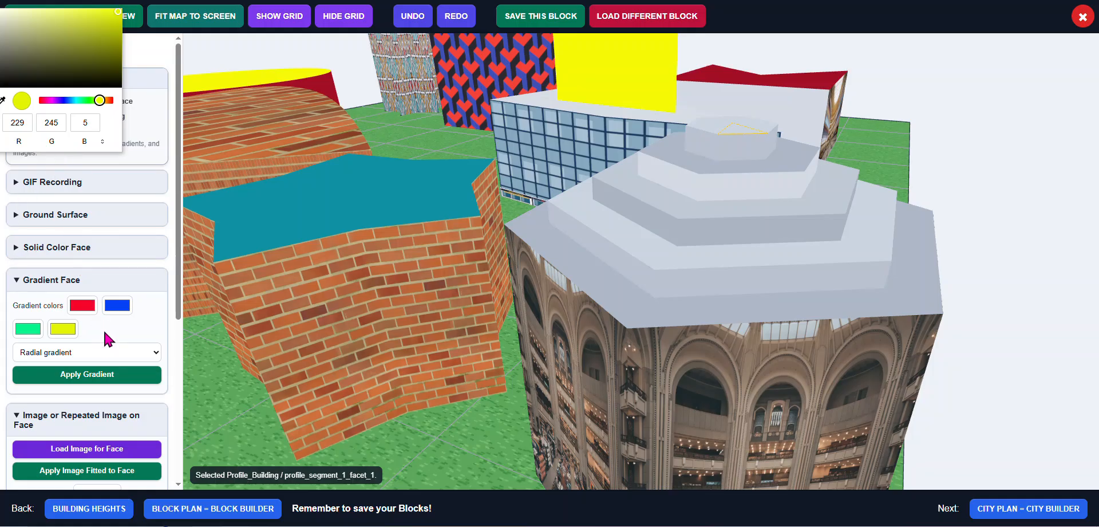
Apply the four-color radial gradient to wrap the top level of the profile building
click(717, 128)
click(114, 376)
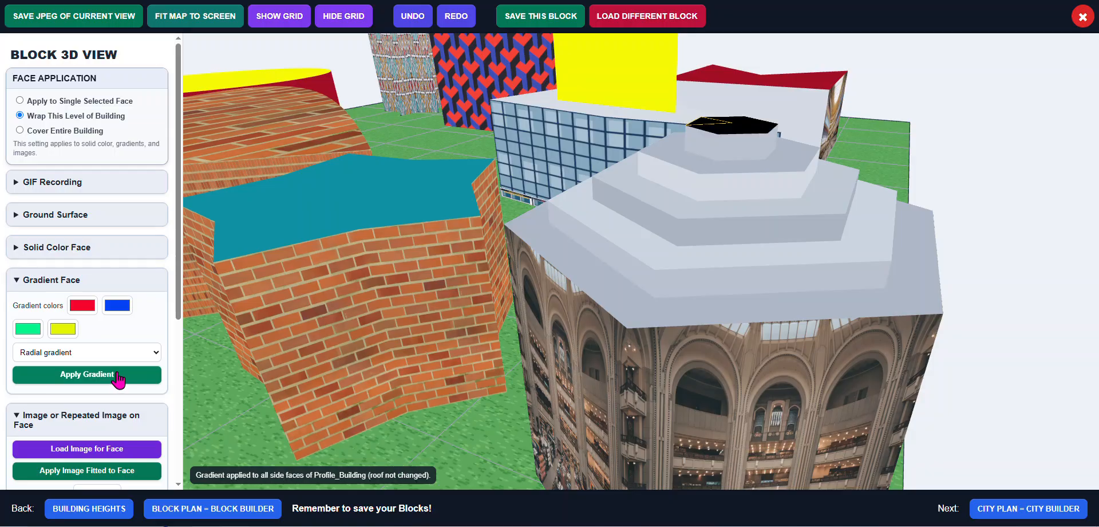
scroll(750, 317, up, 3)
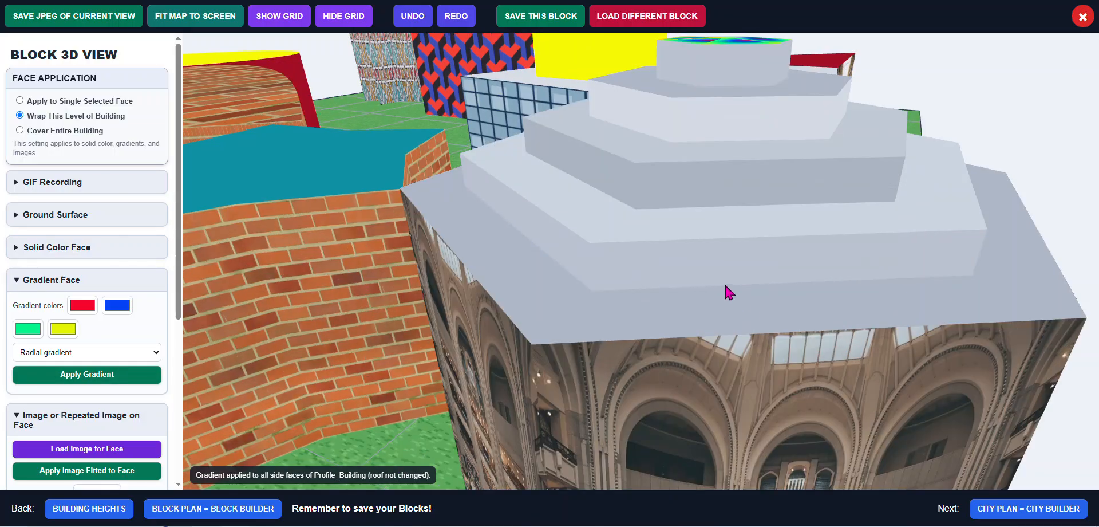
drag(704, 293, 699, 298)
right_drag(687, 312, 689, 304)
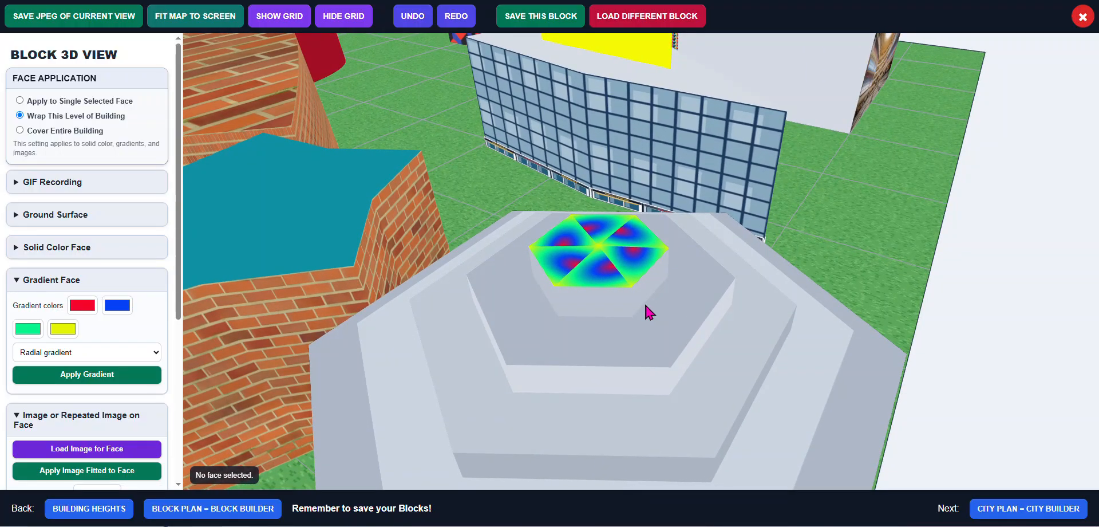
scroll(645, 309, up, 3)
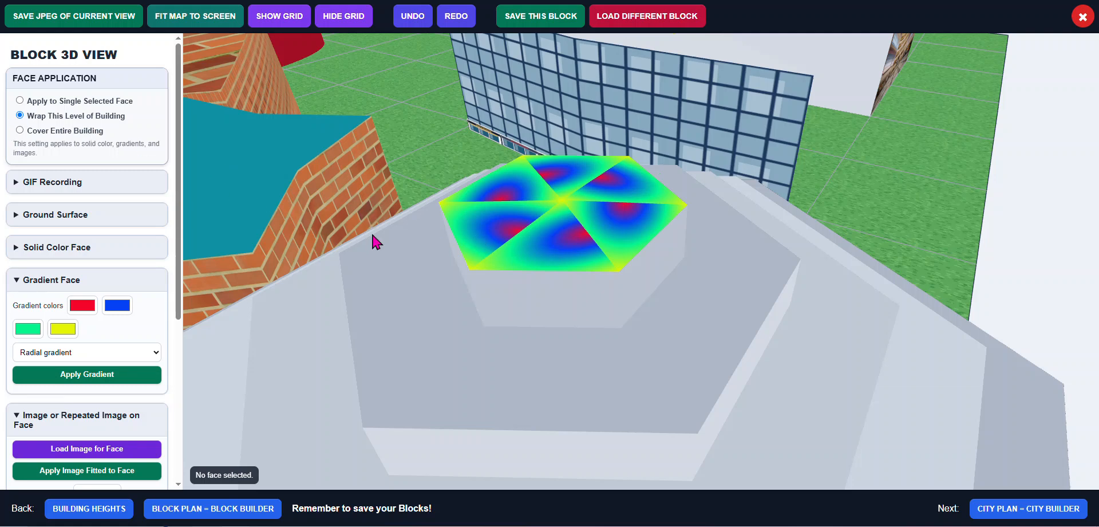
scroll(372, 234, down, 5)
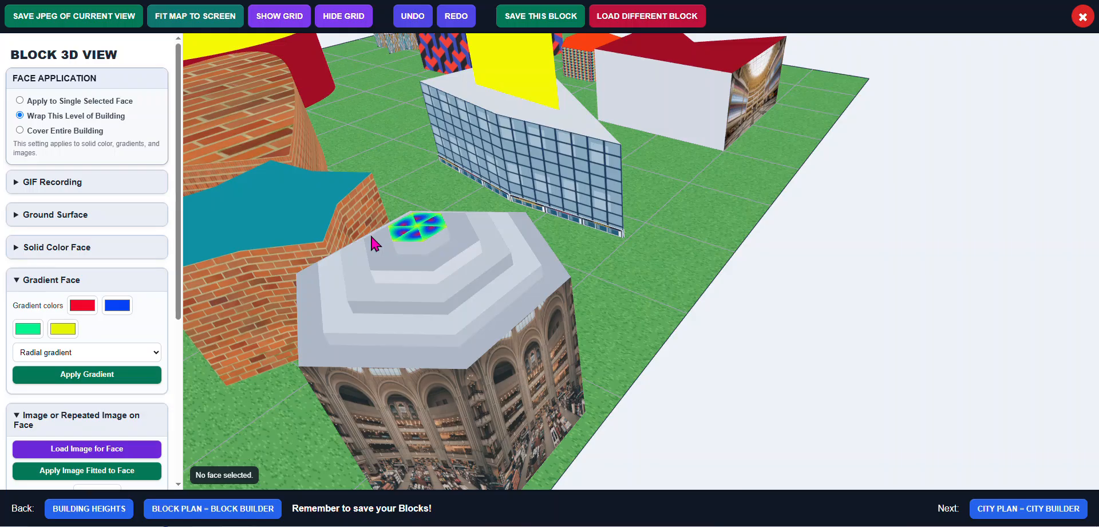
scroll(378, 246, down, 5)
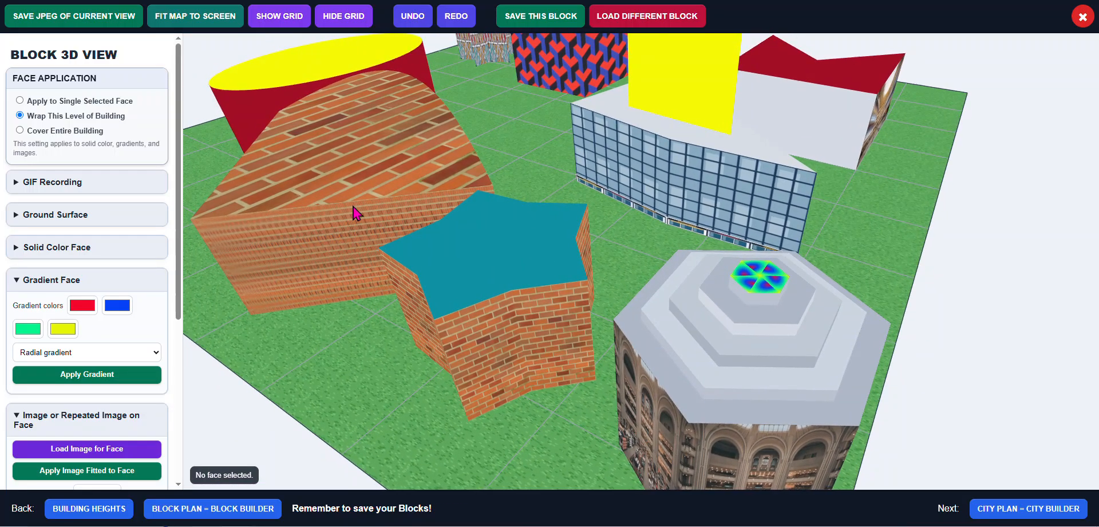
Save the block
click(549, 20)
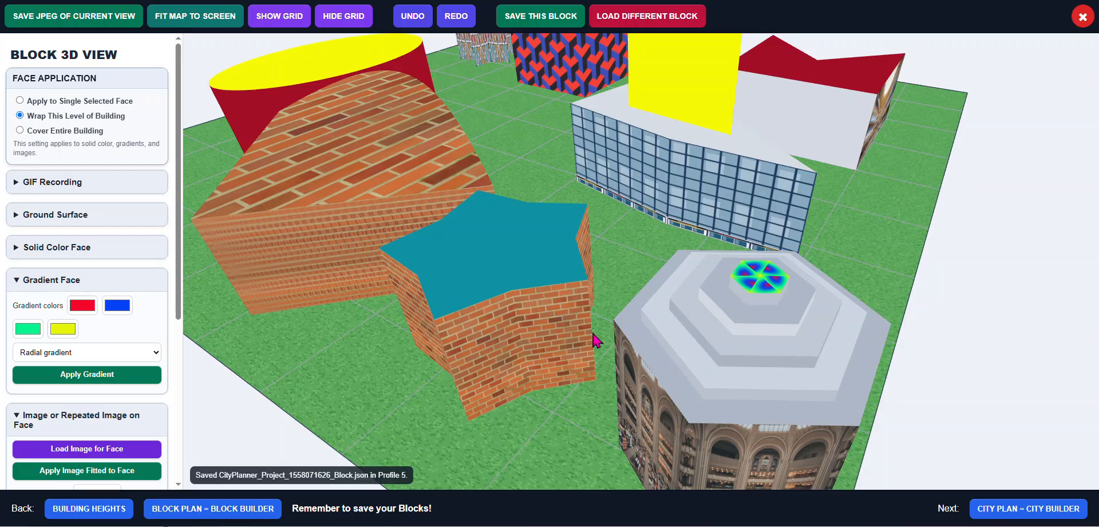
scroll(597, 340, down, 3)
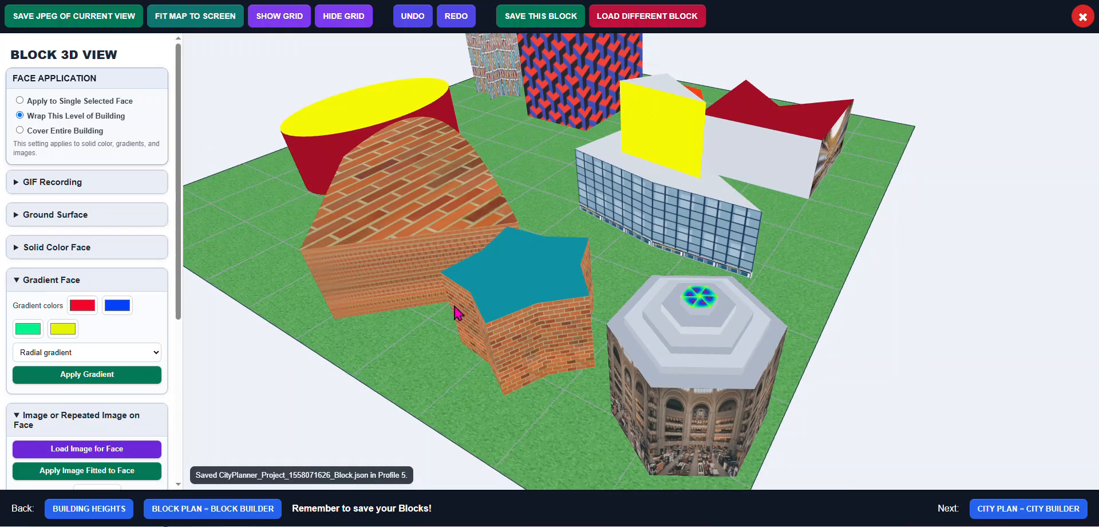
scroll(527, 338, down, 3)
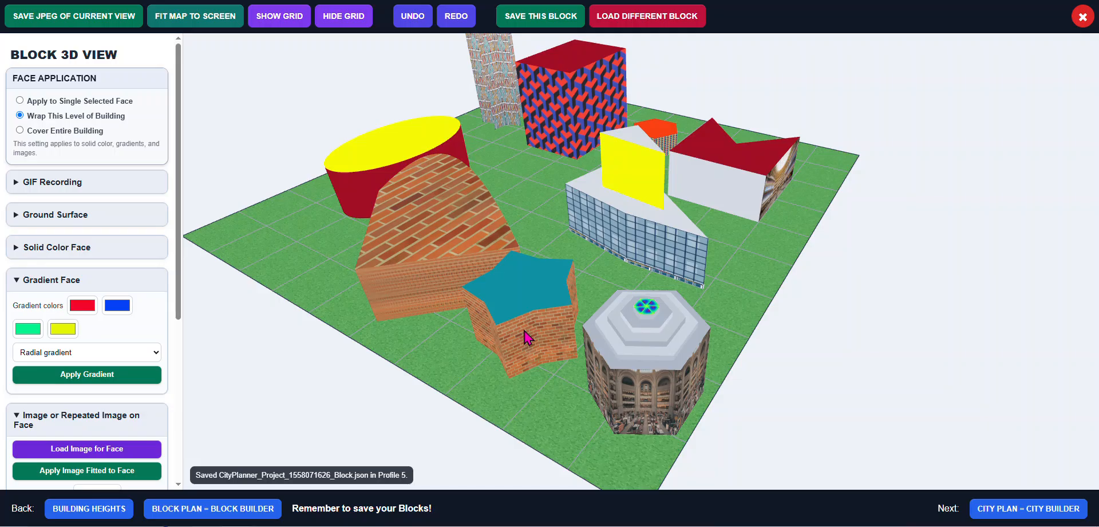
scroll(527, 338, down, 2)
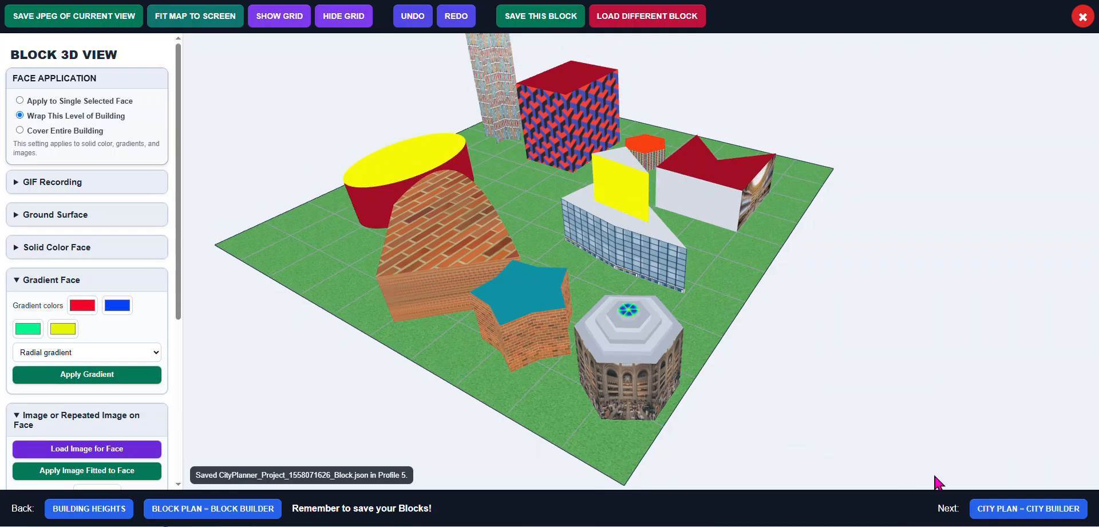
Open the City Plan, load the newest CityPlanner_Project saved block, and place it in the center cell of the grid
click(1009, 511)
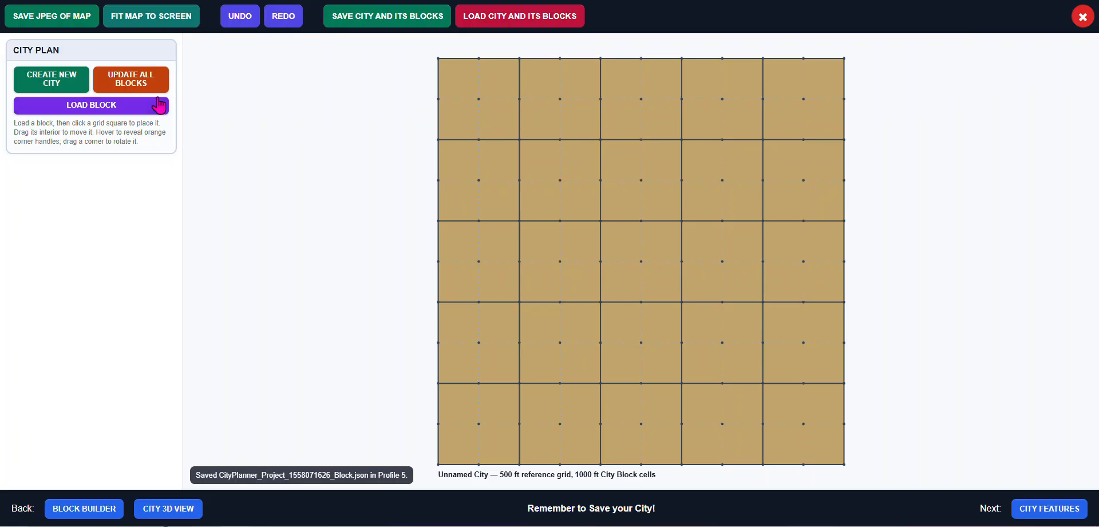
click(115, 105)
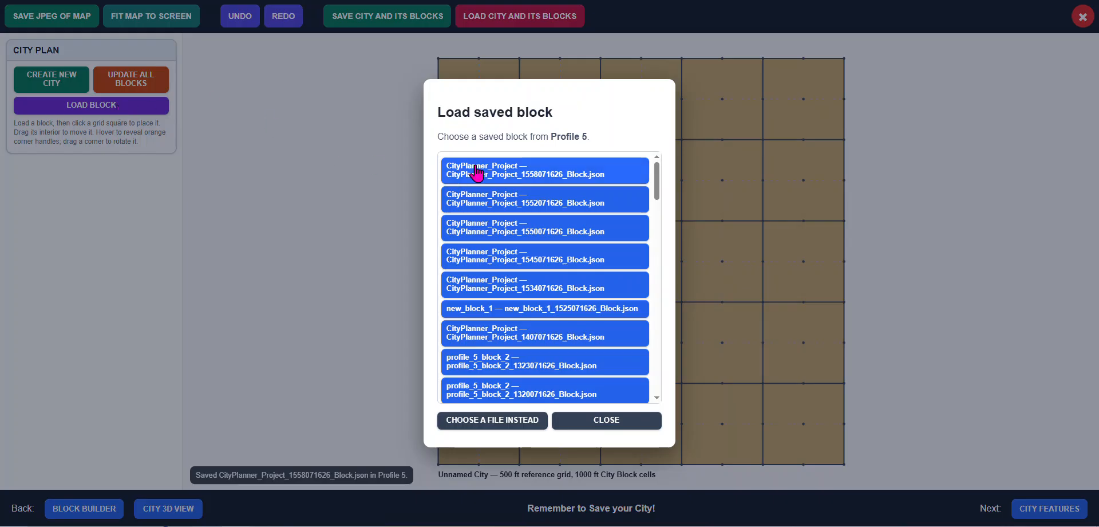
click(508, 172)
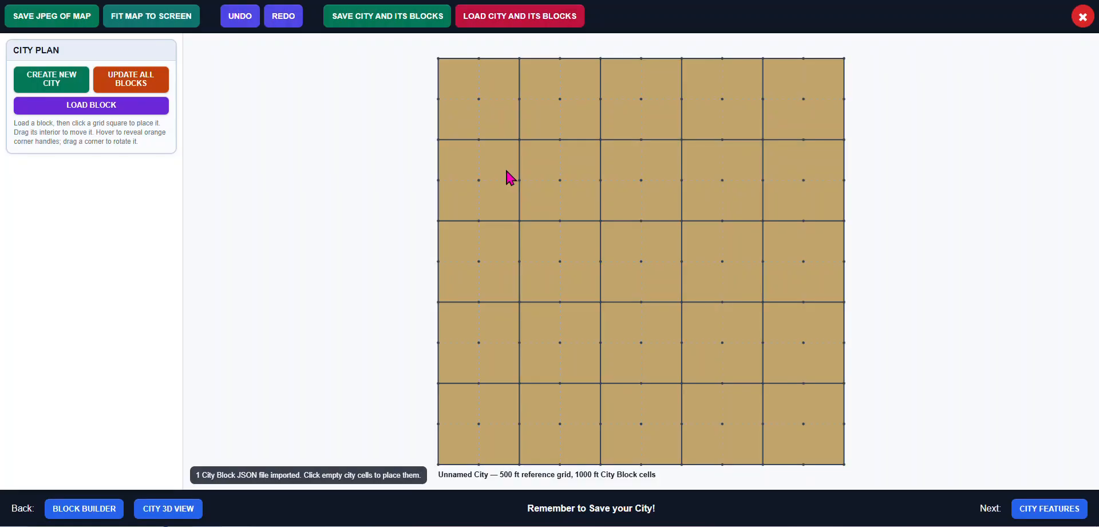
click(628, 259)
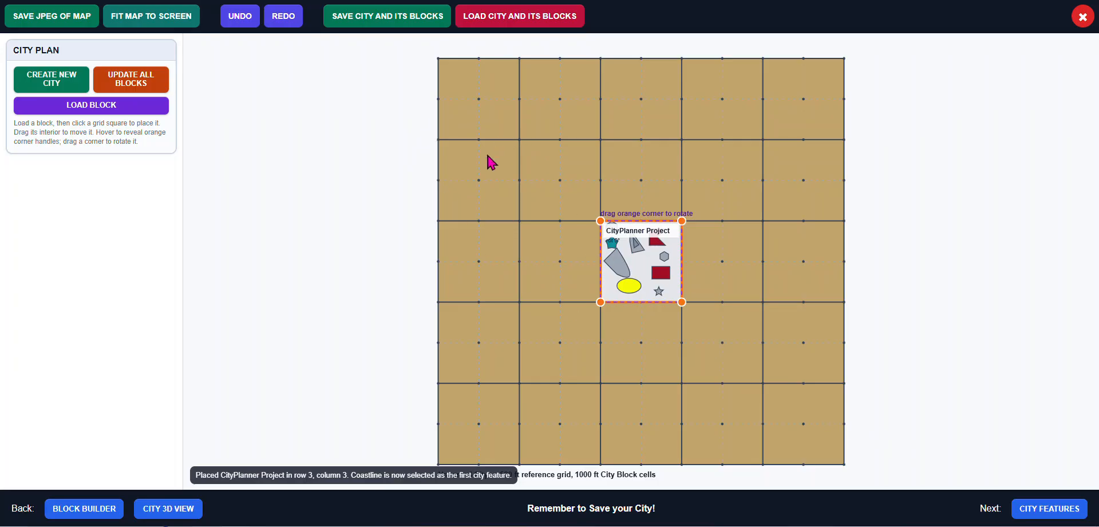
Open City Features and choose Road as the feature to draw
click(1034, 514)
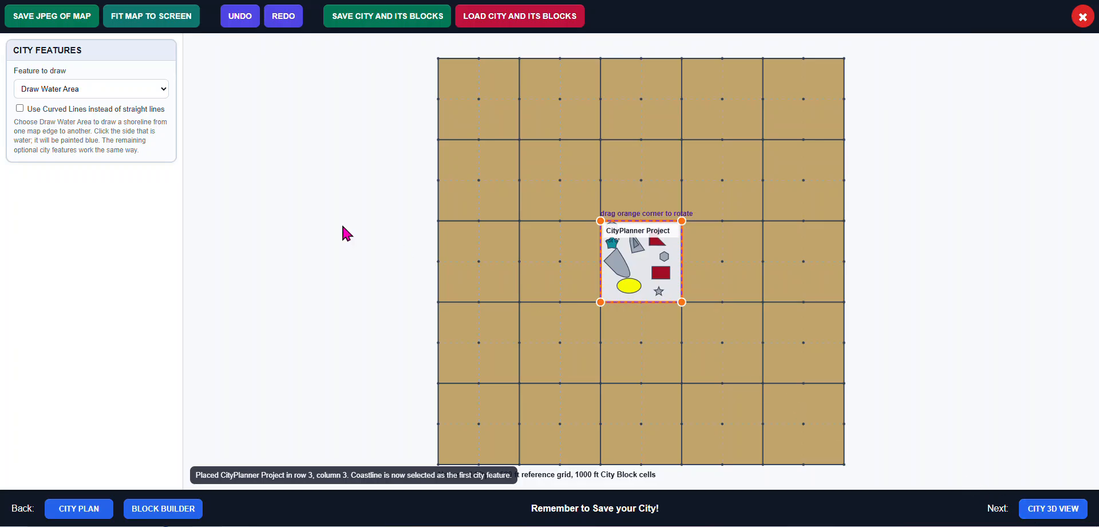
click(160, 91)
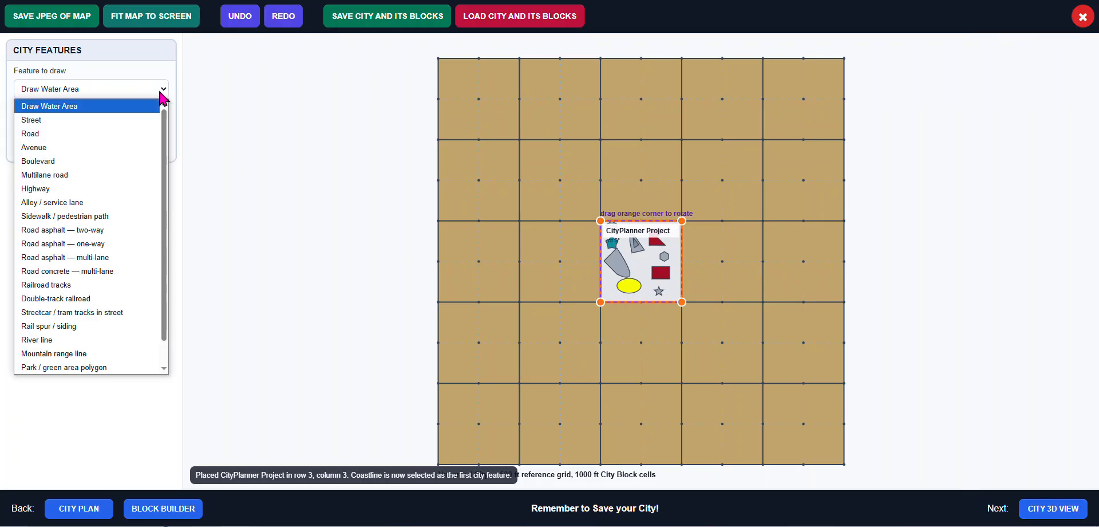
click(104, 133)
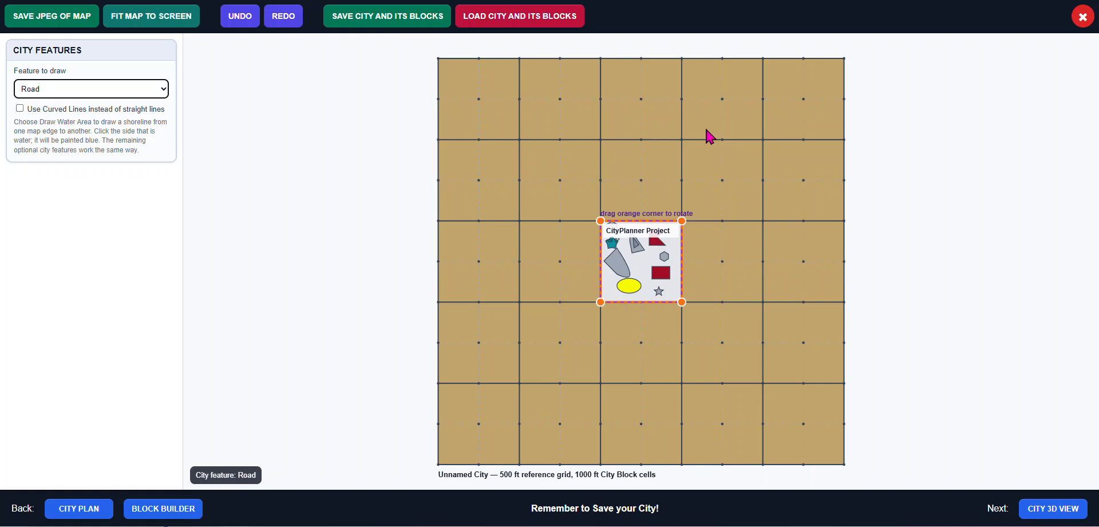
Draw a road from below the placed block, bending up through it and out to the map's east edge
scroll(651, 318, up, 2)
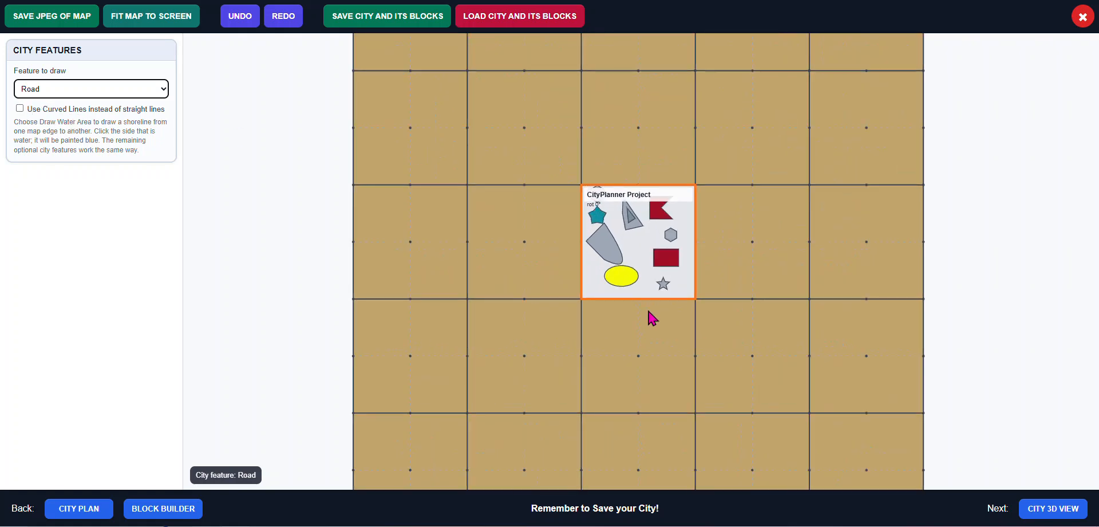
scroll(651, 318, up, 1)
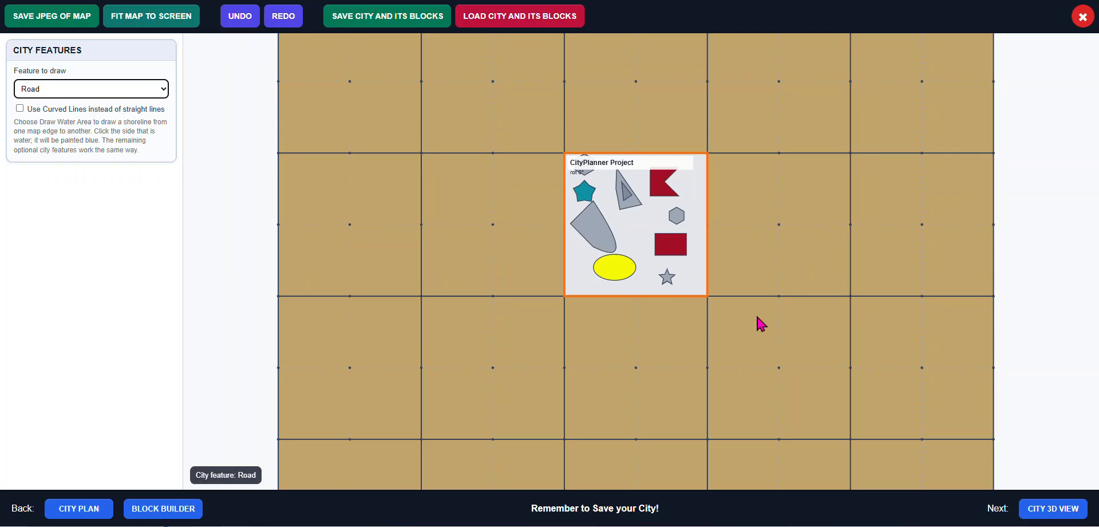
scroll(912, 328, down, 2)
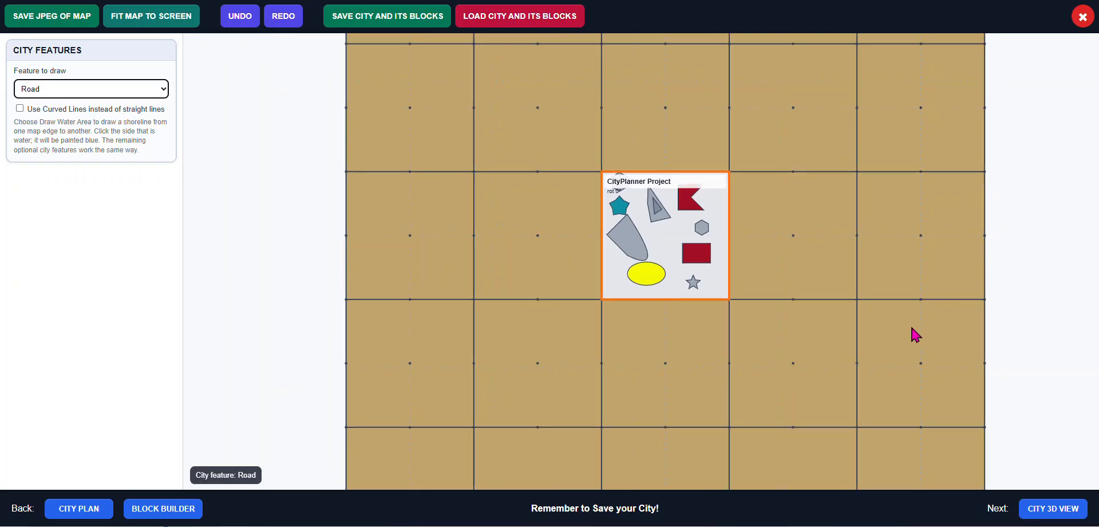
scroll(911, 327, up, 2)
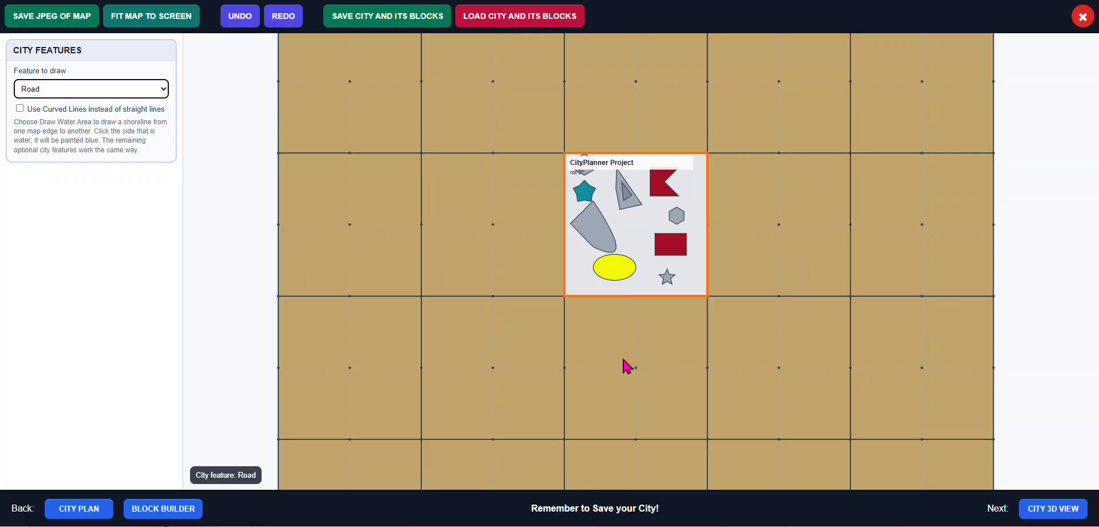
click(656, 358)
double_click(649, 286)
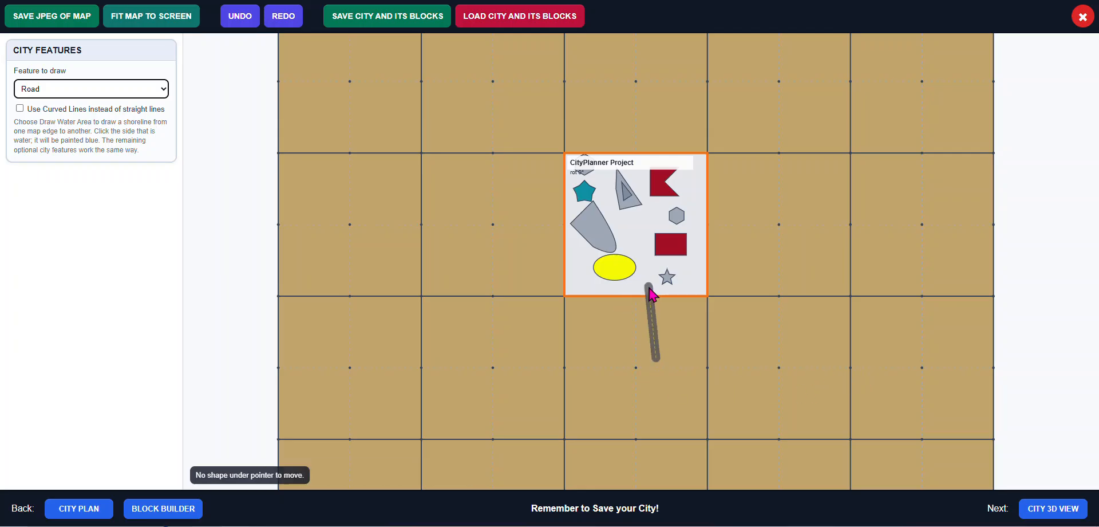
click(639, 234)
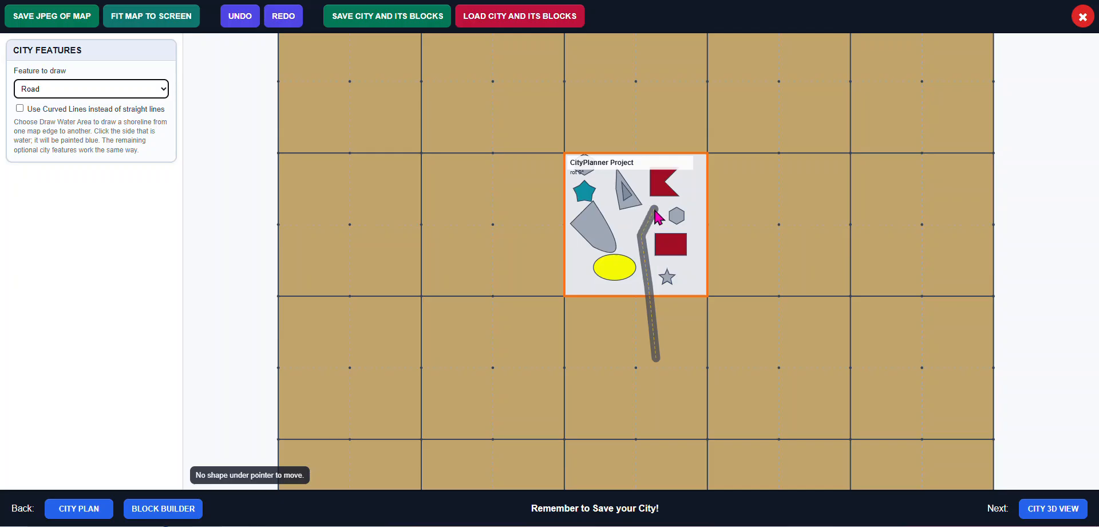
click(654, 208)
click(664, 205)
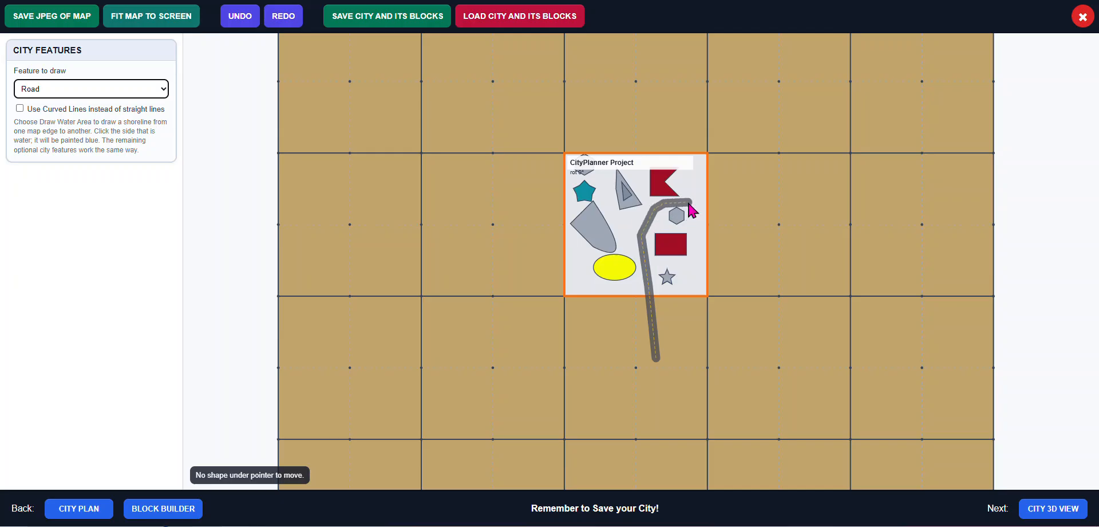
click(689, 201)
click(768, 161)
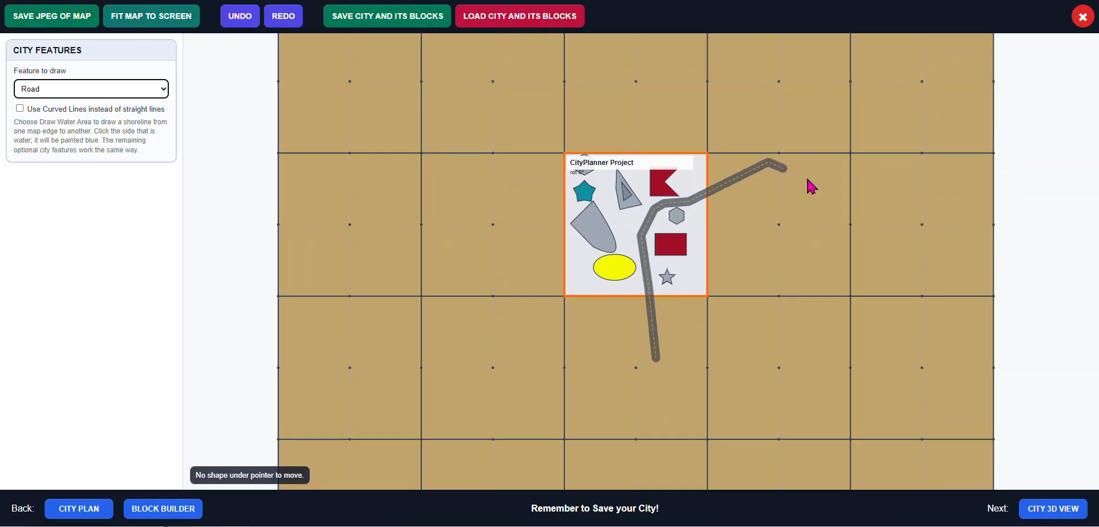
double_click(991, 234)
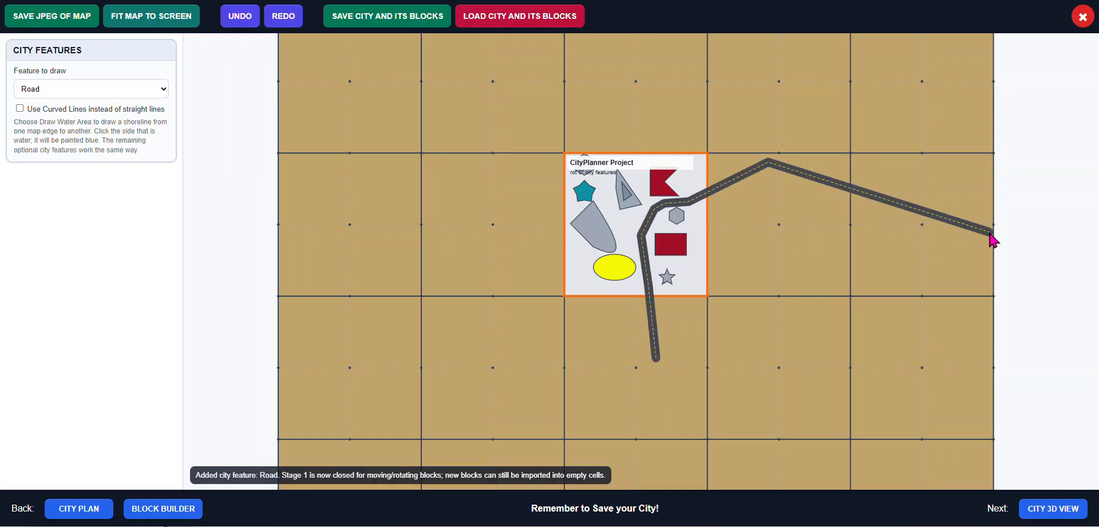
Switch to Draw Water Area and draw a shoreline from the east map edge to the south edge, cutting off the southeast corner as water
click(157, 90)
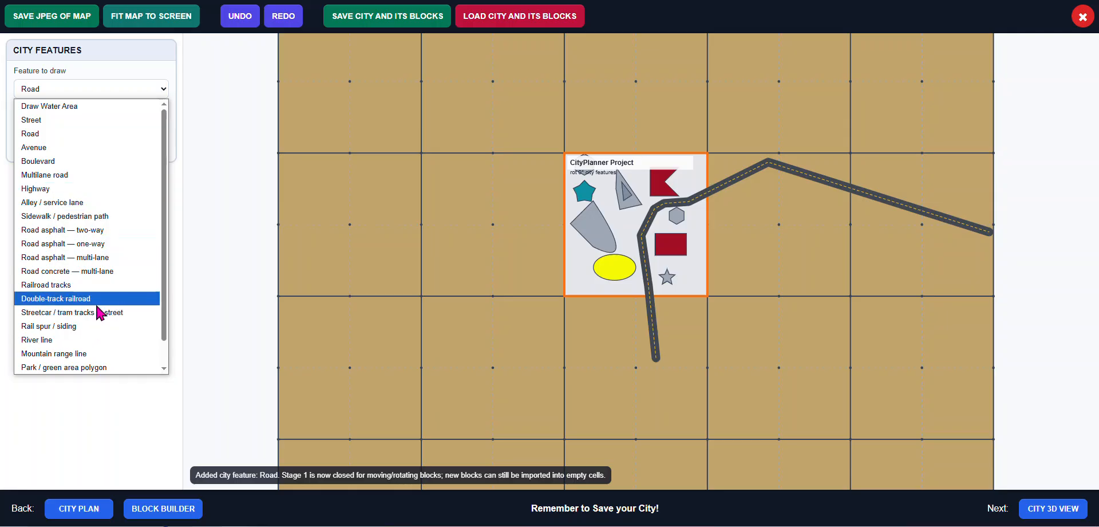
scroll(69, 274, down, 1)
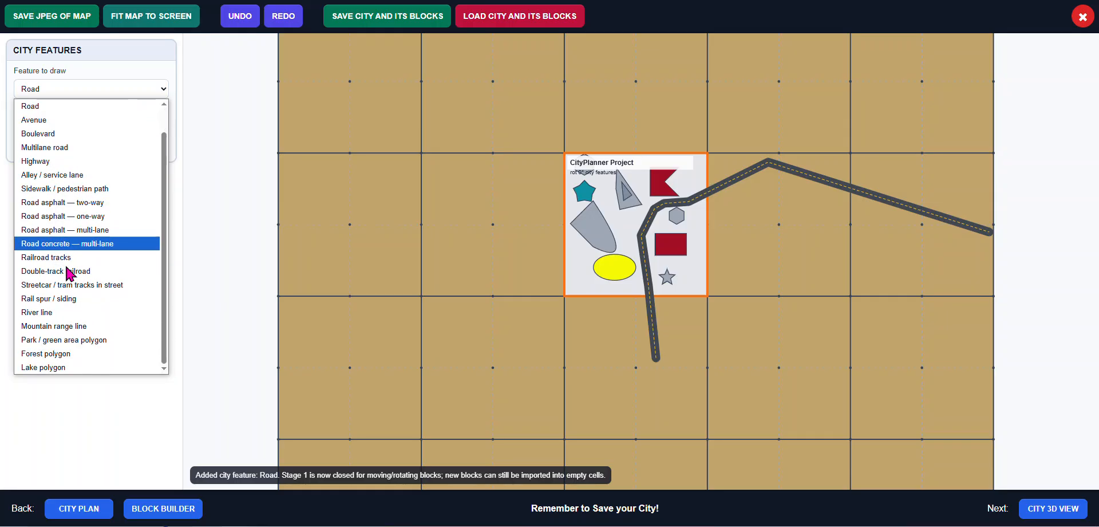
scroll(69, 274, up, 1)
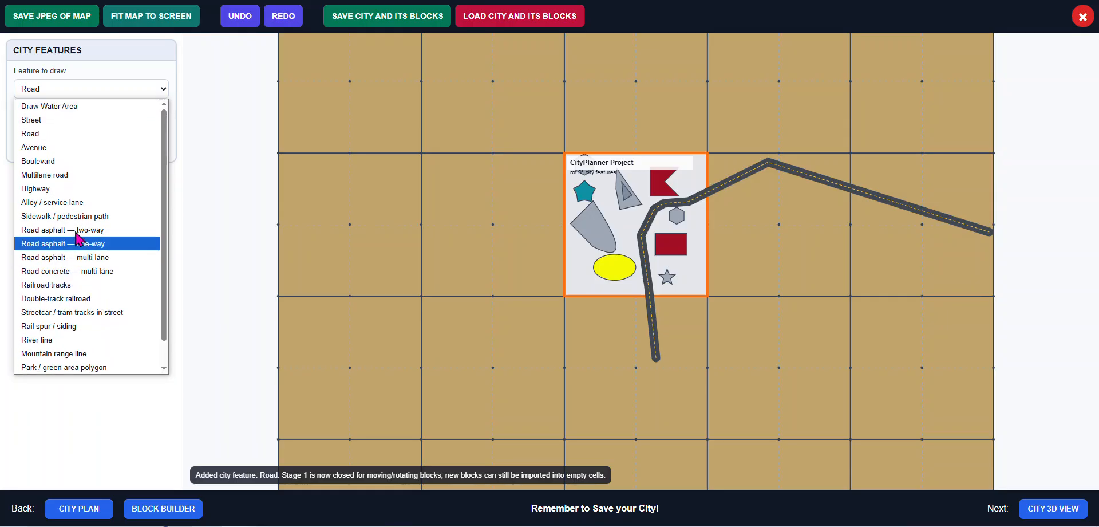
click(93, 107)
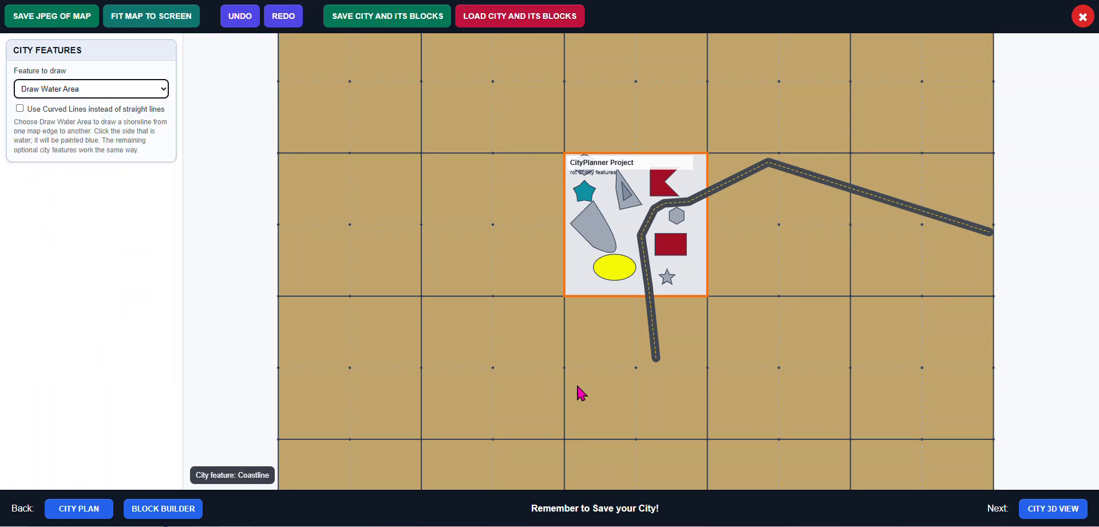
scroll(773, 437, down, 3)
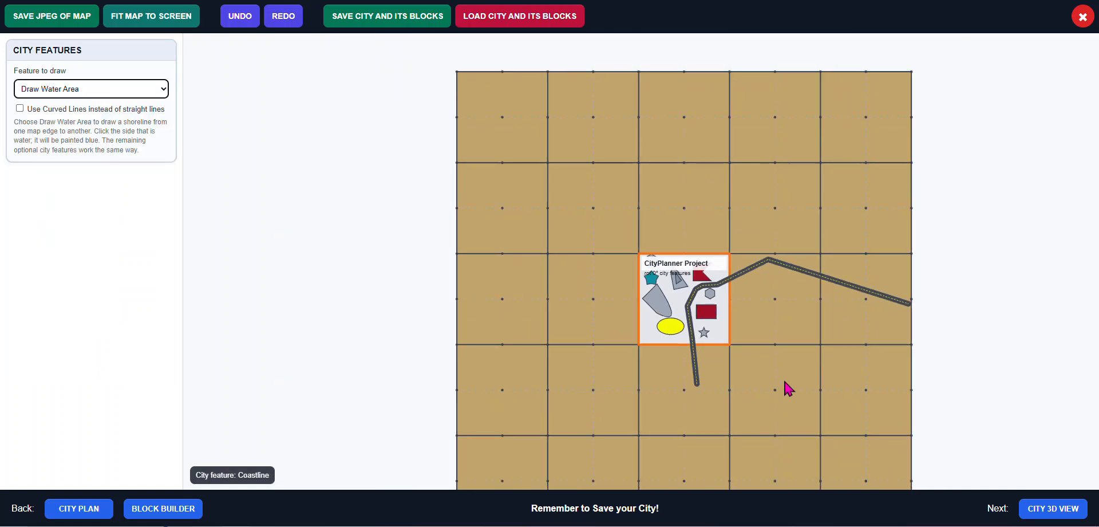
click(911, 391)
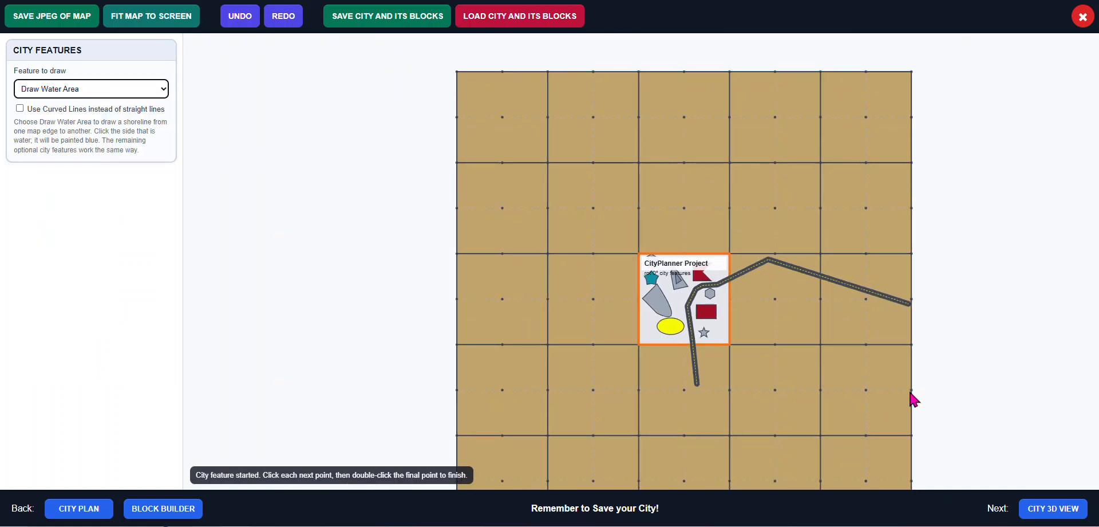
middle_click(839, 435)
scroll(839, 433, down, 2)
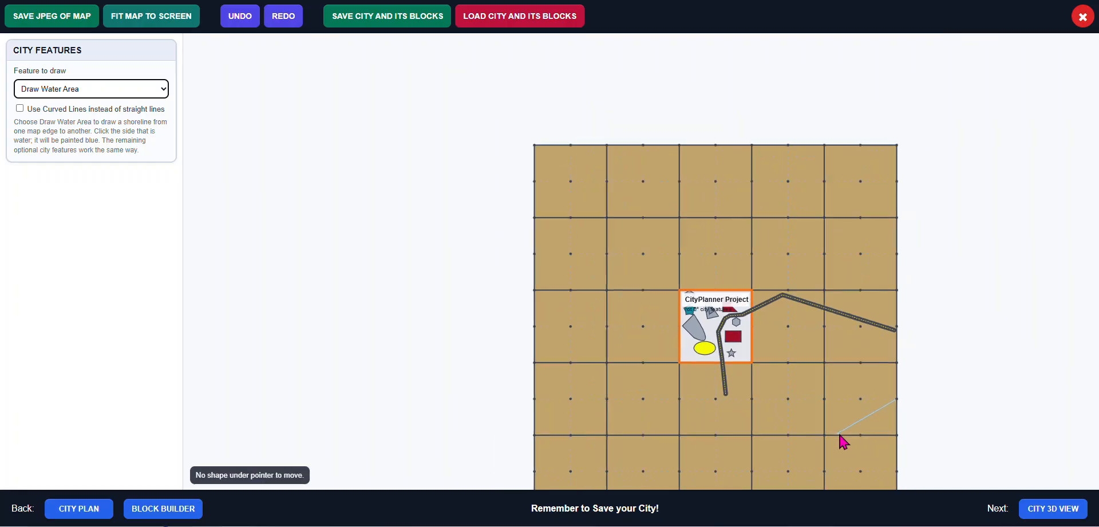
middle_drag(964, 441, 937, 338)
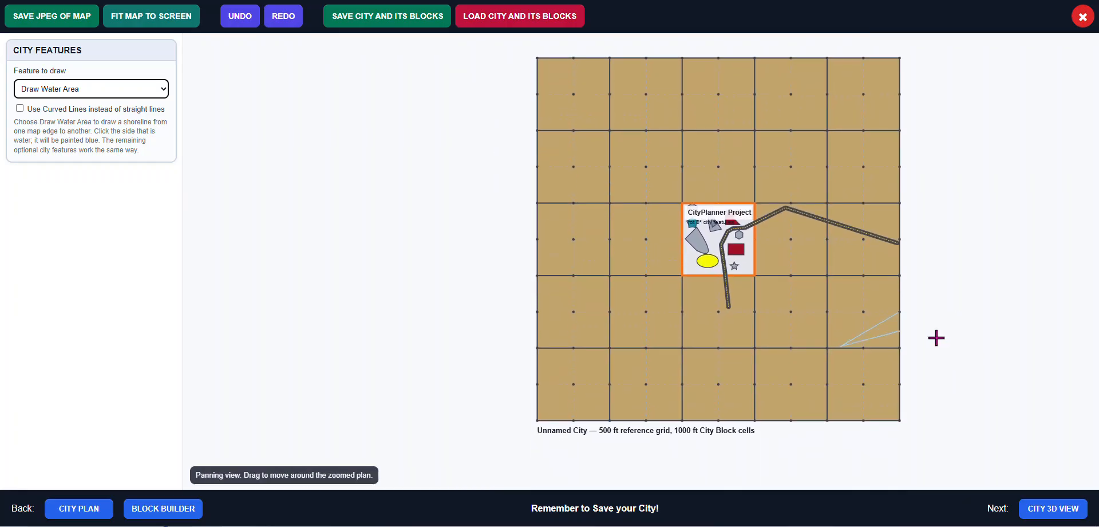
click(831, 421)
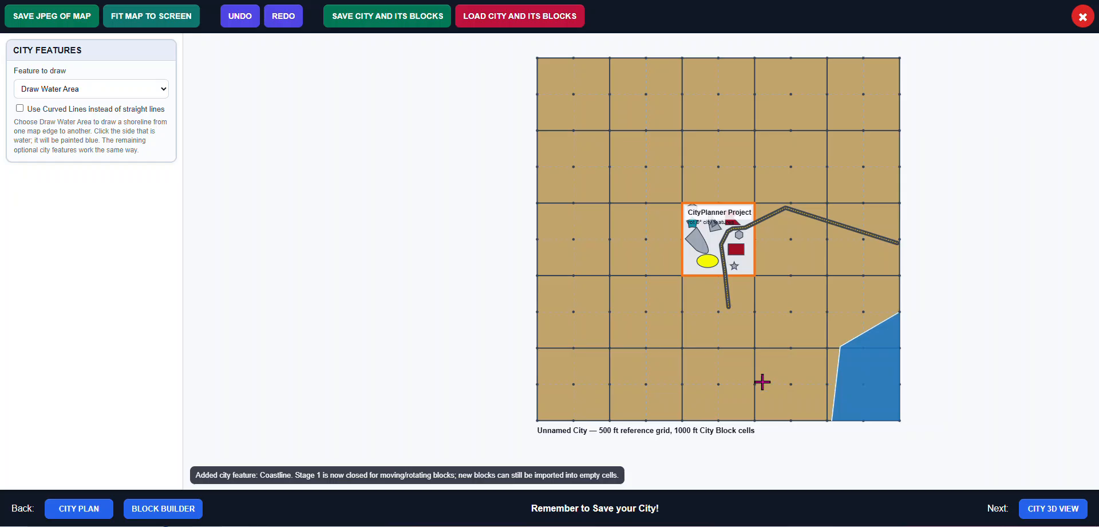
Save the city and its blocks under the name My City
click(391, 23)
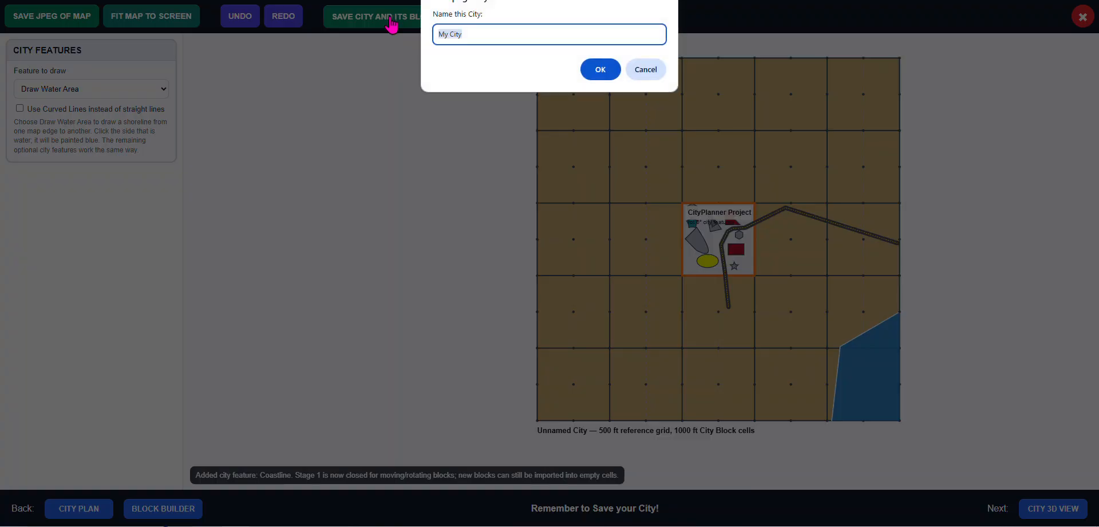
click(601, 71)
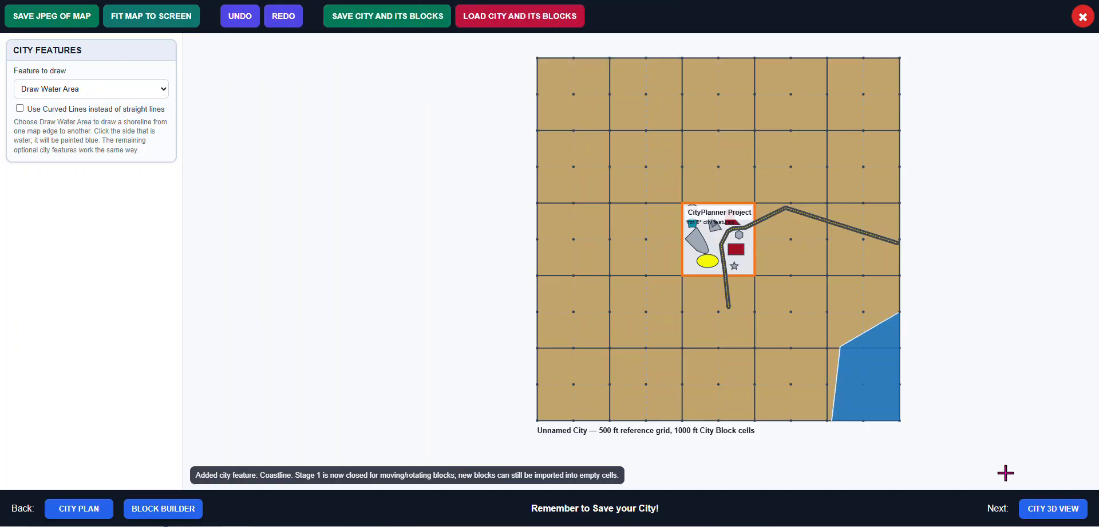
Open the City 3D View, zoom in on the placed block, and save a JPEG of the current view
click(1049, 514)
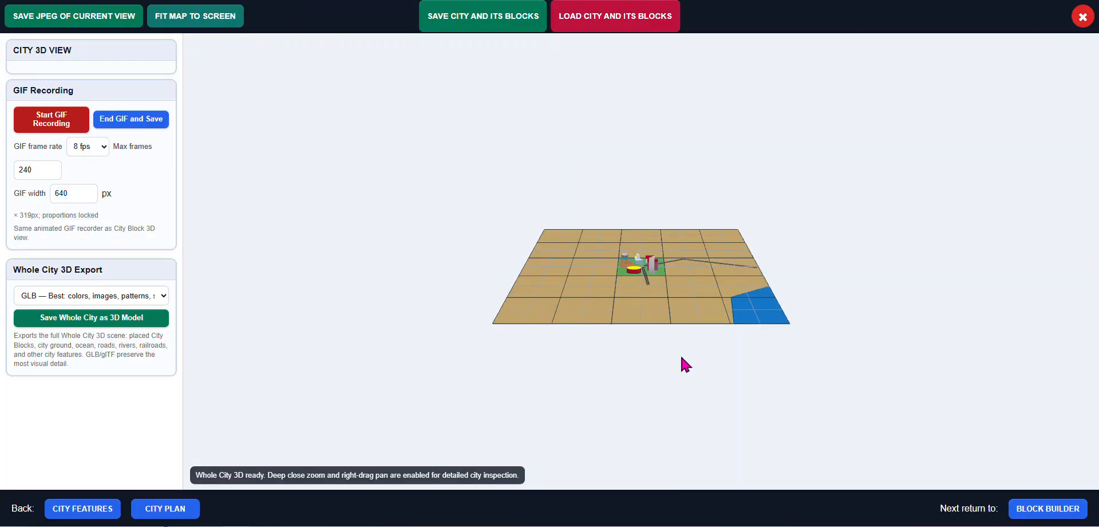
scroll(636, 292, up, 5)
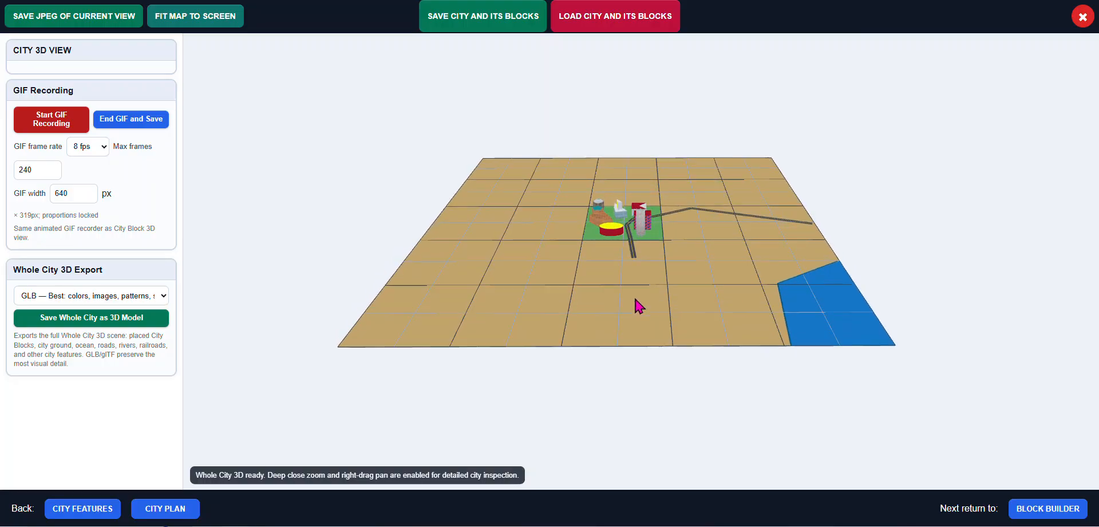
scroll(638, 312, up, 2)
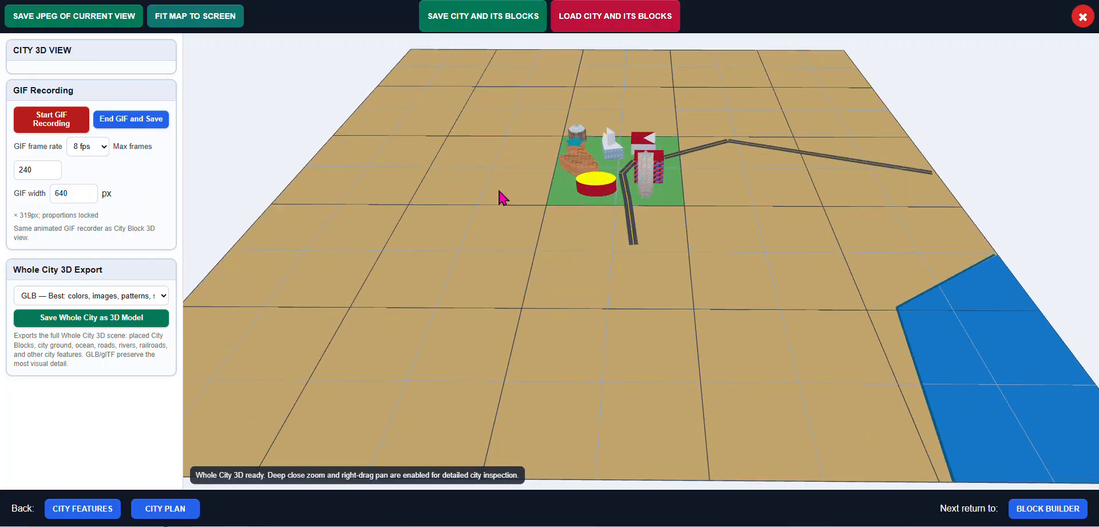
scroll(505, 203, up, 2)
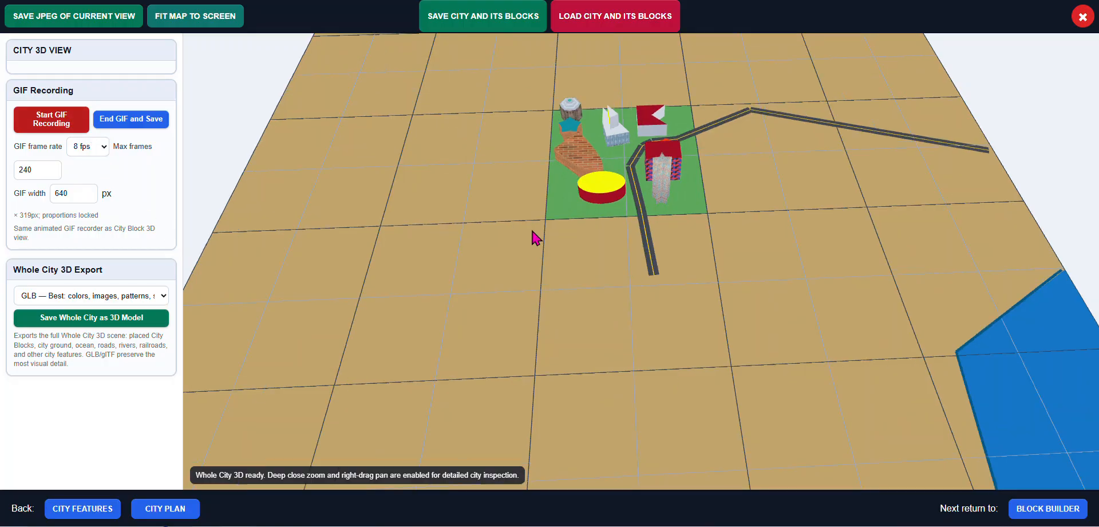
scroll(537, 247, up, 2)
drag(535, 240, 535, 256)
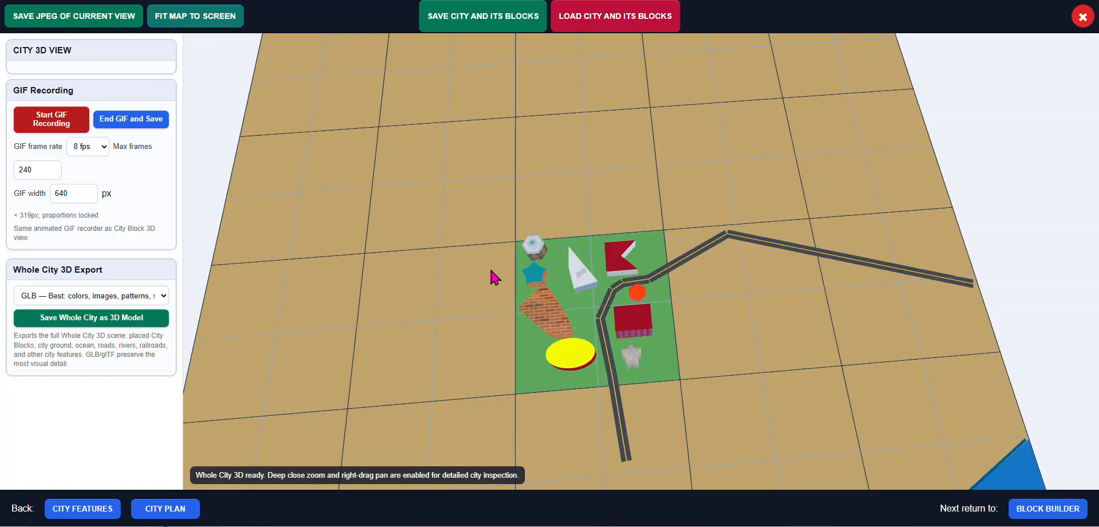
scroll(496, 278, up, 1)
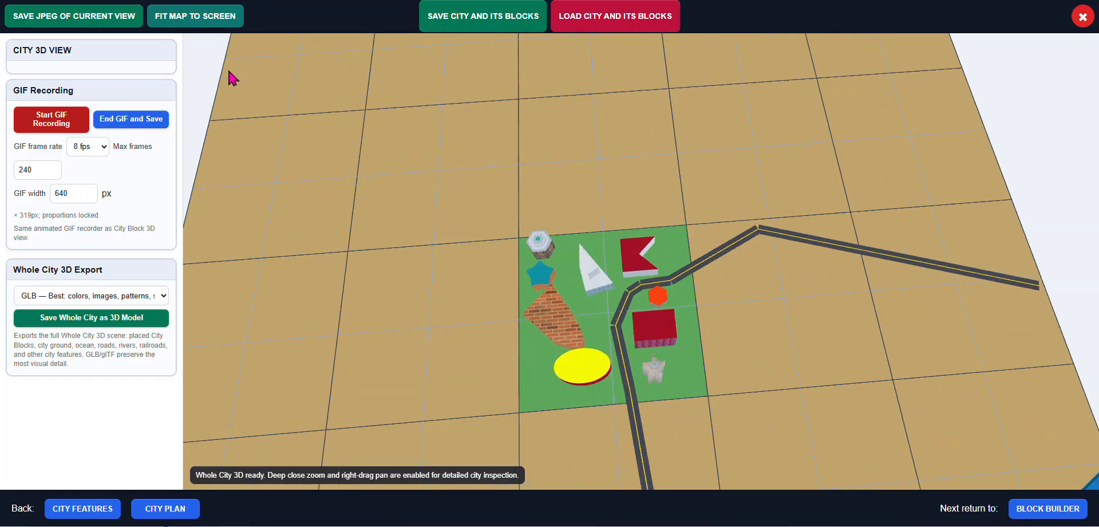
click(73, 18)
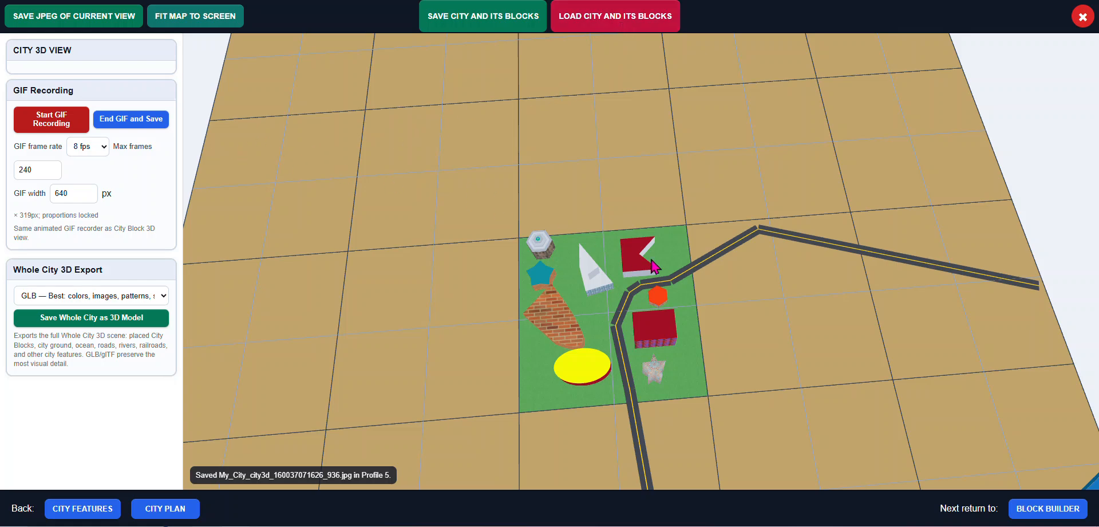
drag(786, 342, 758, 309)
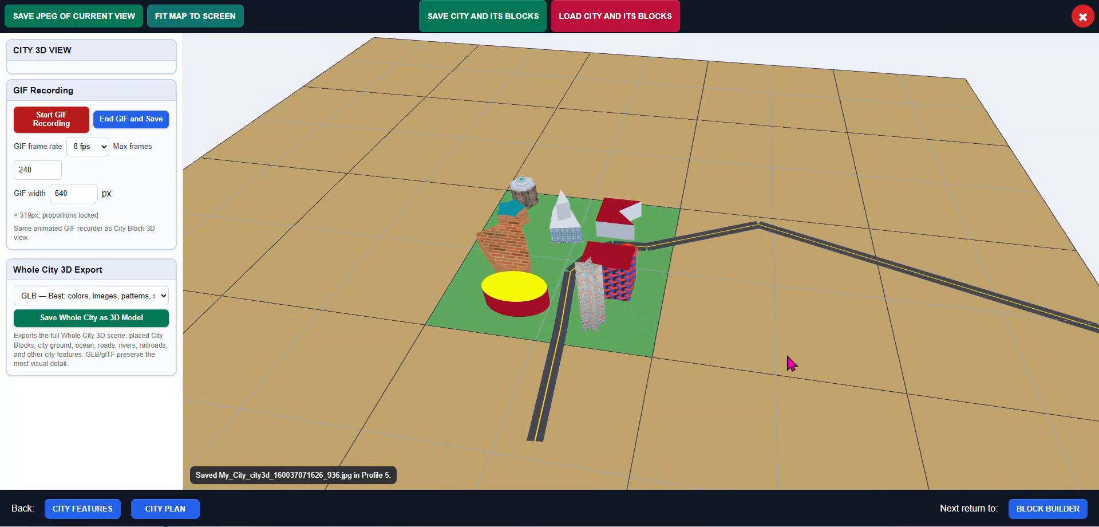
scroll(624, 320, up, 3)
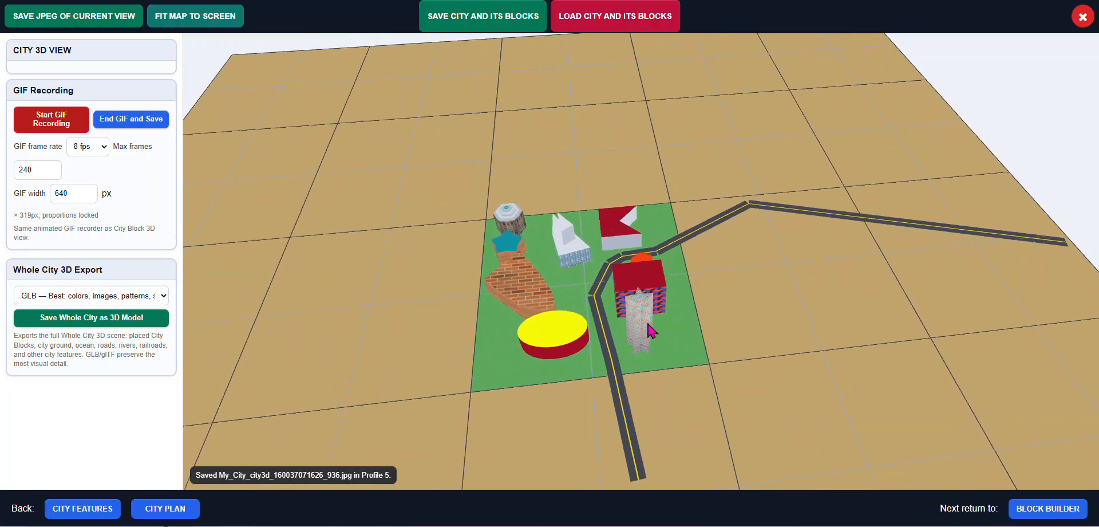
scroll(626, 325, down, 5)
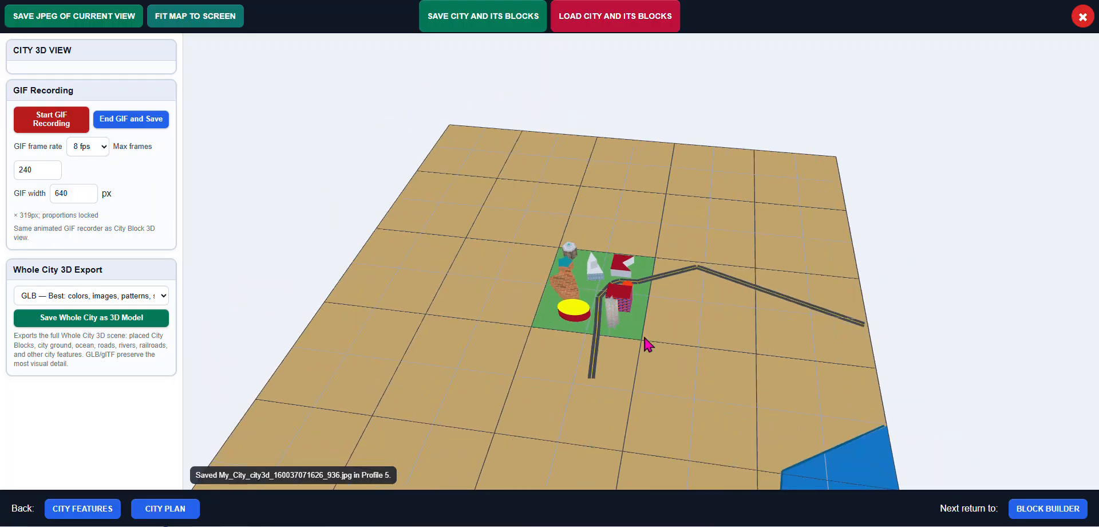
Return to the Block Builder and load the My_City_CityPlanner_Project saved block
click(1056, 509)
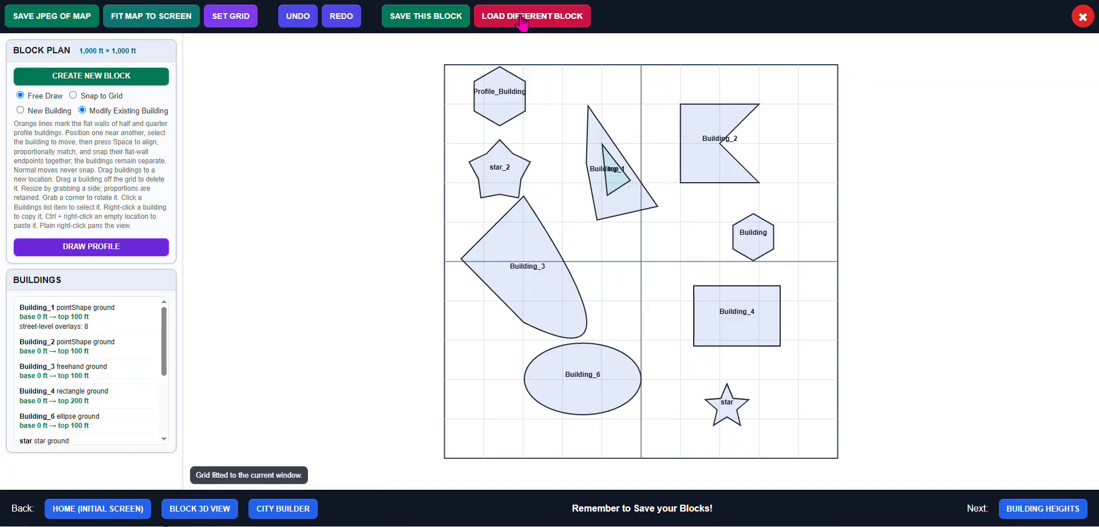
click(522, 21)
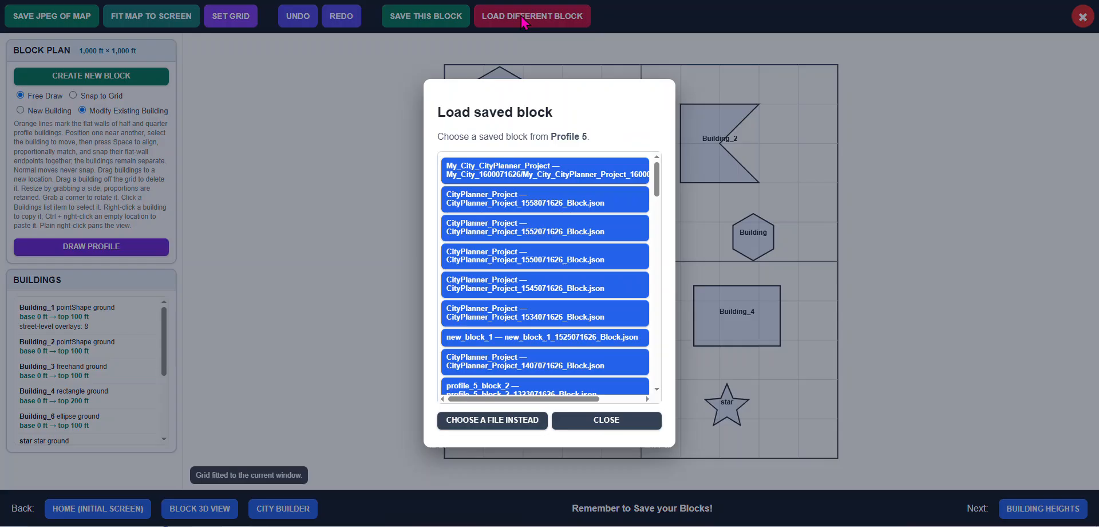
click(502, 175)
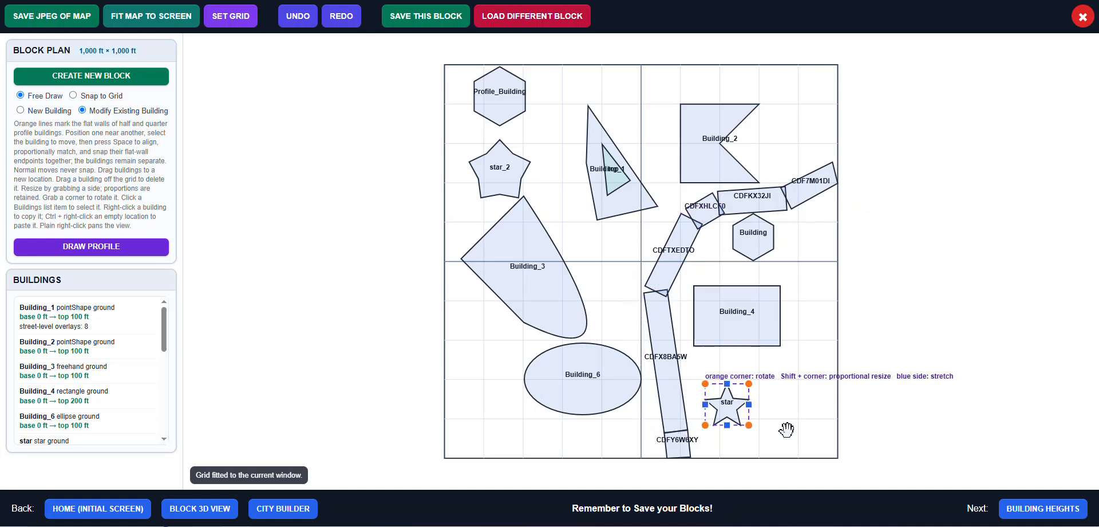
Open the loaded block's 3D view and orbit and zoom around to inspect the buildings and road
click(1056, 512)
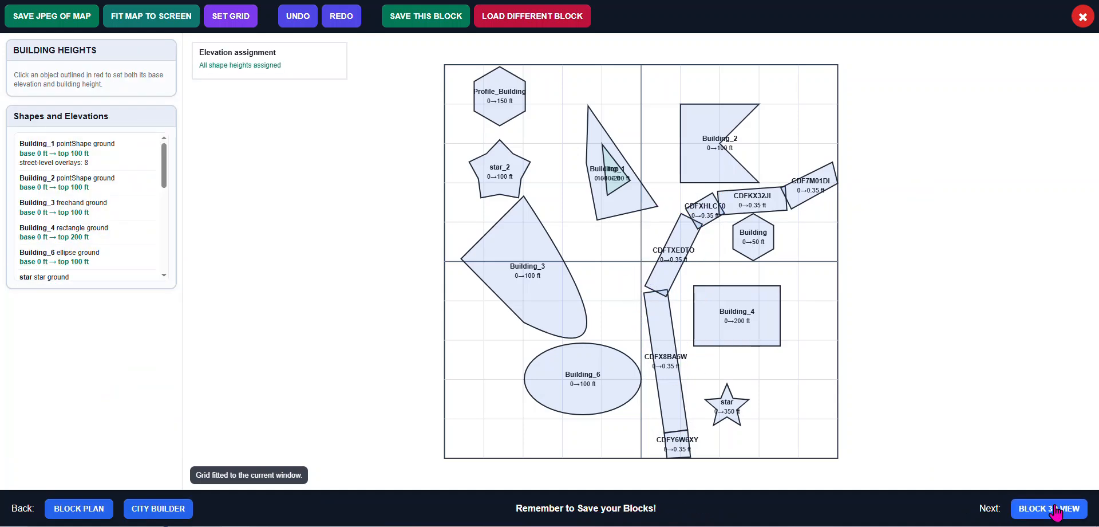
click(1056, 512)
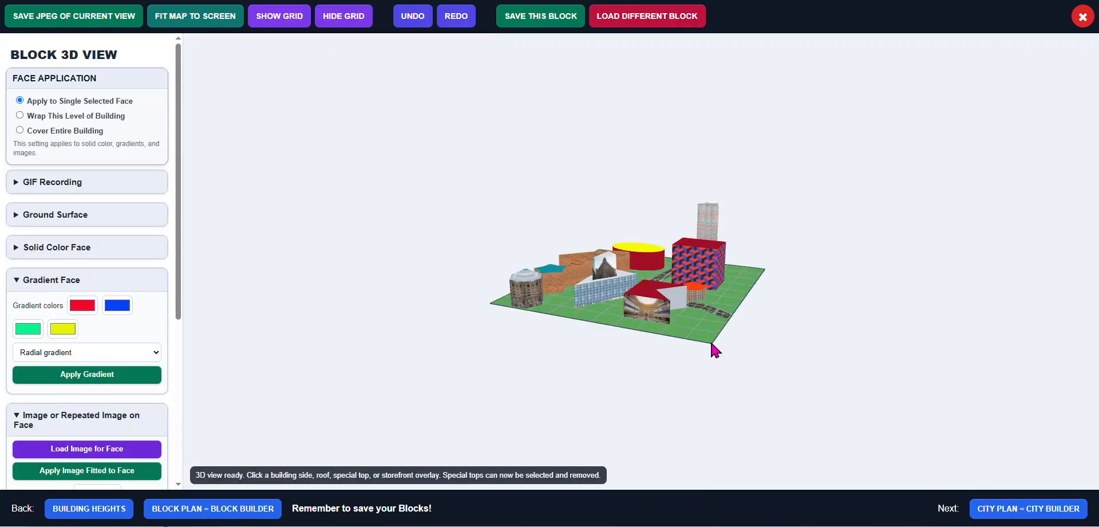
scroll(699, 348, up, 3)
click(621, 292)
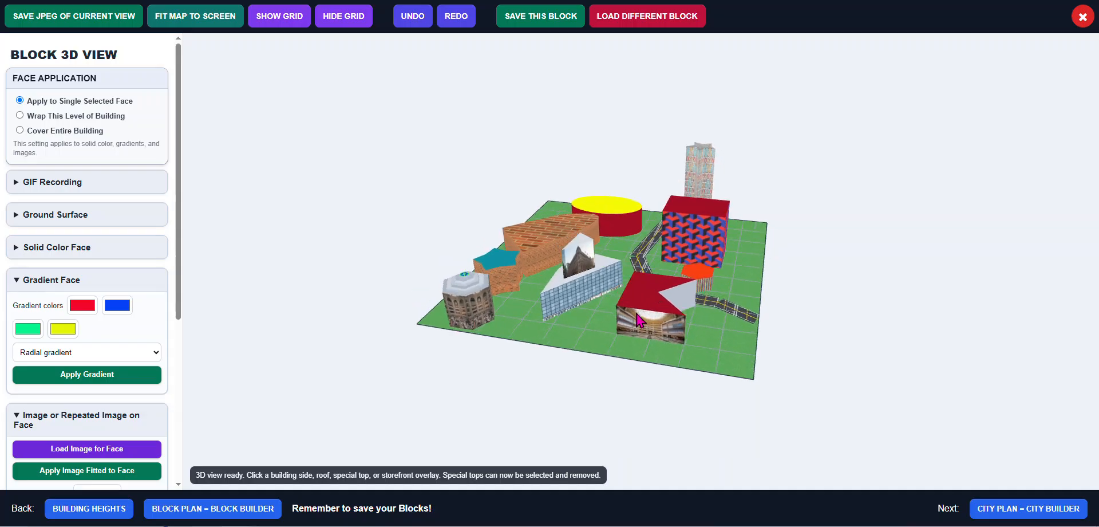
scroll(624, 272, up, 5)
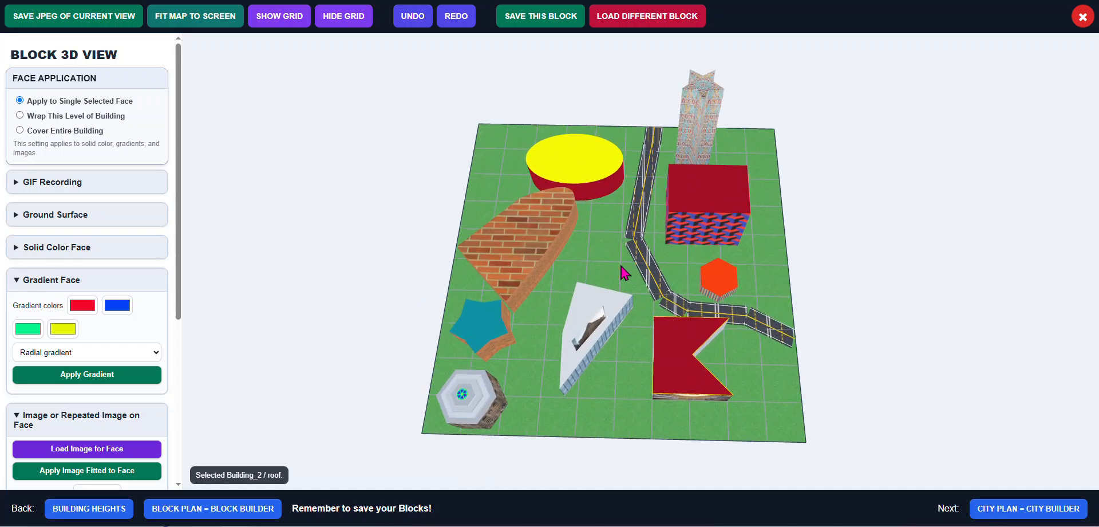
scroll(624, 271, up, 2)
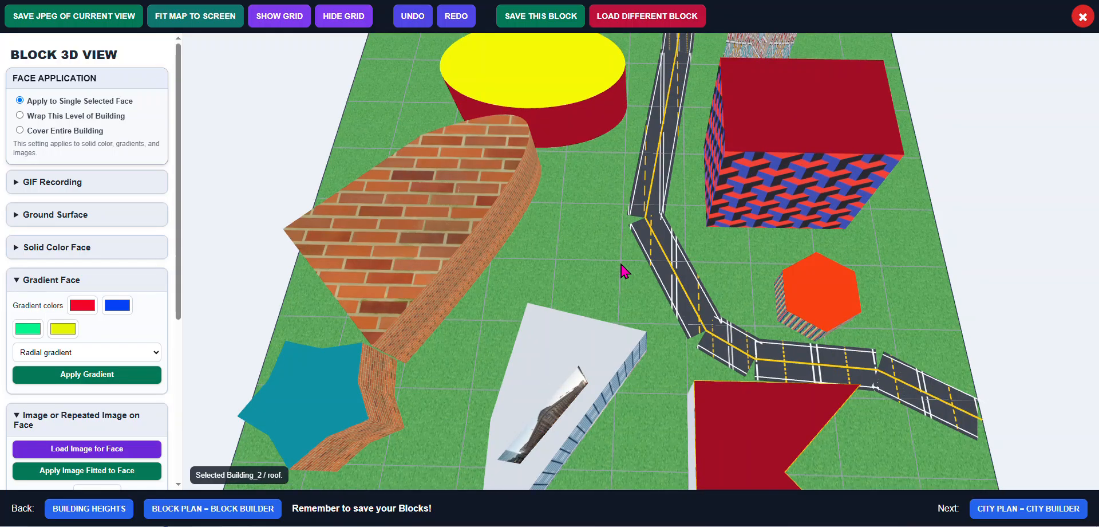
drag(612, 255, 575, 259)
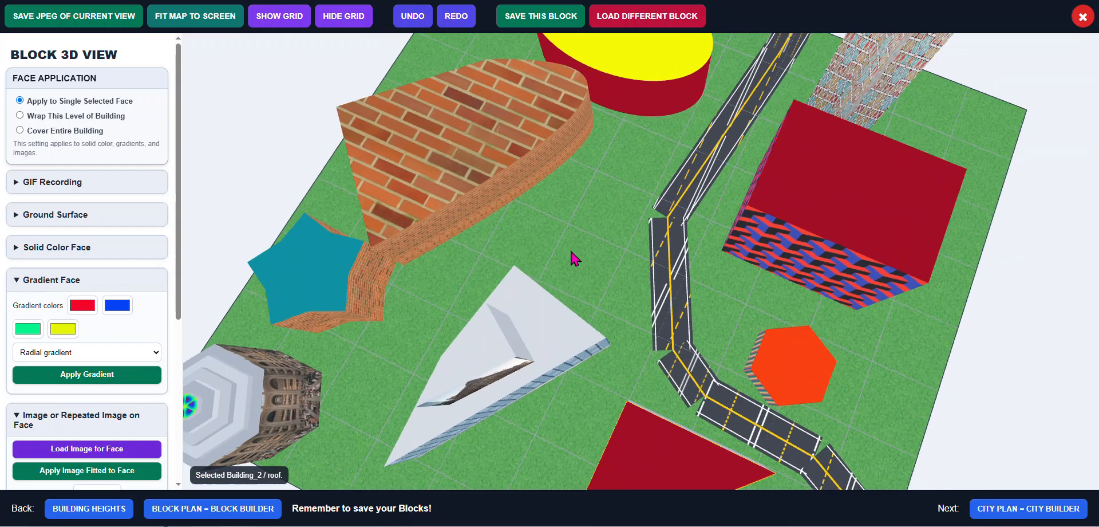
scroll(574, 257, down, 5)
click(573, 256)
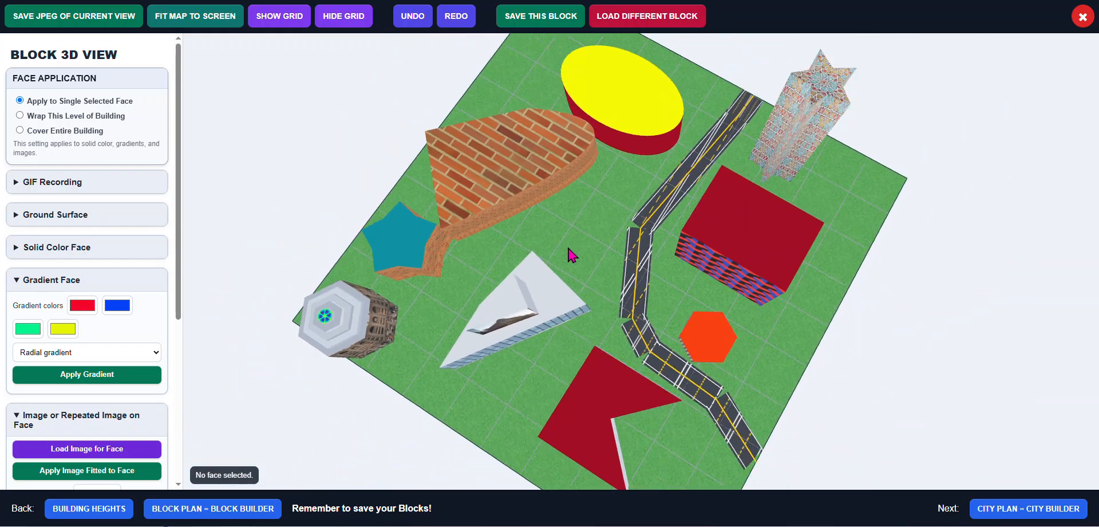
drag(557, 213, 697, 149)
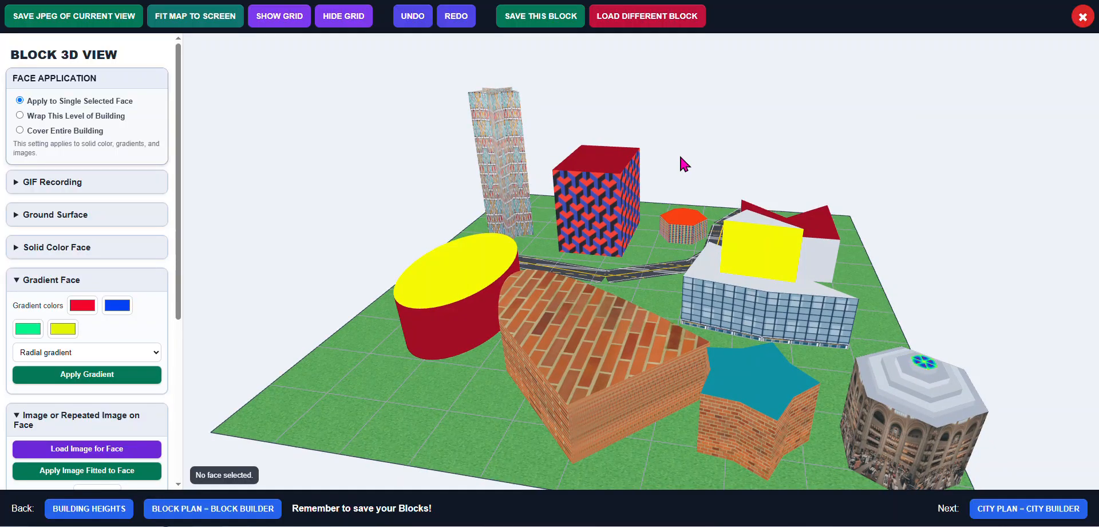